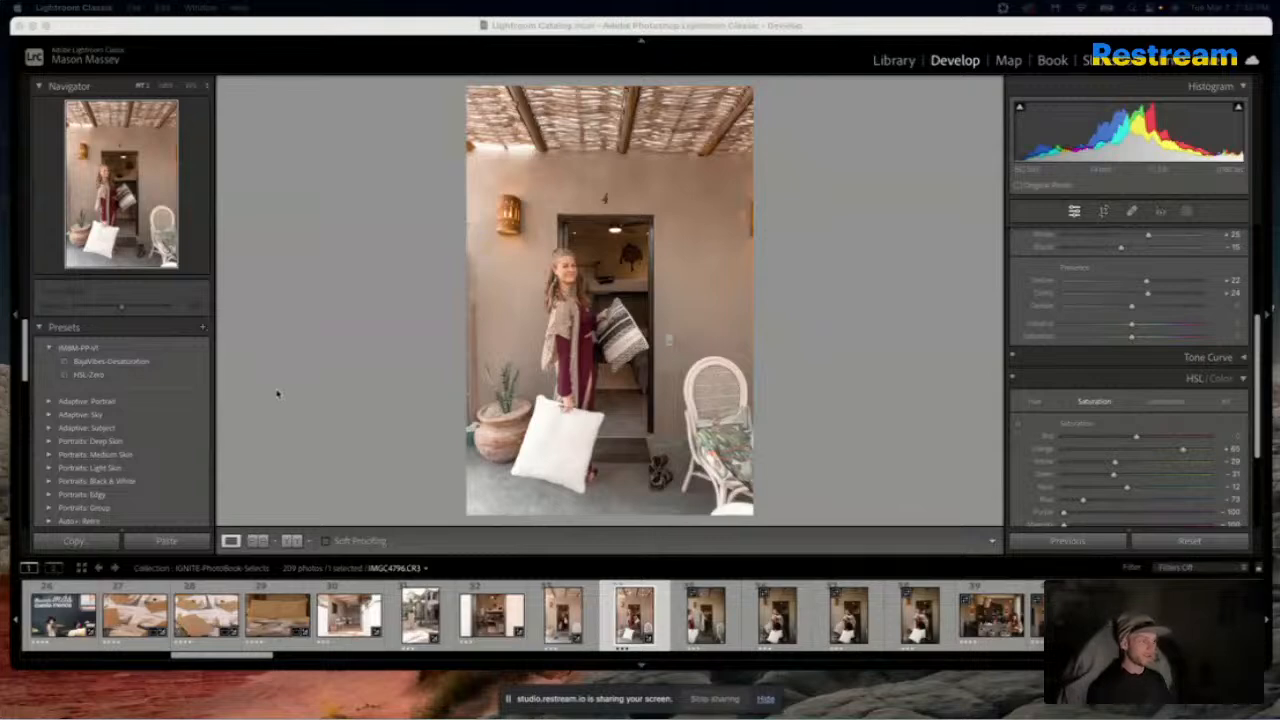
Compare the edited doorway portrait with the unedited photo after it and look through the neighbouring photos in the filmstrip
{"action": "left_click", "coordinate": [424, 392]}
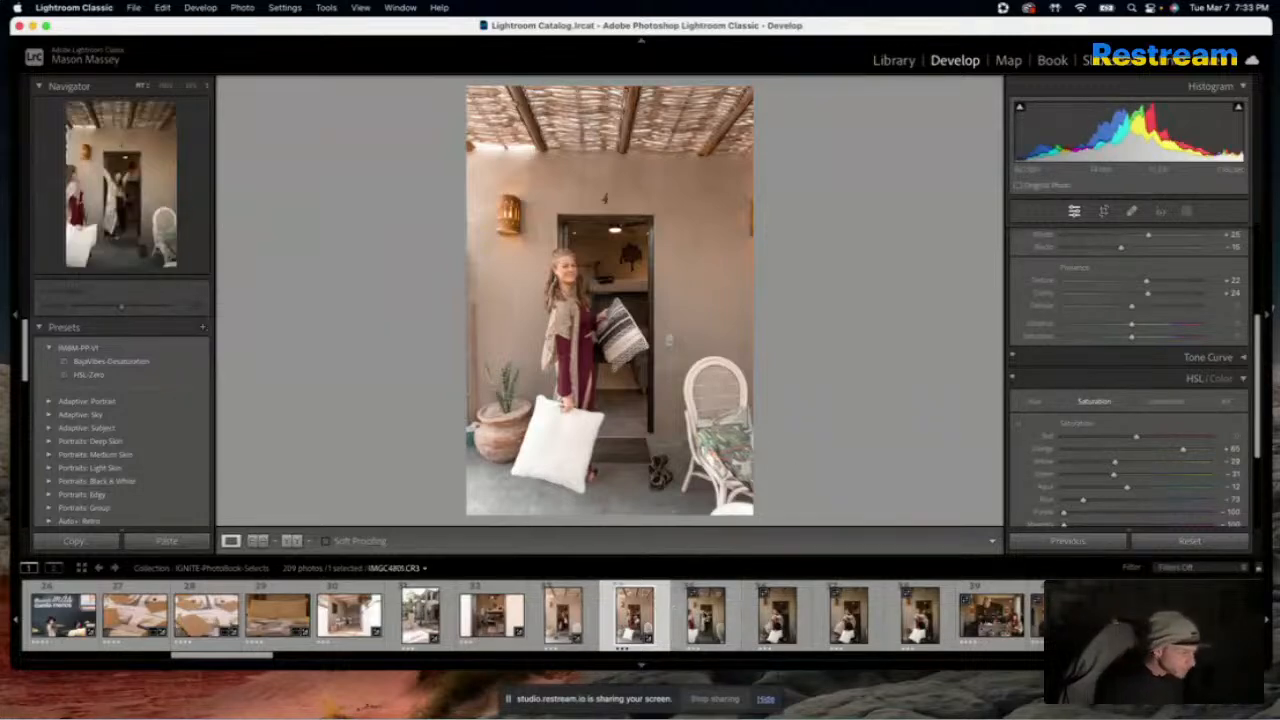
{"action": "left_click", "coordinate": [705, 612]}
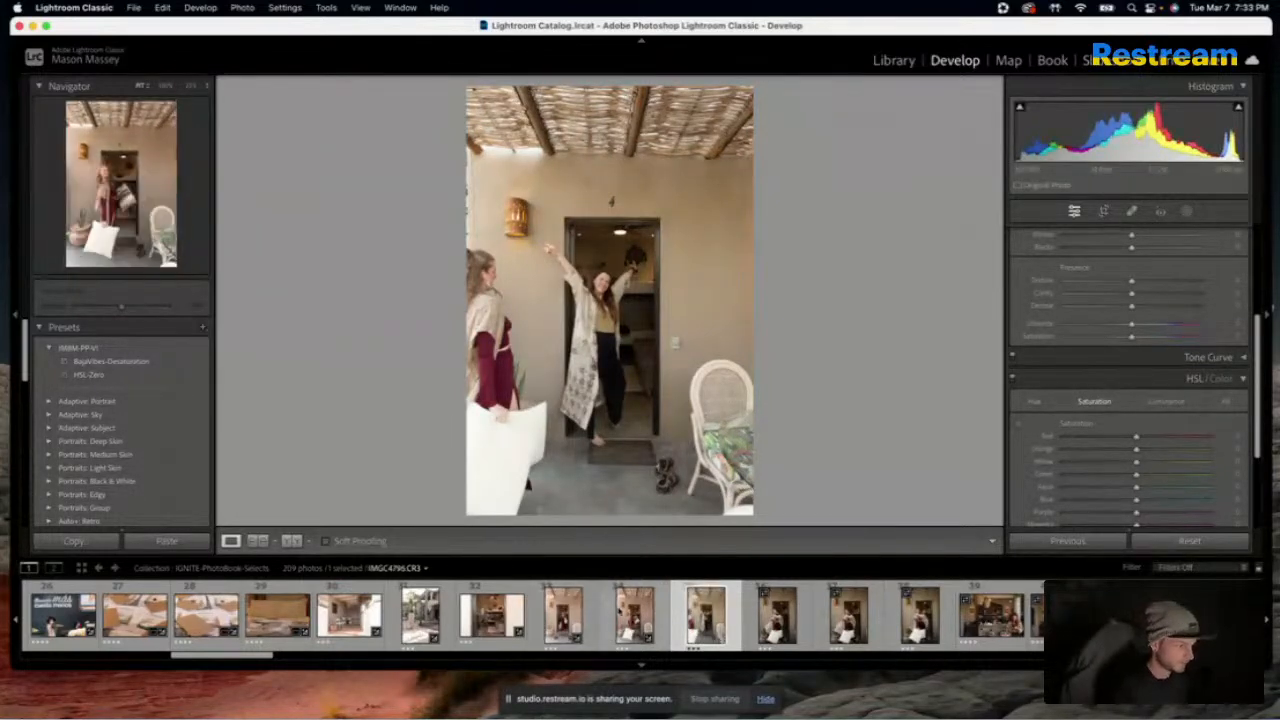
{"action": "left_click", "coordinate": [620, 611]}
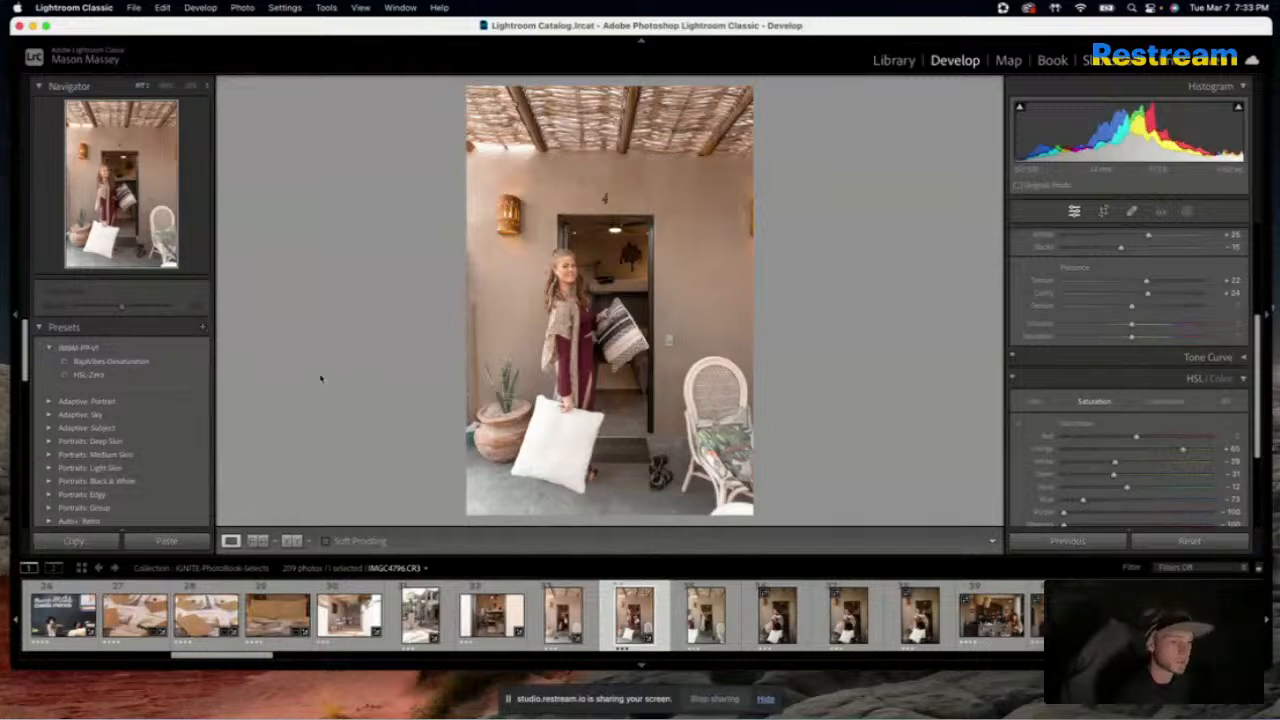
{"action": "scroll", "coordinate": [287, 616], "scroll_direction": "up", "scroll_amount": 10}
{"action": "scroll", "coordinate": [287, 616], "scroll_direction": "up", "scroll_amount": 5}
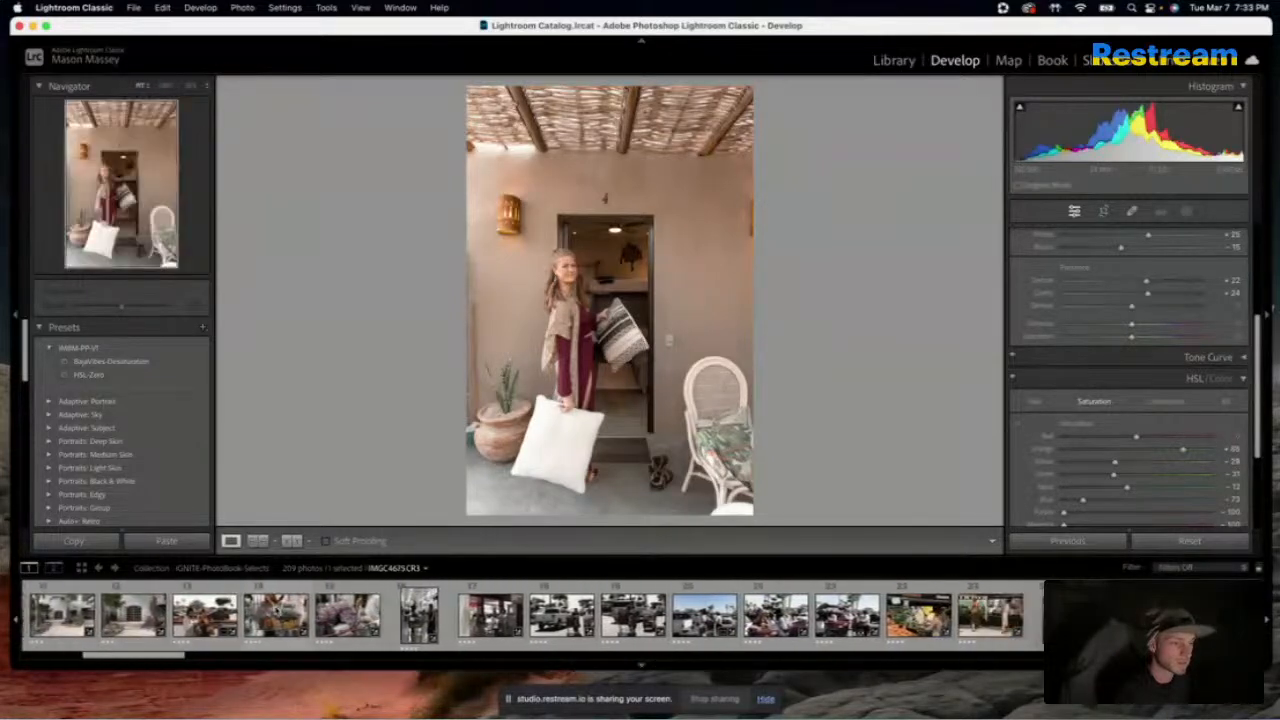
{"action": "scroll", "coordinate": [287, 616], "scroll_direction": "down", "scroll_amount": 6}
{"action": "scroll", "coordinate": [452, 638], "scroll_direction": "down", "scroll_amount": 6}
{"action": "scroll", "coordinate": [451, 638], "scroll_direction": "down", "scroll_amount": 4}
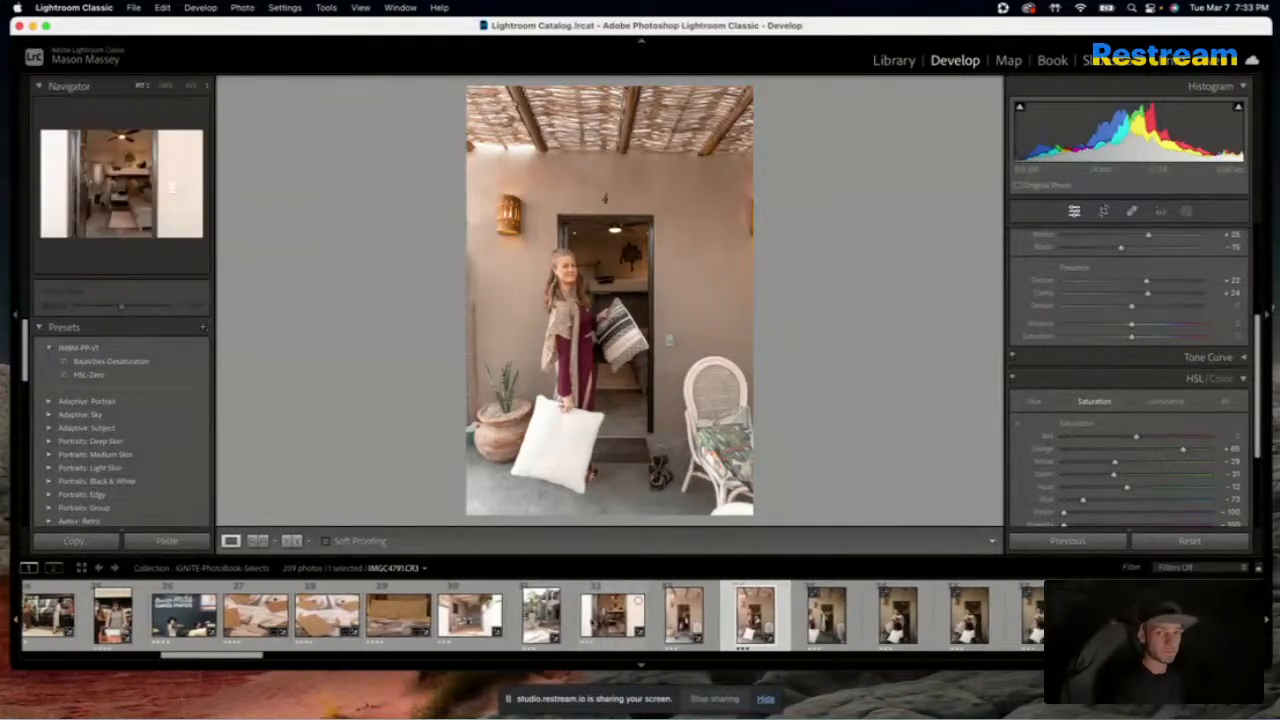
{"action": "scroll", "coordinate": [451, 638], "scroll_direction": "down", "scroll_amount": 3}
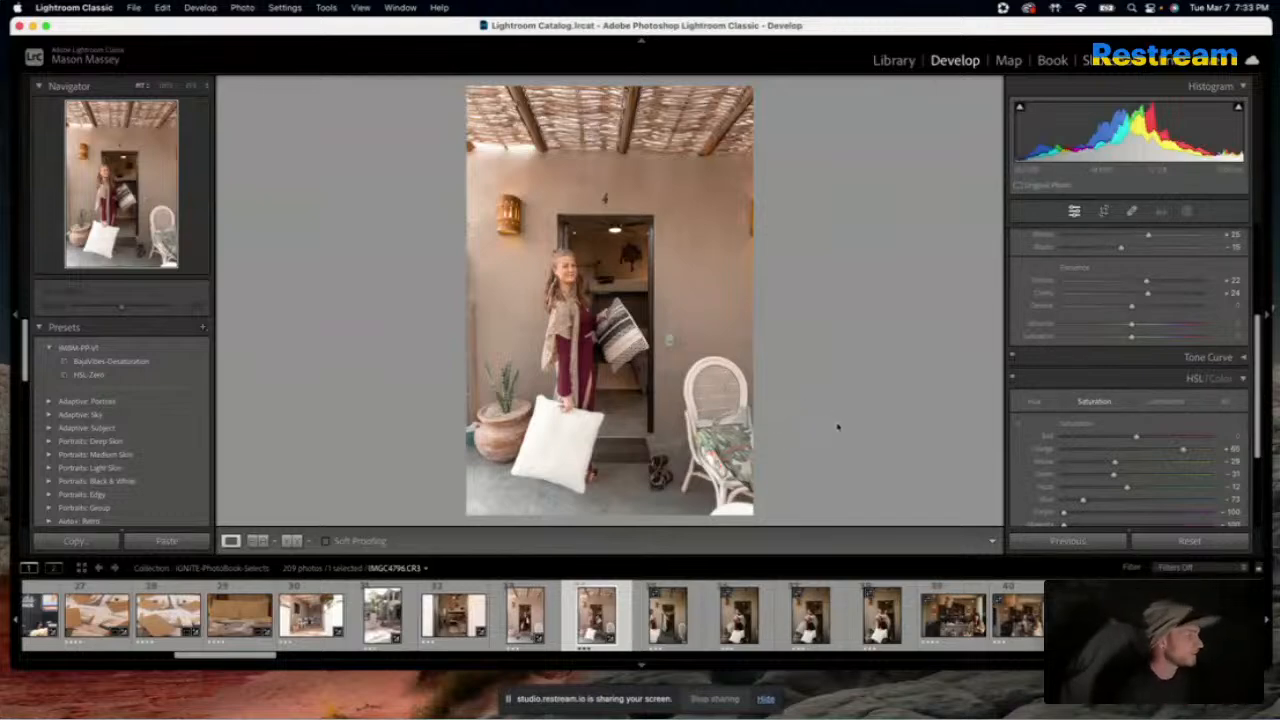
Apply the edited doorway portrait's develop settings to each of the next four doorway photos using Previous
{"action": "left_click", "coordinate": [655, 595]}
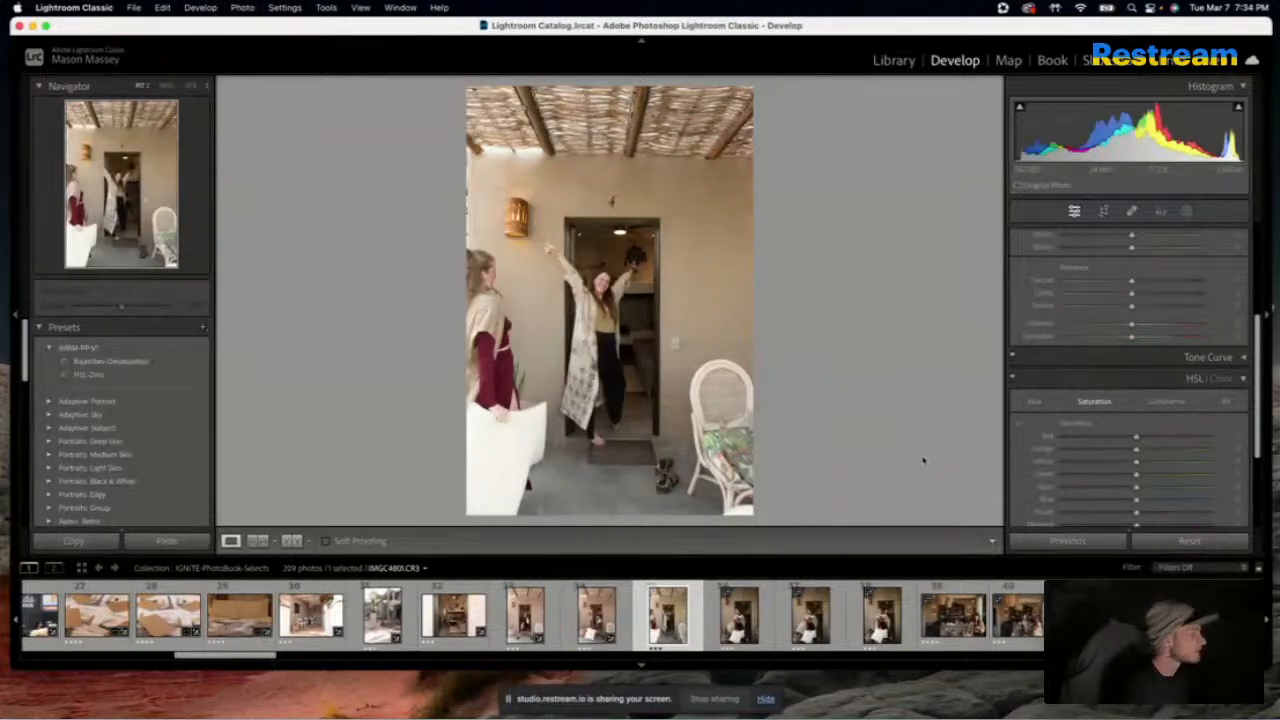
{"action": "left_click", "coordinate": [1056, 546]}
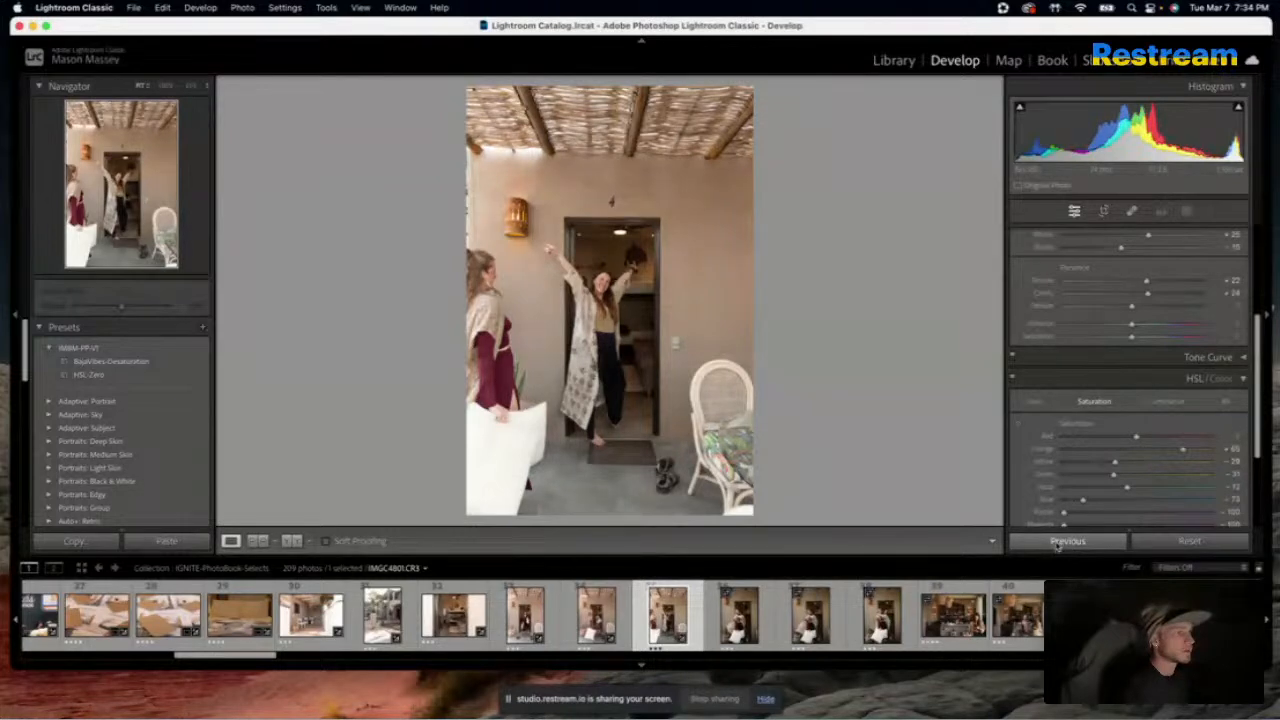
{"action": "key", "text": "Right"}
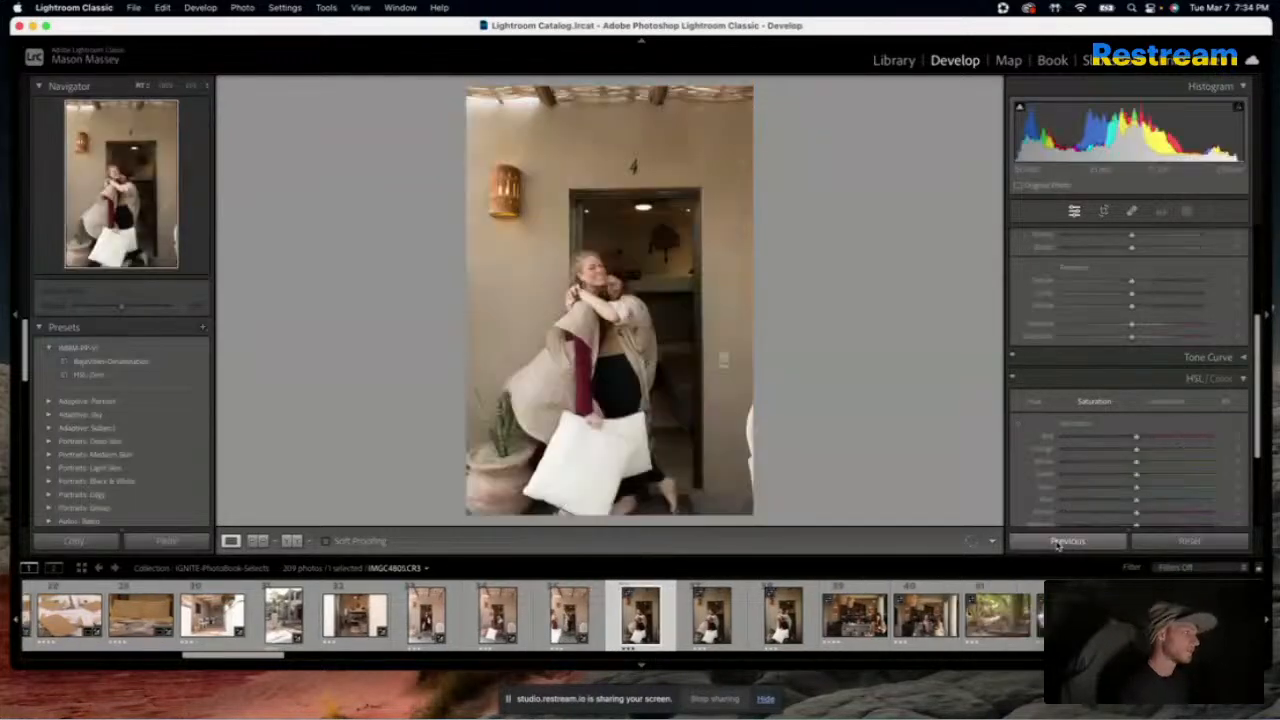
{"action": "left_click", "coordinate": [1057, 543]}
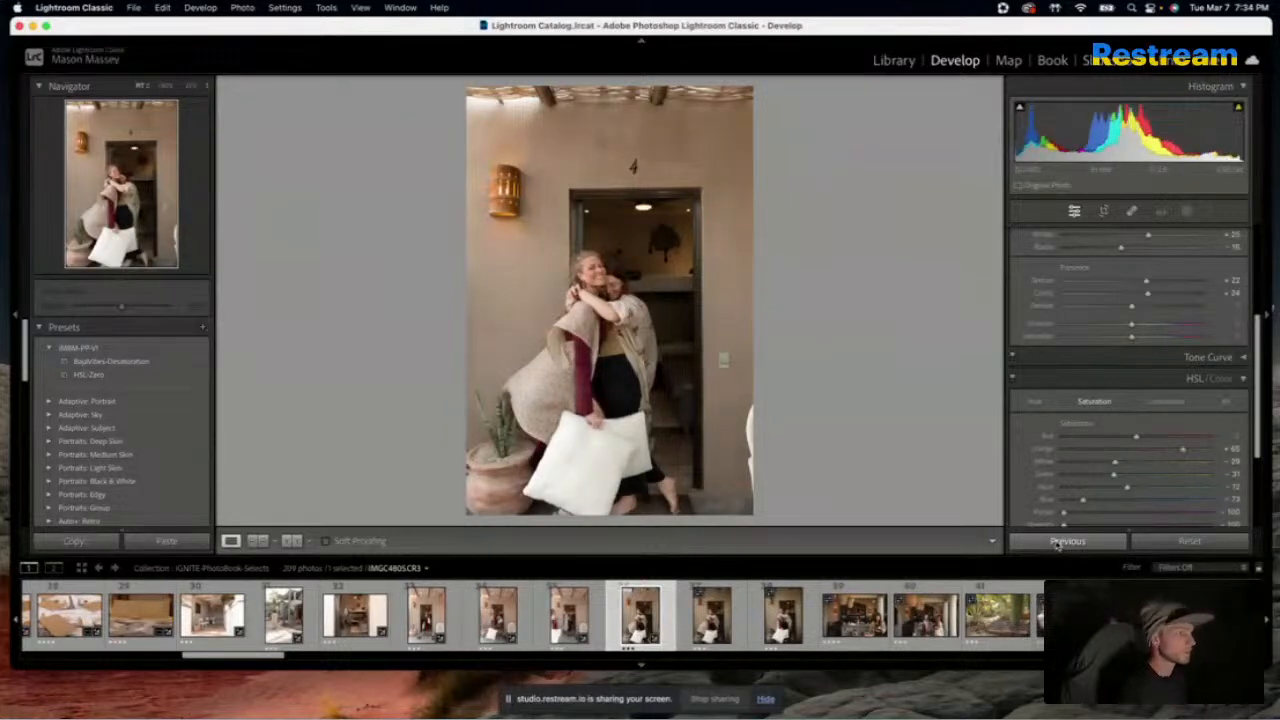
{"action": "key", "text": "Right"}
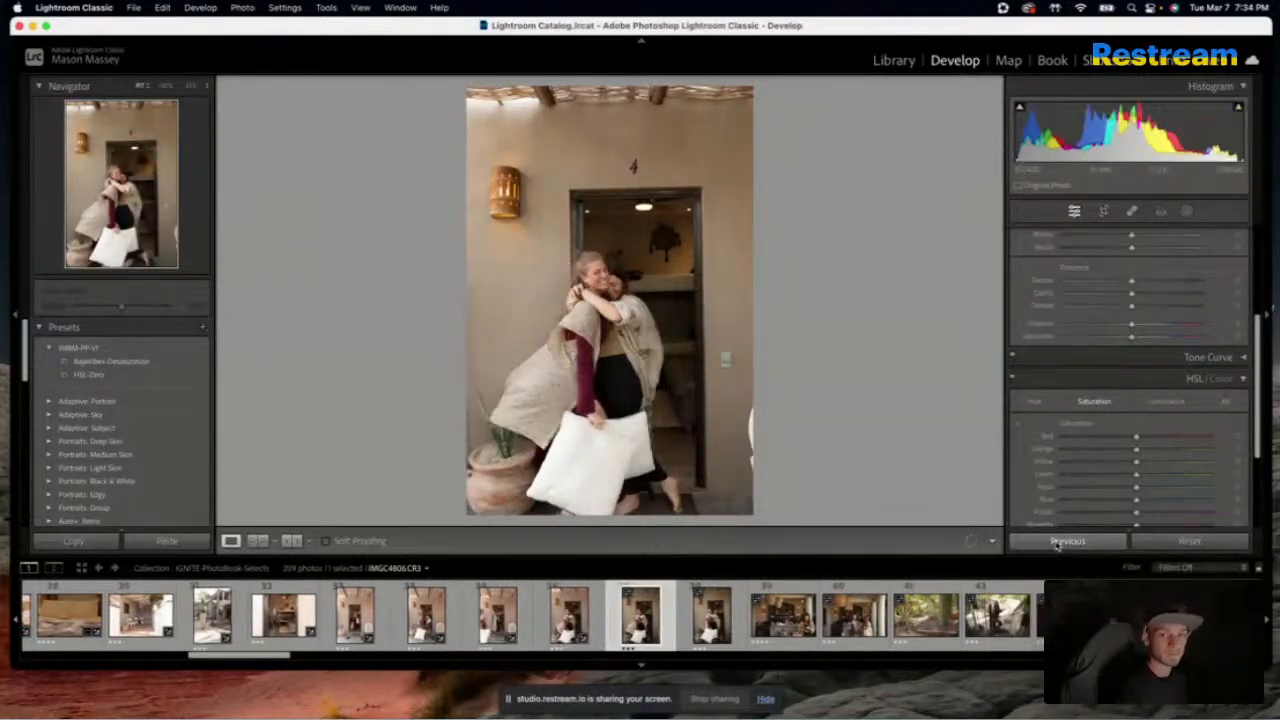
{"action": "left_click", "coordinate": [1057, 543]}
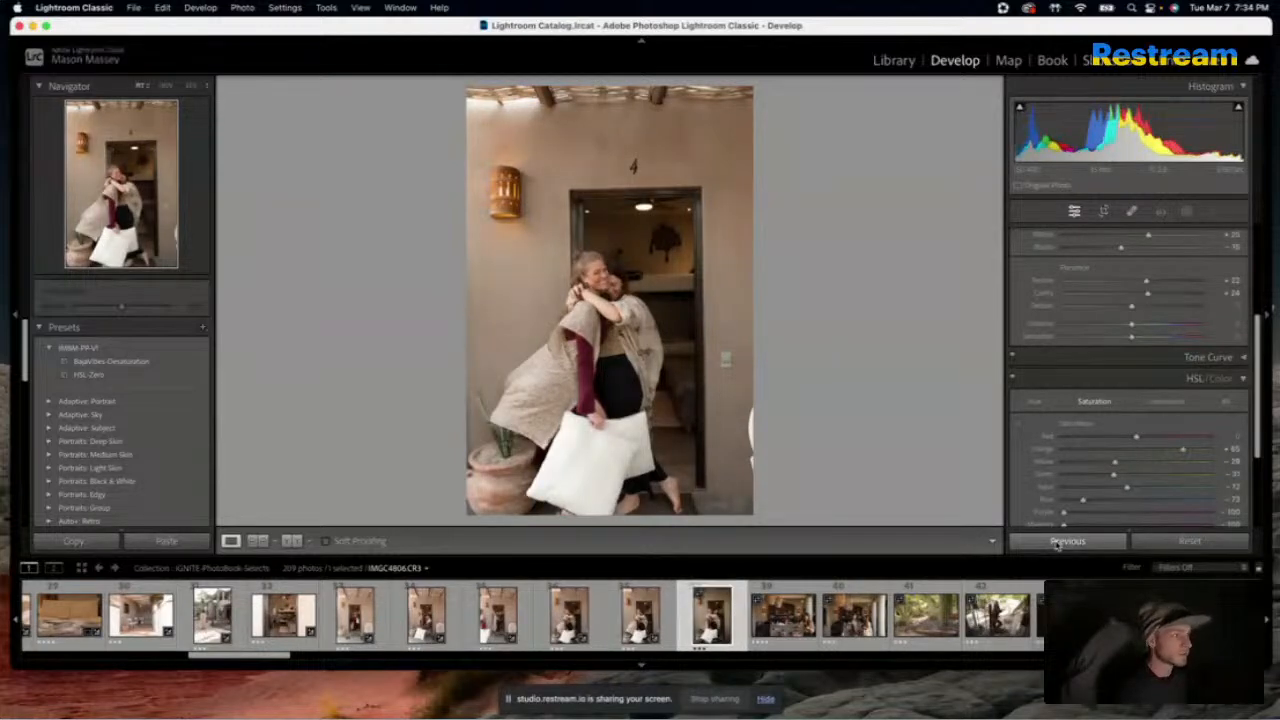
{"action": "key", "text": "Right"}
{"action": "left_click", "coordinate": [1057, 543]}
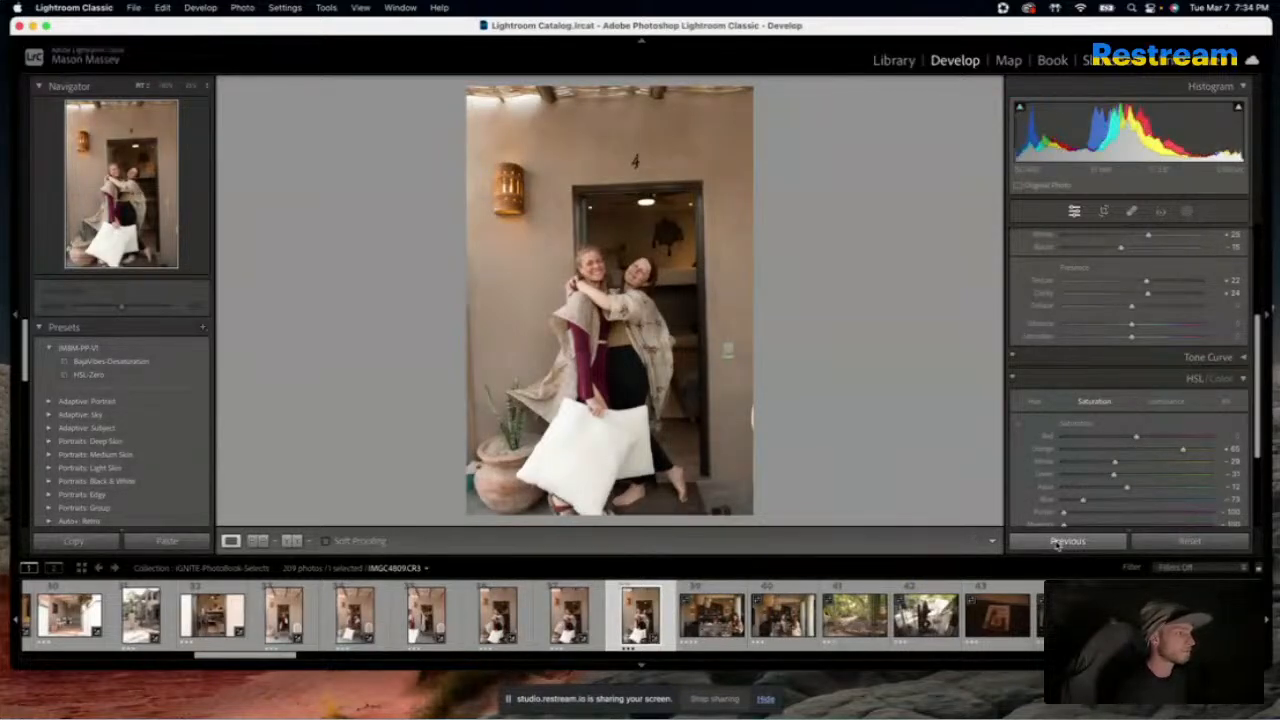
Apply the previous photo's settings to the café photo of the woman with a phone and compare it with the original
{"action": "key", "text": "Right"}
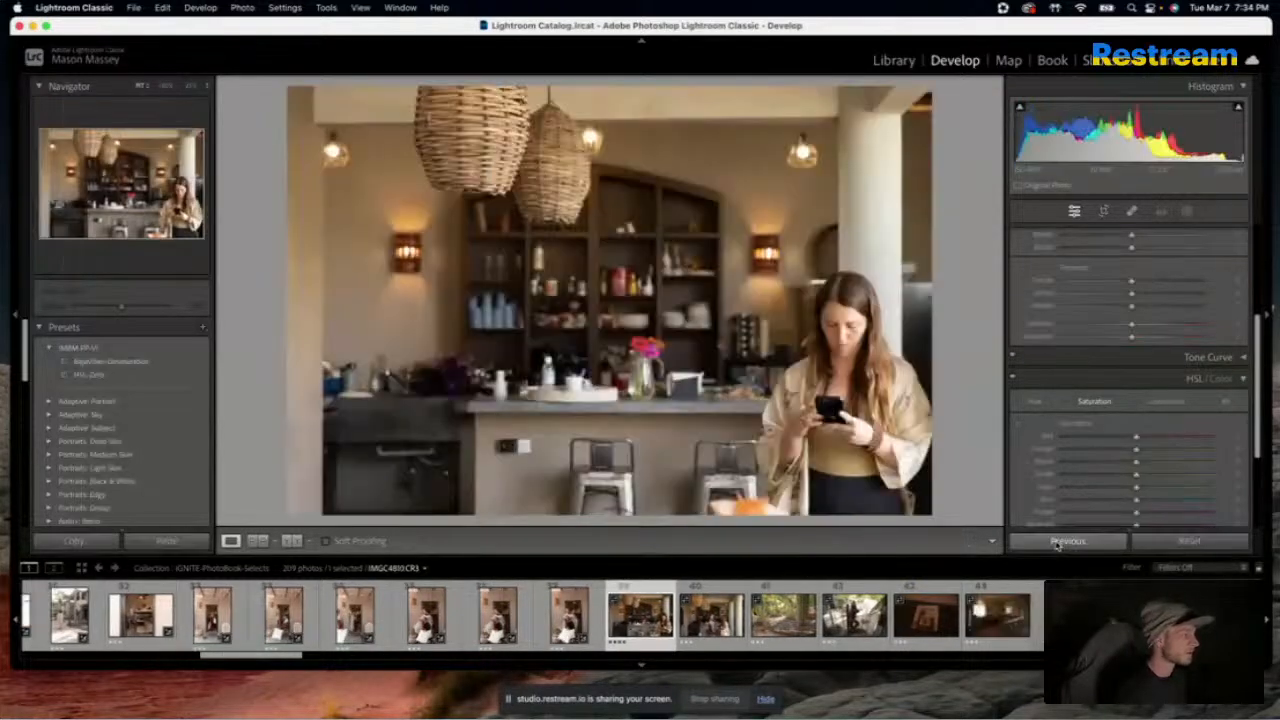
{"action": "left_click", "coordinate": [1057, 543]}
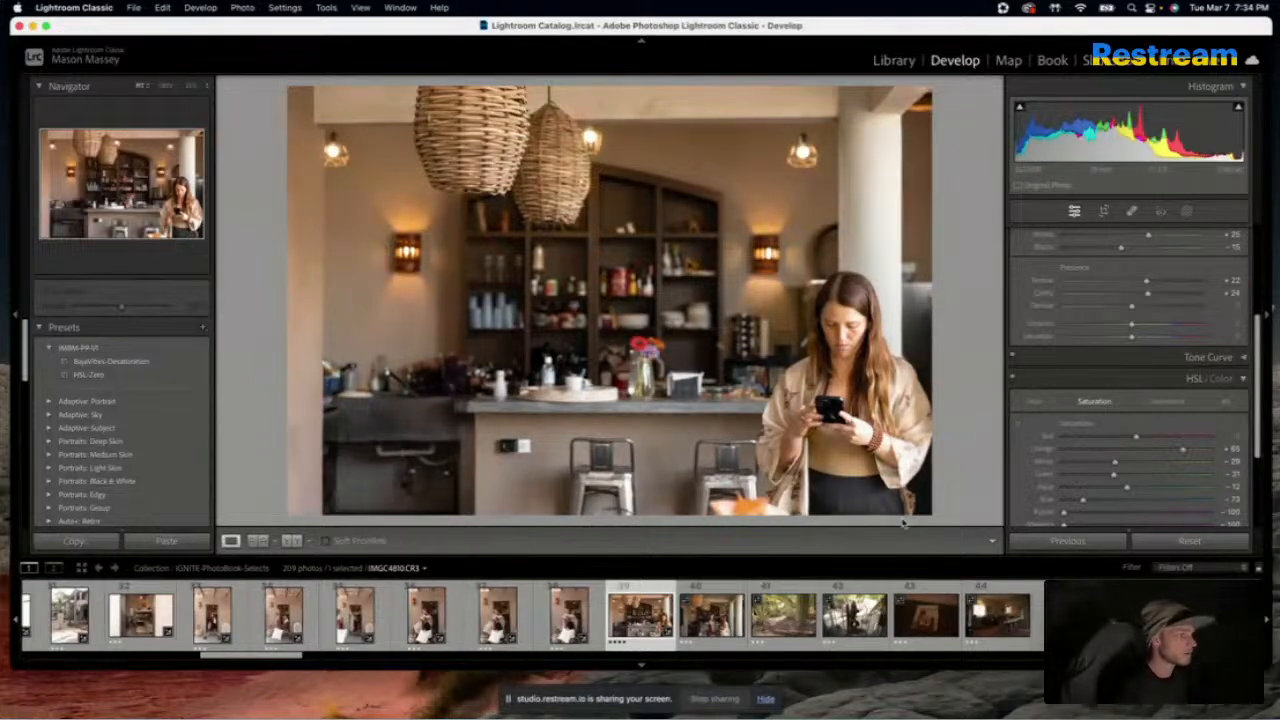
{"action": "key", "text": "backslash"}
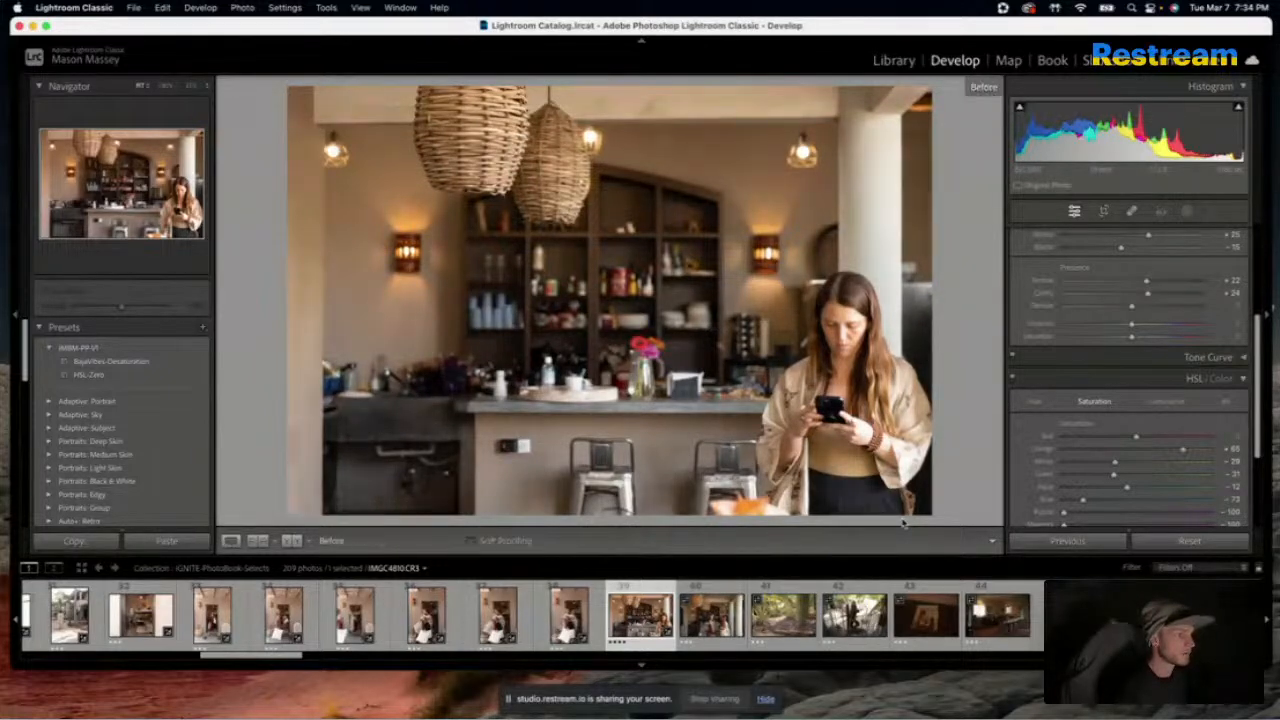
{"action": "key", "text": "backslash"}
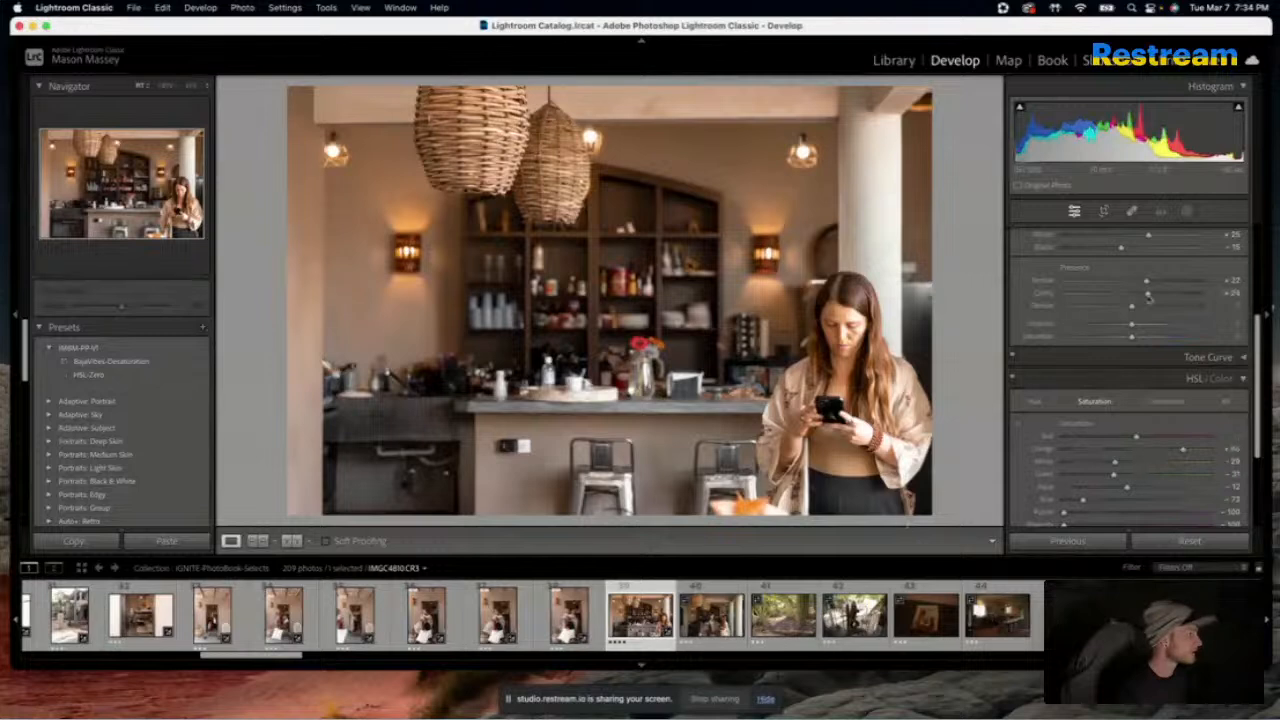
Set the café photo's Texture to 0, Clarity to +11 and orange saturation to +4, and compare it with the original
{"action": "mouse_move", "coordinate": [1147, 286]}
{"action": "left_mouse_down"}
{"action": "mouse_move", "coordinate": [1120, 286]}
{"action": "mouse_move", "coordinate": [1138, 297]}
{"action": "left_mouse_up"}
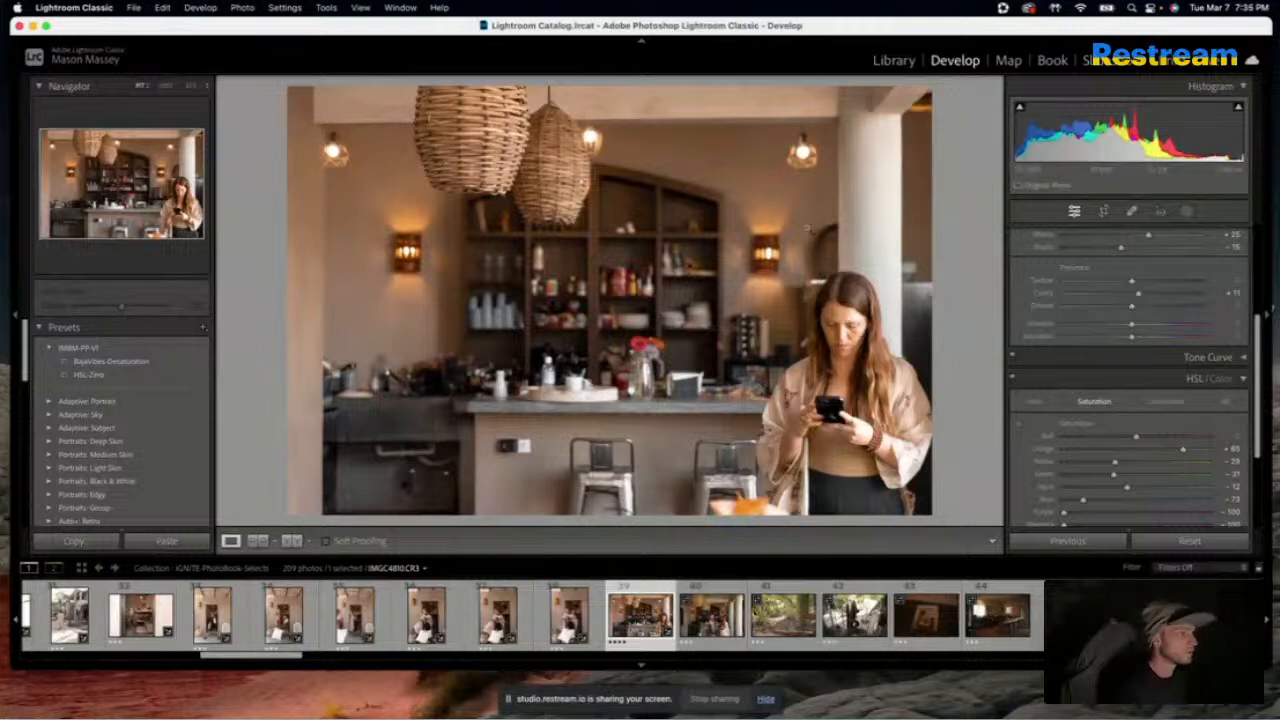
{"action": "scroll", "coordinate": [1052, 297], "scroll_direction": "down", "scroll_amount": 4}
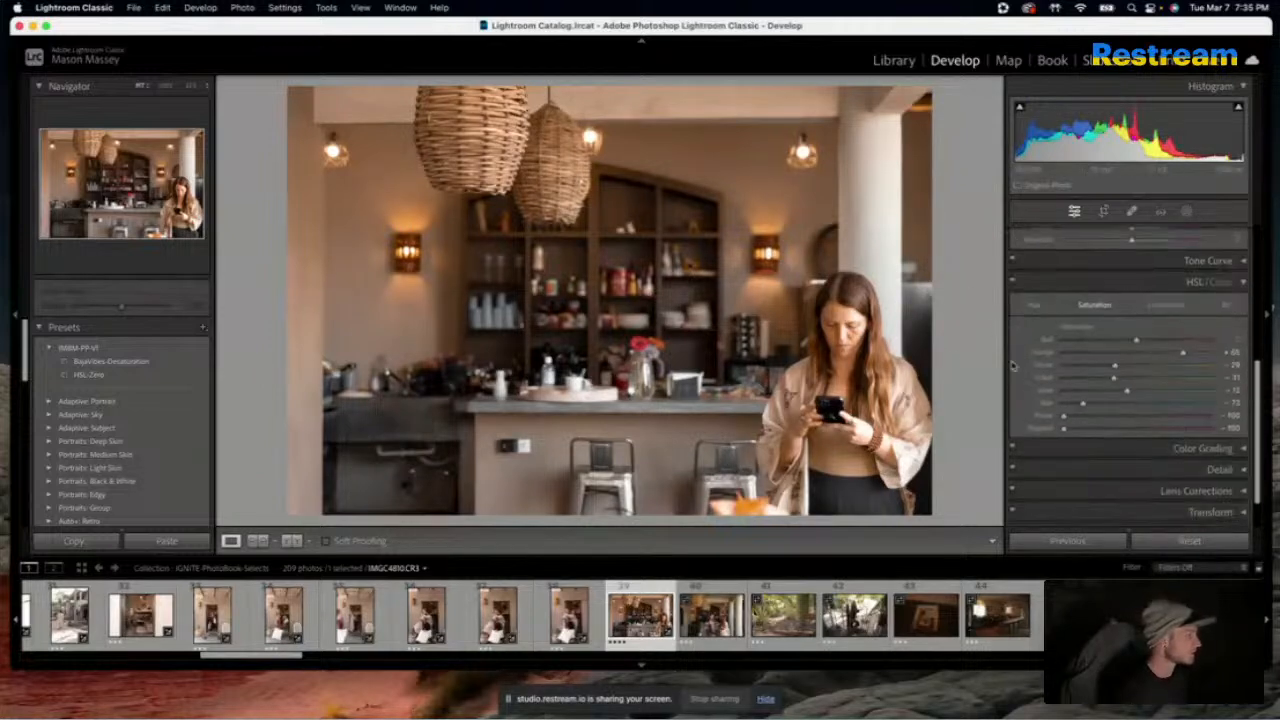
{"action": "double_click", "coordinate": [1182, 353]}
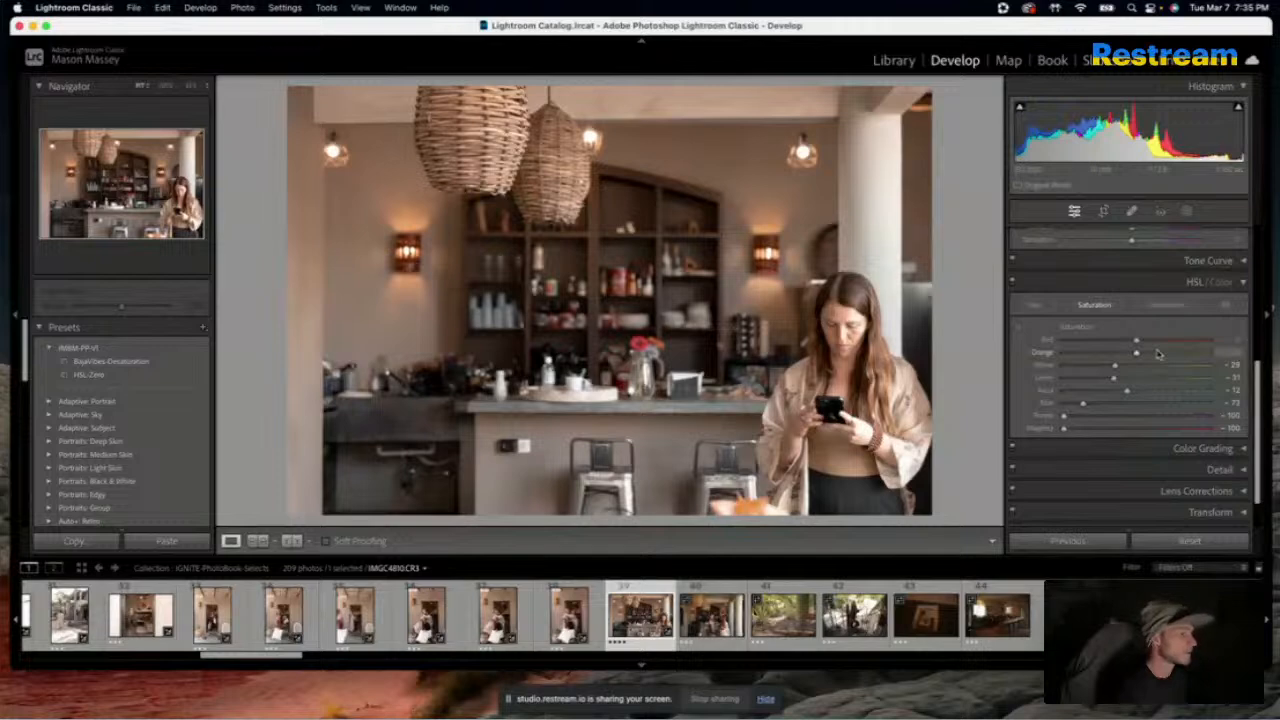
{"action": "mouse_move", "coordinate": [1137, 354]}
{"action": "left_mouse_down"}
{"action": "mouse_move", "coordinate": [1158, 357]}
{"action": "mouse_move", "coordinate": [1123, 358]}
{"action": "mouse_move", "coordinate": [1141, 356]}
{"action": "left_mouse_up"}
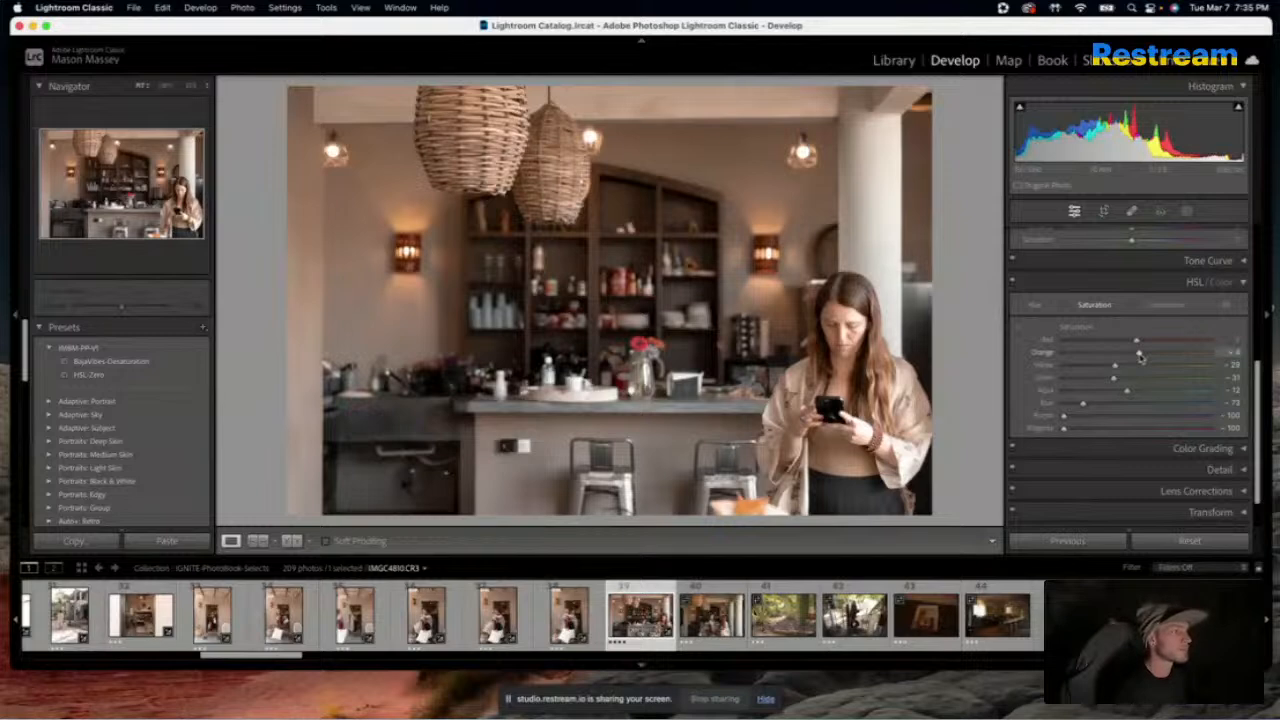
{"action": "key", "text": "backslash"}
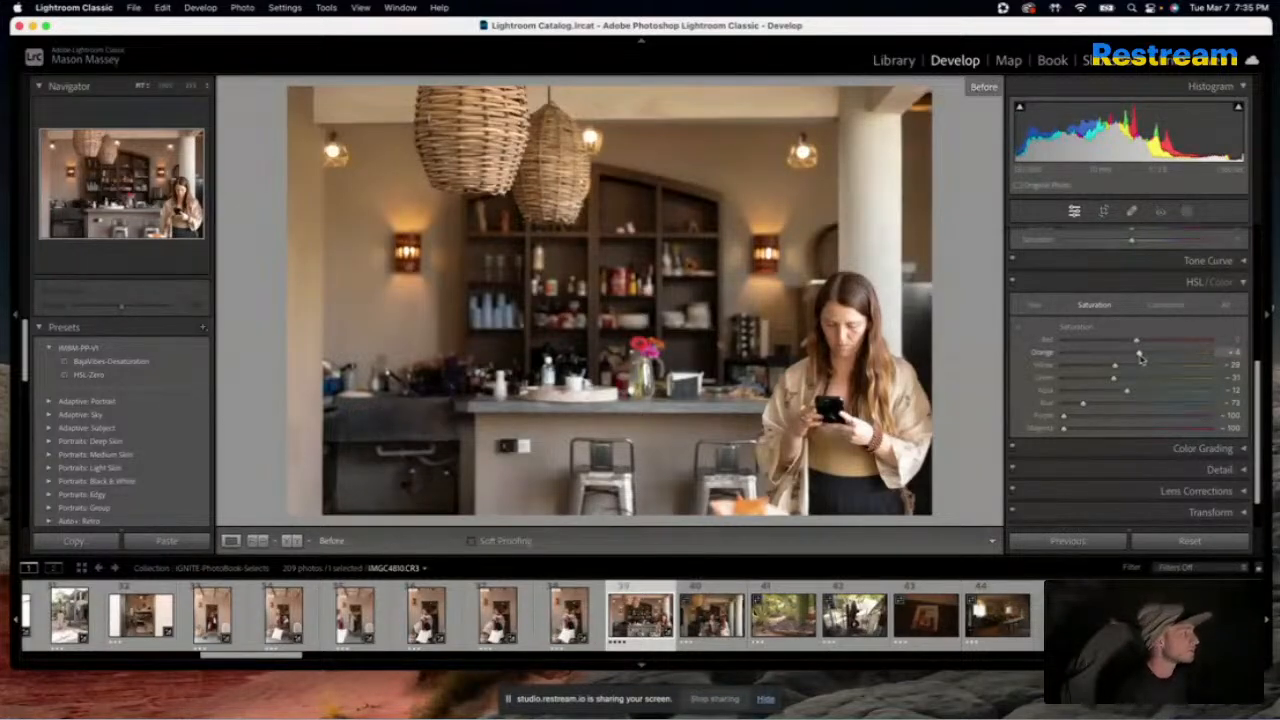
{"action": "key", "text": "backslash"}
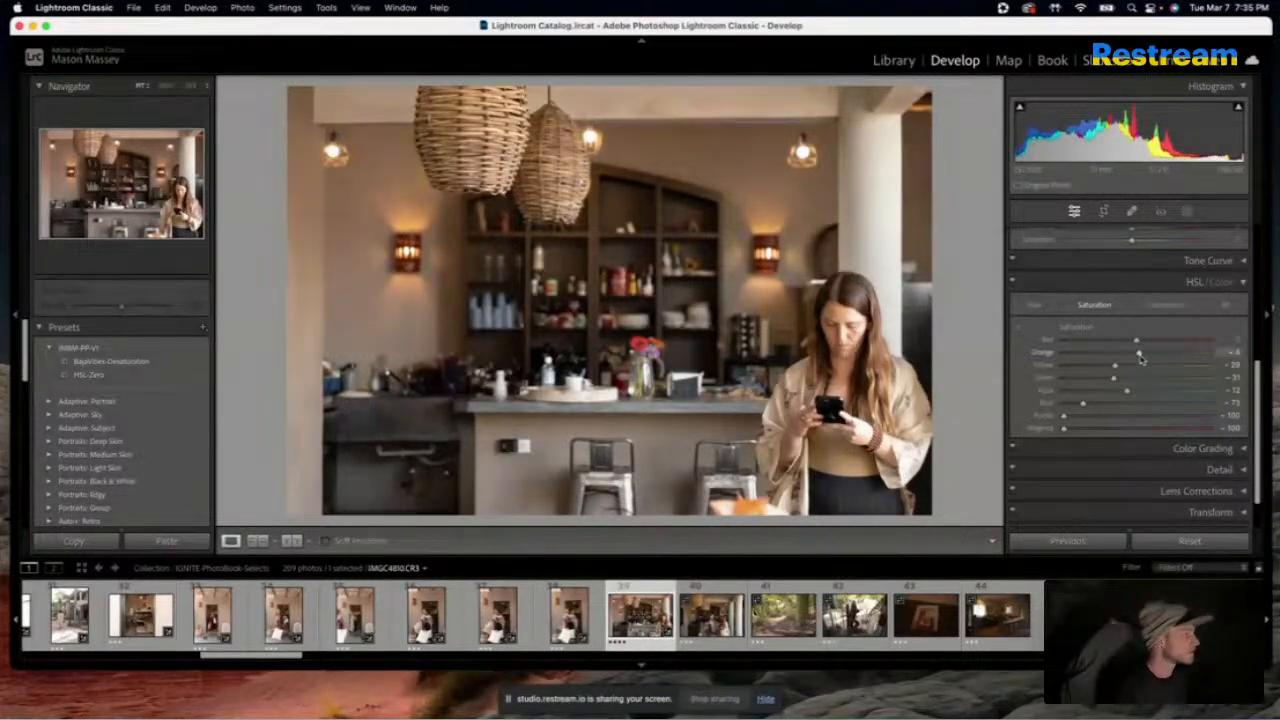
{"action": "key", "text": "backslash"}
{"action": "key", "text": "backslash"}
{"action": "key", "text": "backslash"}
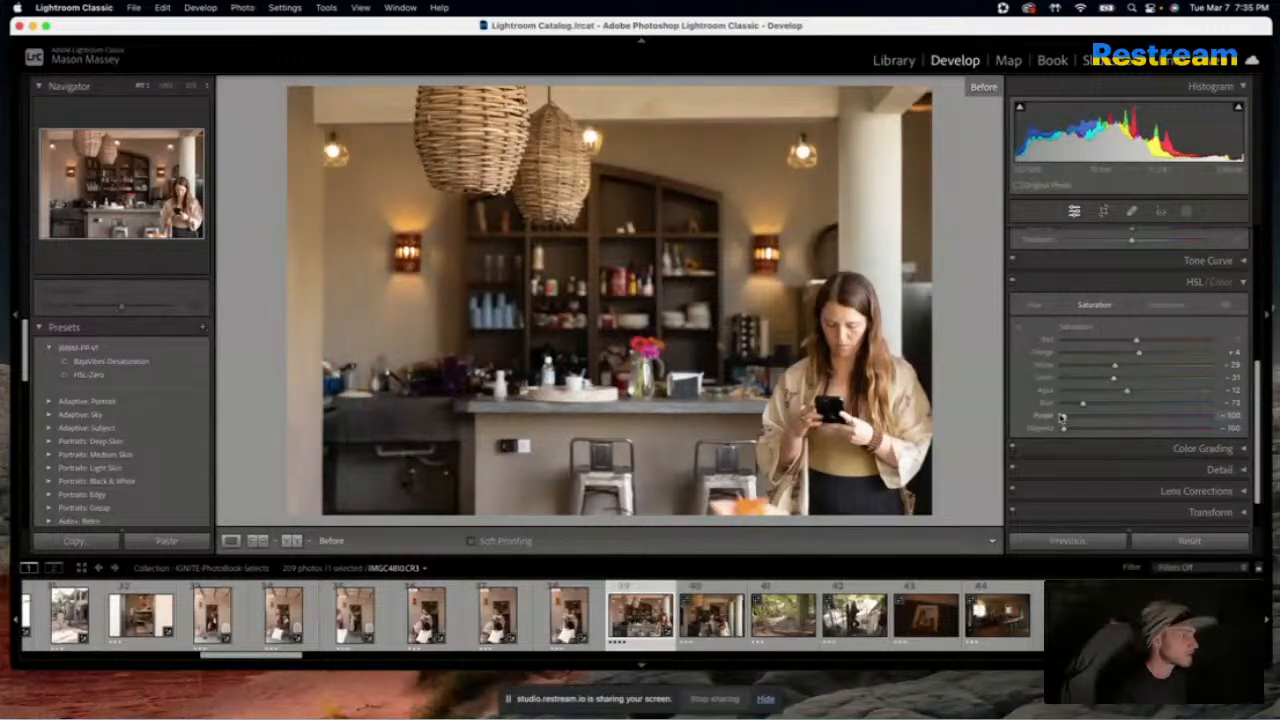
Set the café photo's purple saturation to -25 and magenta saturation to +41, and compare it with the original
{"action": "left_click_drag", "start_coordinate": [1062, 416], "coordinate": [1178, 431]}
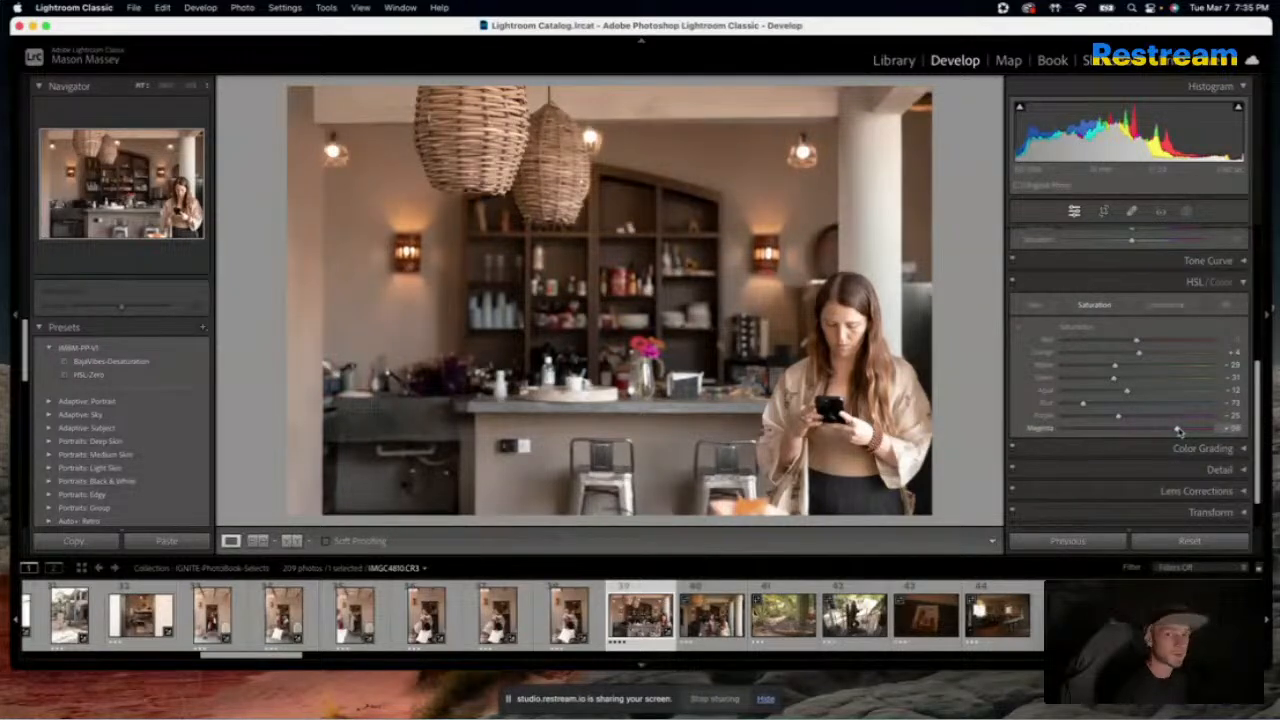
{"action": "left_click_drag", "start_coordinate": [1178, 430], "coordinate": [1166, 430]}
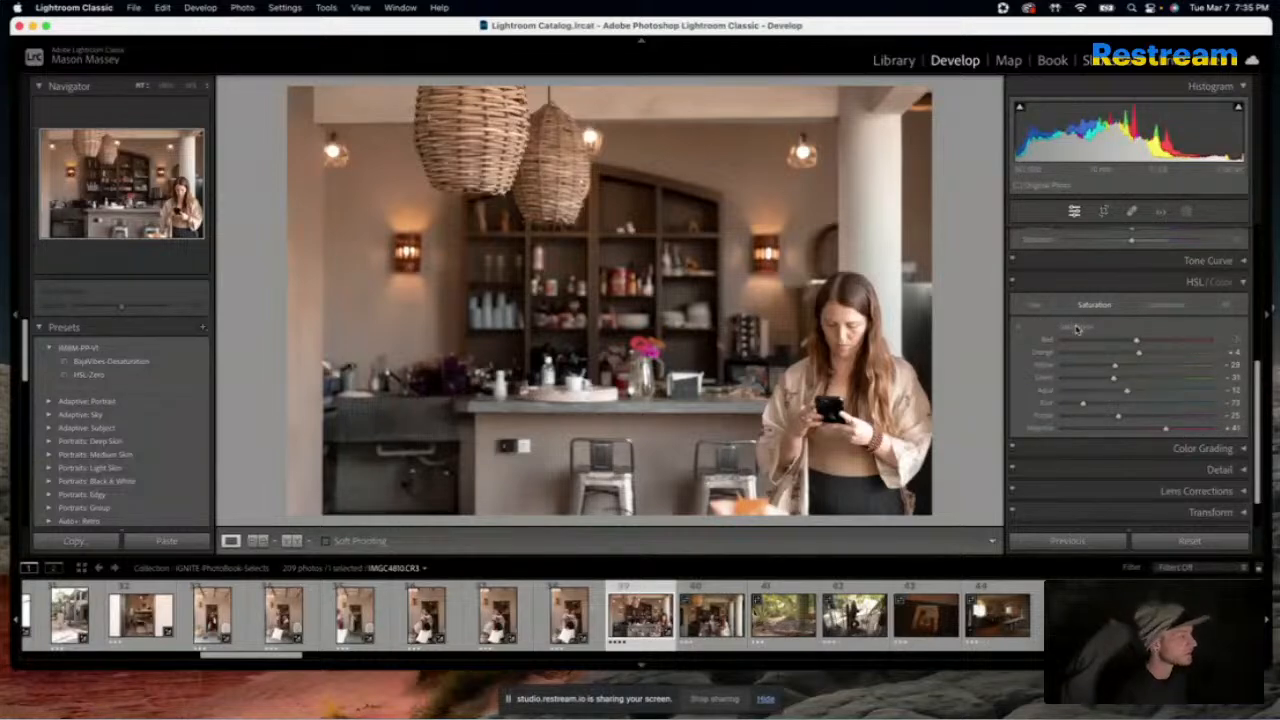
{"action": "key", "text": "backslash"}
{"action": "key", "text": "backslash"}
{"action": "key", "text": "backslash"}
{"action": "key", "text": "backslash"}
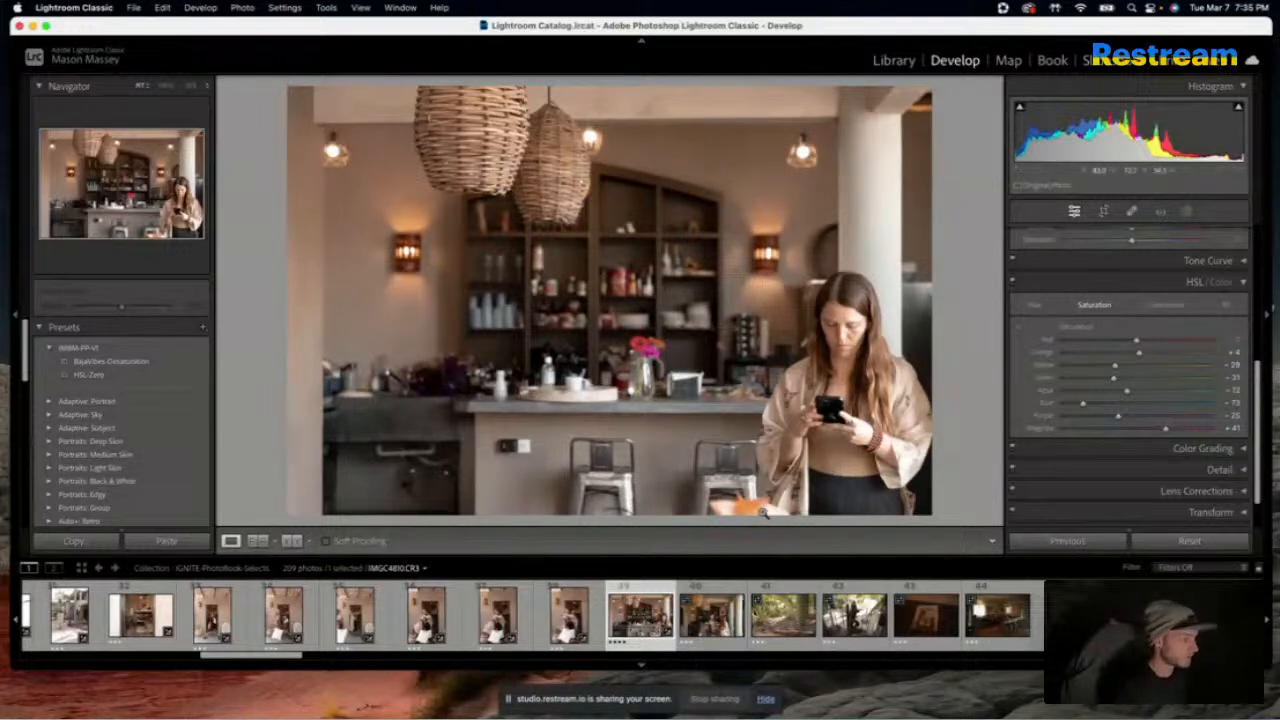
Apply the adjusted café settings to the next photo, showing two women at the counter
{"action": "key", "text": "Right"}
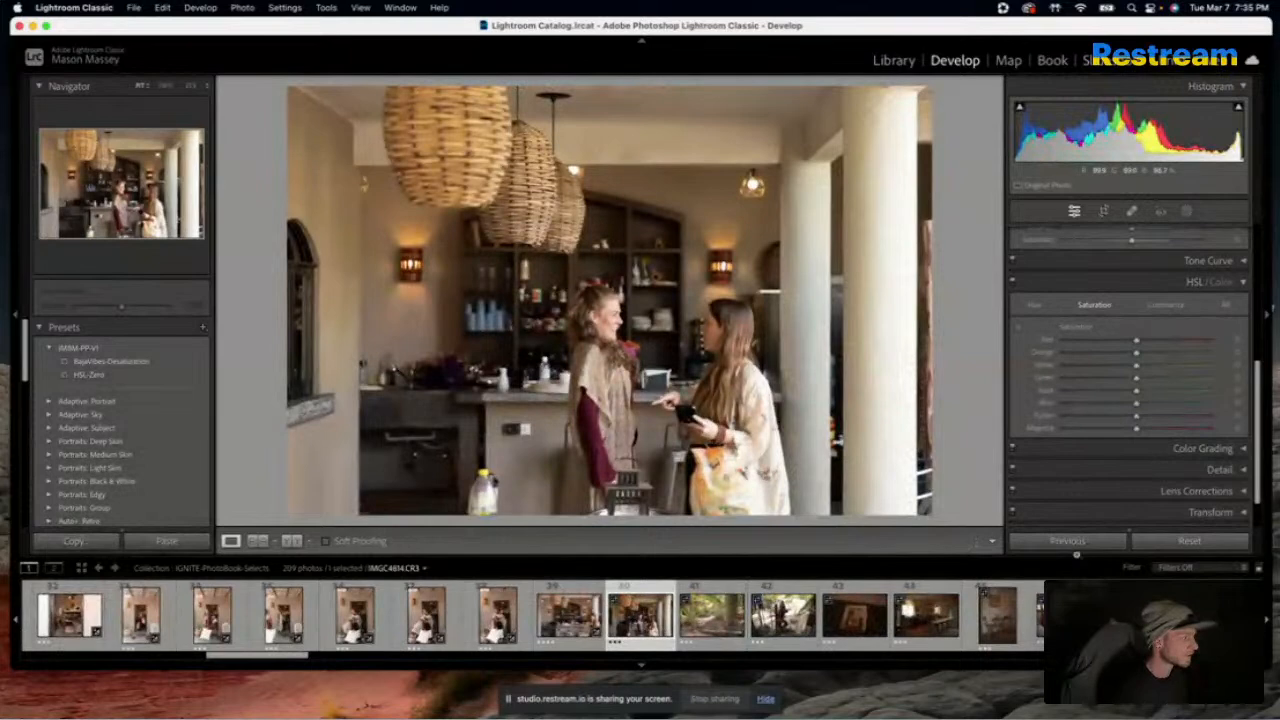
{"action": "left_click", "coordinate": [1072, 543]}
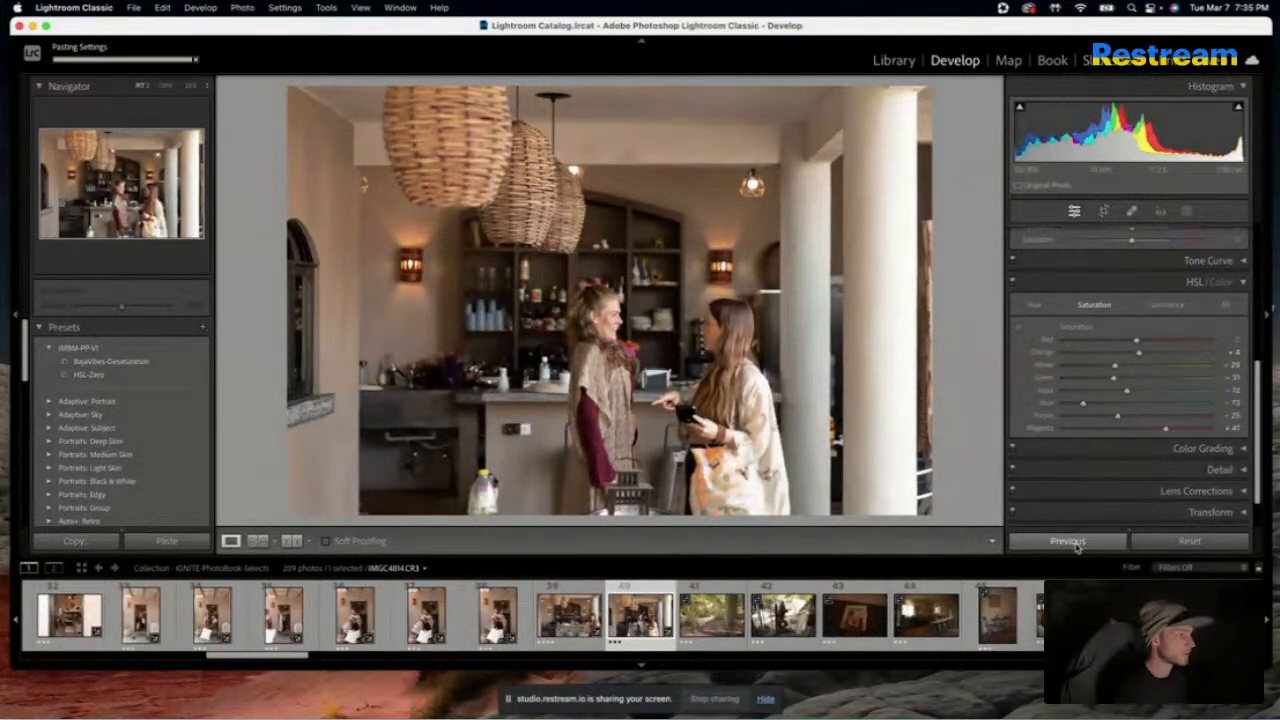
Apply the BajaVibes-Desaturation preset to the cactus garden photo in place of the previous photo's settings
{"action": "key", "text": "Right"}
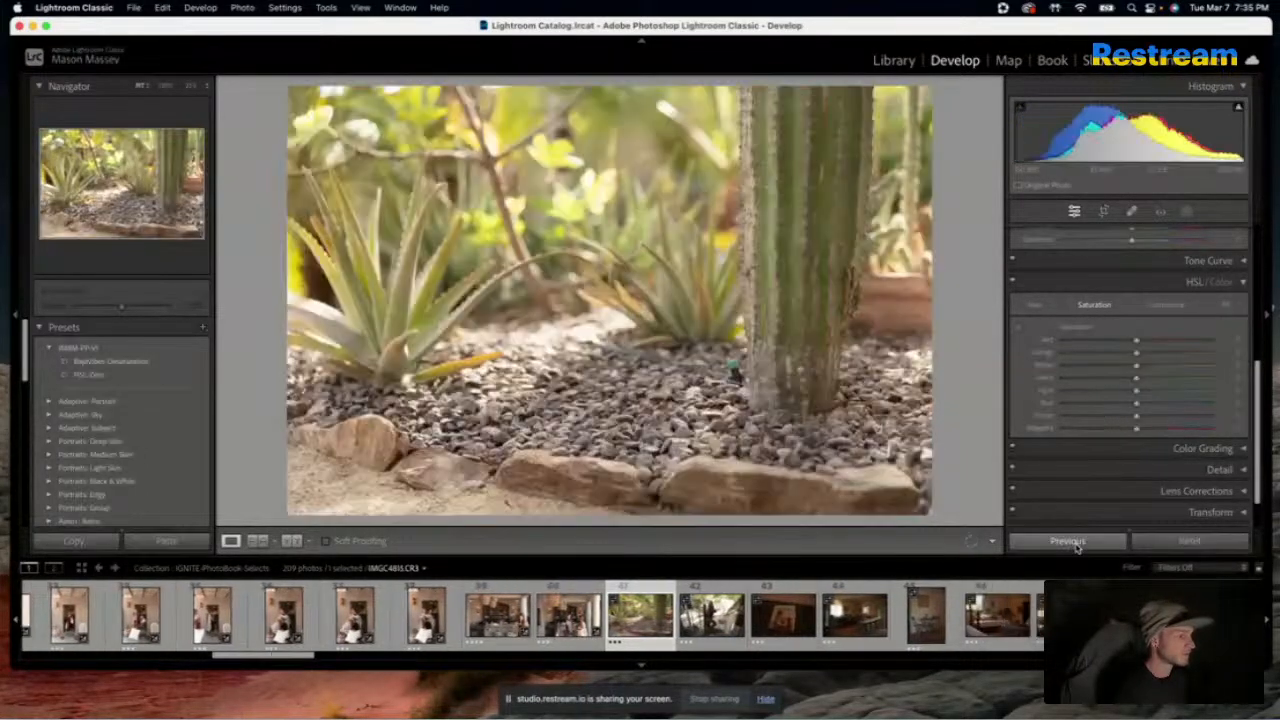
{"action": "left_click", "coordinate": [1072, 542]}
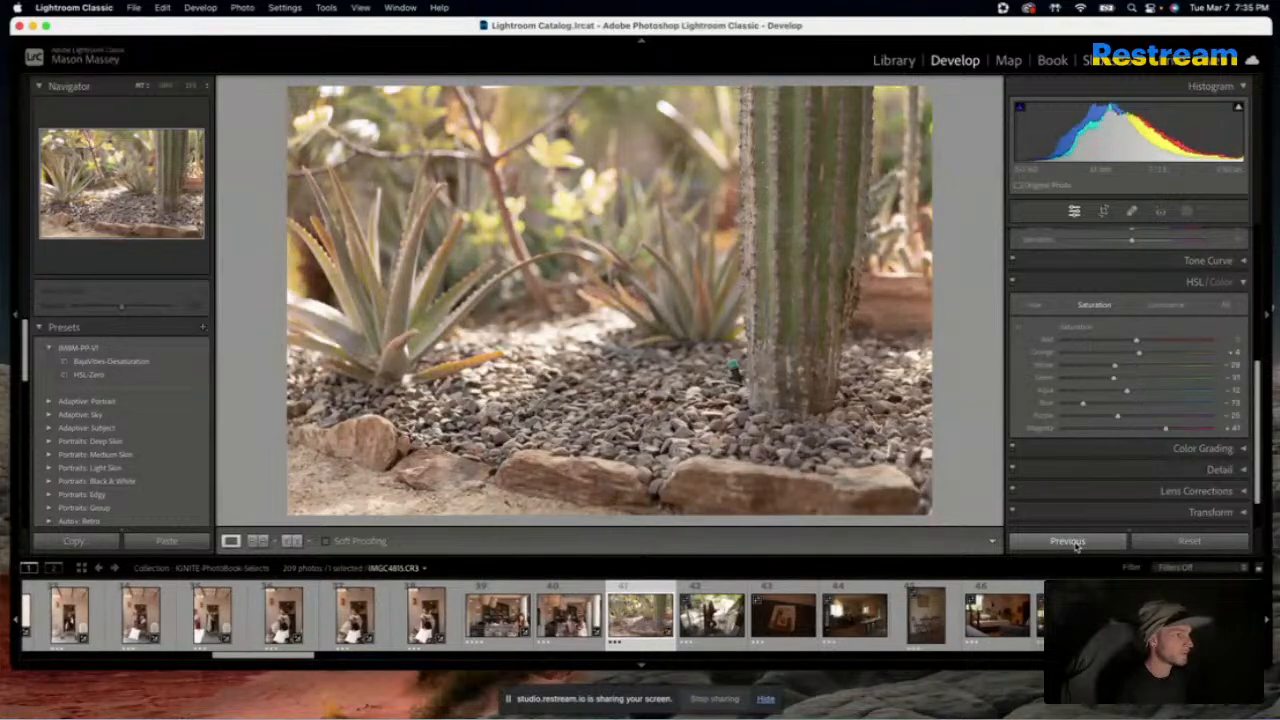
{"action": "key", "text": "super+z"}
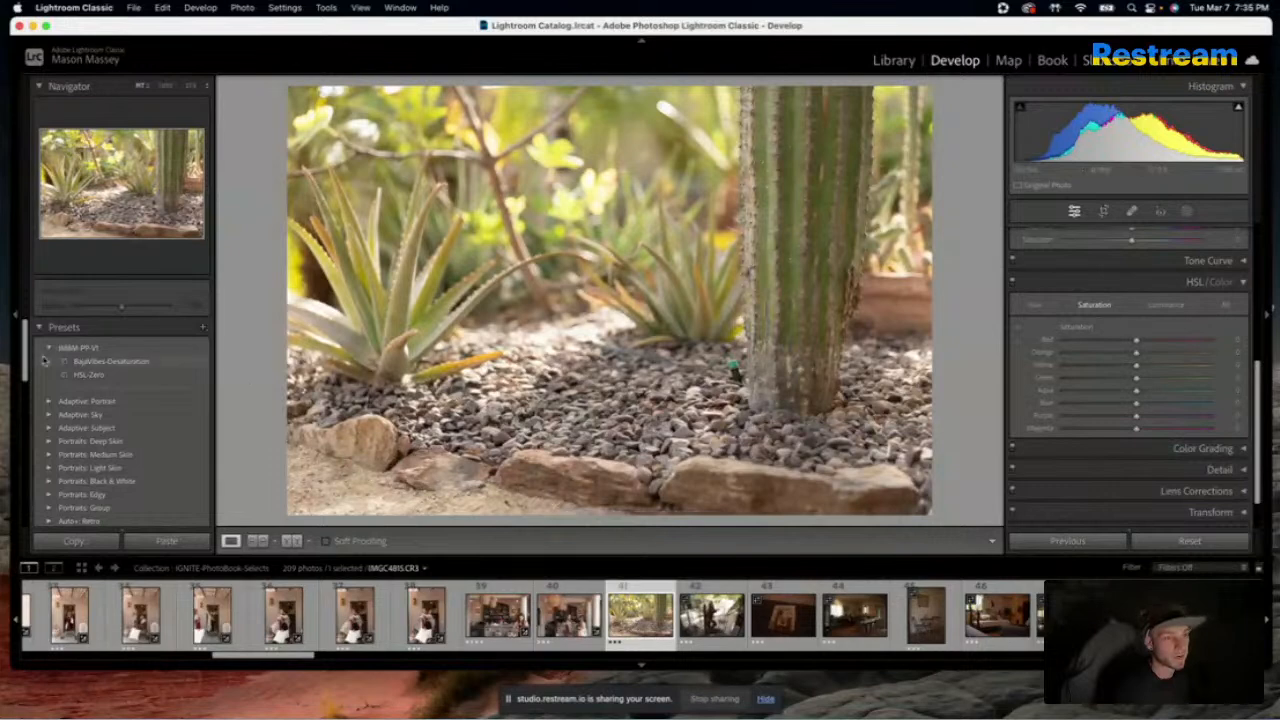
{"action": "left_click", "coordinate": [80, 364]}
{"action": "left_click", "coordinate": [80, 364]}
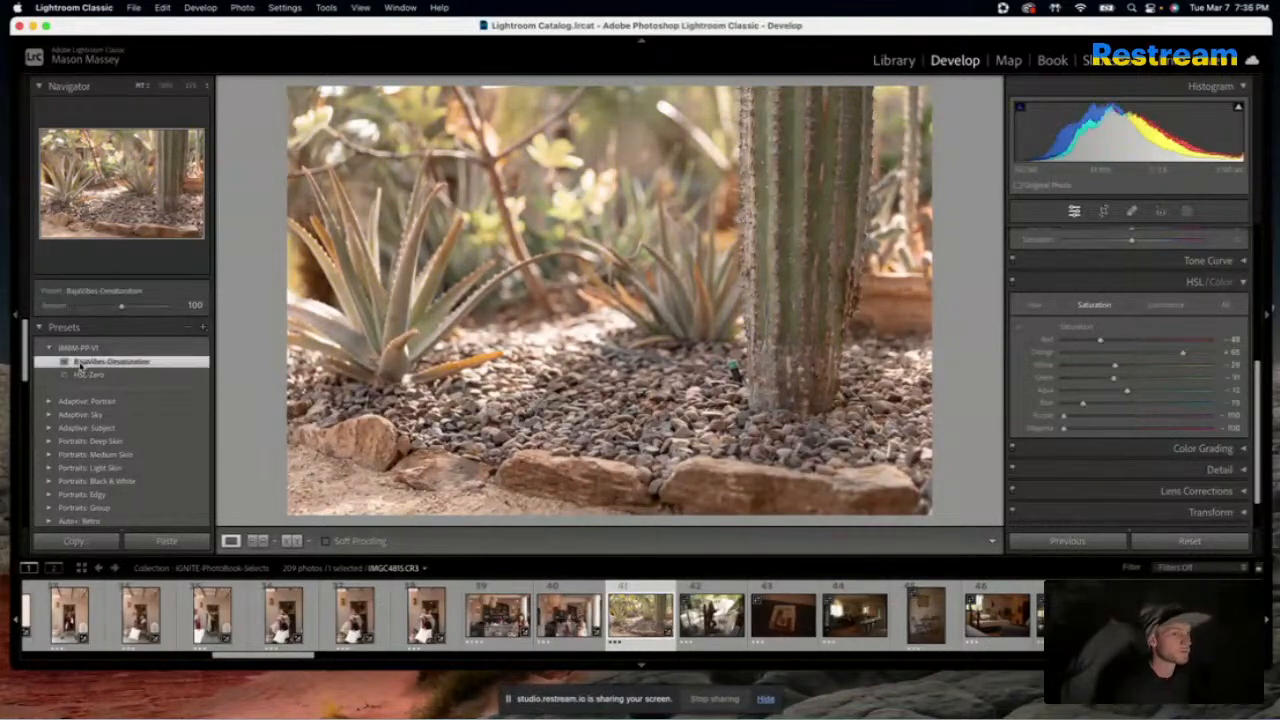
{"action": "key", "text": "super+z"}
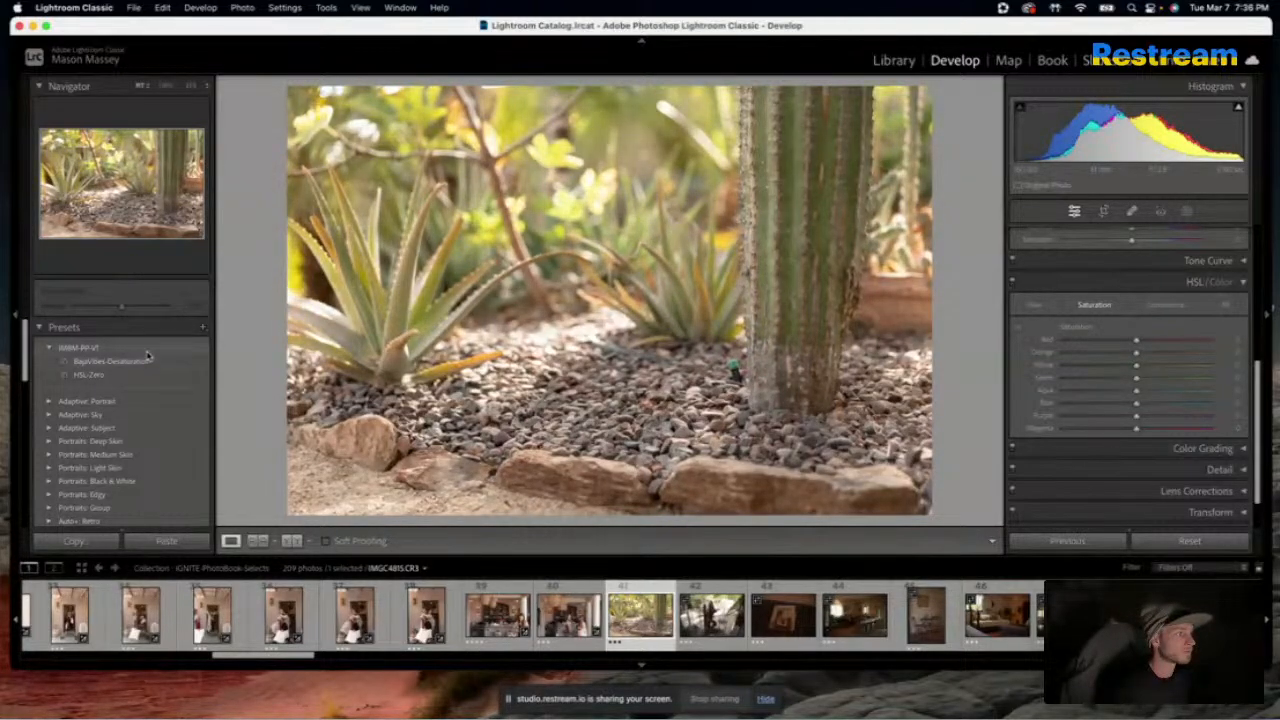
{"action": "left_click", "coordinate": [150, 360]}
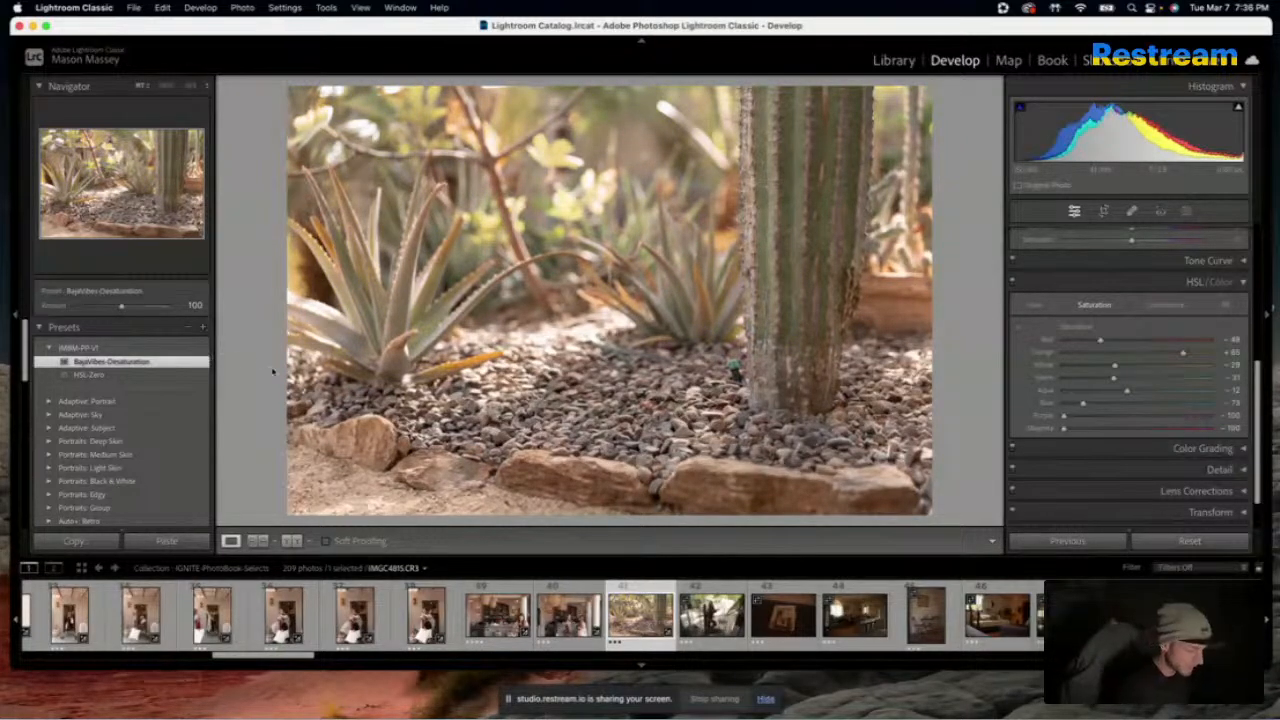
Compare the cactus garden photo with its original and set its orange saturation to +36
{"action": "key", "text": "backslash"}
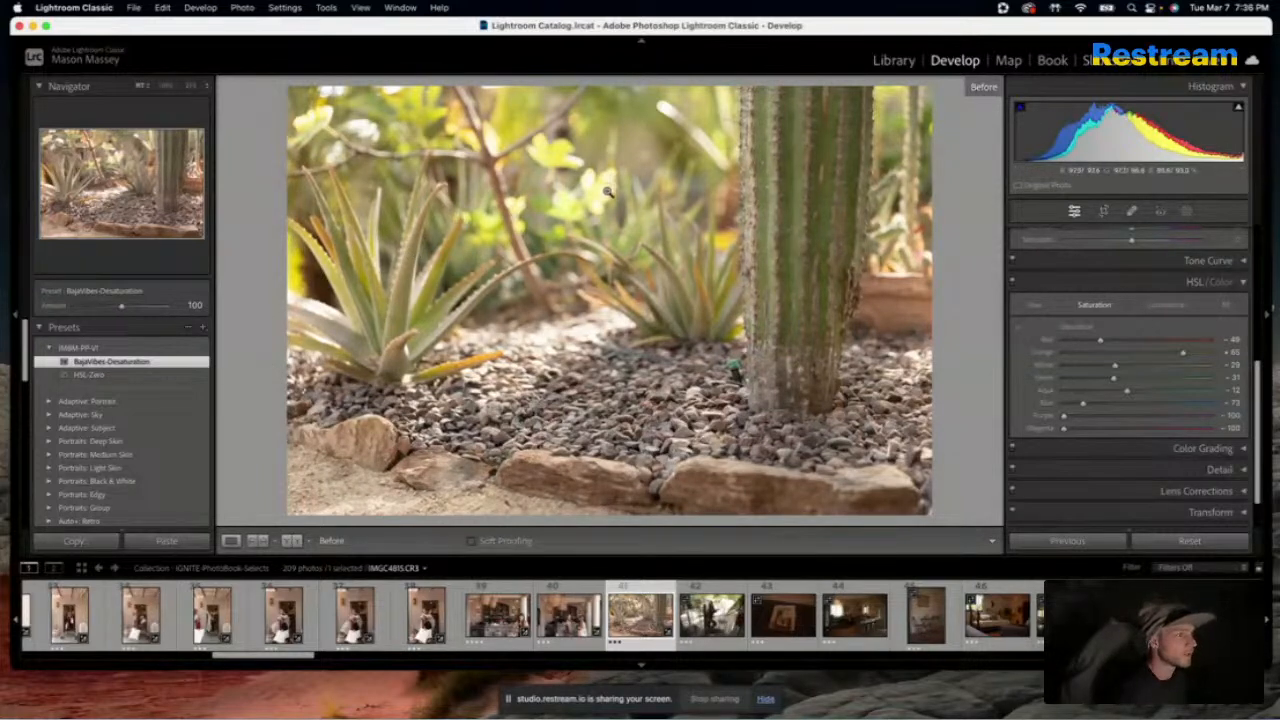
{"action": "key", "text": "backslash"}
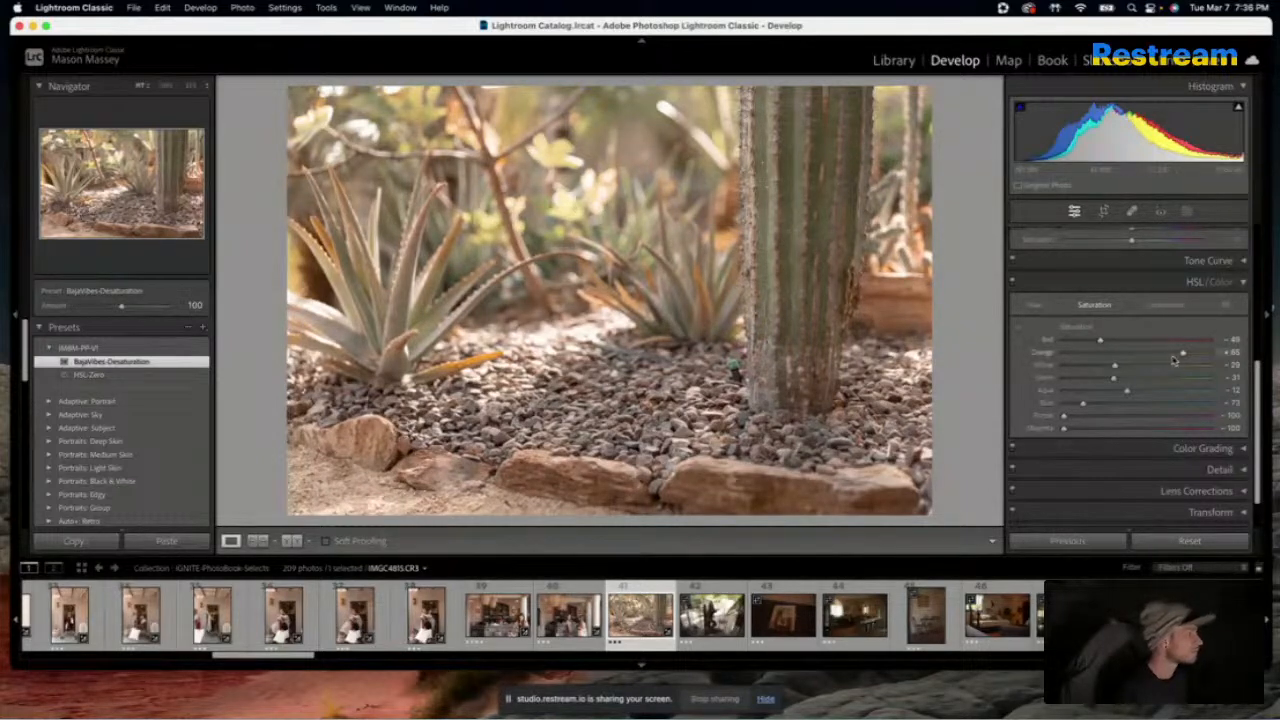
{"action": "mouse_move", "coordinate": [1183, 355]}
{"action": "left_mouse_down"}
{"action": "mouse_move", "coordinate": [1108, 360]}
{"action": "mouse_move", "coordinate": [1180, 351]}
{"action": "mouse_move", "coordinate": [1162, 356]}
{"action": "left_mouse_up"}
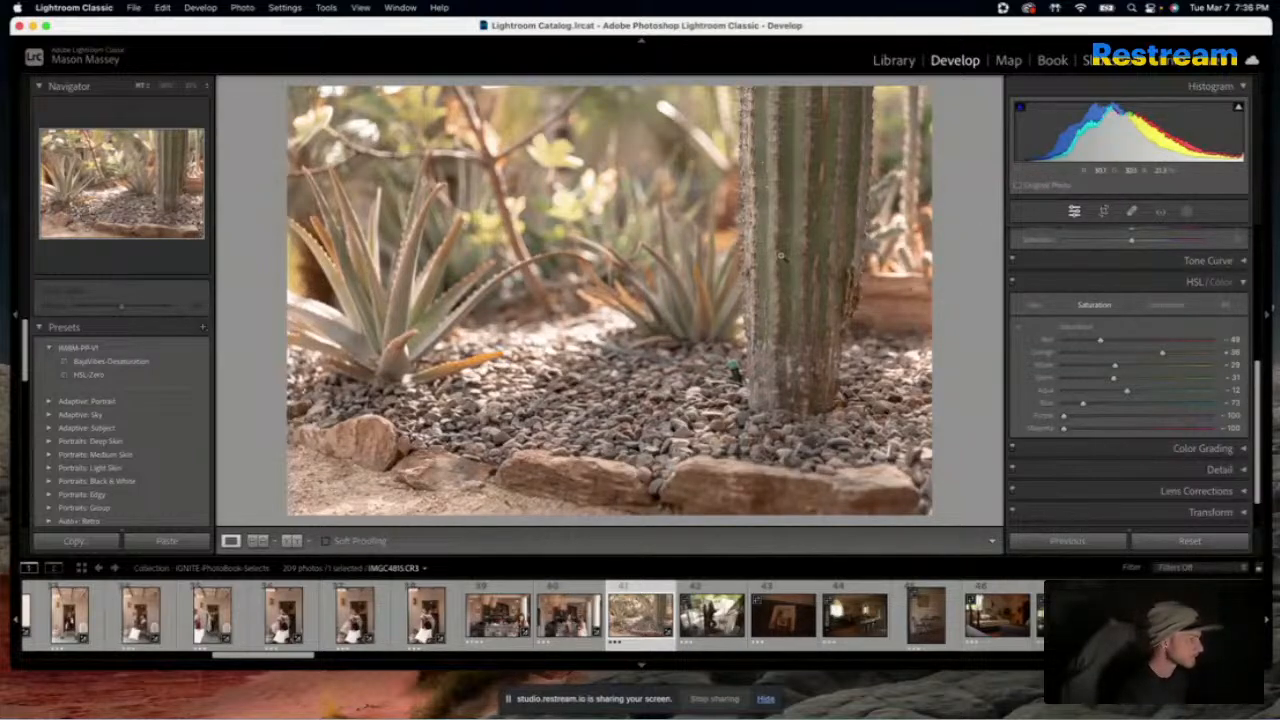
{"action": "key", "text": "backslash"}
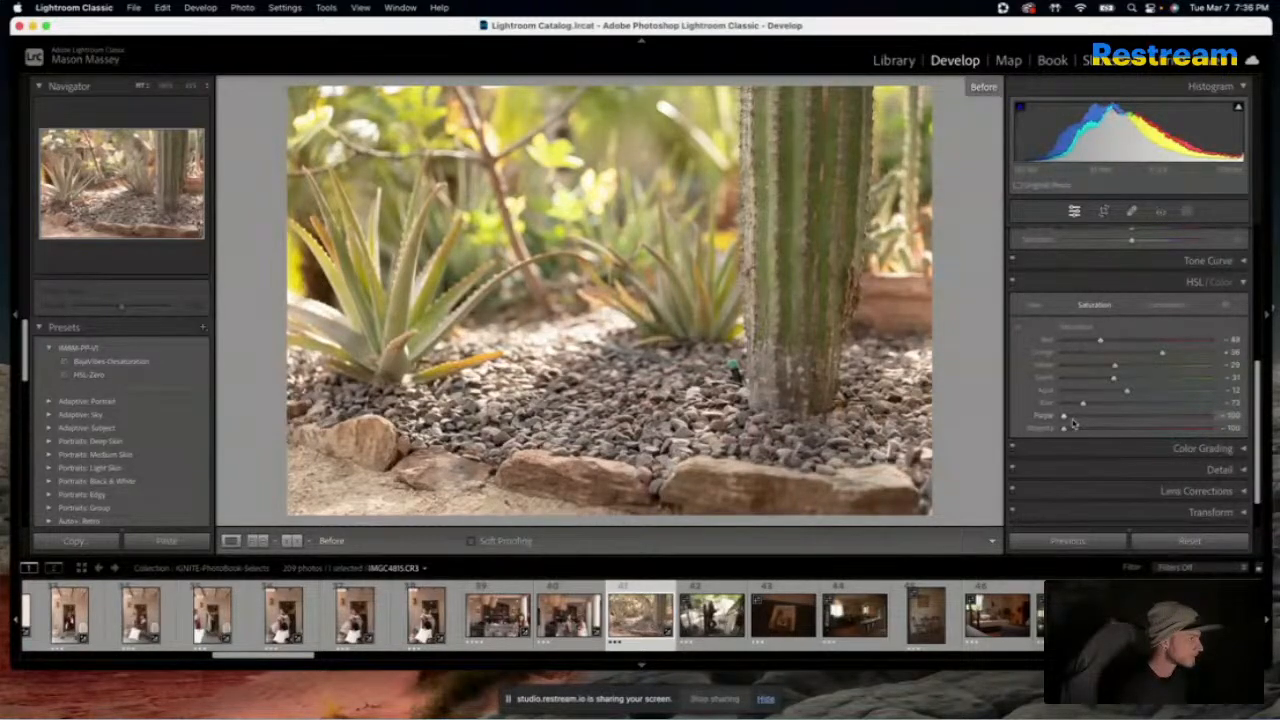
Apply the HSL-Zero preset to the next photo, showing a woman on the staircase, in place of the previous photo's settings
{"action": "key", "text": "Right"}
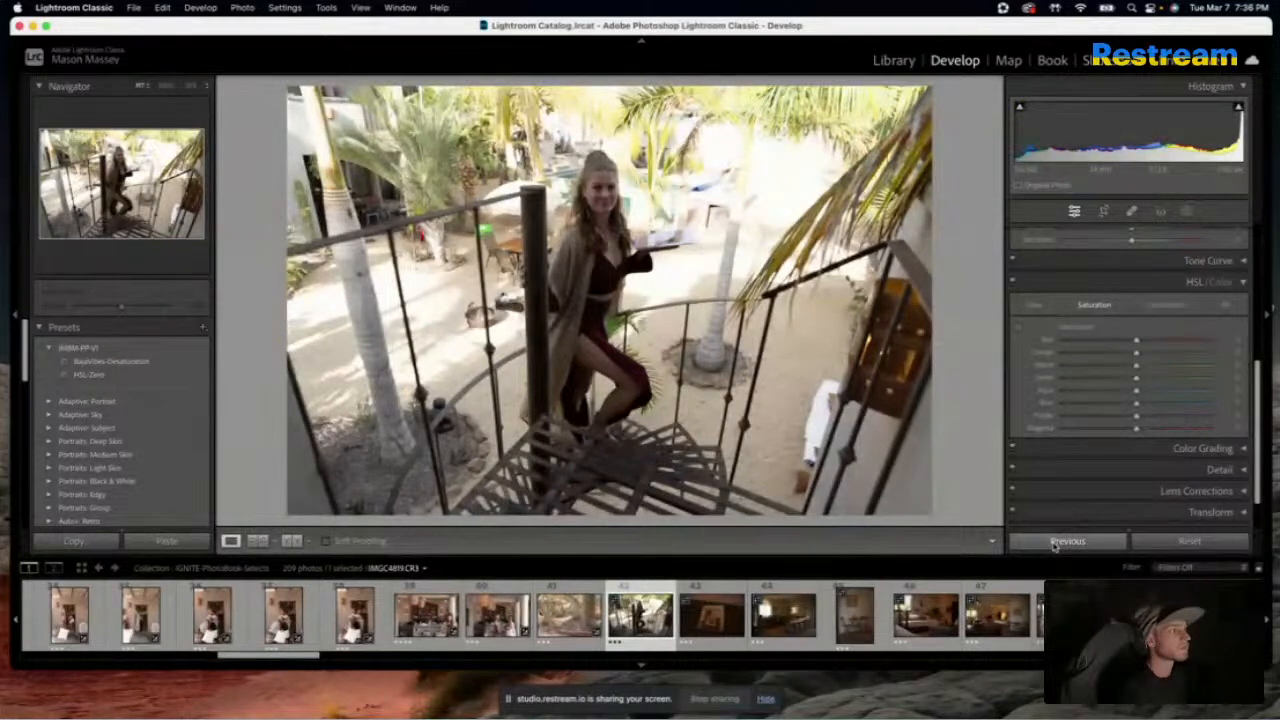
{"action": "left_click", "coordinate": [1055, 542]}
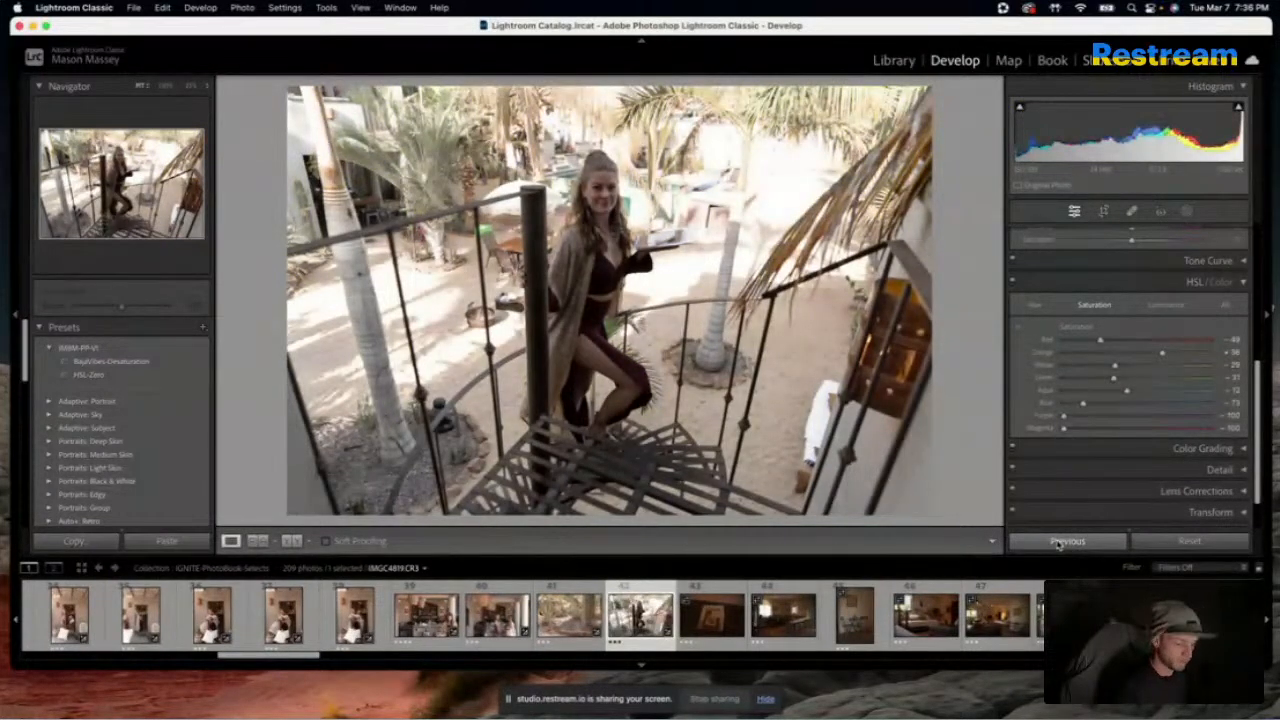
{"action": "key", "text": "super+z"}
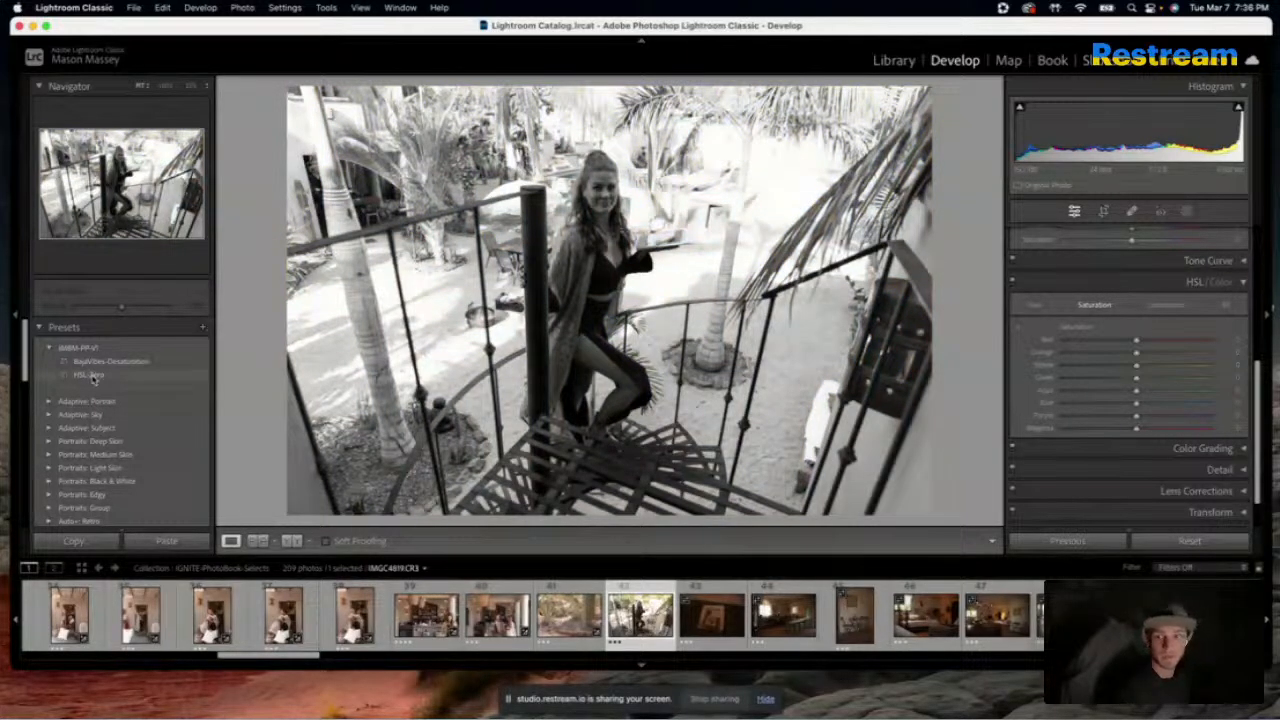
{"action": "left_click", "coordinate": [93, 375]}
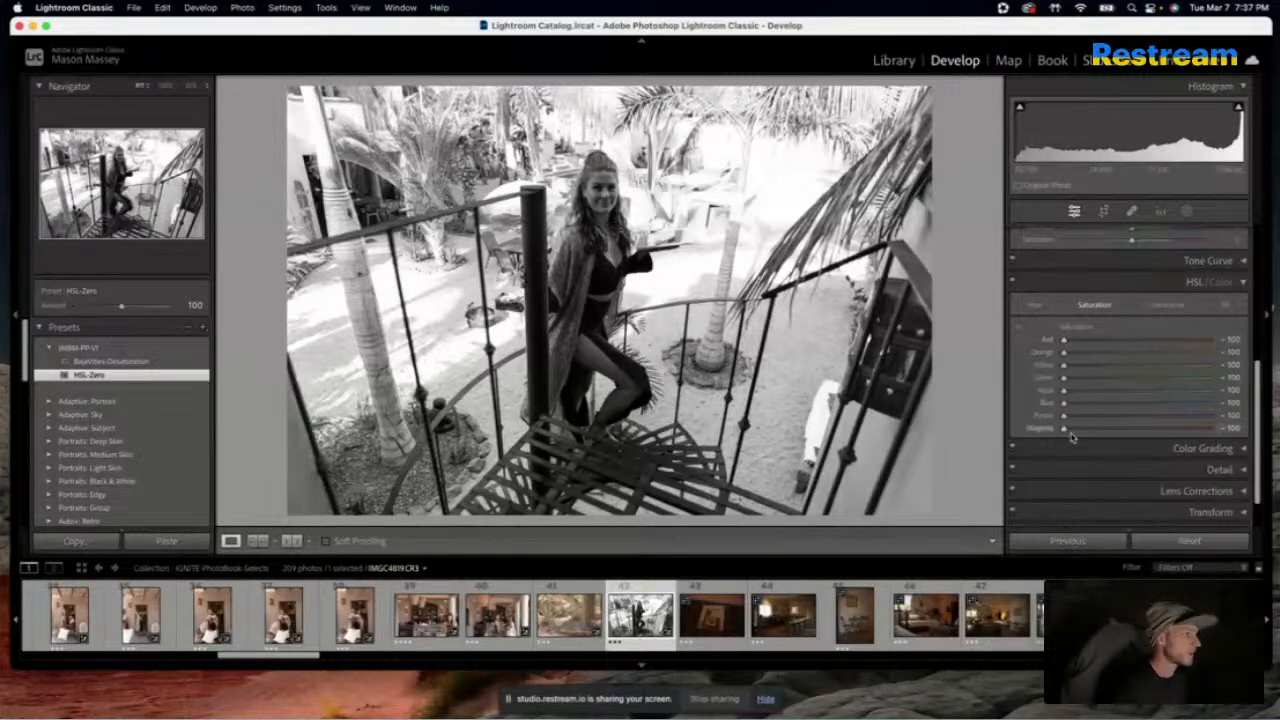
Set the staircase photo's red saturation to -22, orange to -32 and yellow to -39
{"action": "scroll", "coordinate": [1052, 438], "scroll_direction": "up", "scroll_amount": 2}
{"action": "scroll", "coordinate": [1051, 437], "scroll_direction": "up", "scroll_amount": 3}
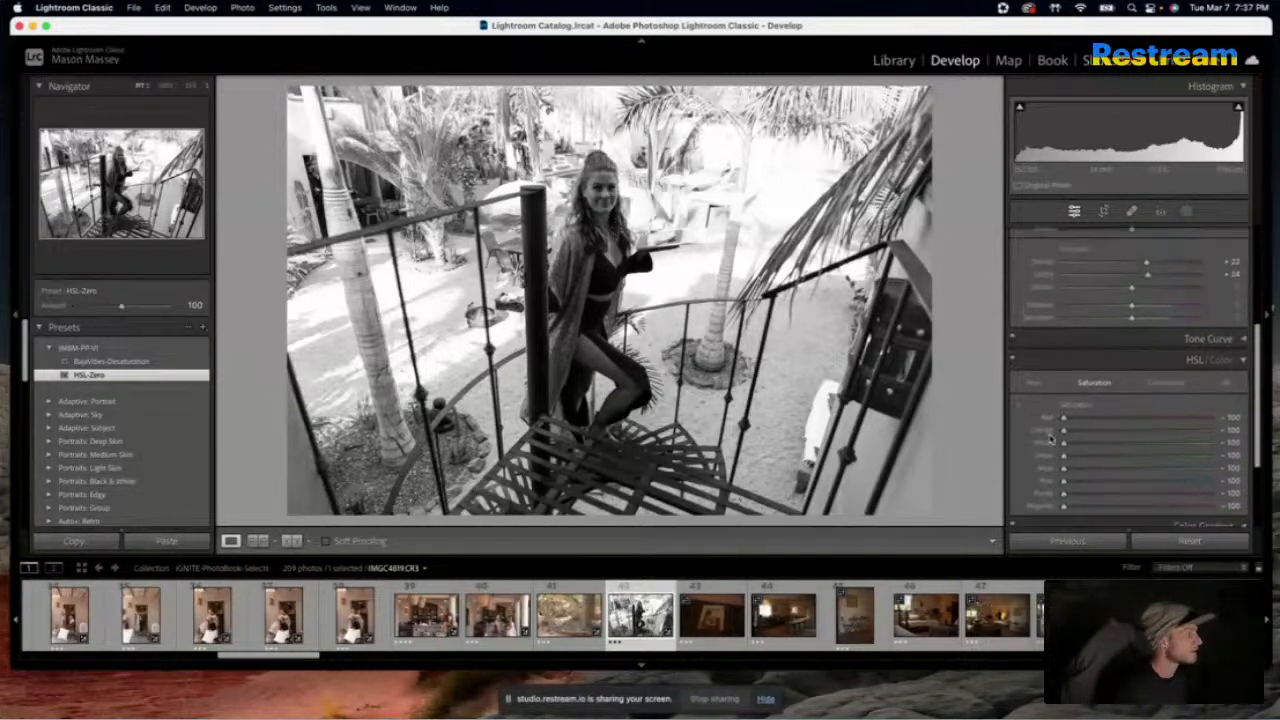
{"action": "scroll", "coordinate": [1051, 437], "scroll_direction": "up", "scroll_amount": 1}
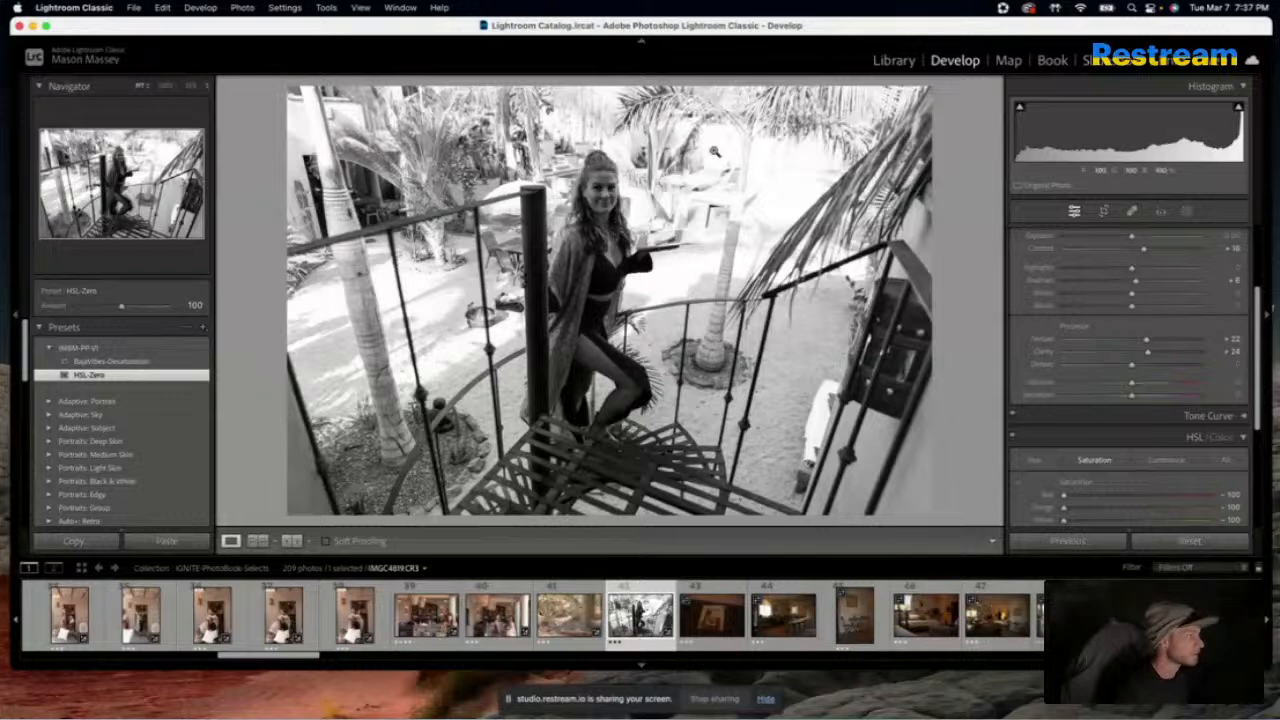
{"action": "scroll", "coordinate": [1112, 301], "scroll_direction": "up", "scroll_amount": 1}
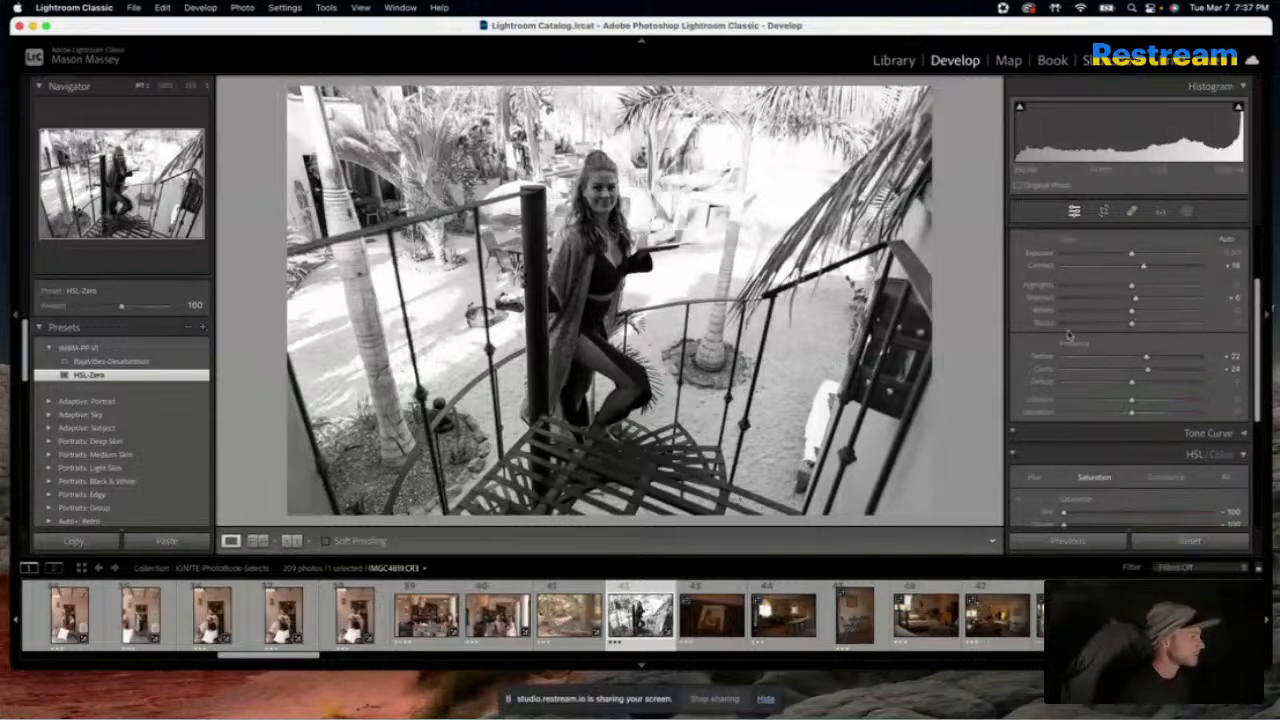
{"action": "scroll", "coordinate": [1028, 325], "scroll_direction": "down", "scroll_amount": 1}
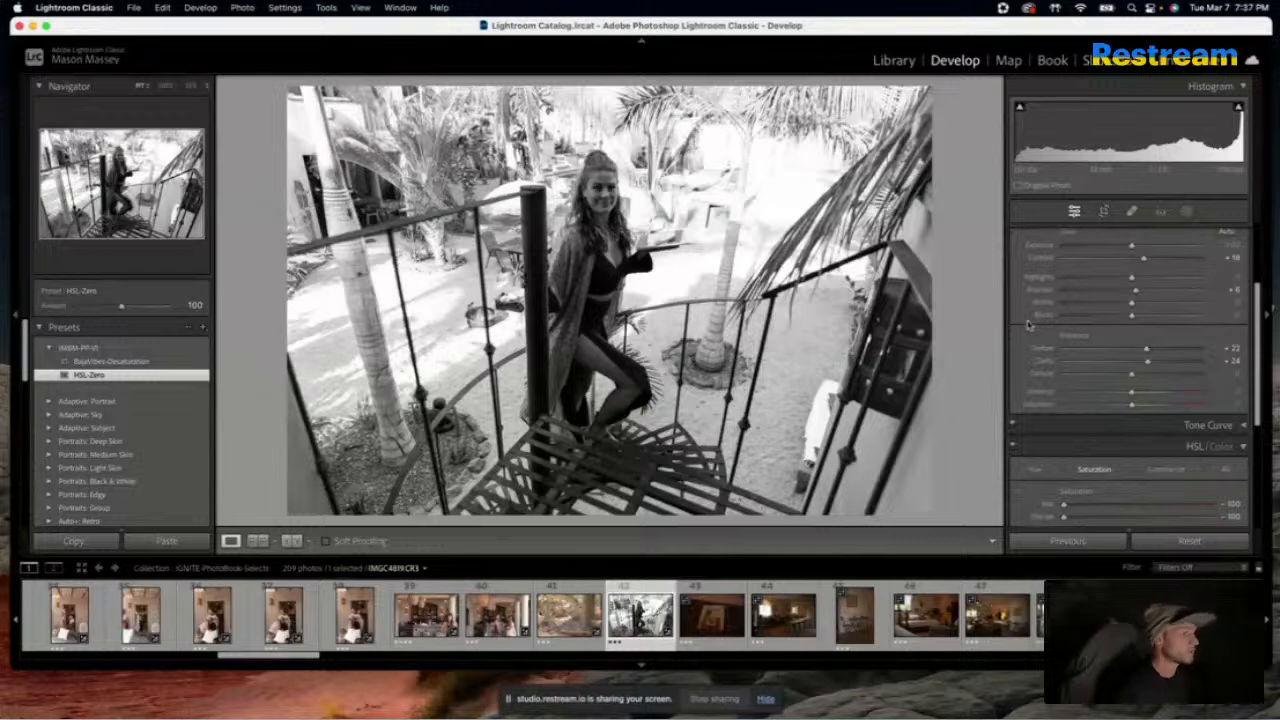
{"action": "scroll", "coordinate": [1028, 325], "scroll_direction": "down", "scroll_amount": 5}
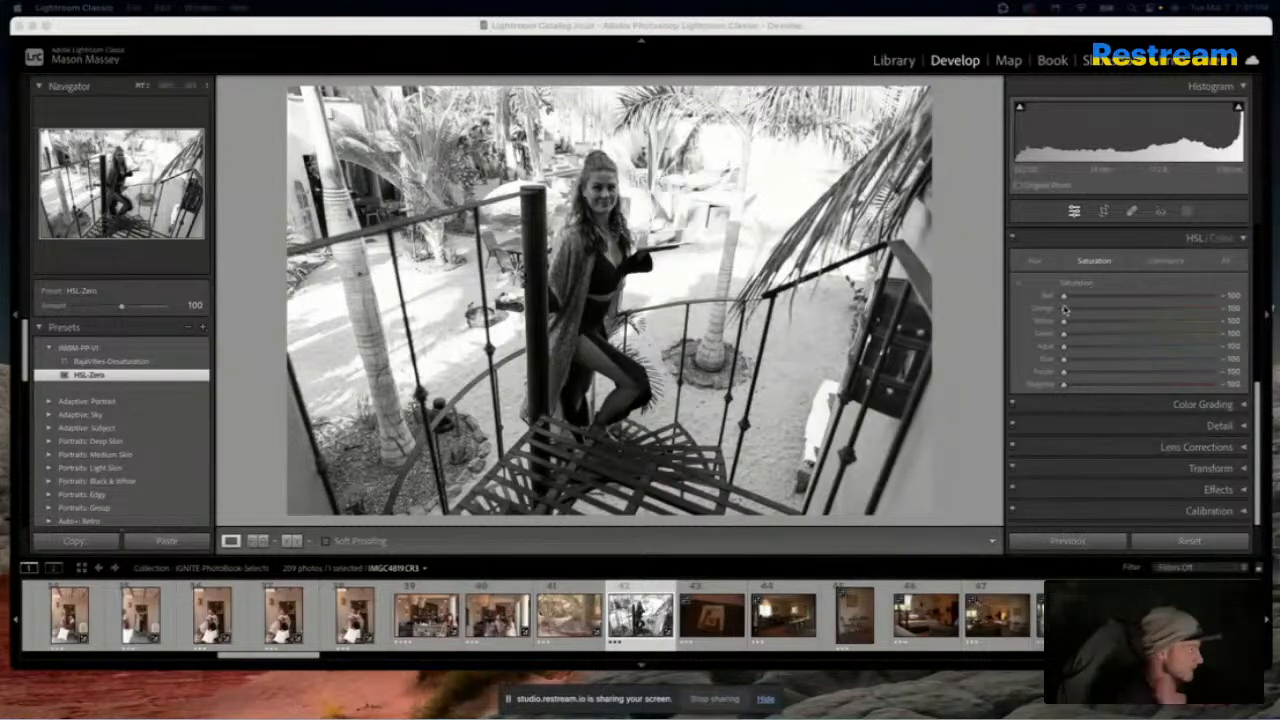
{"action": "left_click_drag", "start_coordinate": [1064, 298], "coordinate": [1121, 302]}
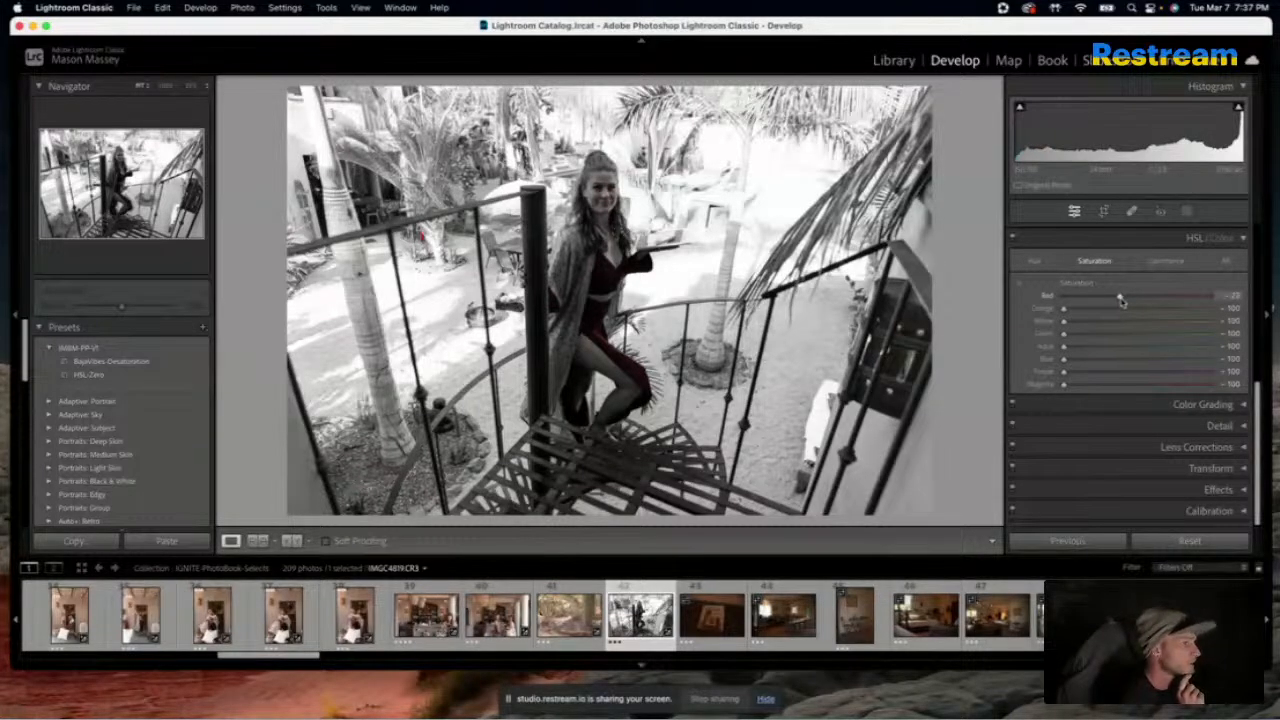
{"action": "left_click_drag", "start_coordinate": [1108, 309], "coordinate": [1121, 324]}
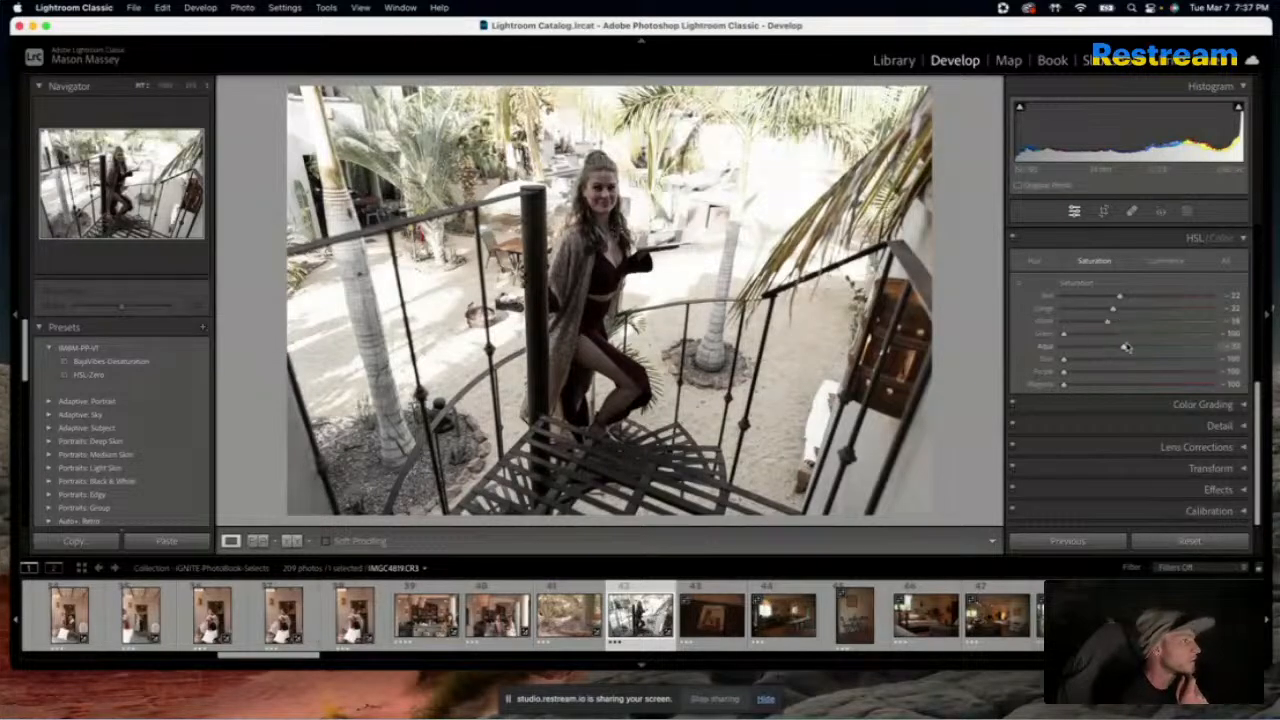
Set the staircase photo's aqua saturation to -60 and red to -12, keep blue at -100 after trying +65, and compare with the original
{"action": "left_click_drag", "start_coordinate": [1064, 347], "coordinate": [1154, 360]}
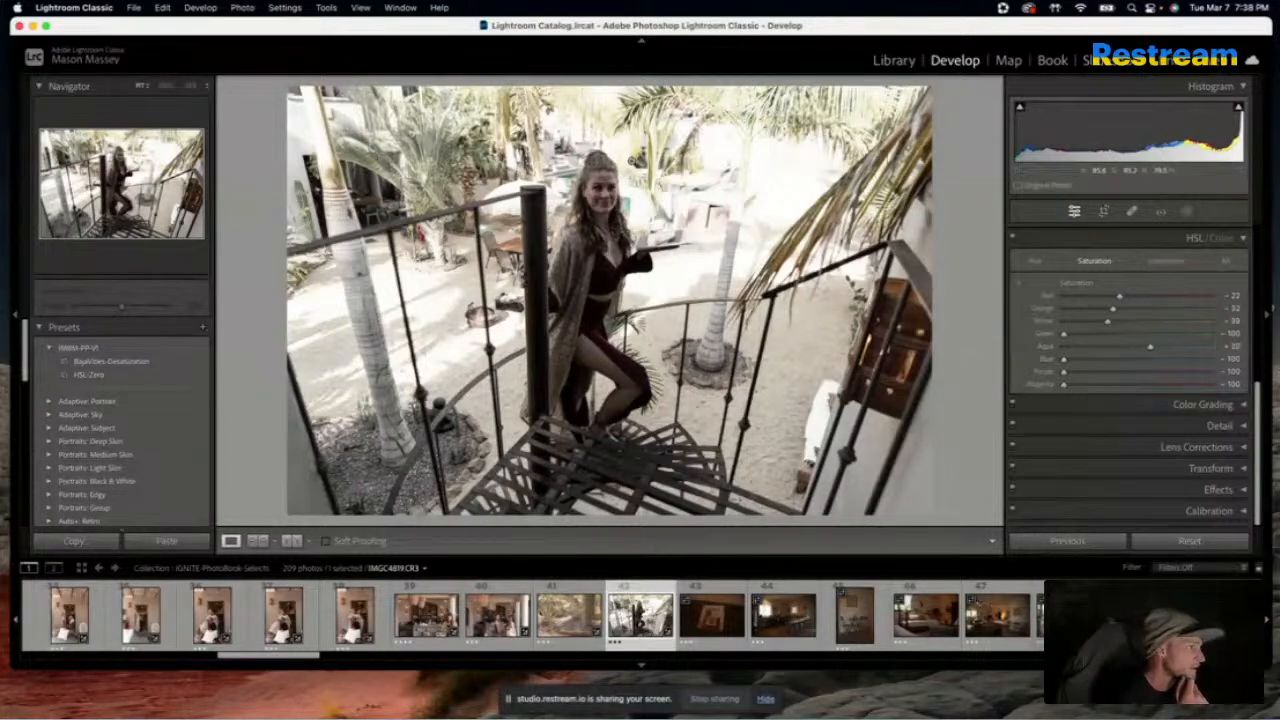
{"action": "mouse_move", "coordinate": [1152, 346]}
{"action": "left_mouse_down"}
{"action": "mouse_move", "coordinate": [1085, 353]}
{"action": "mouse_move", "coordinate": [1150, 362]}
{"action": "left_mouse_up"}
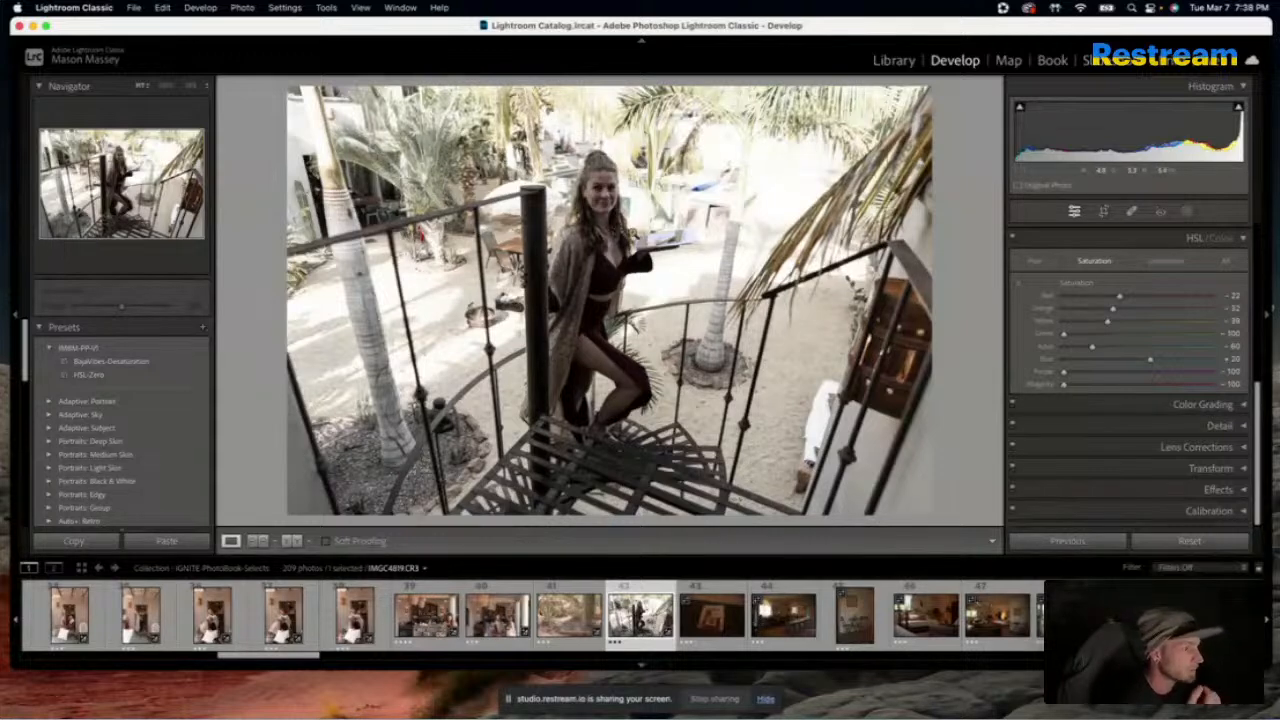
{"action": "left_click_drag", "start_coordinate": [1155, 365], "coordinate": [1183, 366]}
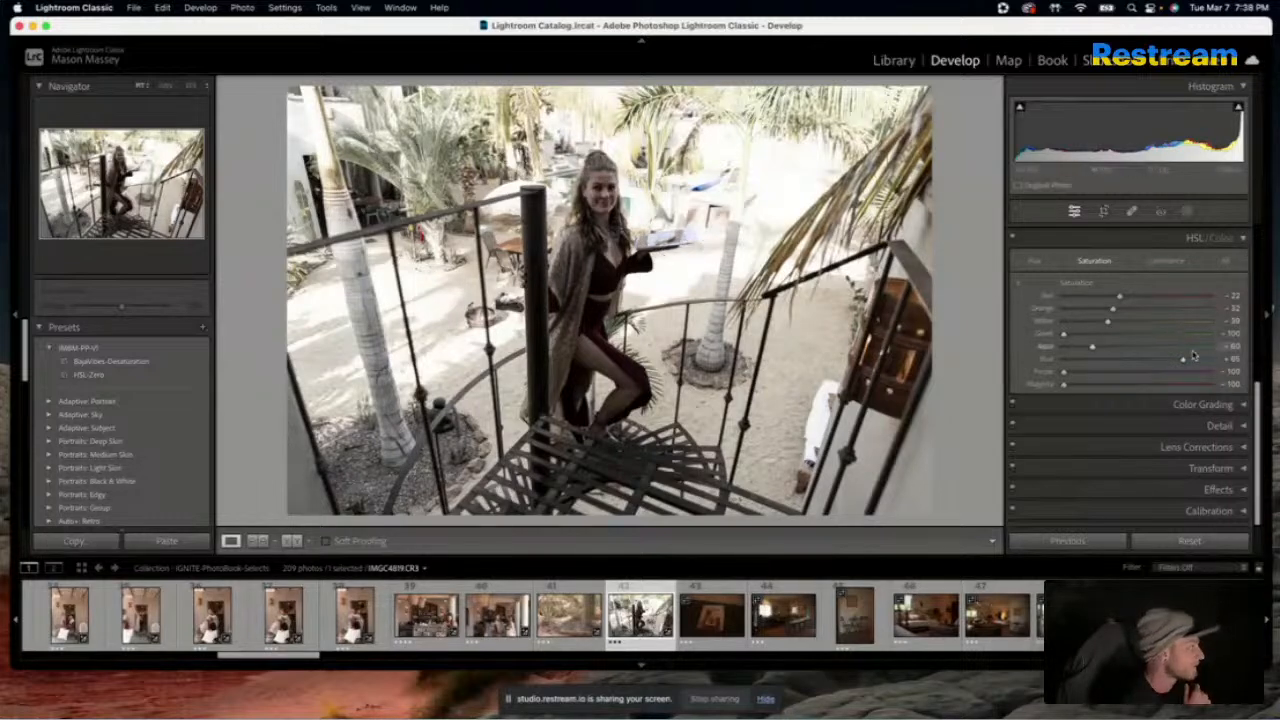
{"action": "left_click_drag", "start_coordinate": [1182, 362], "coordinate": [1062, 364]}
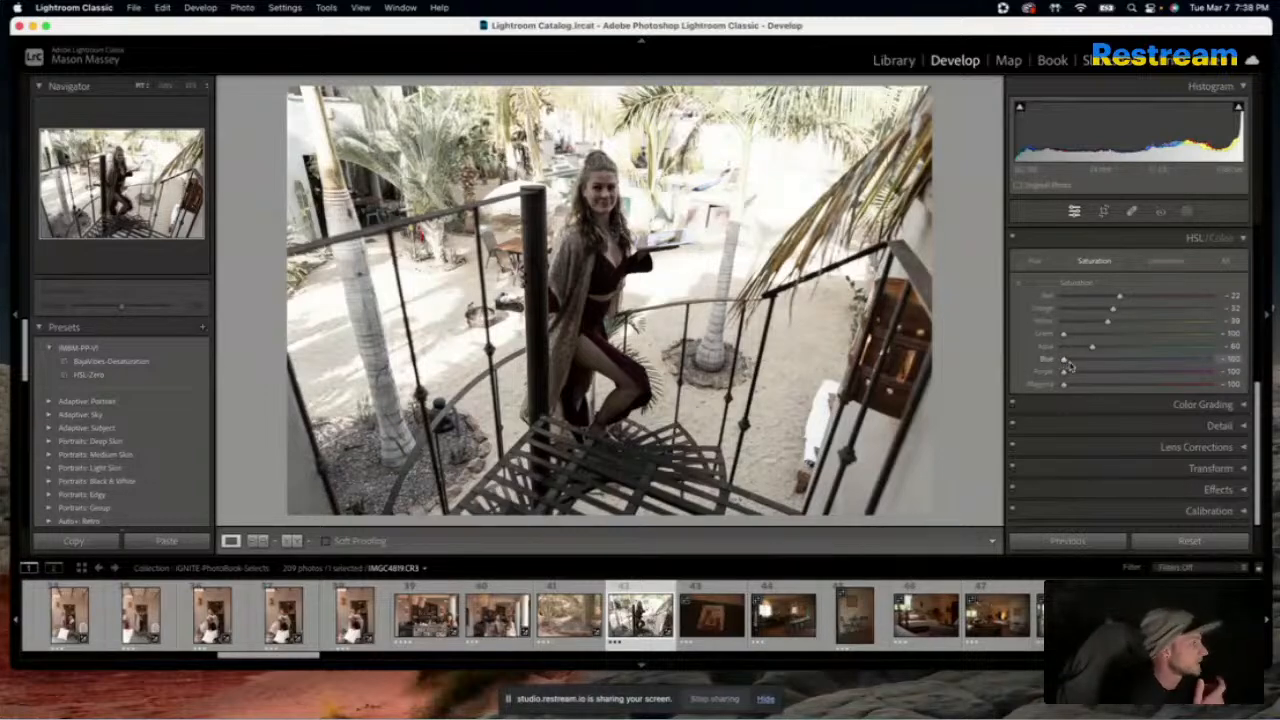
{"action": "left_click_drag", "start_coordinate": [1183, 374], "coordinate": [1042, 389]}
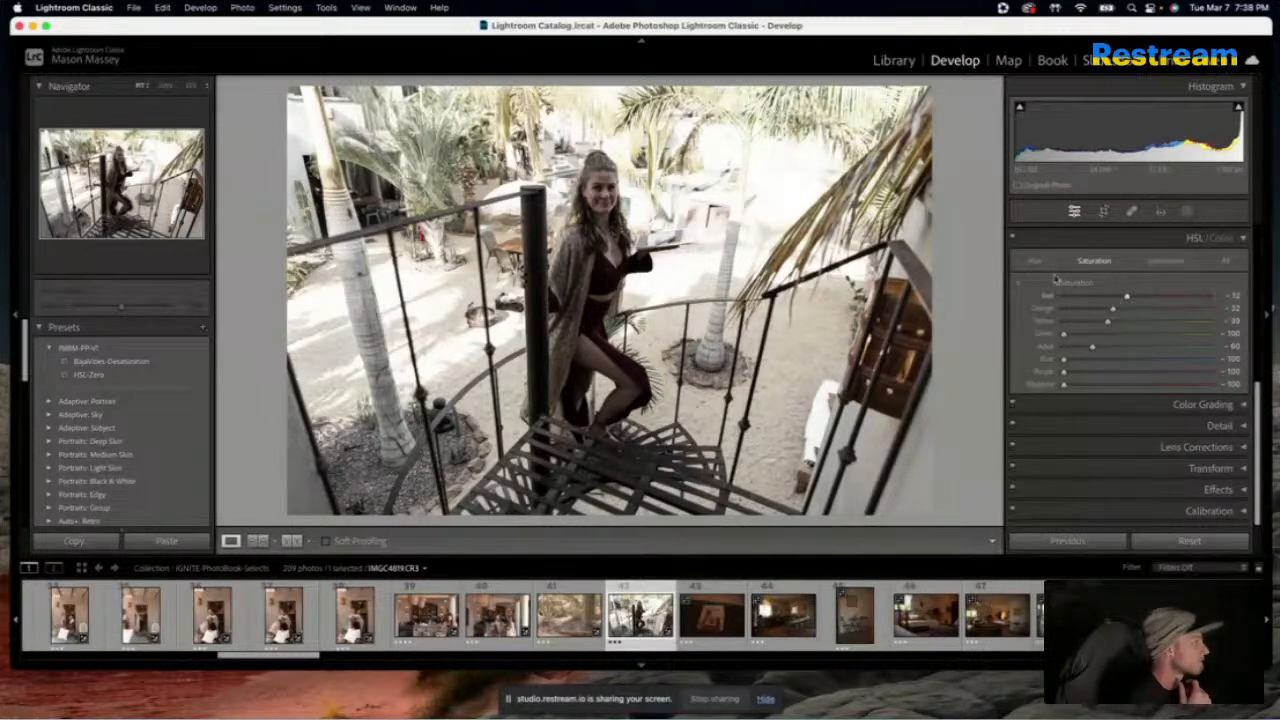
{"action": "scroll", "coordinate": [1058, 276], "scroll_direction": "up", "scroll_amount": 5}
{"action": "scroll", "coordinate": [1055, 276], "scroll_direction": "up", "scroll_amount": 2}
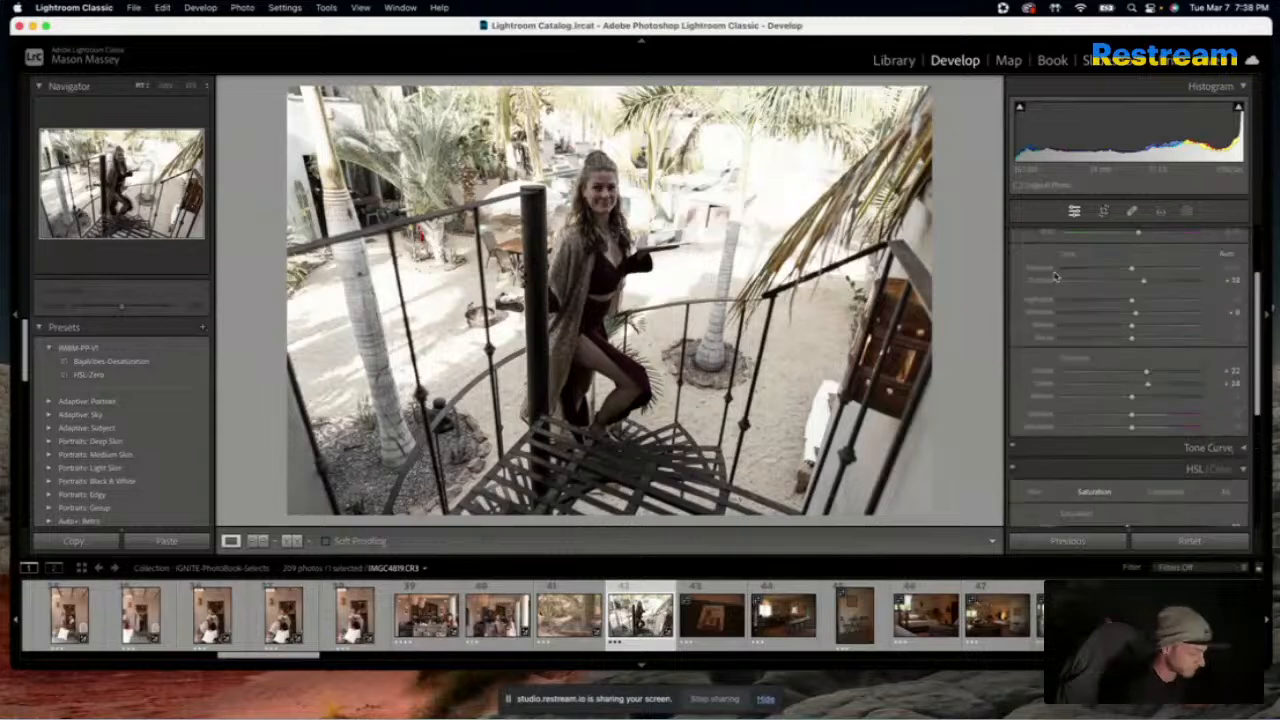
{"action": "key", "text": "backslash"}
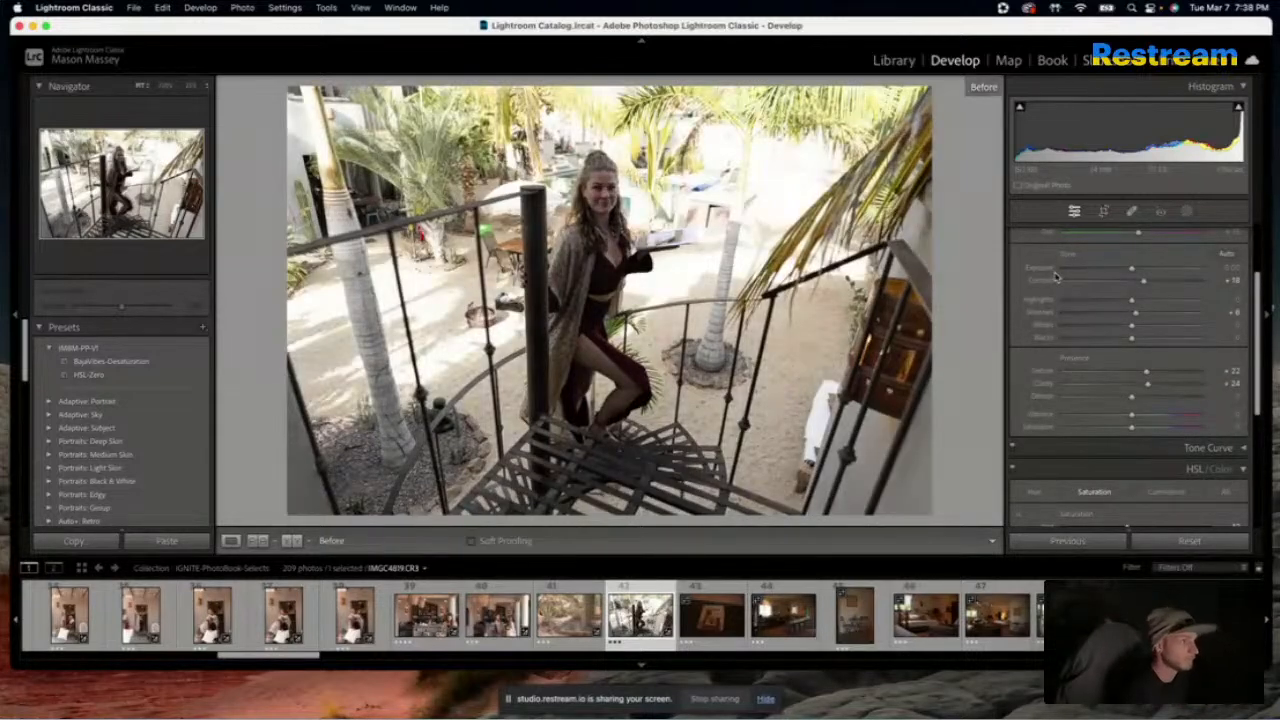
{"action": "key", "text": "backslash"}
{"action": "key", "text": "backslash"}
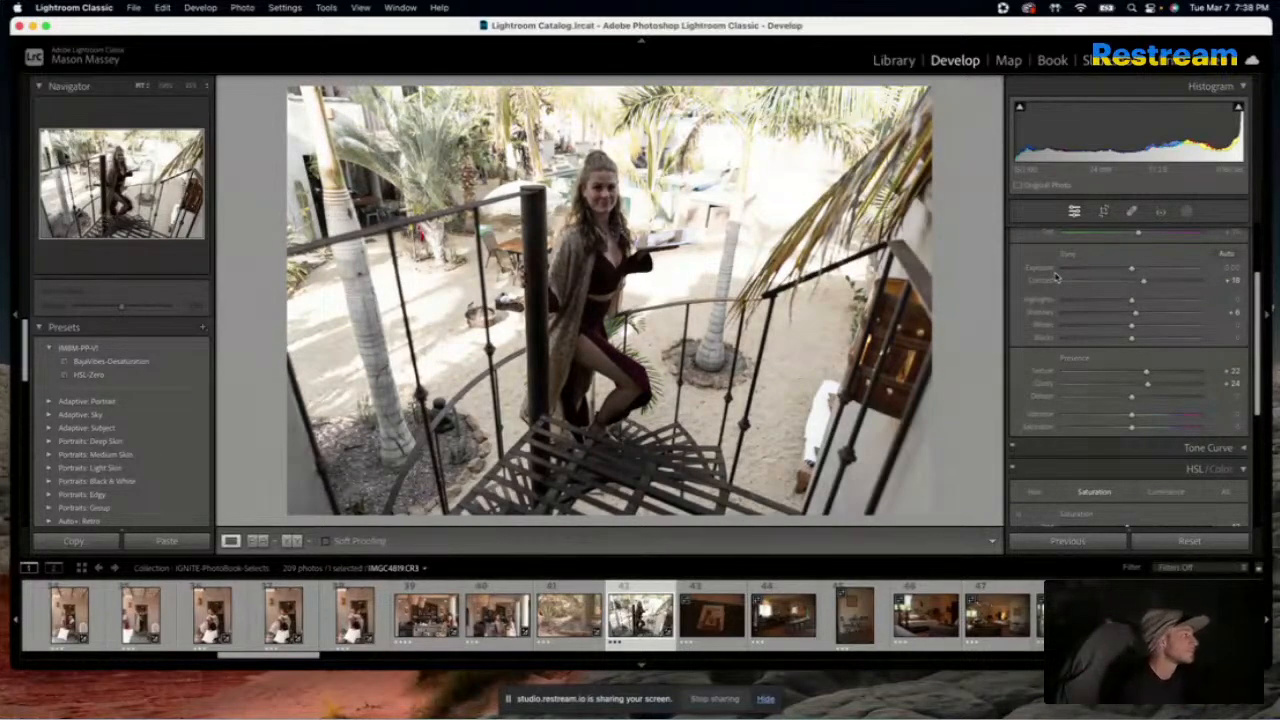
{"action": "key", "text": "backslash"}
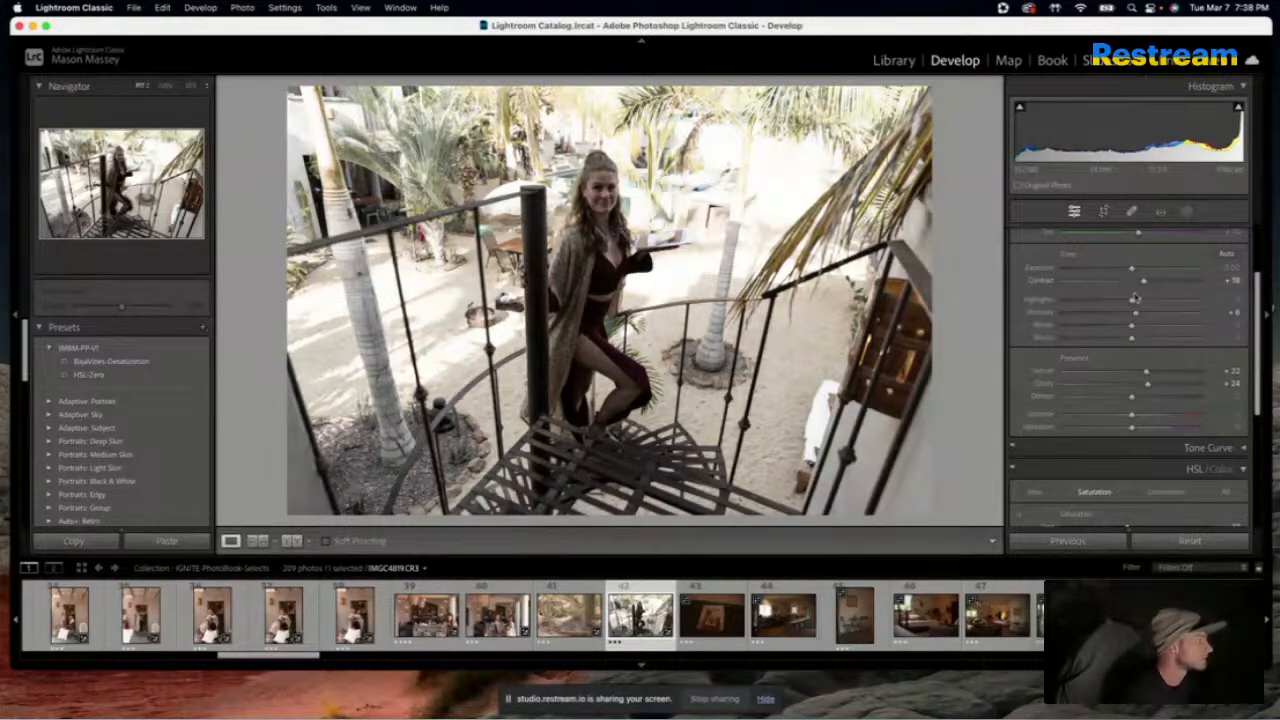
Set the staircase photo's Exposure to +0.65, Contrast to +13, Highlights to -56, Shadows to +36, Whites to -15 and Clarity to +25
{"action": "left_click_drag", "start_coordinate": [1143, 286], "coordinate": [1124, 330]}
{"action": "left_click_drag", "start_coordinate": [1133, 266], "coordinate": [1142, 272]}
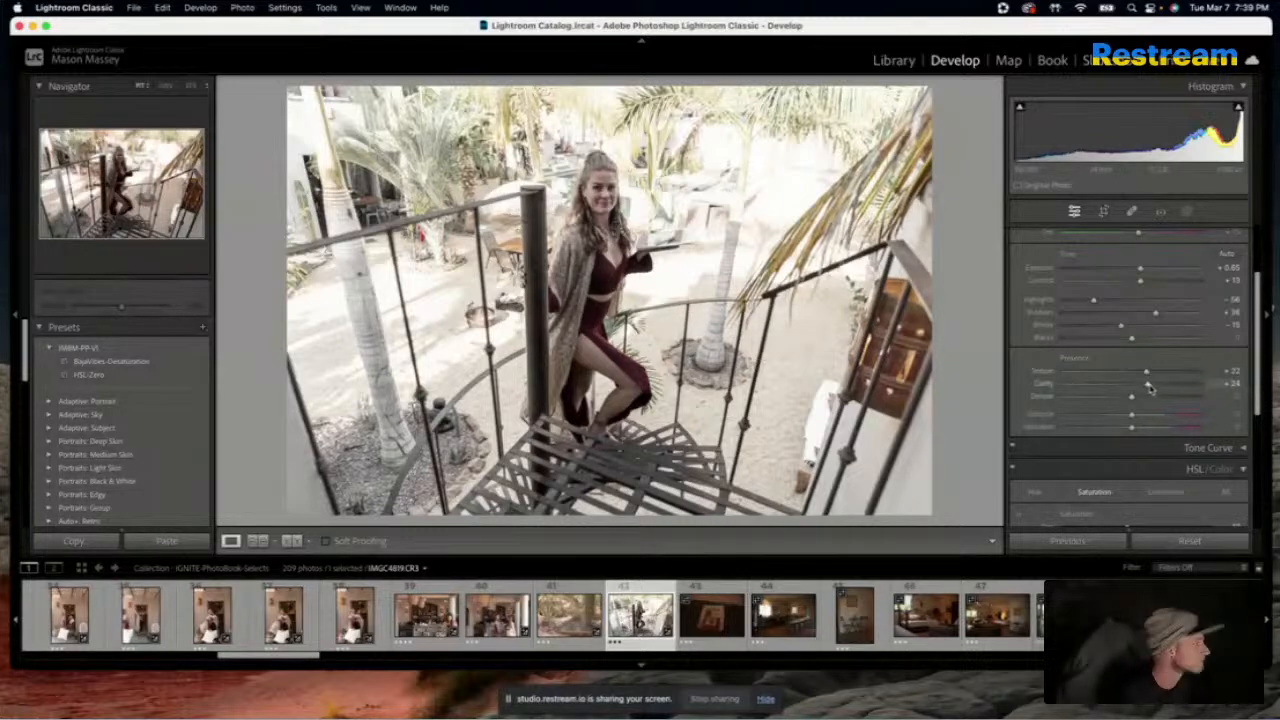
{"action": "left_click_drag", "start_coordinate": [1149, 388], "coordinate": [1150, 388]}
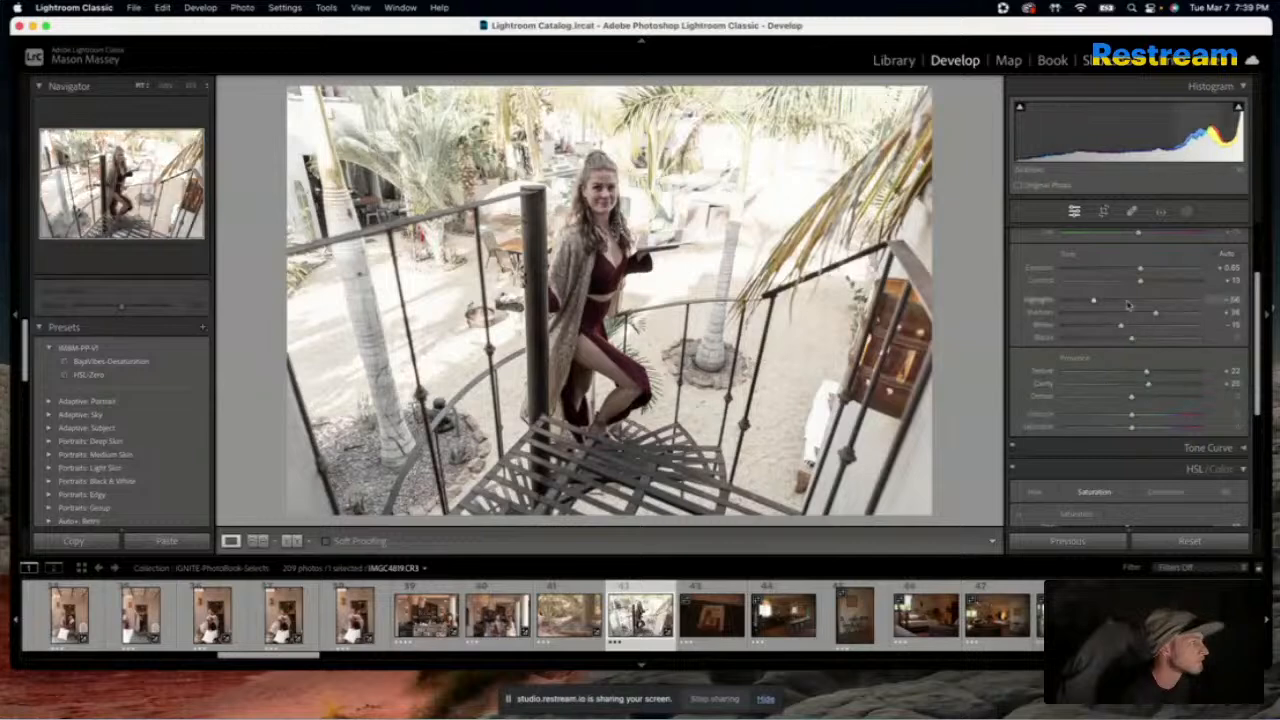
Lower the staircase photo's Contrast to -26 and compare the result repeatedly with the original
{"action": "mouse_move", "coordinate": [1139, 285]}
{"action": "left_mouse_down"}
{"action": "mouse_move", "coordinate": [1052, 287]}
{"action": "mouse_move", "coordinate": [1116, 288]}
{"action": "left_mouse_up"}
{"action": "key", "text": "backslash"}
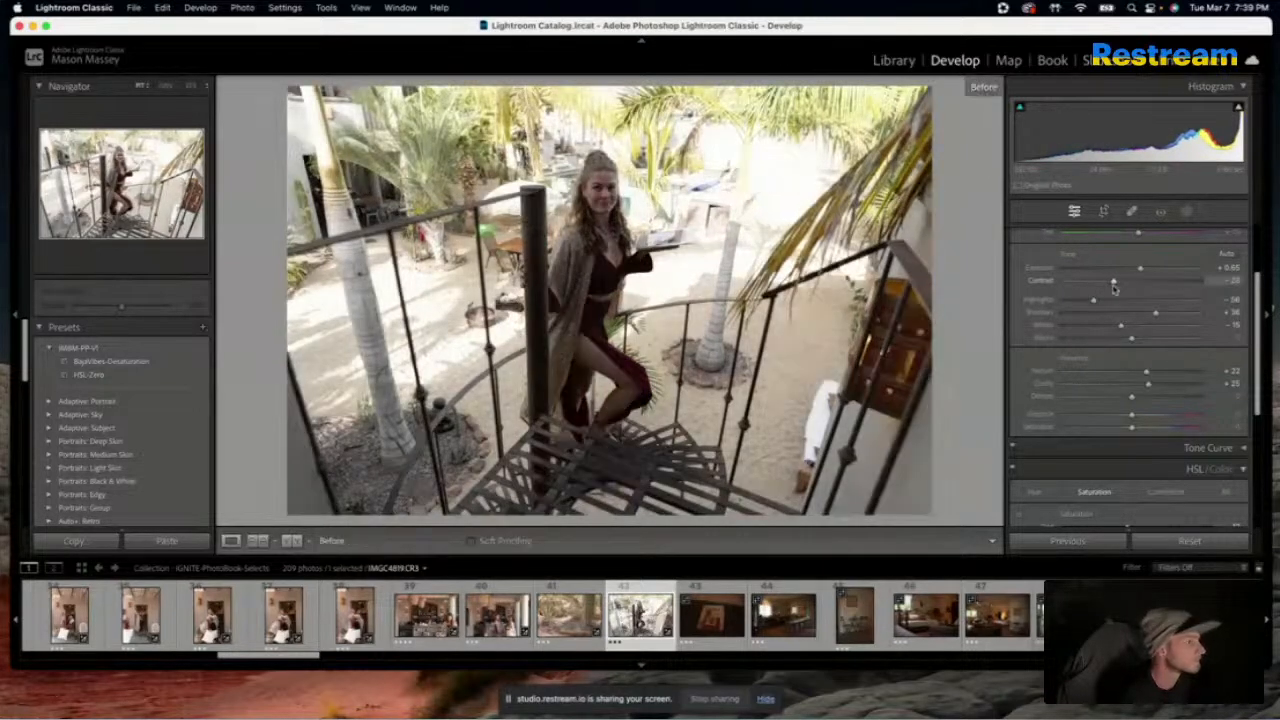
{"action": "key", "text": "backslash"}
{"action": "key", "text": "backslash"}
{"action": "key", "text": "backslash"}
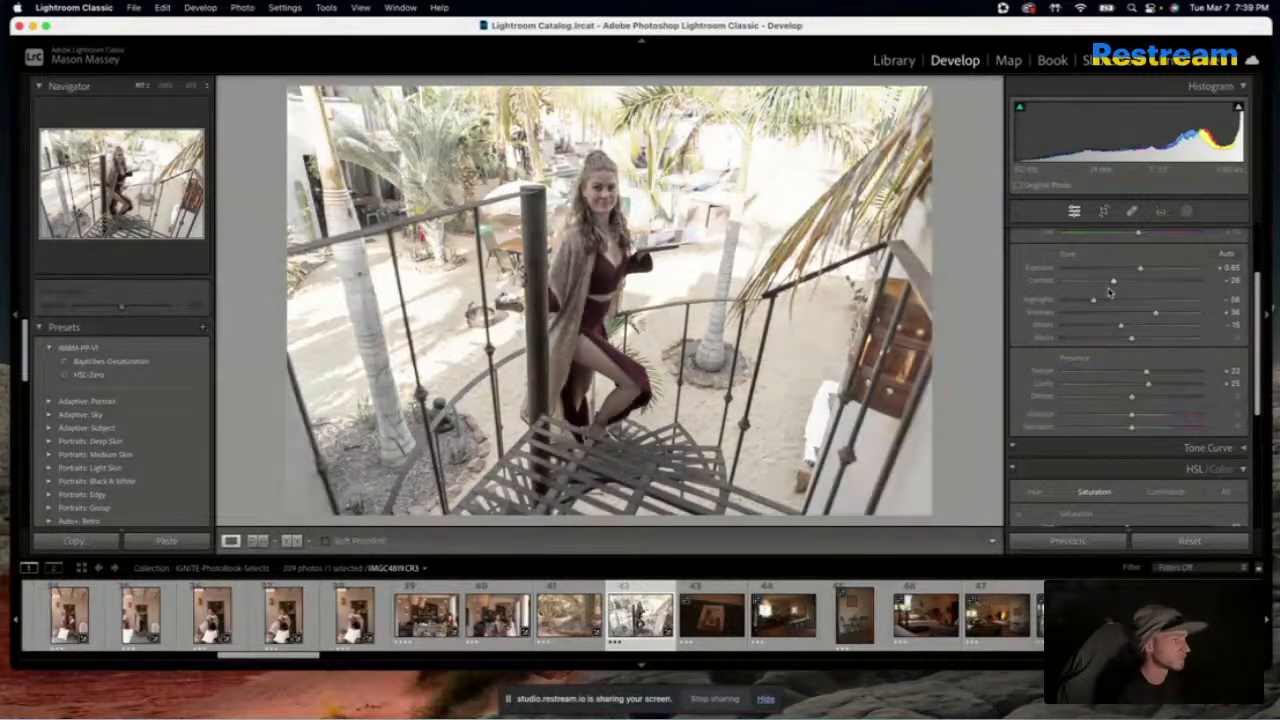
{"action": "key", "text": "backslash"}
{"action": "key", "text": "backslash"}
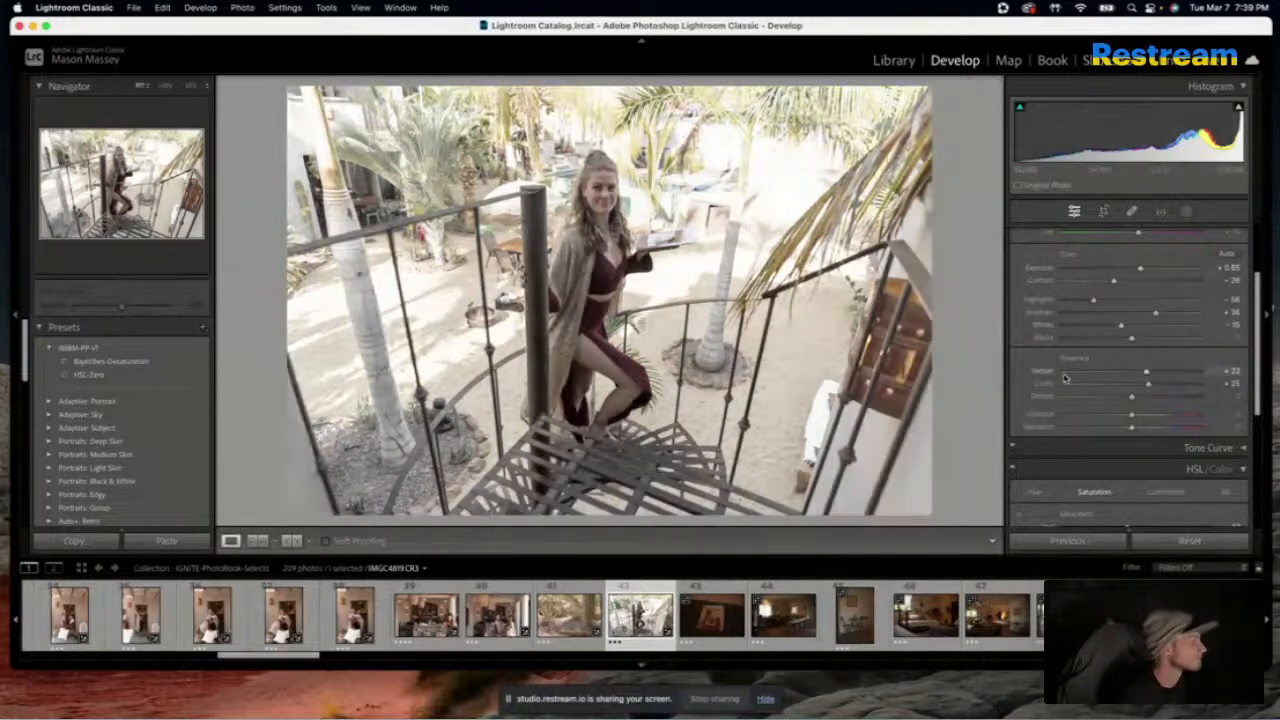
Set the staircase photo's orange saturation to -14, yellow saturation to -17 and Dehaze to +19
{"action": "scroll", "coordinate": [1063, 377], "scroll_direction": "down", "scroll_amount": 5}
{"action": "left_click", "coordinate": [1123, 330]}
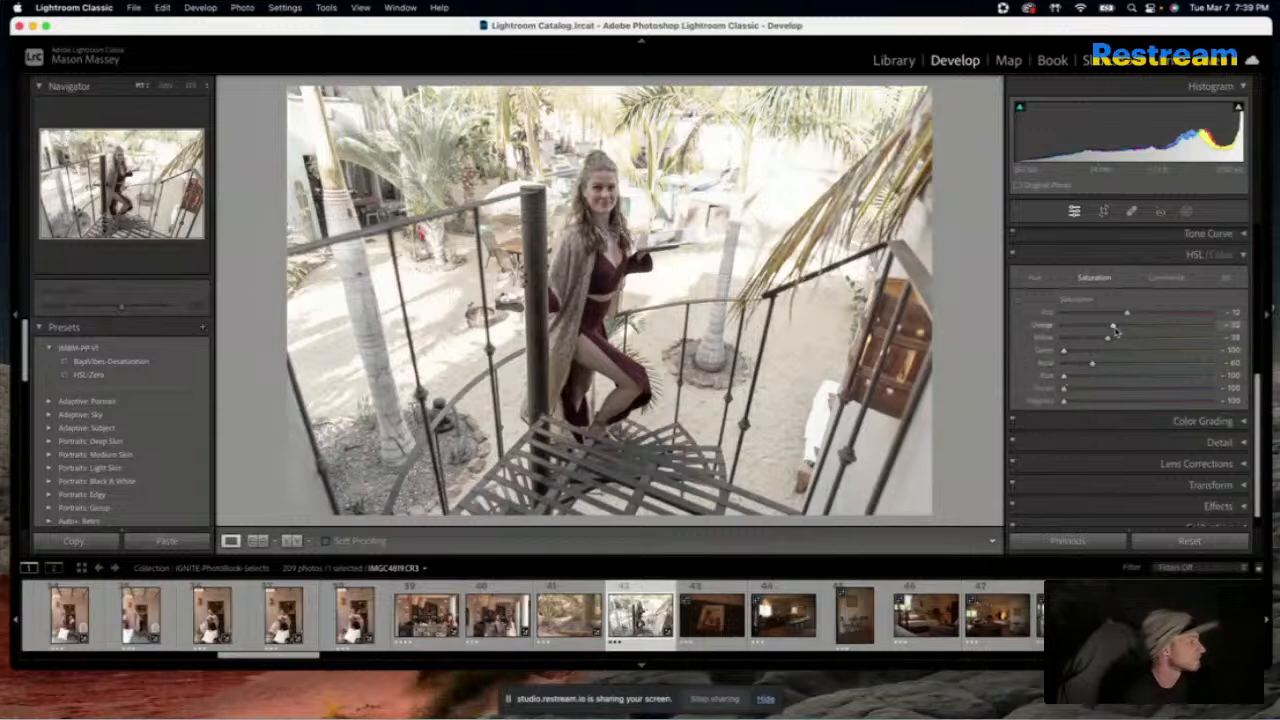
{"action": "left_click_drag", "start_coordinate": [1109, 339], "coordinate": [1123, 341]}
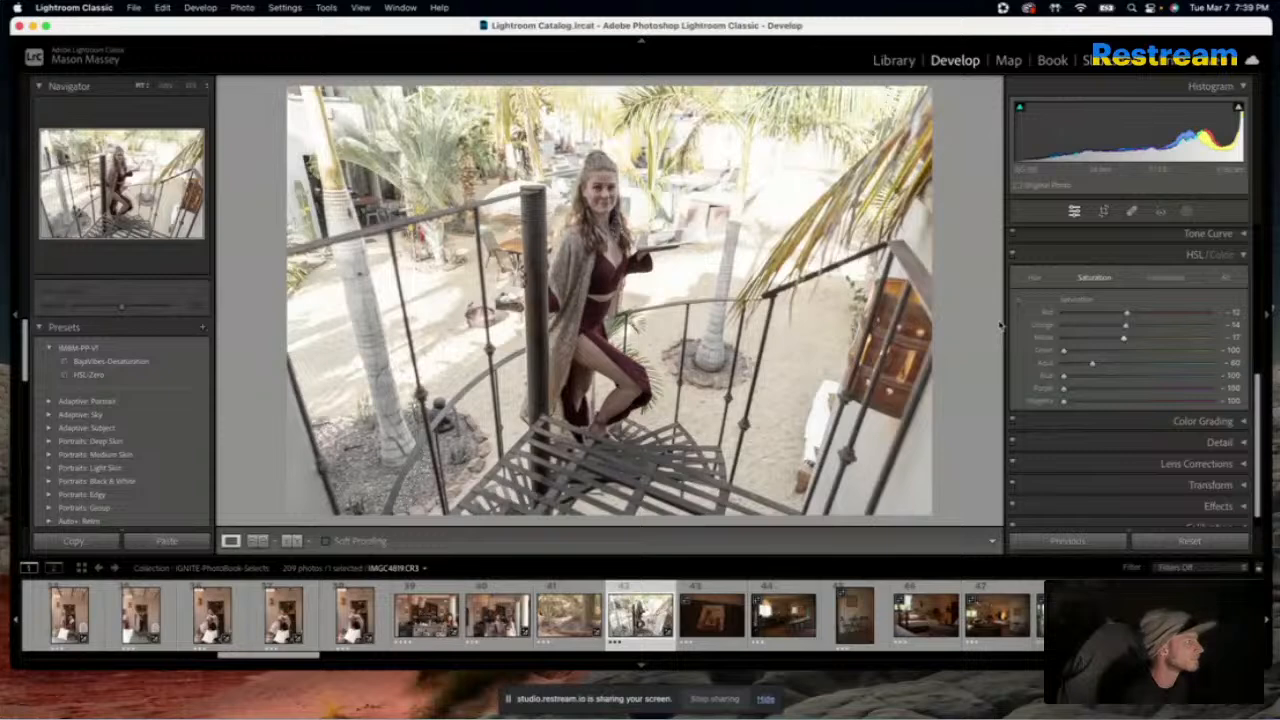
{"action": "scroll", "coordinate": [1110, 365], "scroll_direction": "up", "scroll_amount": 5}
{"action": "left_click_drag", "start_coordinate": [1132, 398], "coordinate": [1147, 401]}
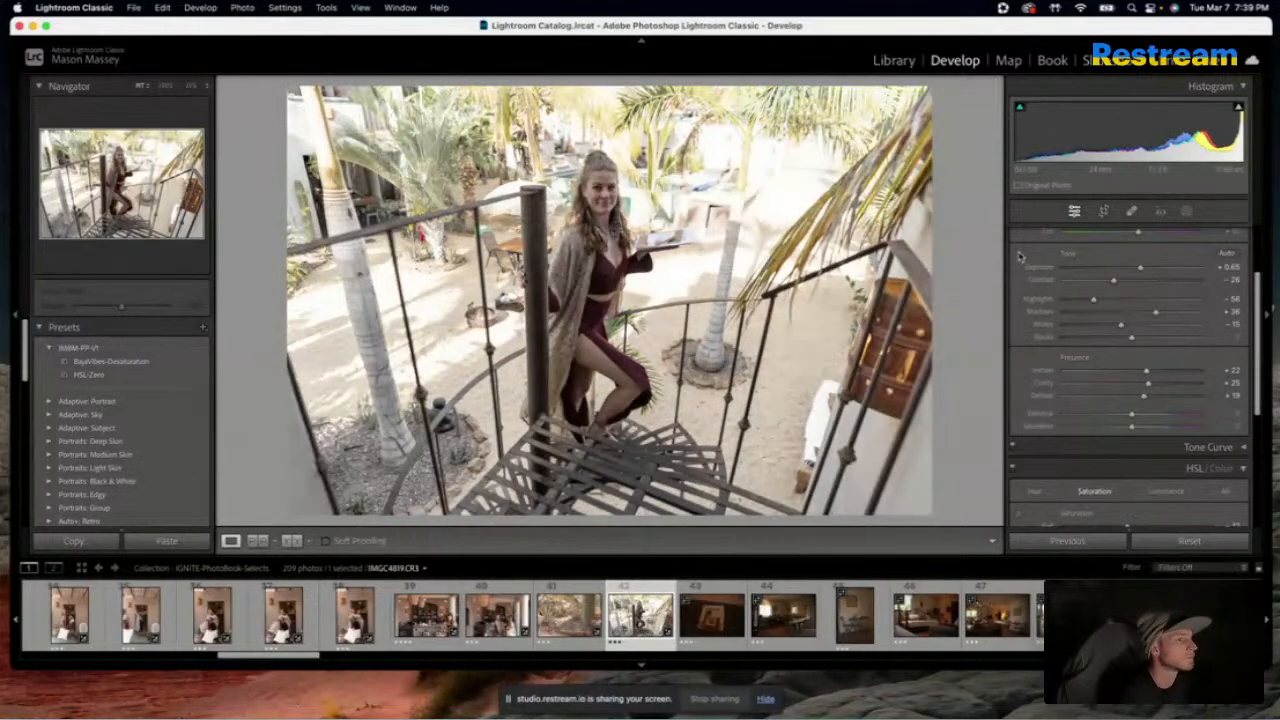
Set the staircase photo's green saturation to -71 and compare it with the original
{"action": "scroll", "coordinate": [1047, 398], "scroll_direction": "down", "scroll_amount": 3}
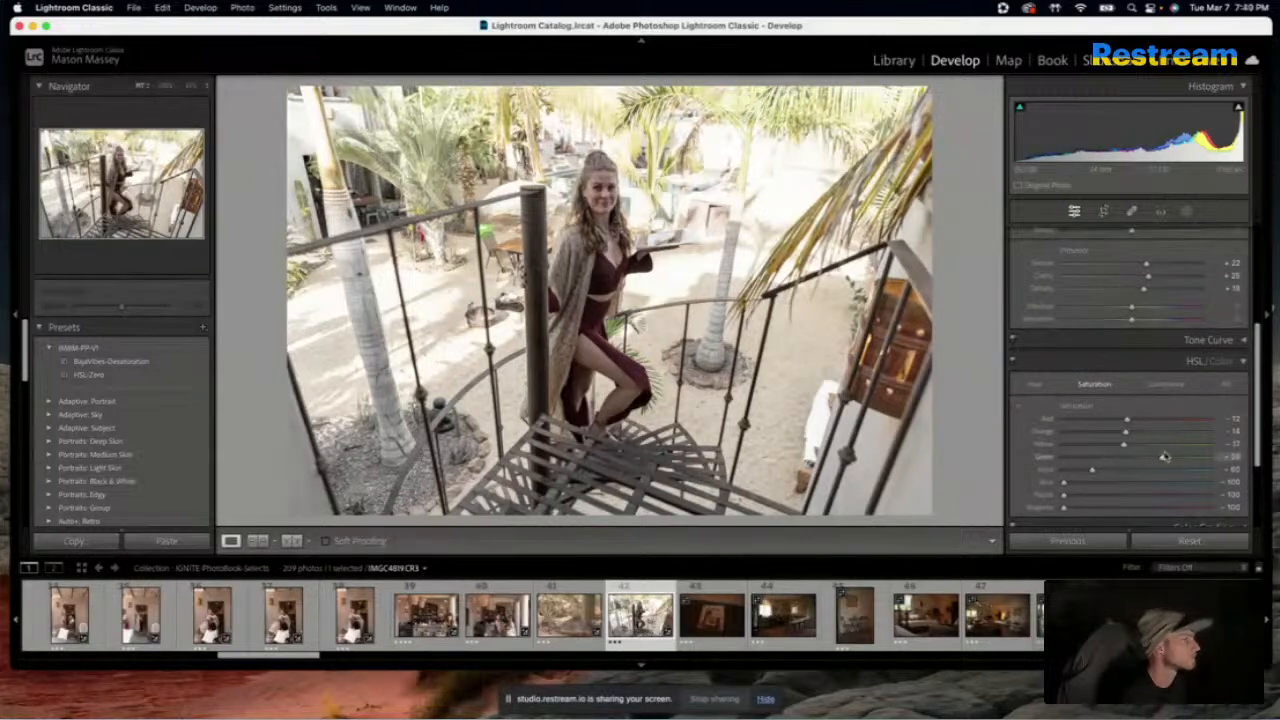
{"action": "mouse_move", "coordinate": [1063, 457]}
{"action": "left_mouse_down"}
{"action": "mouse_move", "coordinate": [1099, 461]}
{"action": "mouse_move", "coordinate": [1084, 461]}
{"action": "left_mouse_up"}
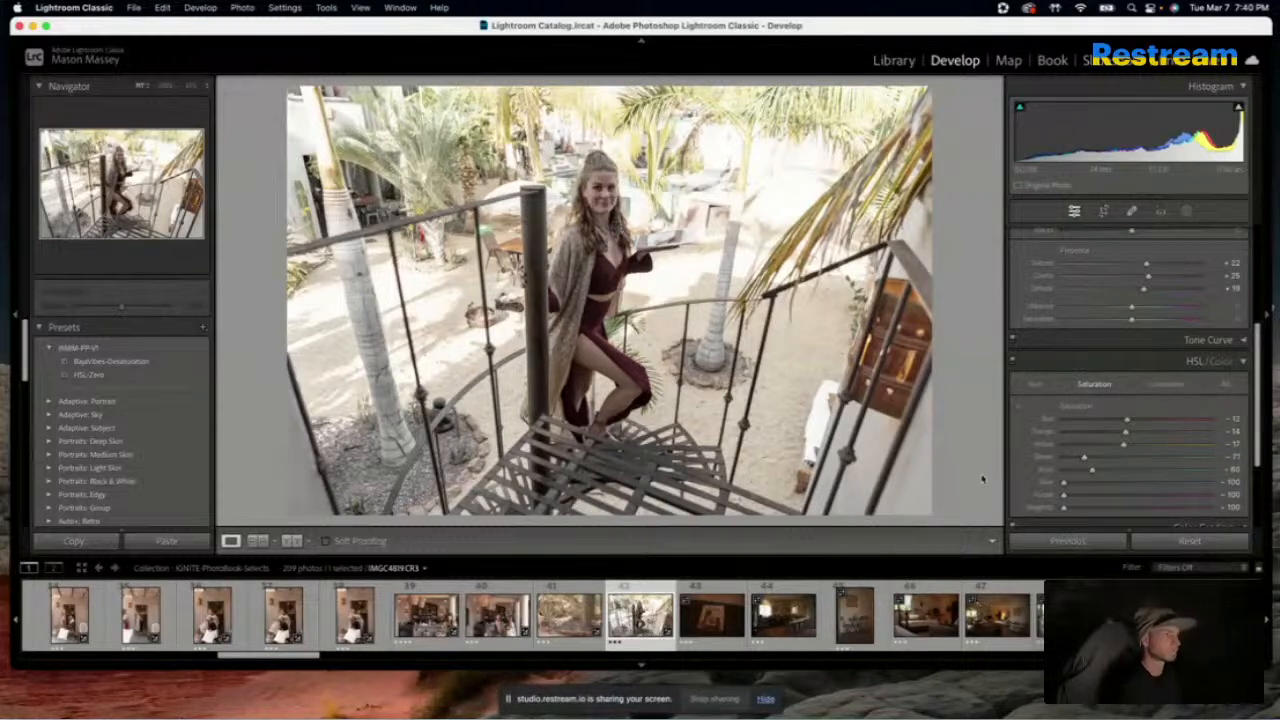
{"action": "key", "text": "backslash"}
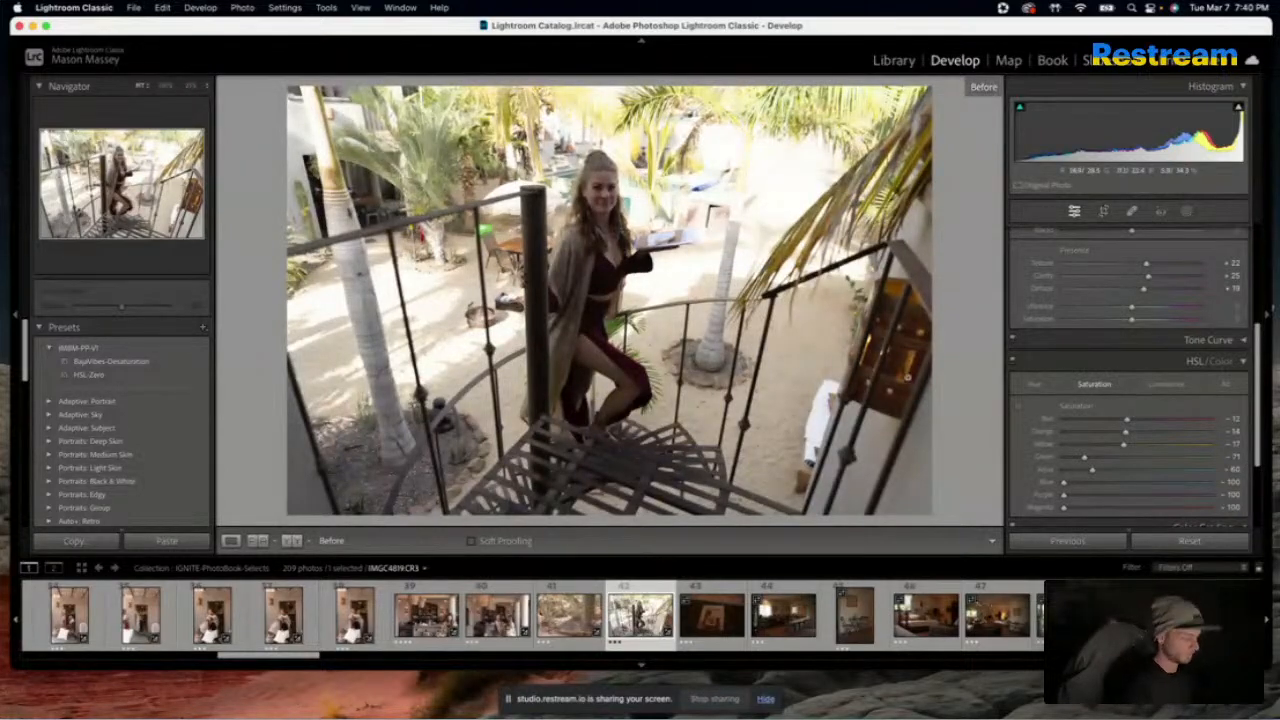
Apply the bed pillows photo's settings to the IGNITE Retreat booklet photo and the kitchen photo
{"action": "key", "text": "backslash"}
{"action": "key", "text": "Right"}
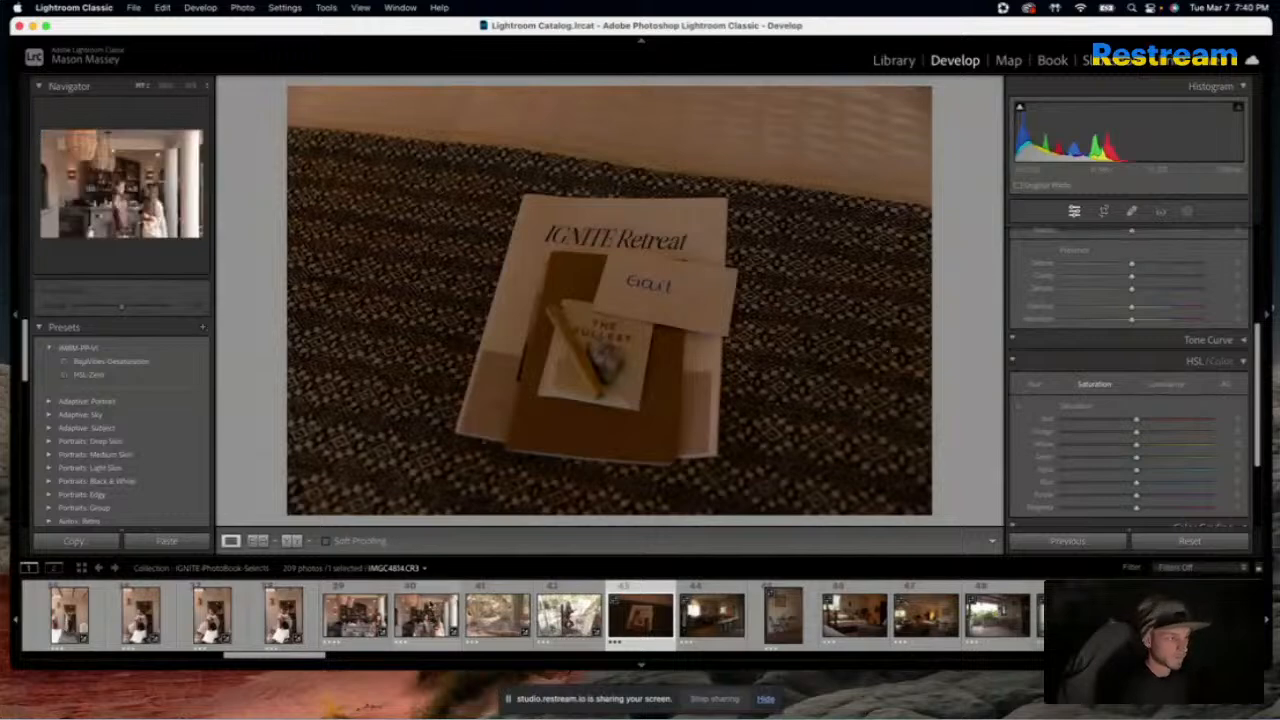
{"action": "scroll", "coordinate": [530, 615], "scroll_direction": "left", "scroll_amount": 6}
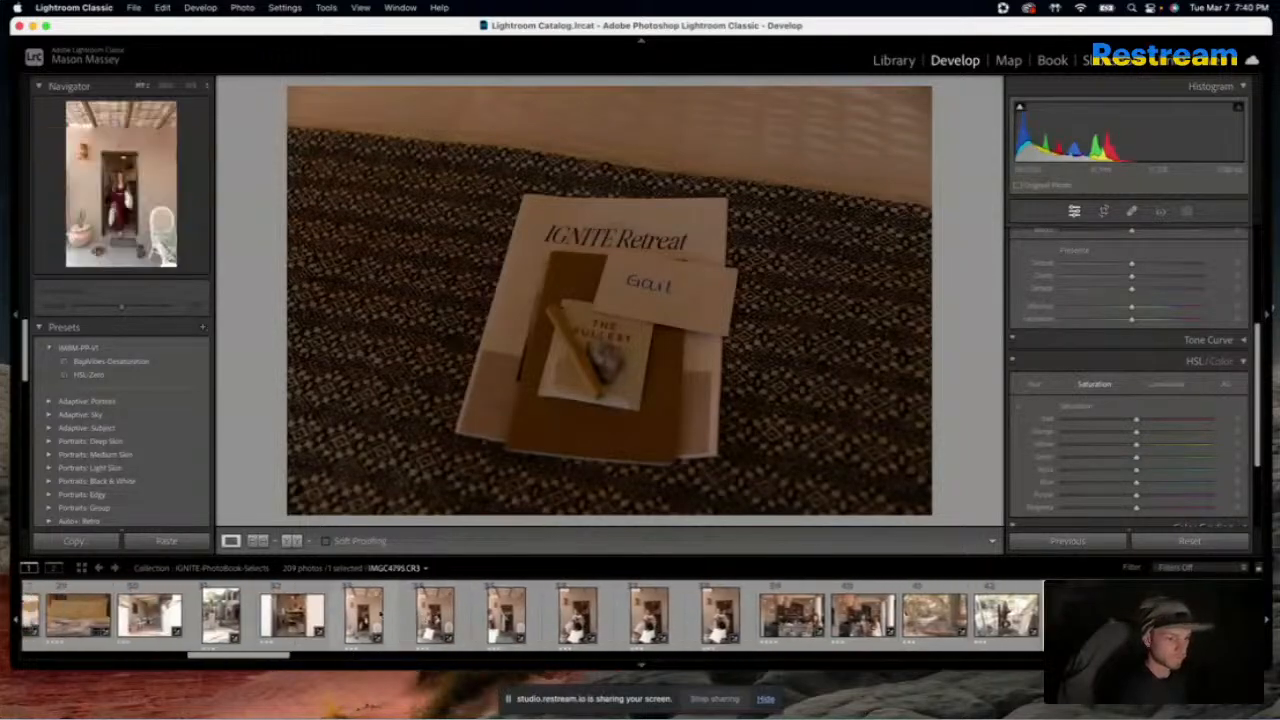
{"action": "left_click", "coordinate": [70, 614]}
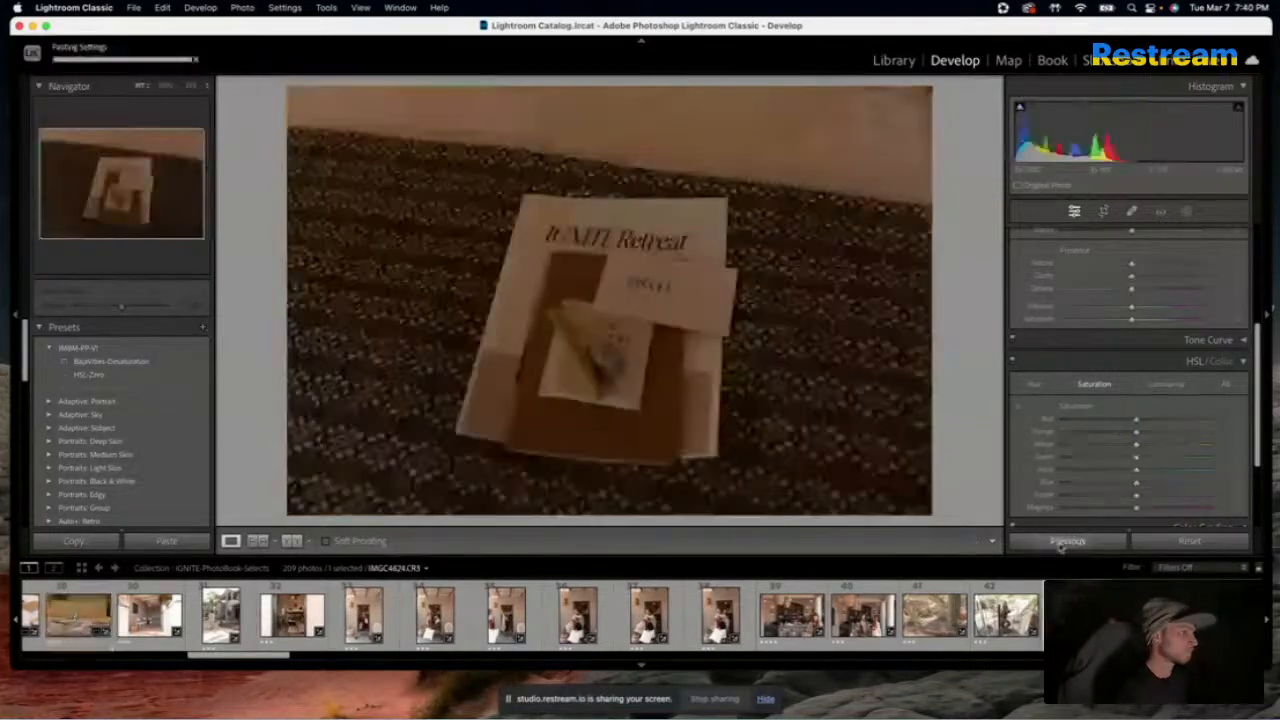
{"action": "left_click", "coordinate": [1065, 541]}
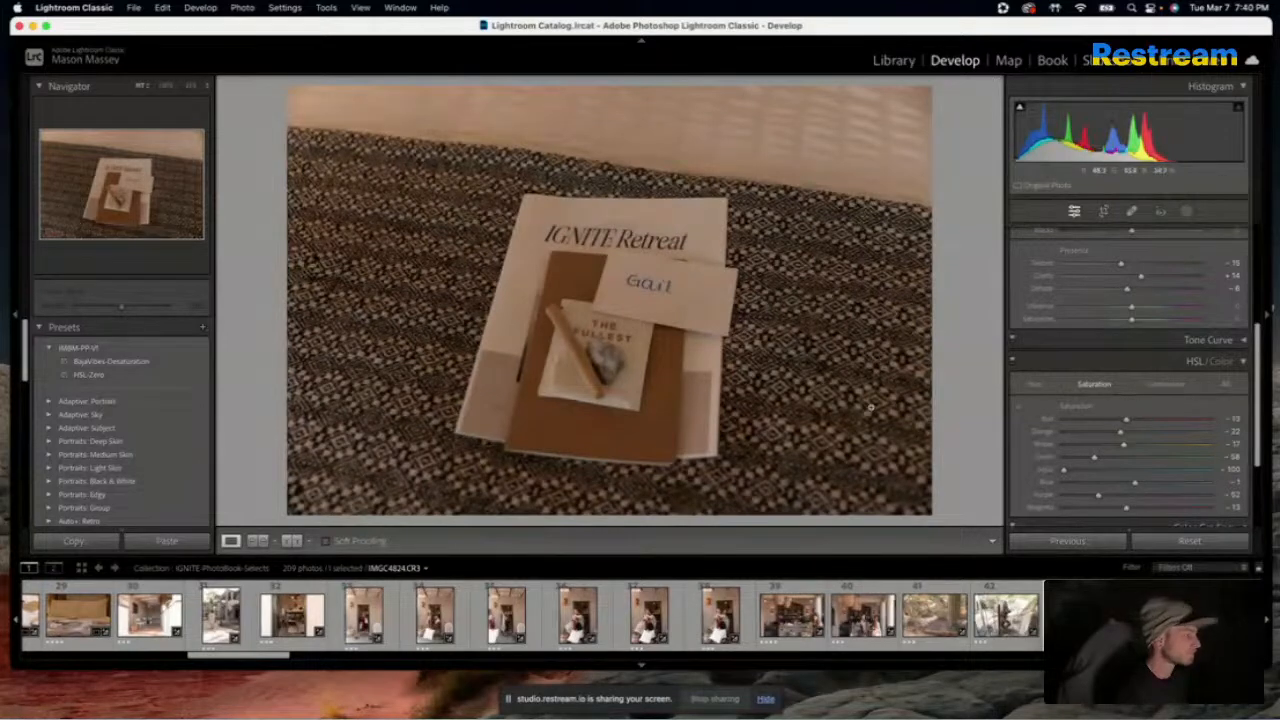
{"action": "key", "text": "Right"}
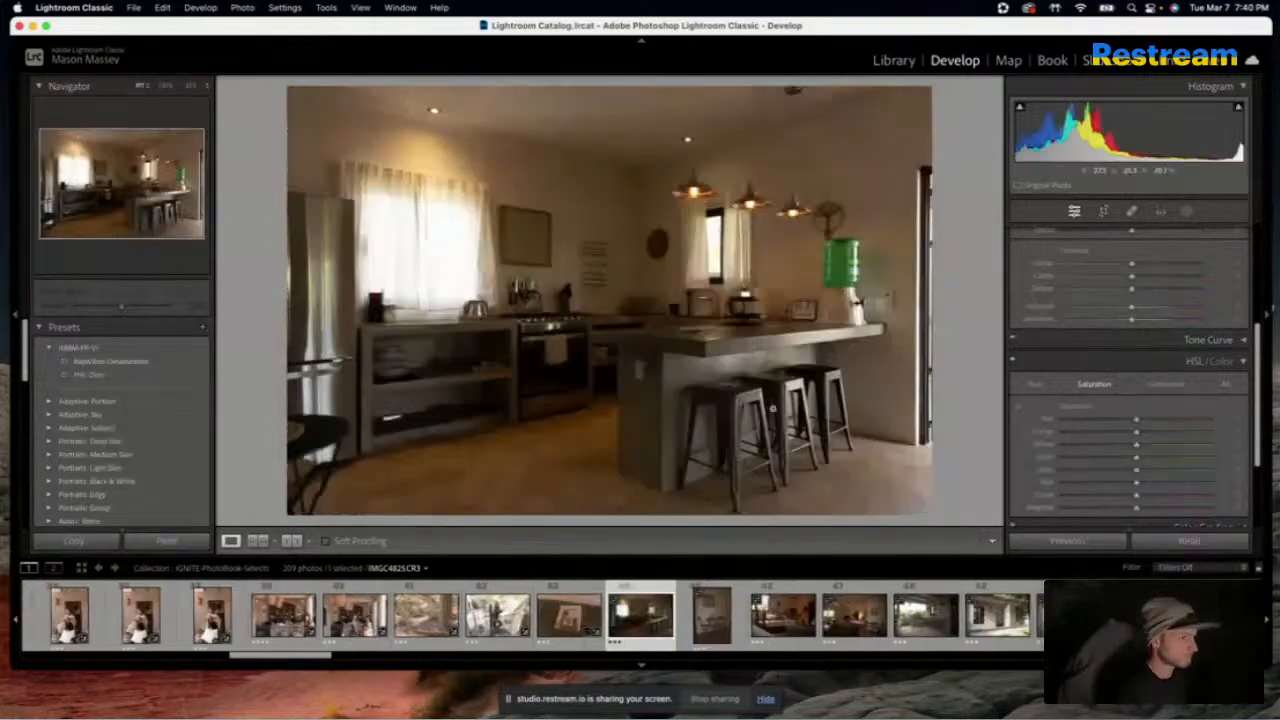
{"action": "left_click", "coordinate": [1068, 541]}
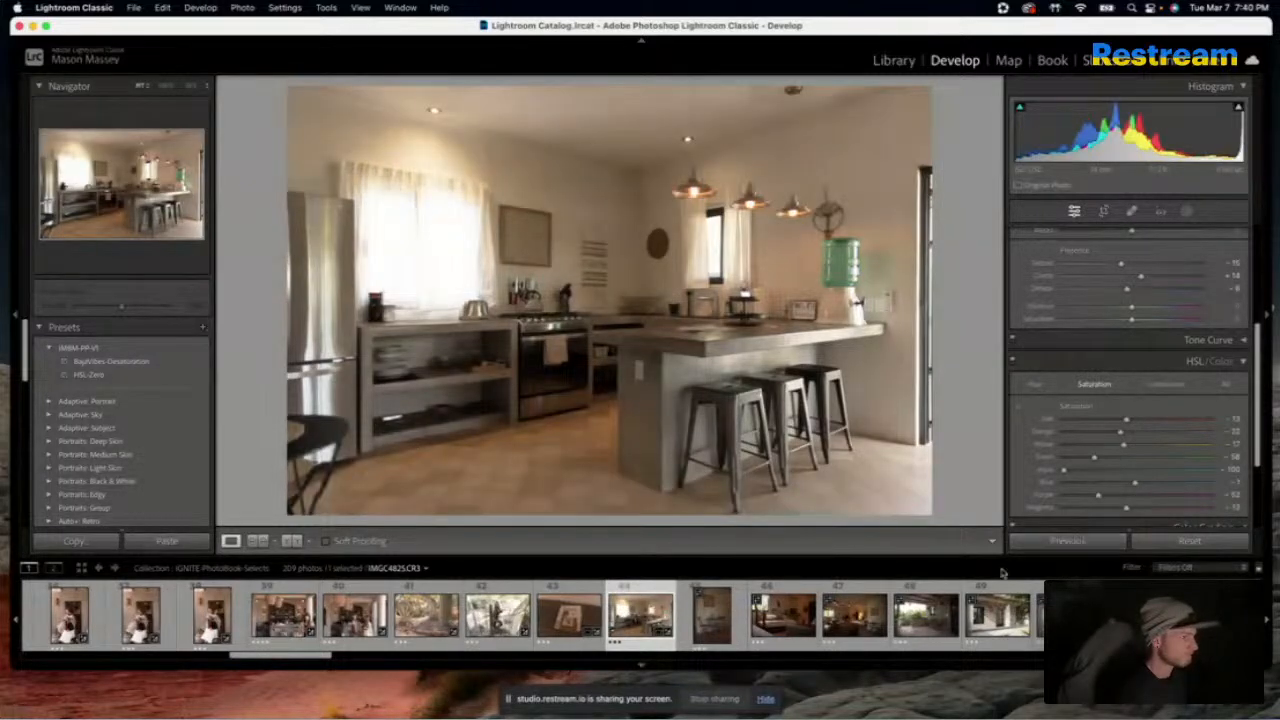
Apply the settings of the portrait of the woman holding pillows at the doorway to the kitchen photo
{"action": "scroll", "coordinate": [722, 622], "scroll_direction": "up", "scroll_amount": 10}
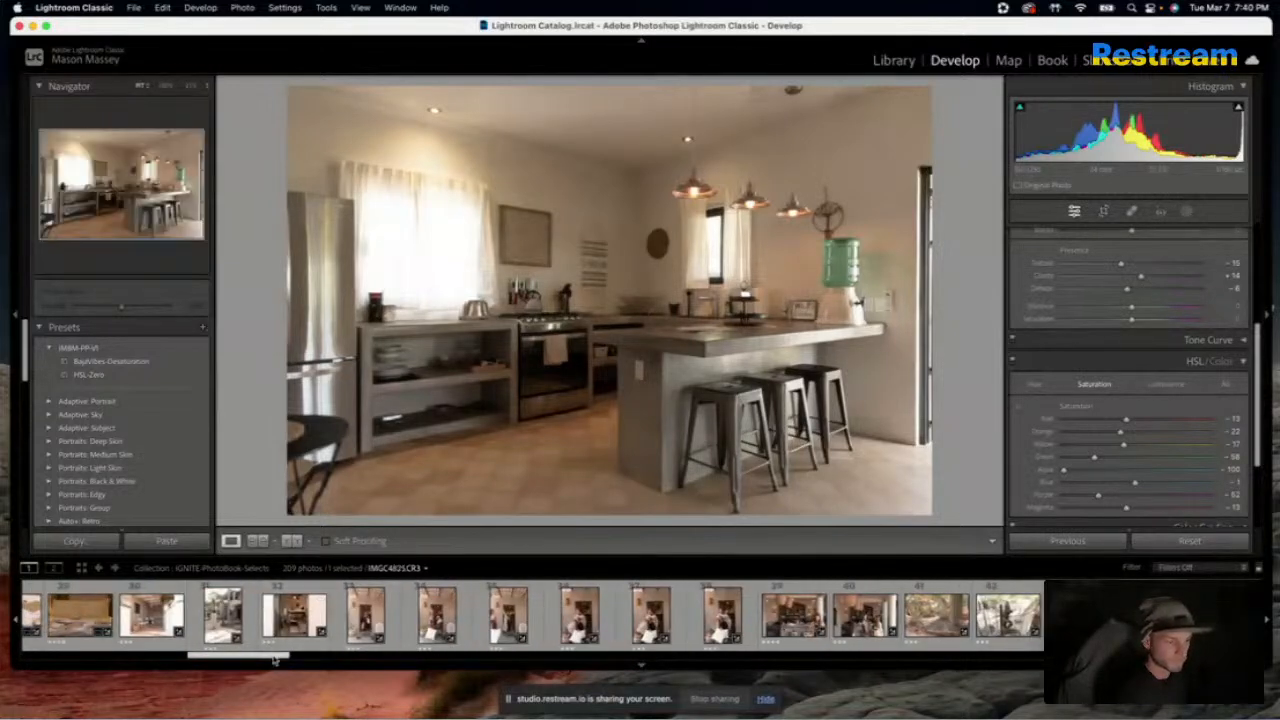
{"action": "mouse_move", "coordinate": [272, 660]}
{"action": "left_mouse_down"}
{"action": "mouse_move", "coordinate": [104, 662]}
{"action": "mouse_move", "coordinate": [257, 658]}
{"action": "left_mouse_up"}
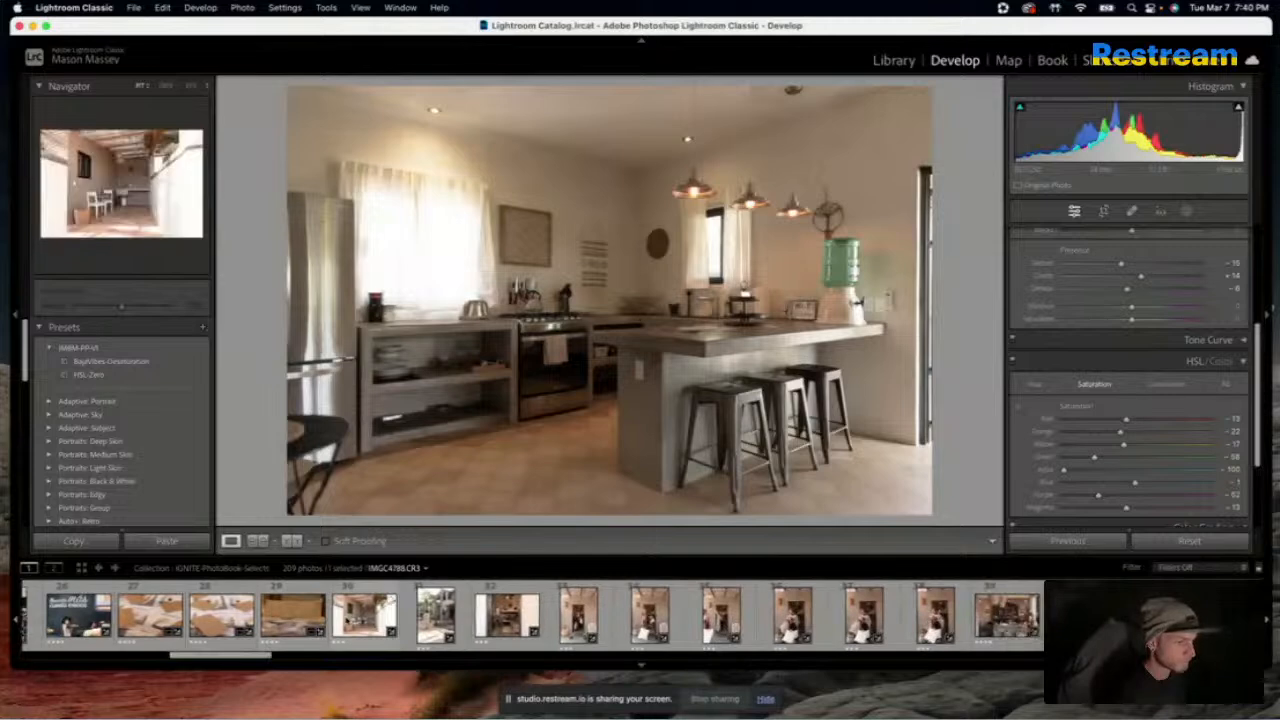
{"action": "left_click", "coordinate": [348, 620]}
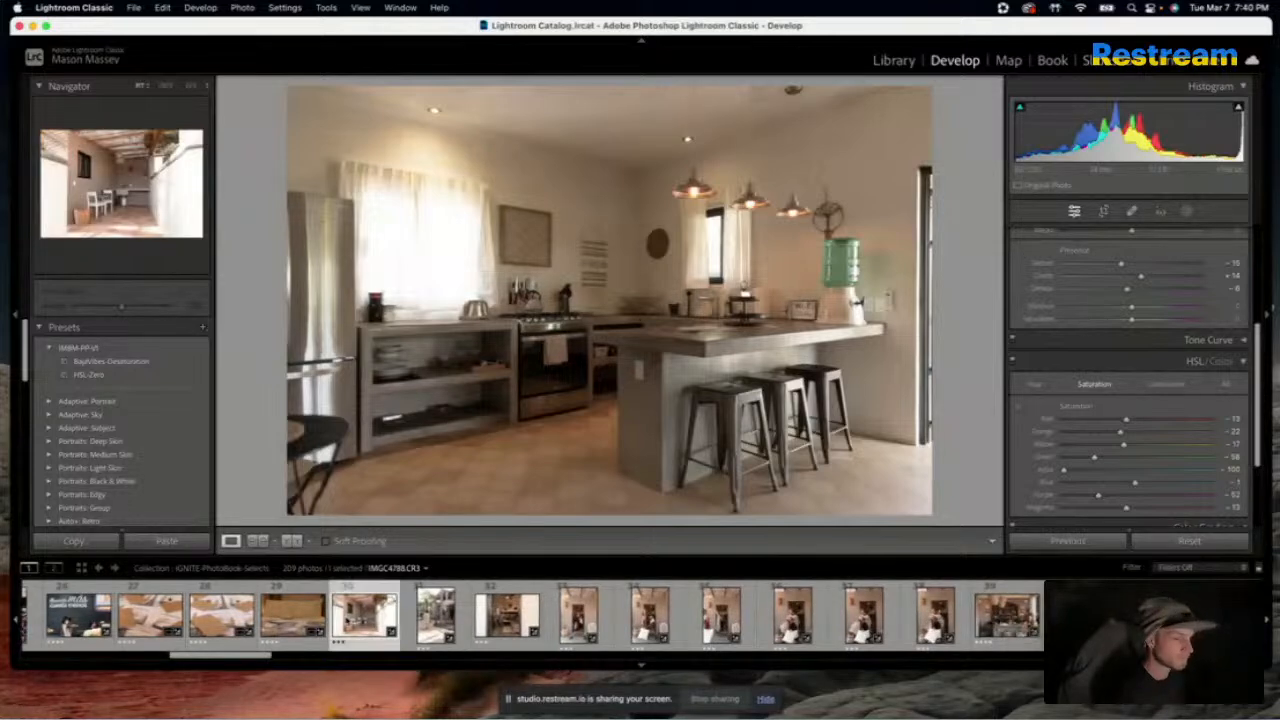
{"action": "left_click_drag", "start_coordinate": [262, 657], "coordinate": [323, 662]}
{"action": "left_click", "coordinate": [353, 624]}
{"action": "left_click", "coordinate": [275, 618]}
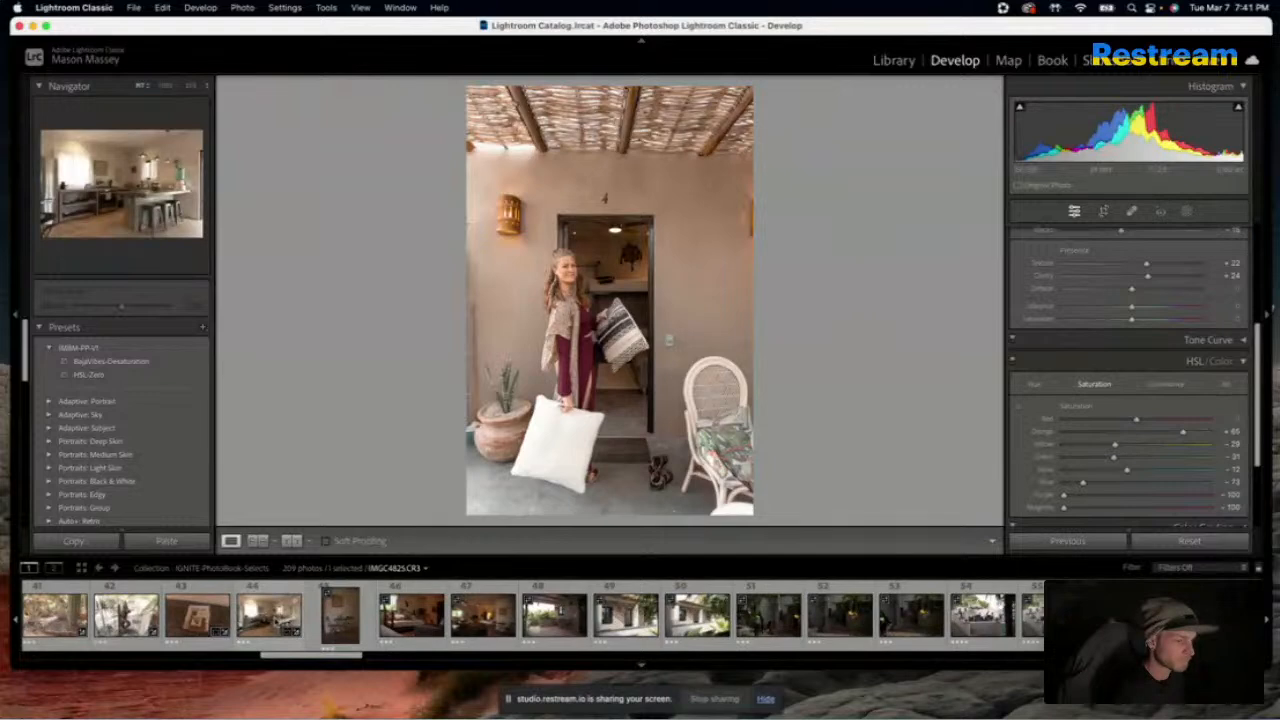
{"action": "left_click", "coordinate": [1074, 541]}
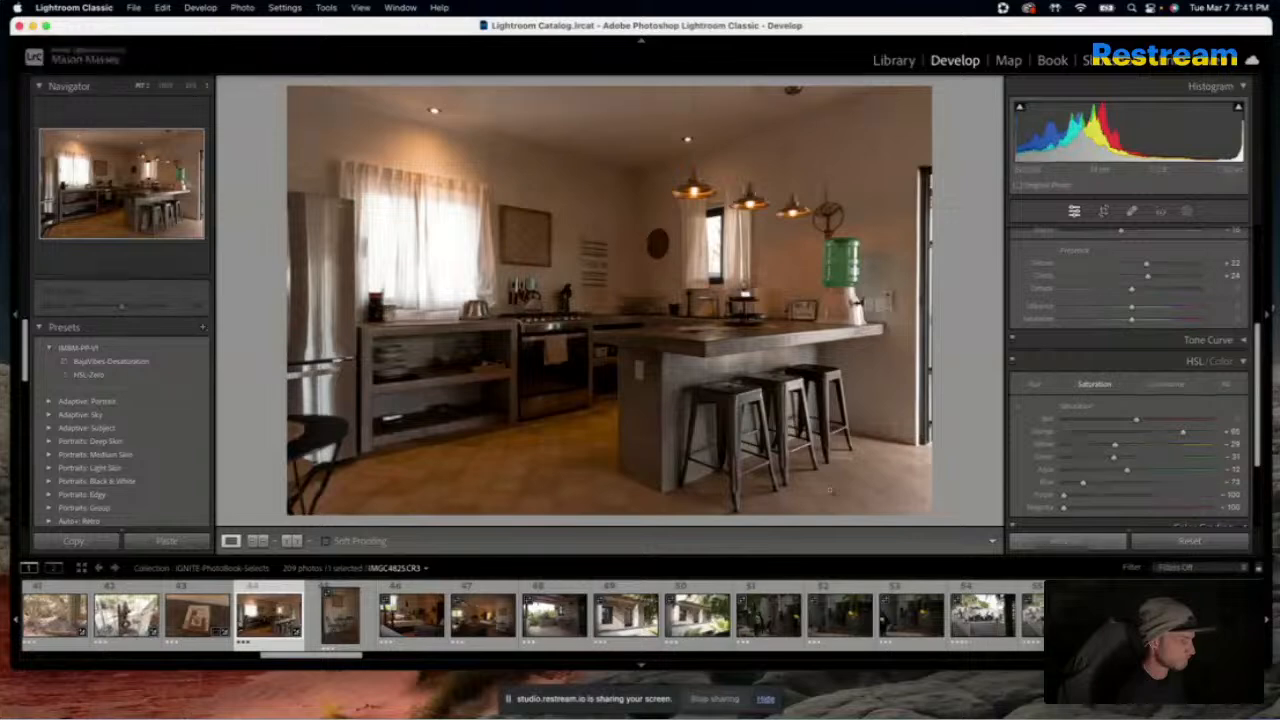
Raise the kitchen photo's Exposure to +0.65
{"action": "scroll", "coordinate": [1023, 364], "scroll_direction": "down", "scroll_amount": 1}
{"action": "scroll", "coordinate": [1023, 364], "scroll_direction": "up", "scroll_amount": 5}
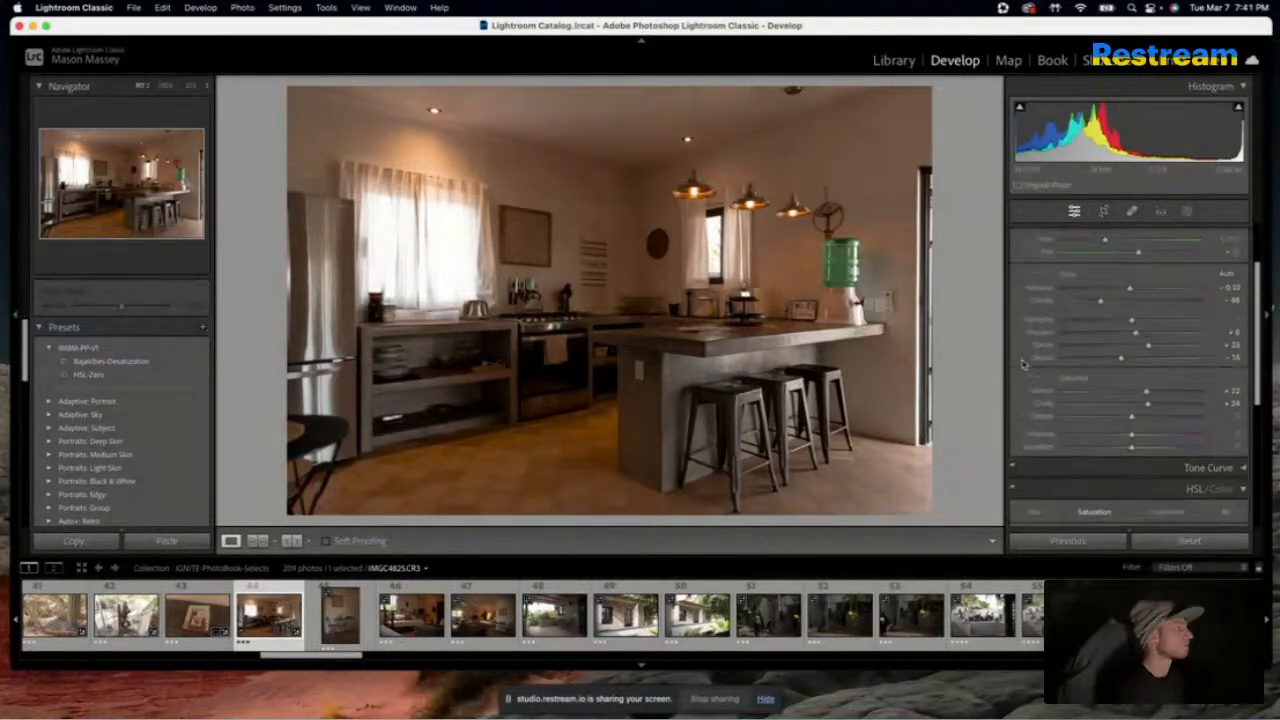
{"action": "left_click_drag", "start_coordinate": [1130, 370], "coordinate": [1134, 369]}
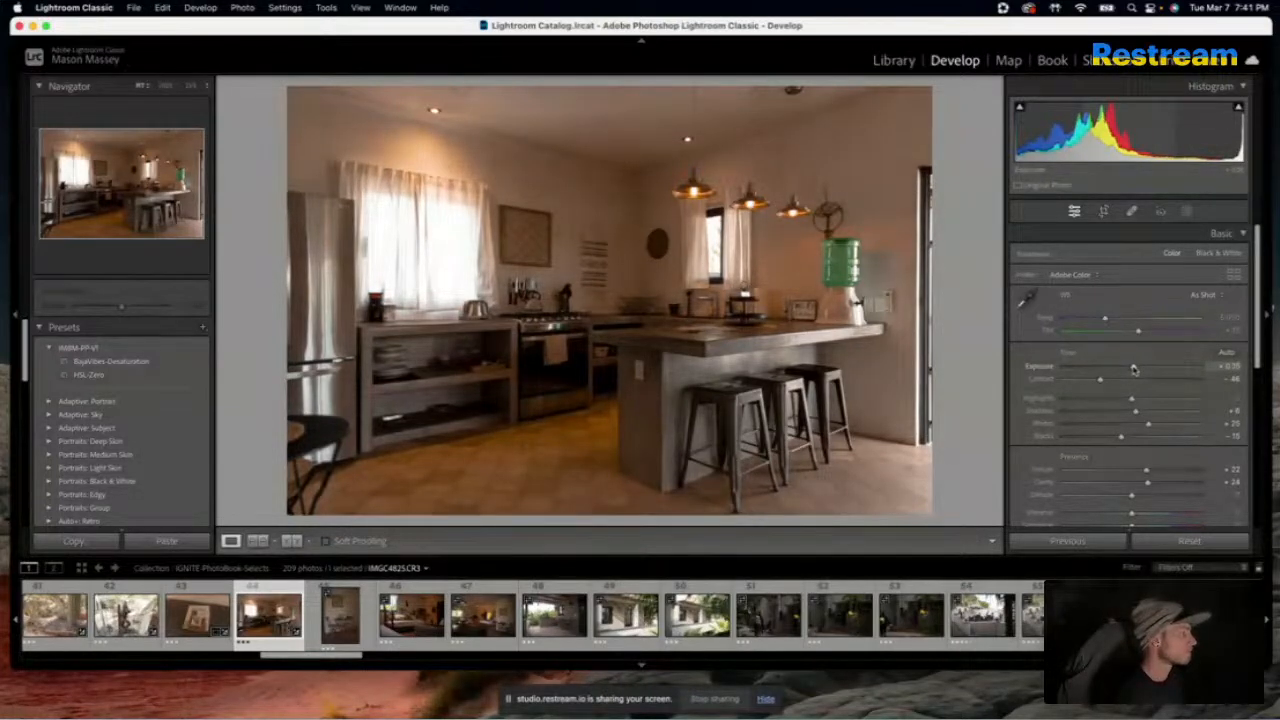
{"action": "left_click_drag", "start_coordinate": [1133, 369], "coordinate": [1140, 368]}
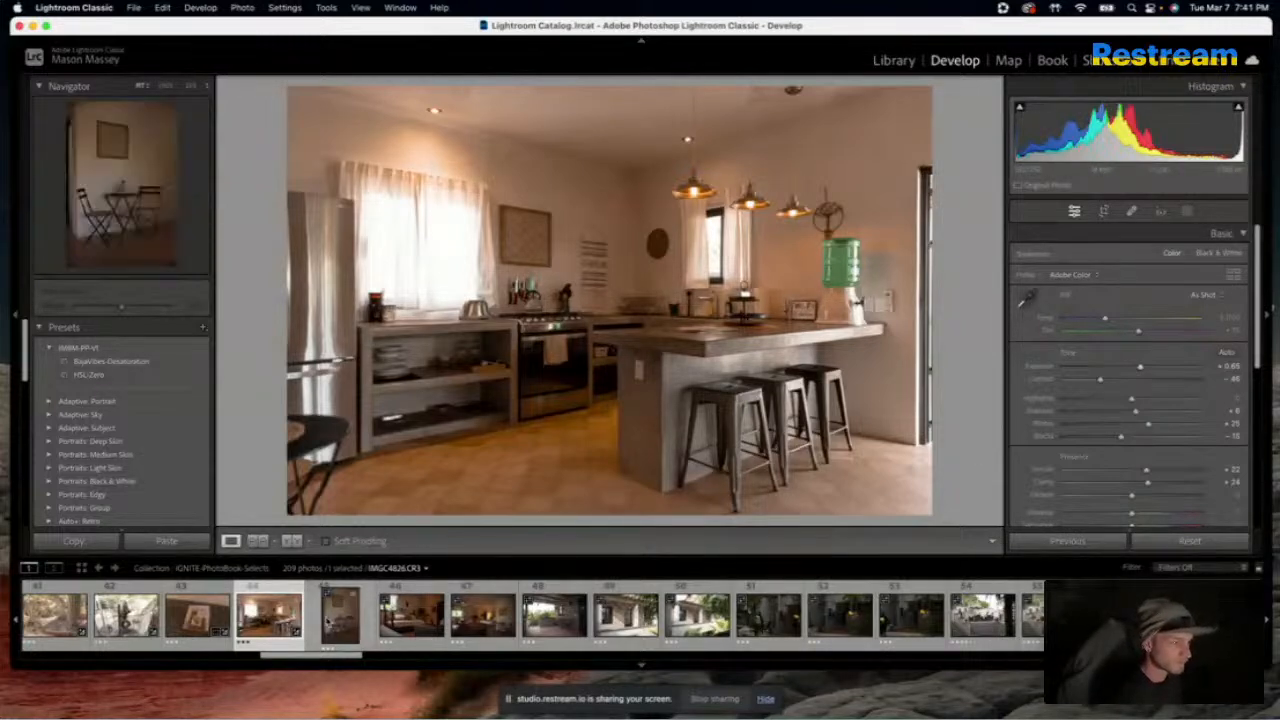
Apply the kitchen photo's settings to the table-and-chairs, daybed and studio room photos that follow it
{"action": "left_click", "coordinate": [326, 593]}
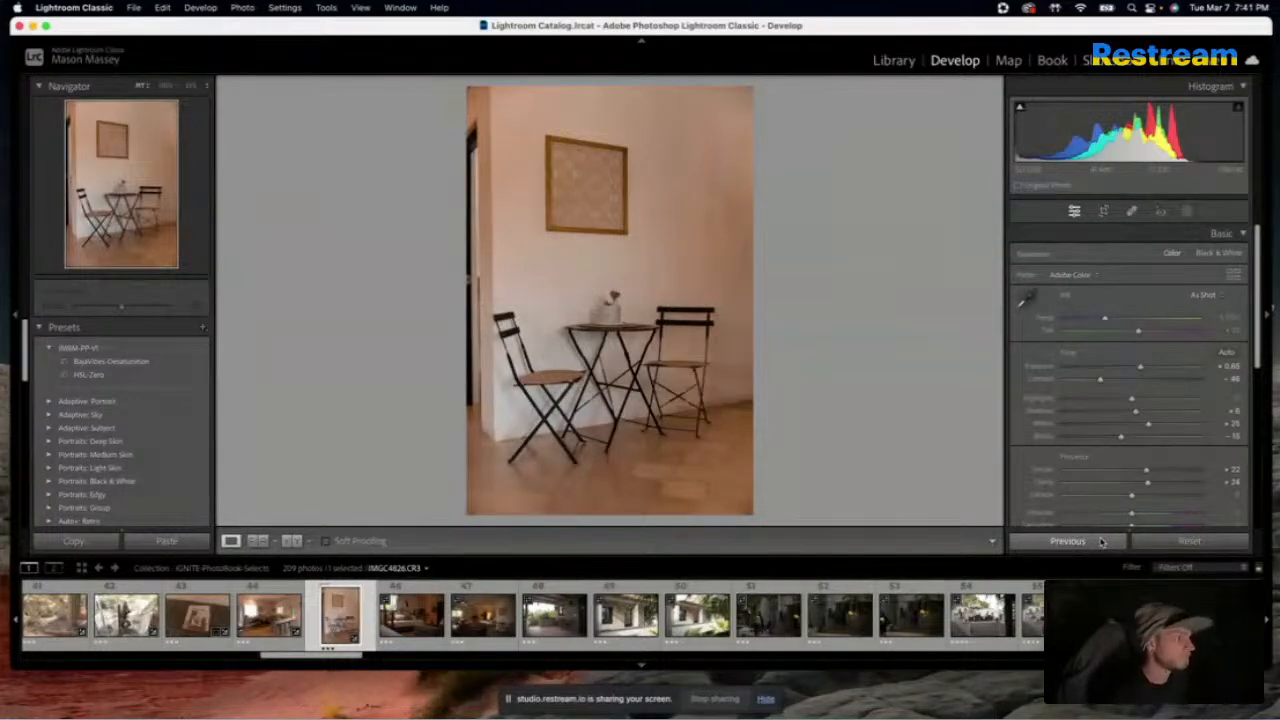
{"action": "key", "text": "Right"}
{"action": "left_click", "coordinate": [1102, 541]}
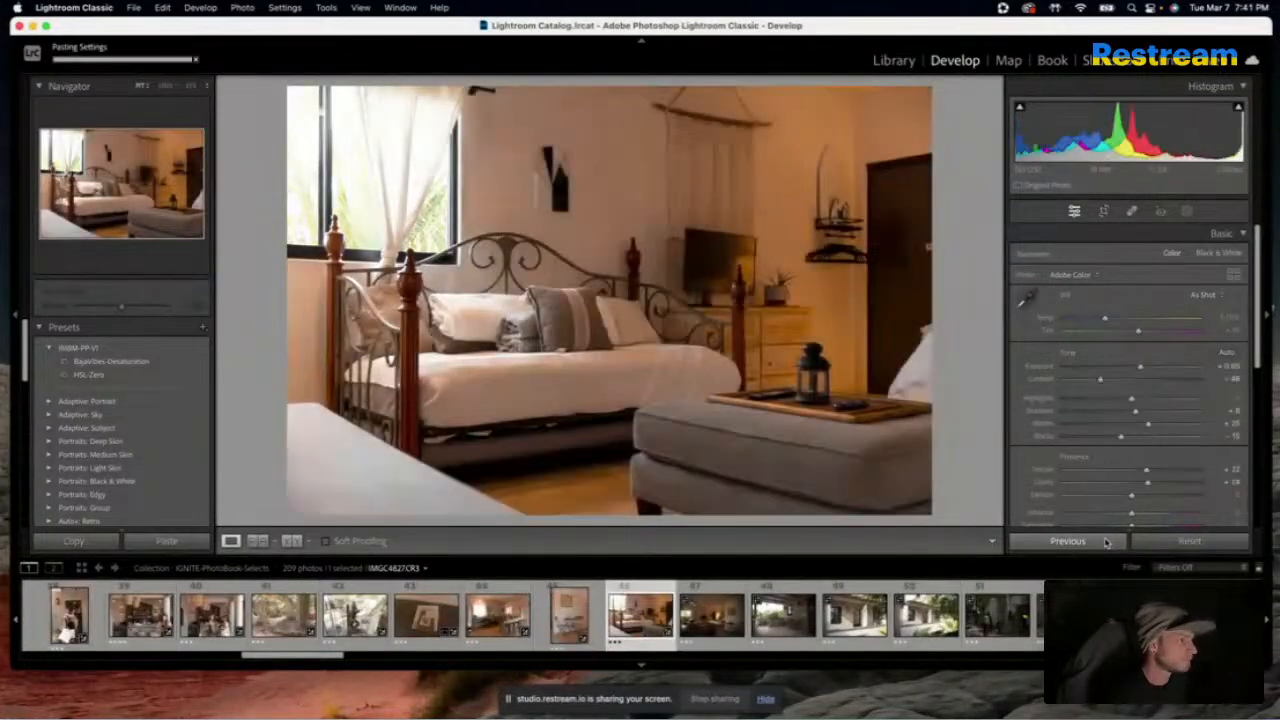
{"action": "key", "text": "Right"}
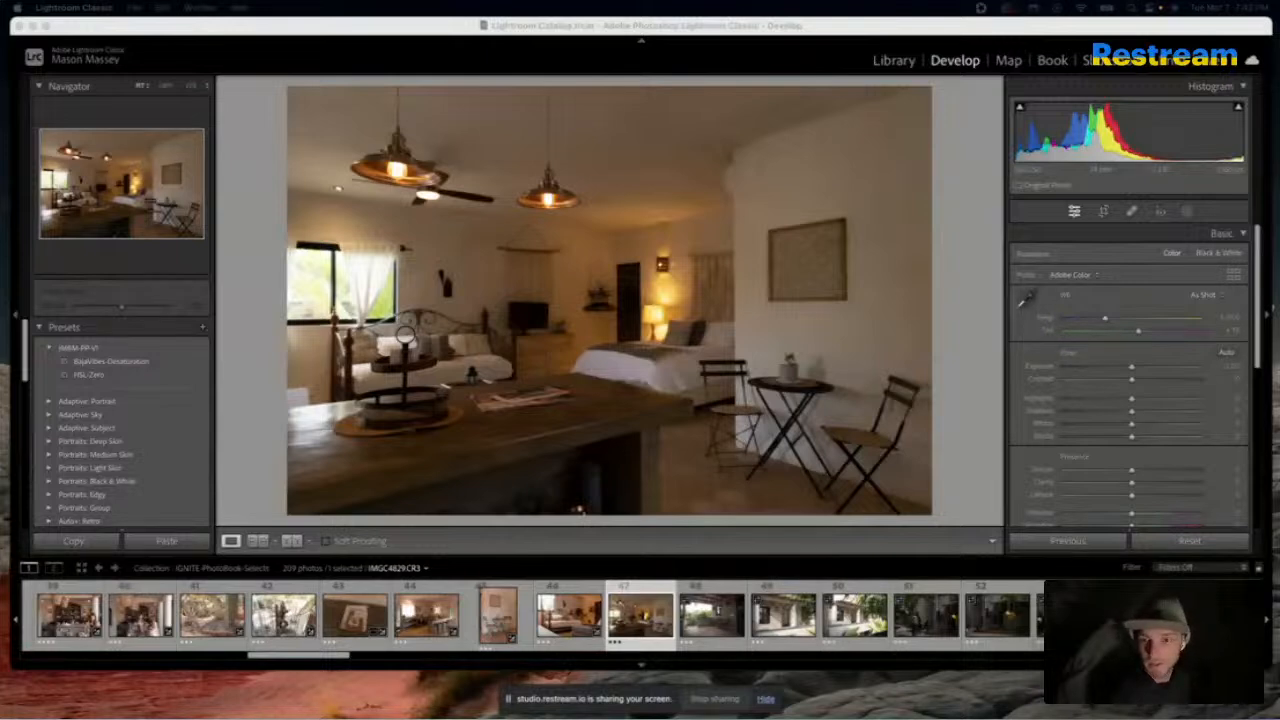
{"action": "key", "text": "XF86AudioRaiseVolume"}
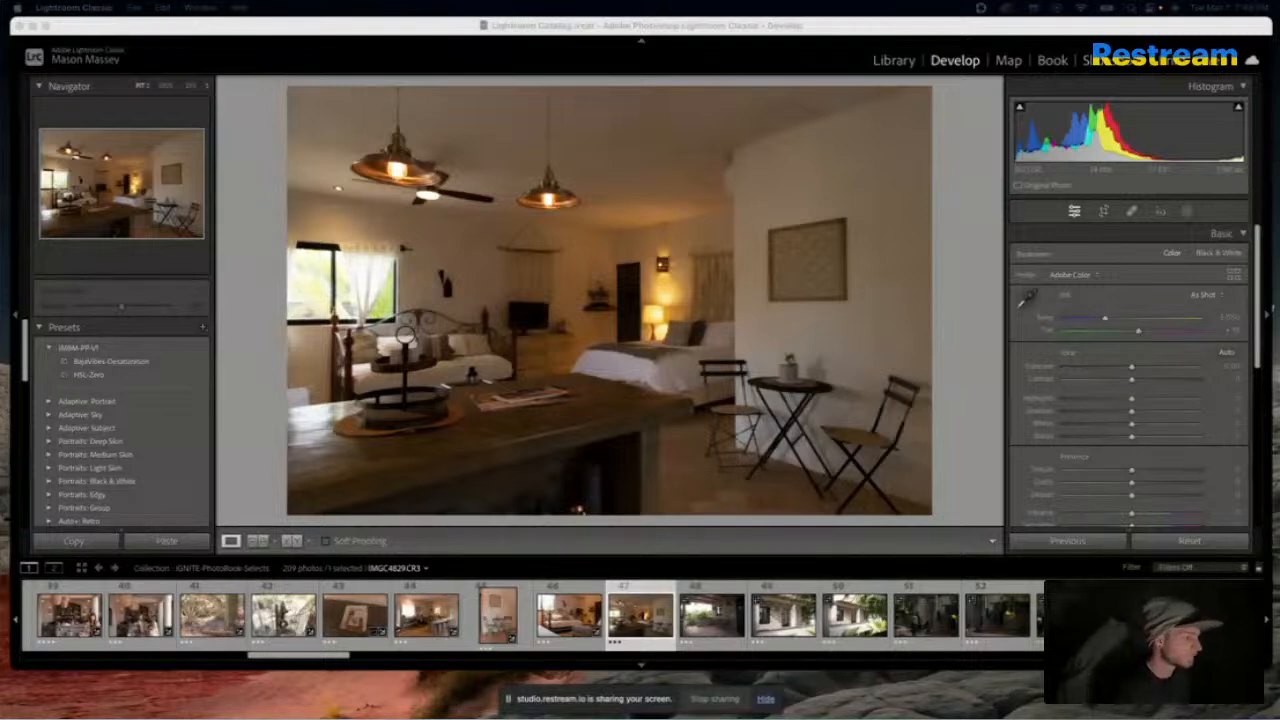
{"action": "left_click", "coordinate": [1067, 541]}
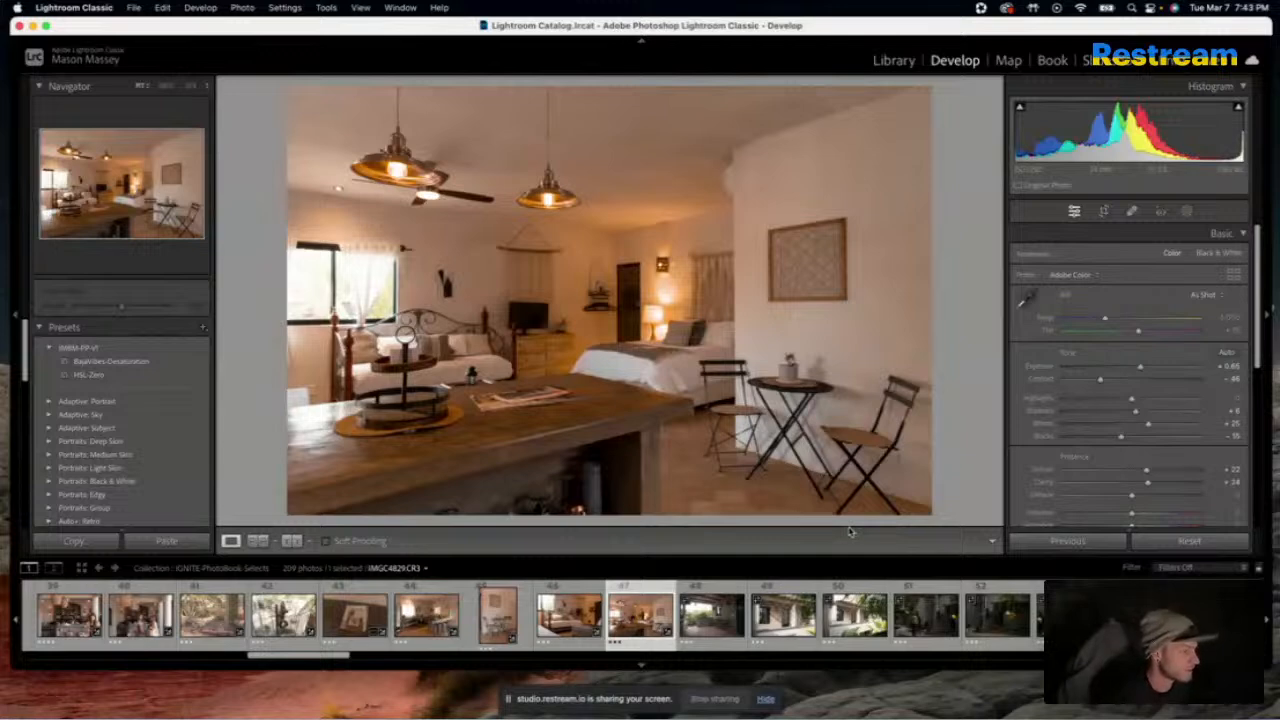
Apply the previous settings to the covered terrace photo, with Exposure at +0.20, Highlights at -100 and Whites at +68
{"action": "key", "text": "Right"}
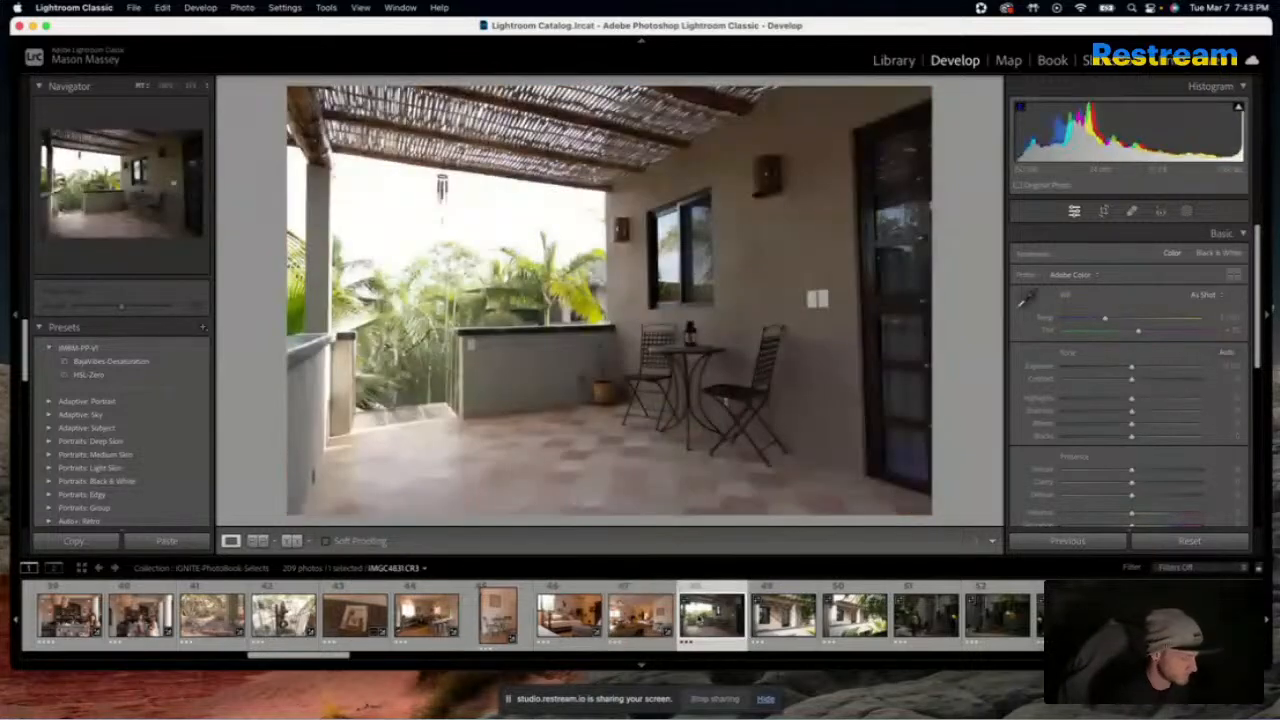
{"action": "left_click", "coordinate": [1070, 540]}
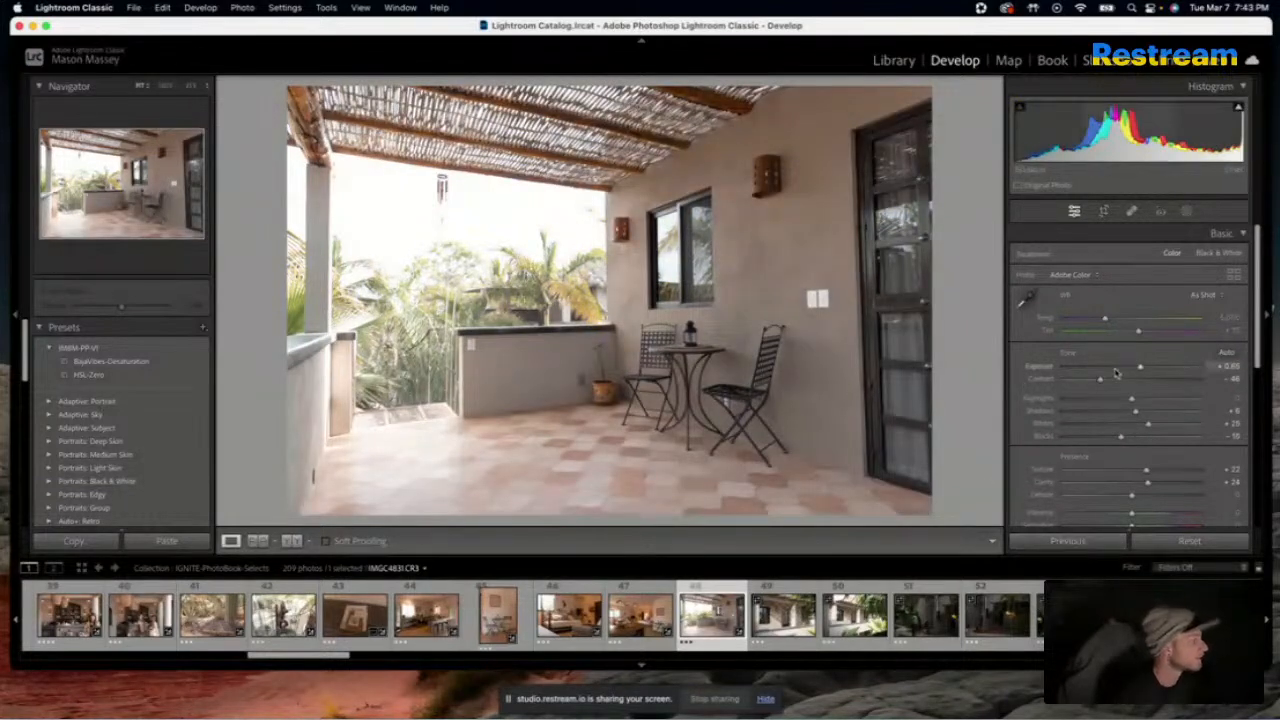
{"action": "left_click_drag", "start_coordinate": [1141, 369], "coordinate": [1133, 370]}
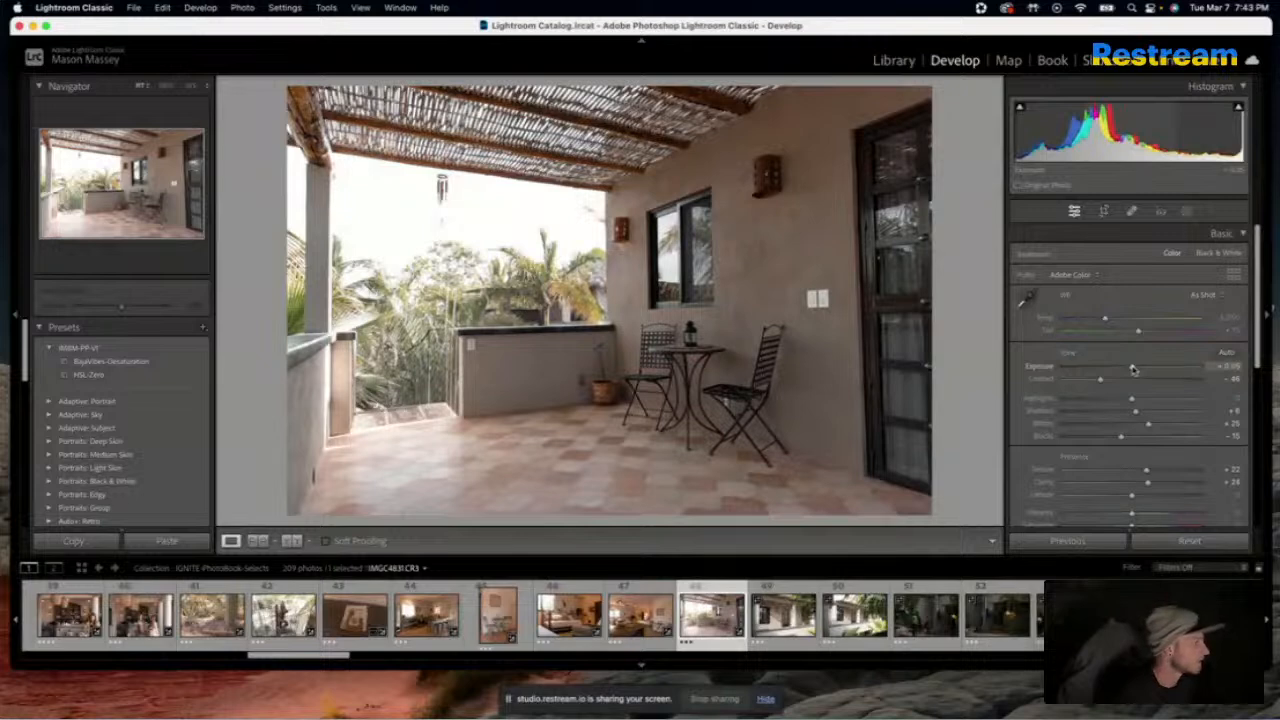
{"action": "left_click_drag", "start_coordinate": [1131, 398], "coordinate": [1088, 402]}
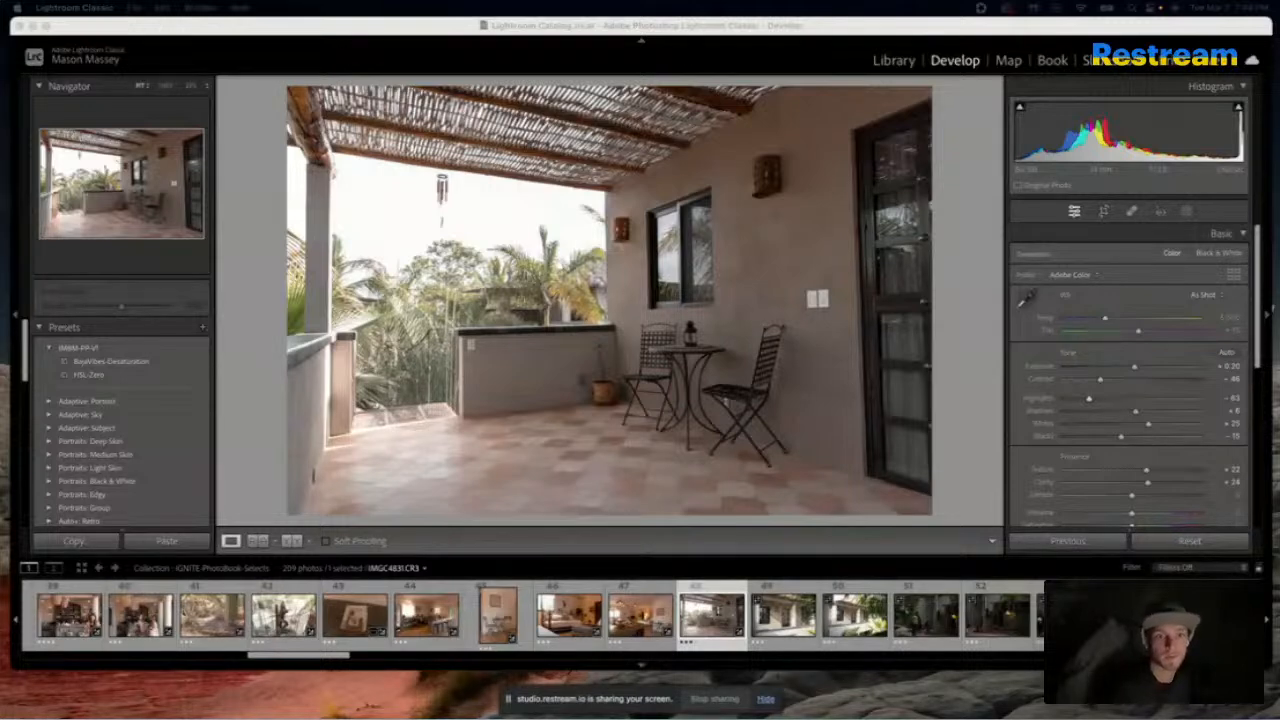
{"action": "left_click", "coordinate": [615, 262]}
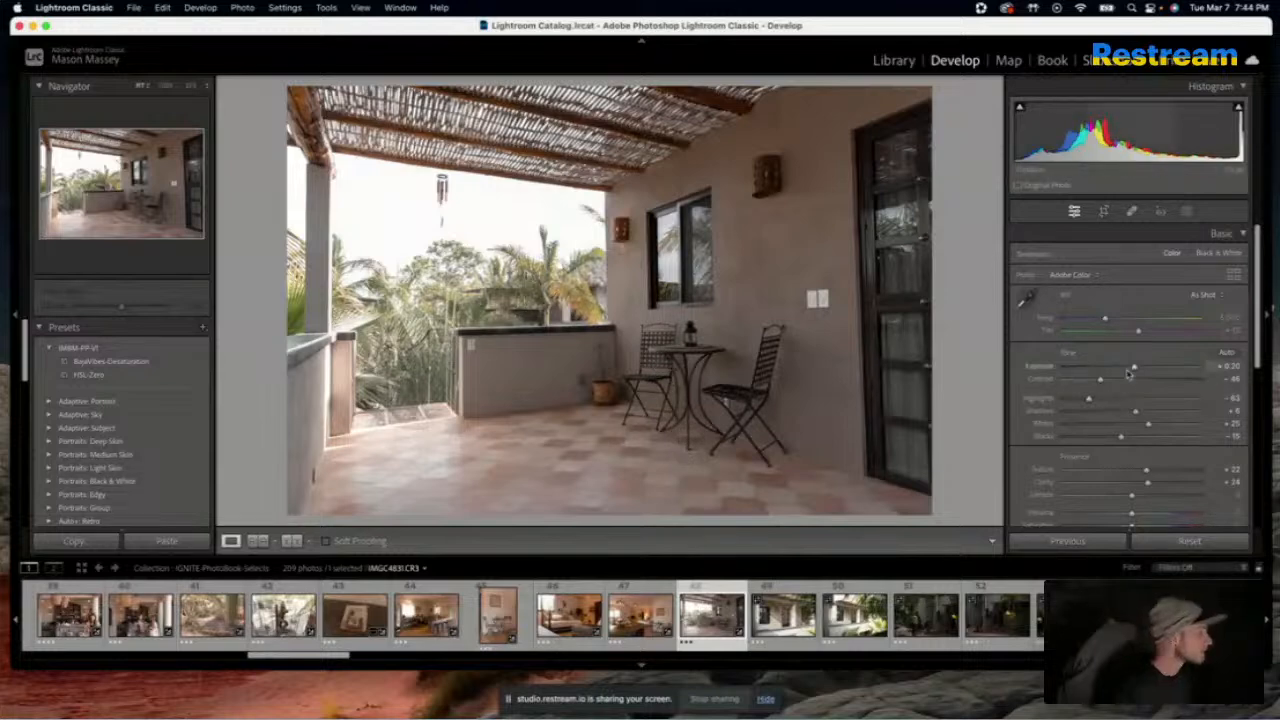
{"action": "left_click_drag", "start_coordinate": [1072, 402], "coordinate": [1040, 408]}
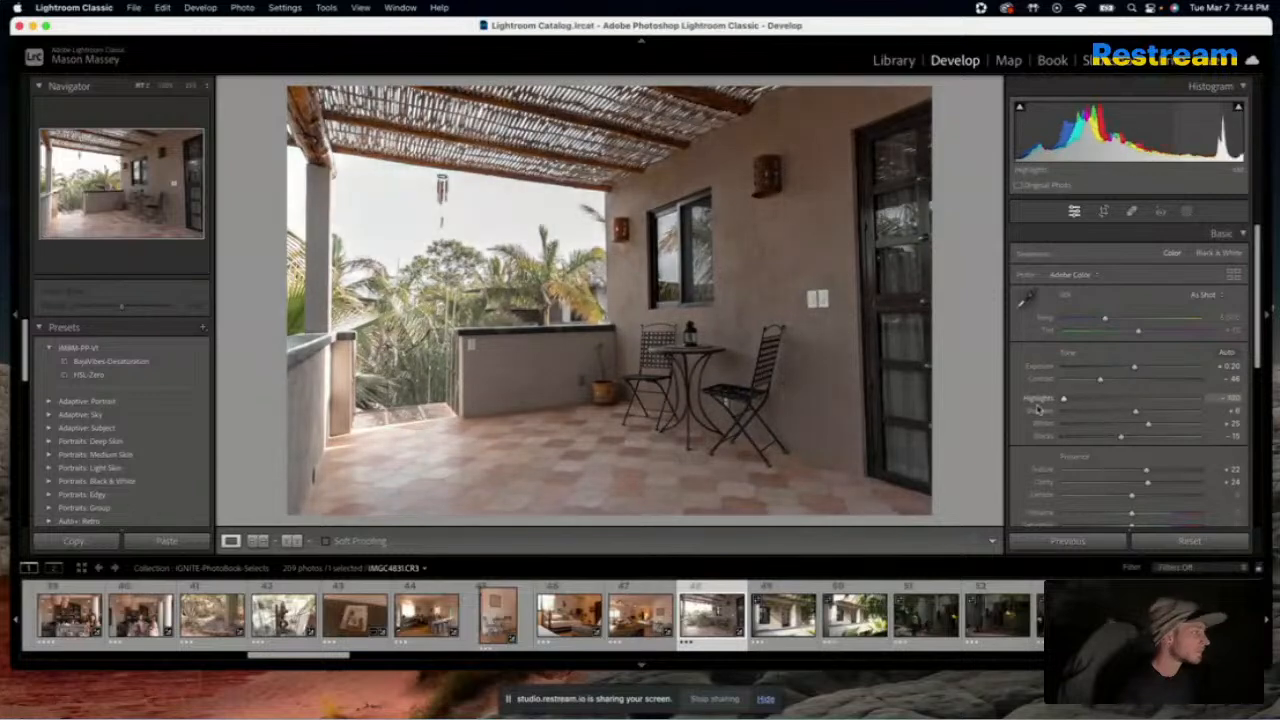
{"action": "left_click_drag", "start_coordinate": [1154, 429], "coordinate": [1176, 431]}
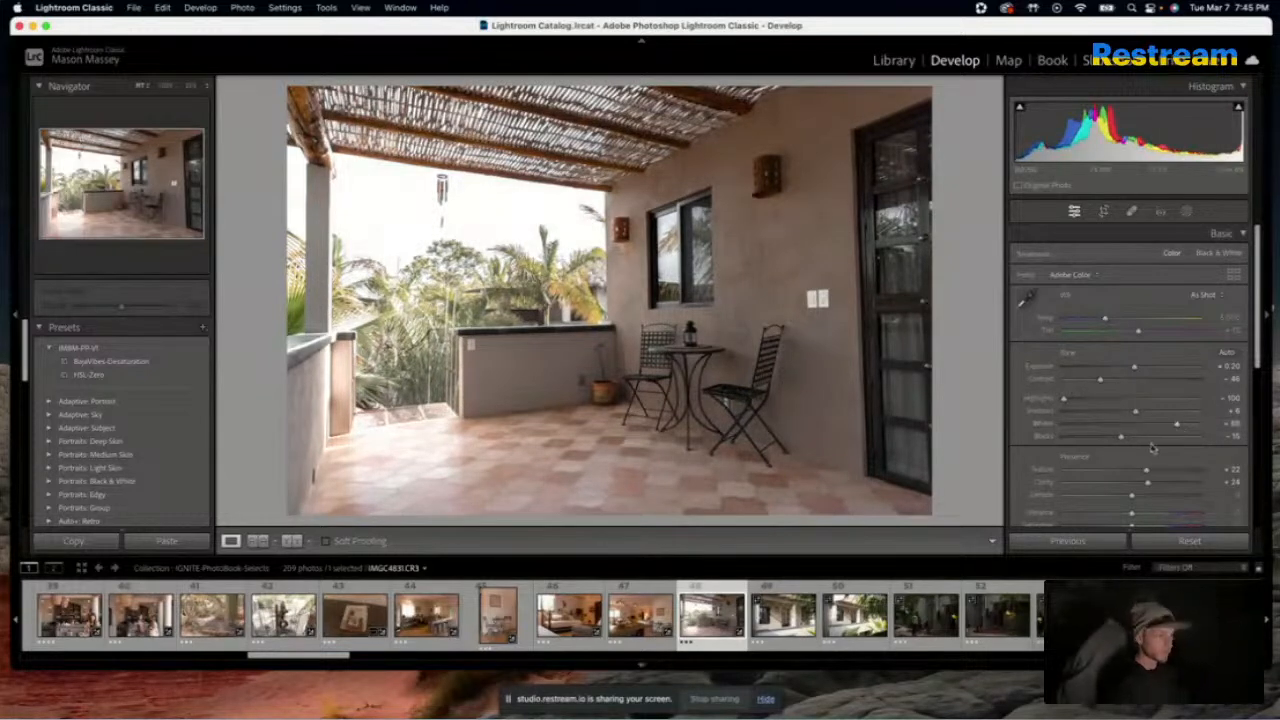
Compare the edited terrace photo repeatedly with the original
{"action": "key", "text": "backslash"}
{"action": "key", "text": "backslash"}
{"action": "key", "text": "backslash"}
{"action": "key", "text": "backslash"}
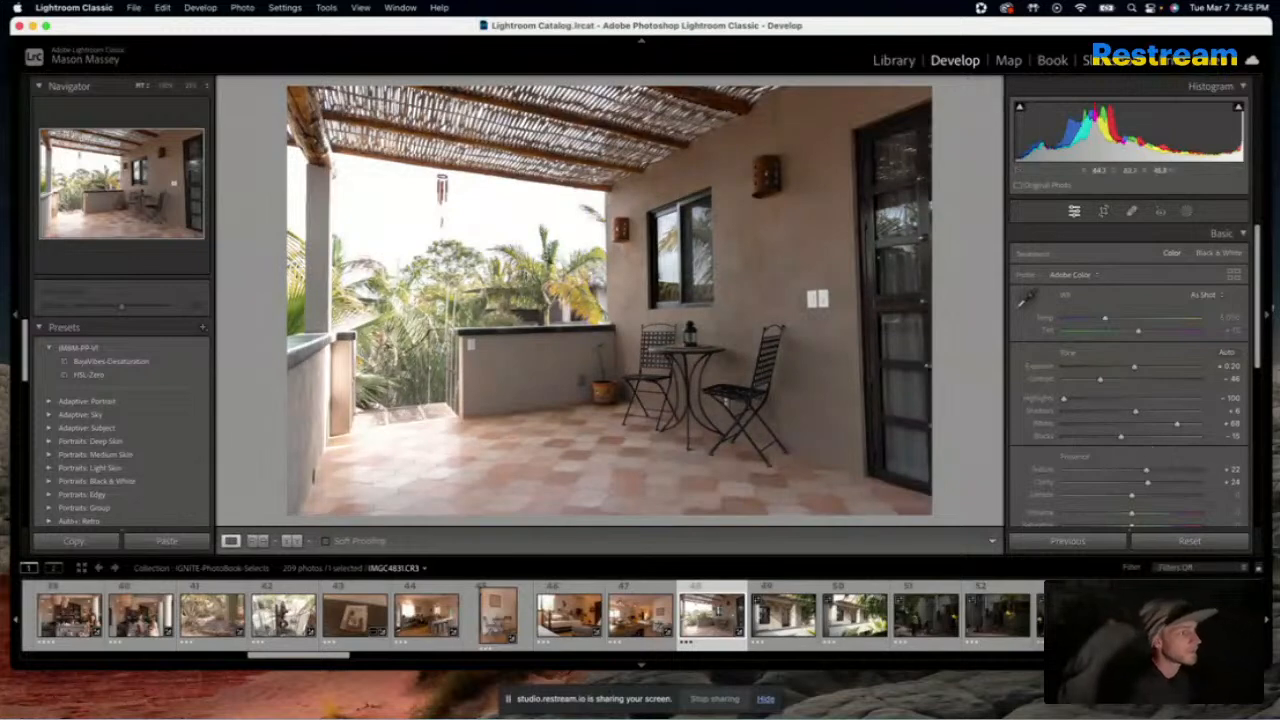
{"action": "key", "text": "backslash"}
{"action": "key", "text": "backslash"}
{"action": "key", "text": "backslash"}
{"action": "key", "text": "backslash"}
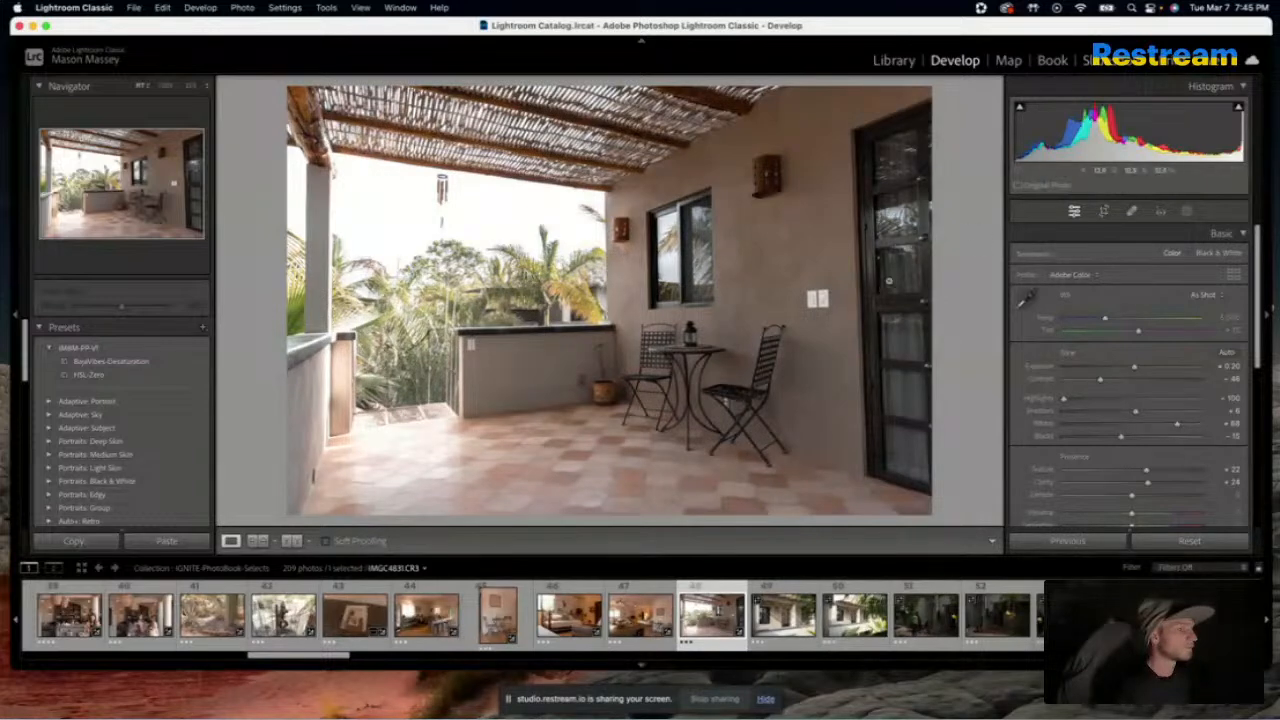
{"action": "key", "text": "XF86AudioRaiseVolume"}
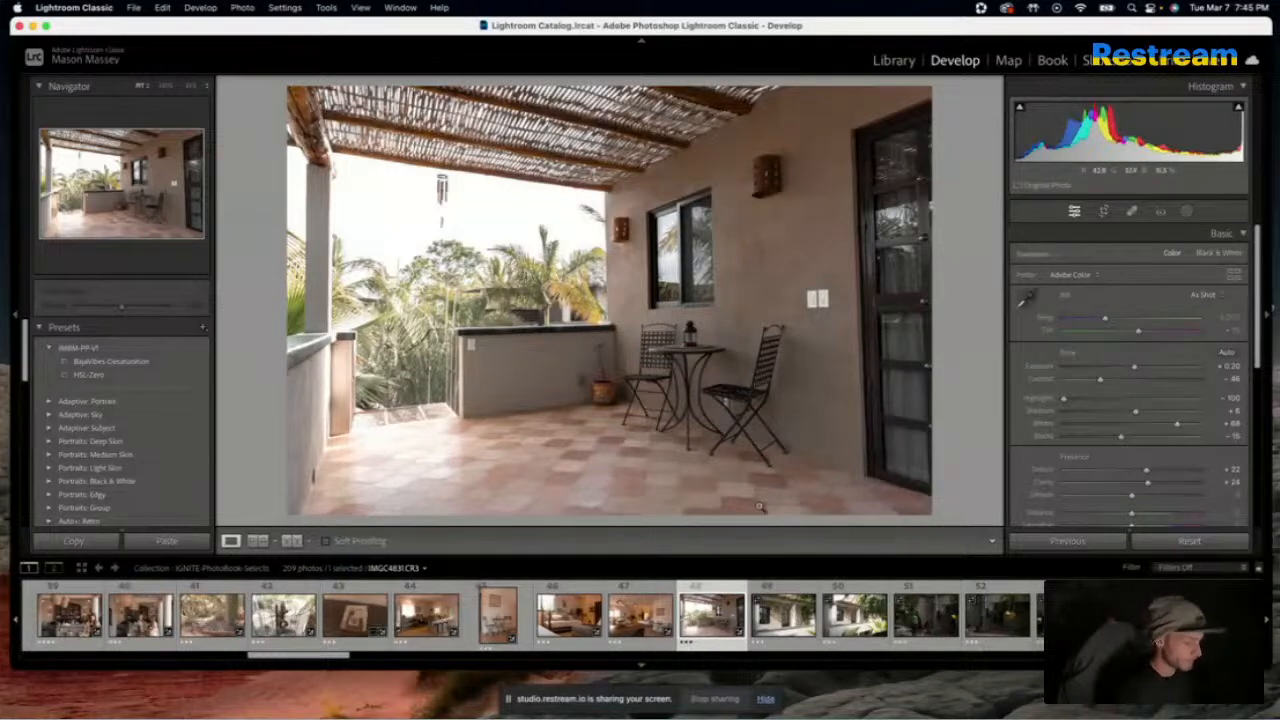
Apply the terrace photo's settings to the next photo, the sunlit house front, and compare it with the original
{"action": "key", "text": "Right"}
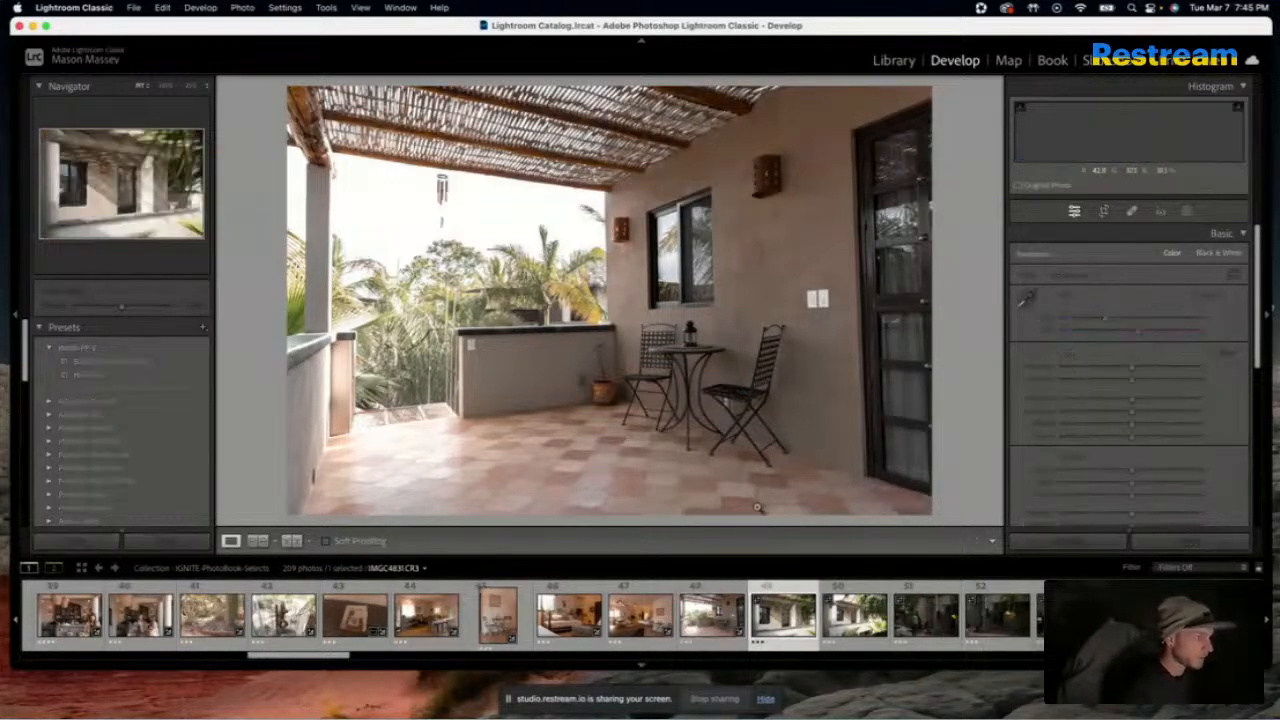
{"action": "left_click", "coordinate": [1058, 541]}
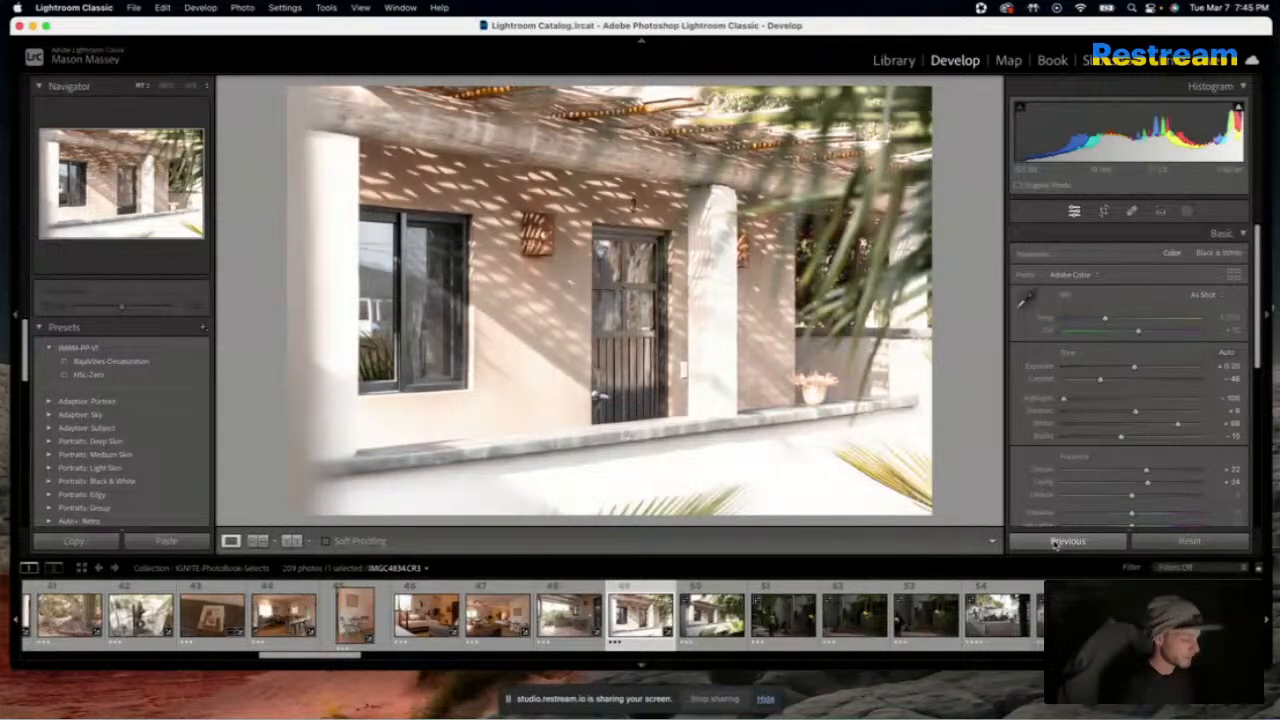
{"action": "key", "text": "backslash"}
{"action": "key", "text": "backslash"}
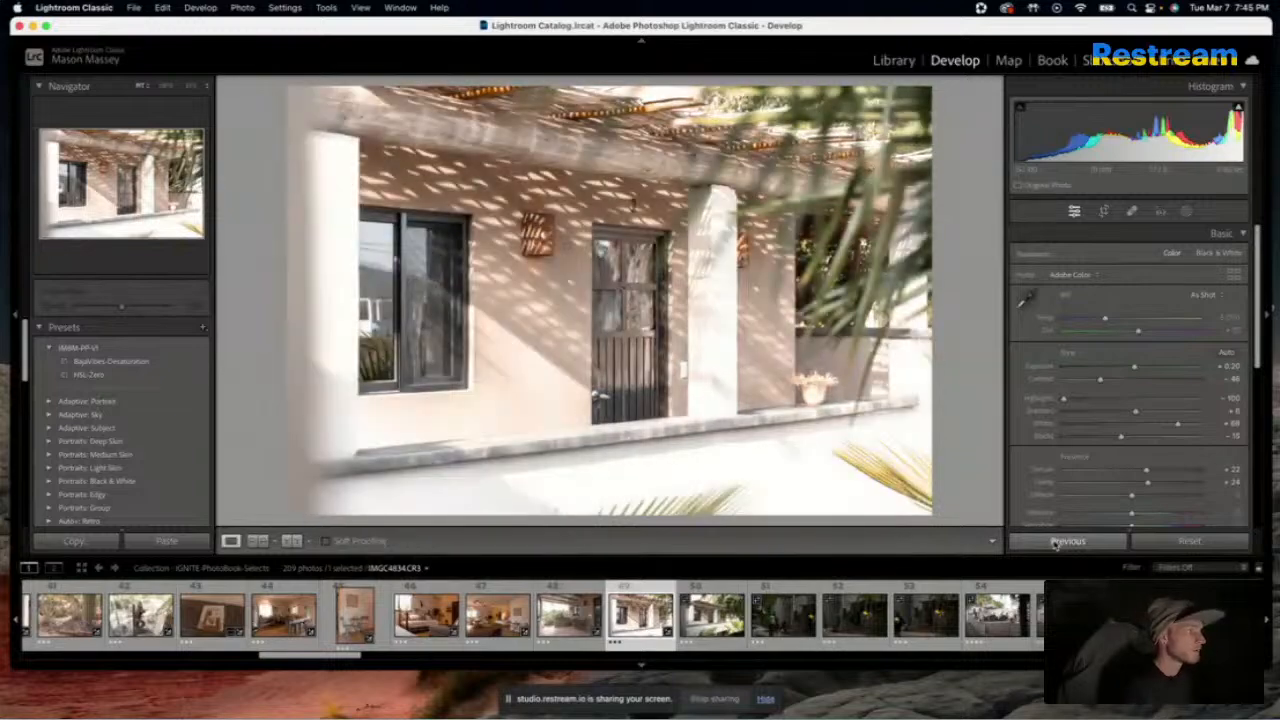
{"action": "key", "text": "backslash"}
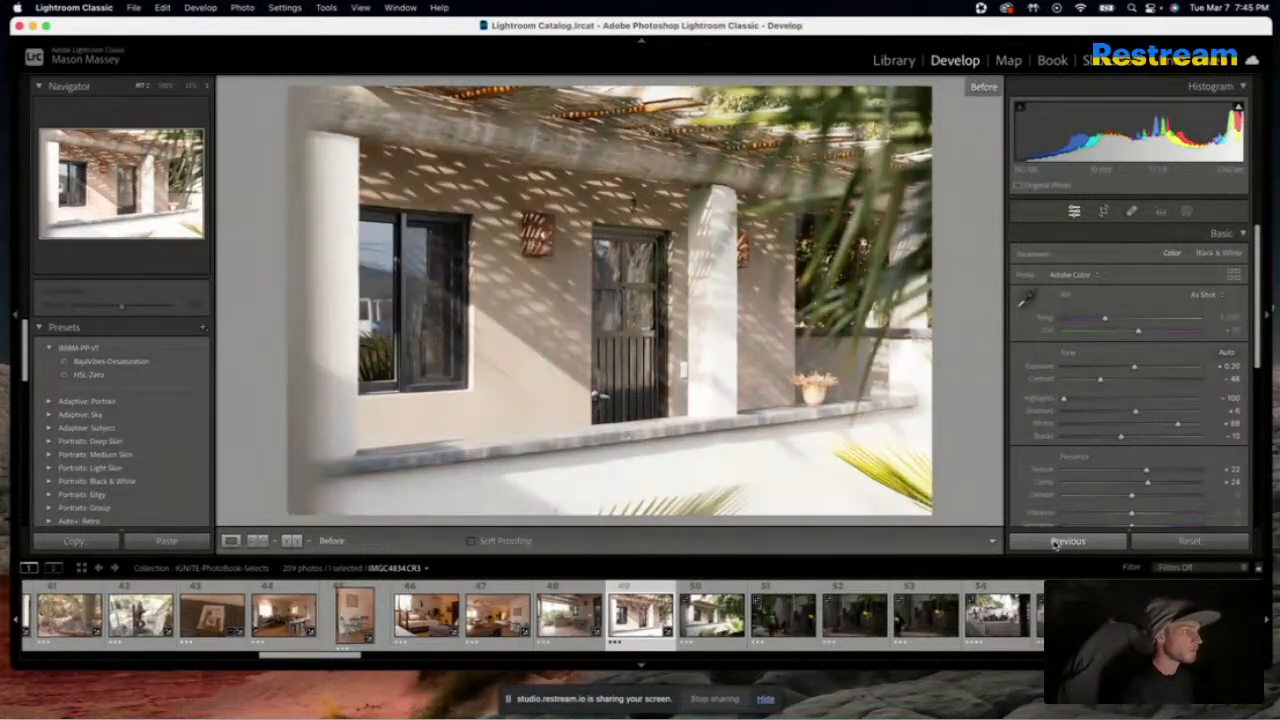
{"action": "key", "text": "backslash"}
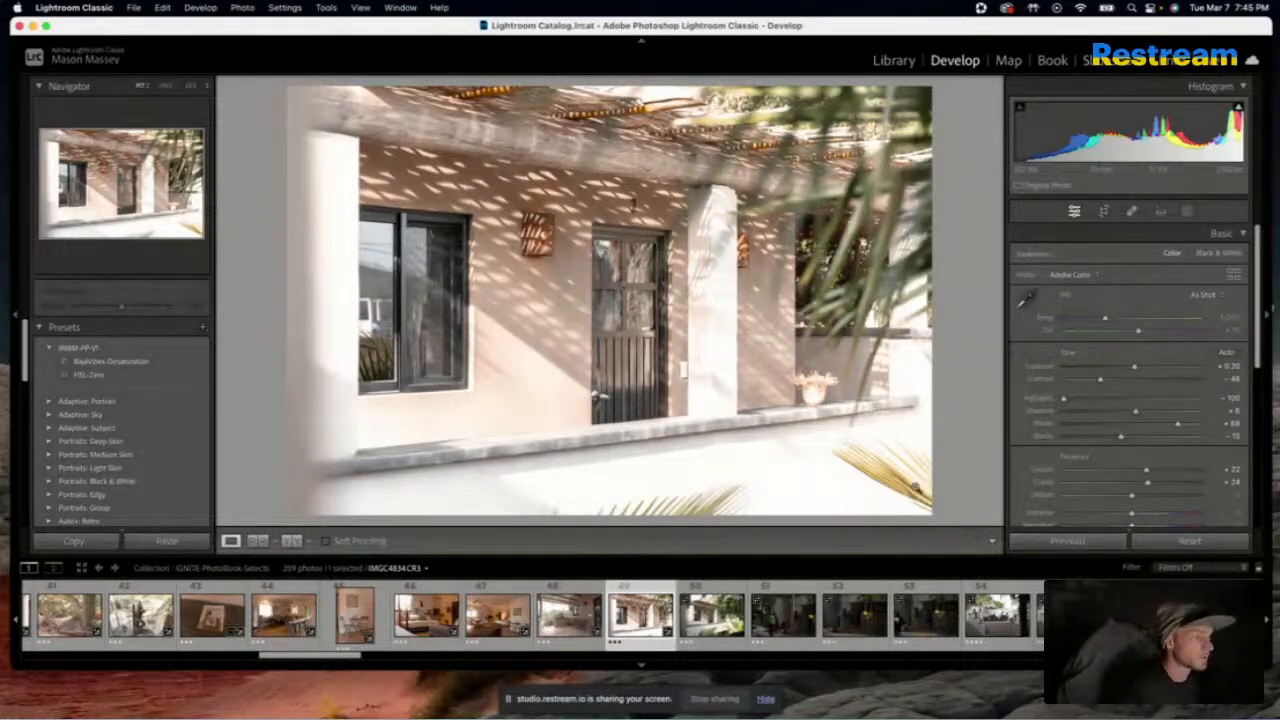
{"action": "key", "text": "backslash"}
{"action": "key", "text": "backslash"}
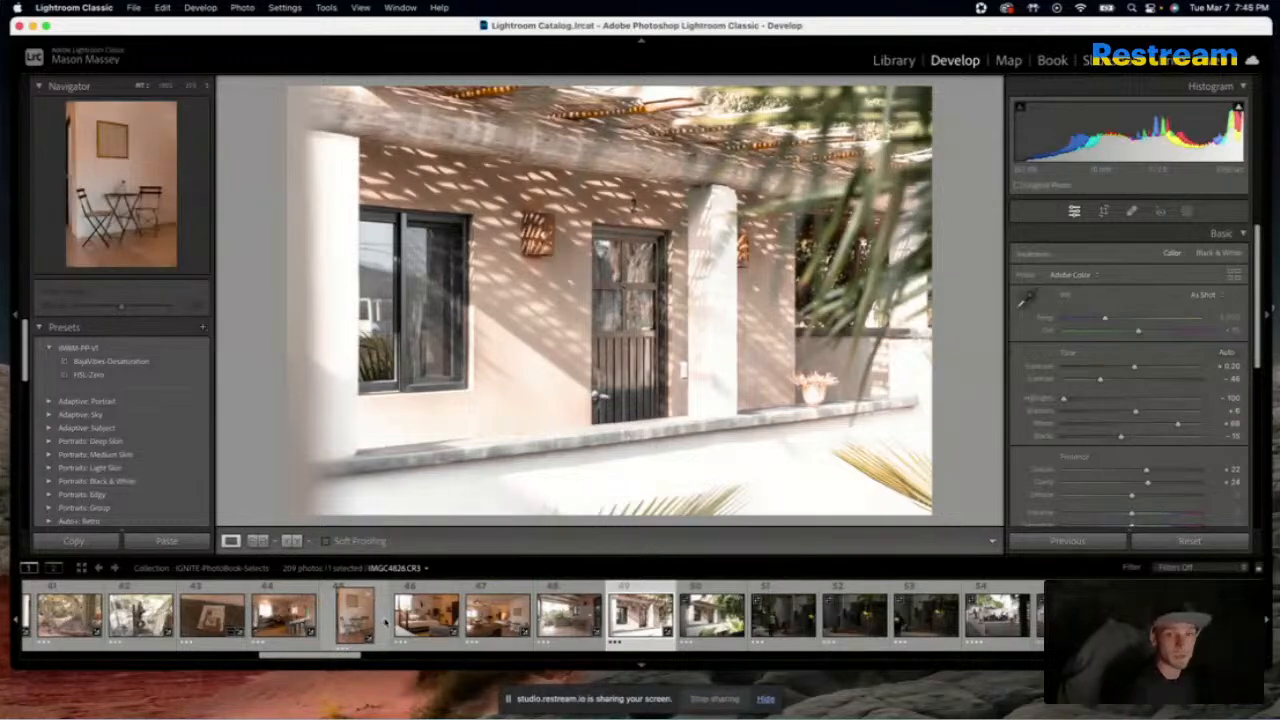
Apply the sunlit house front's settings to the next three photos: the palm-framed house front and the two spiral-staircase courtyard shots
{"action": "key", "text": "Right"}
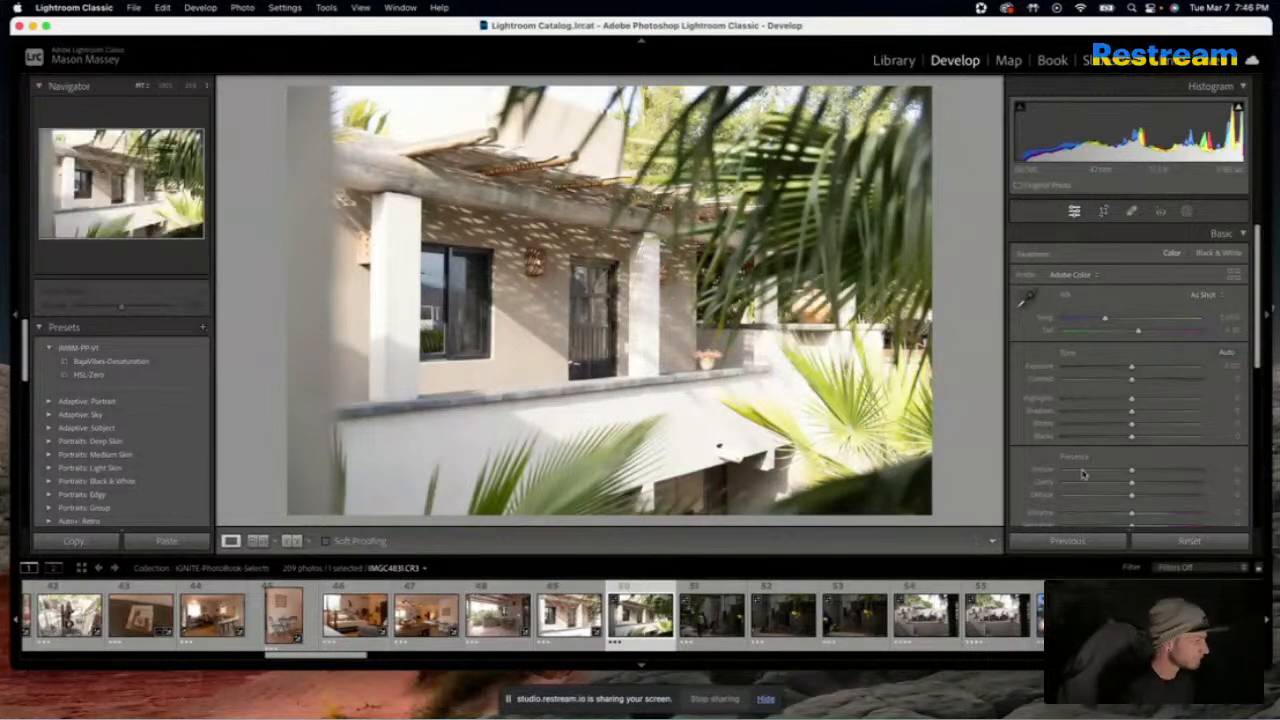
{"action": "left_click", "coordinate": [1067, 541]}
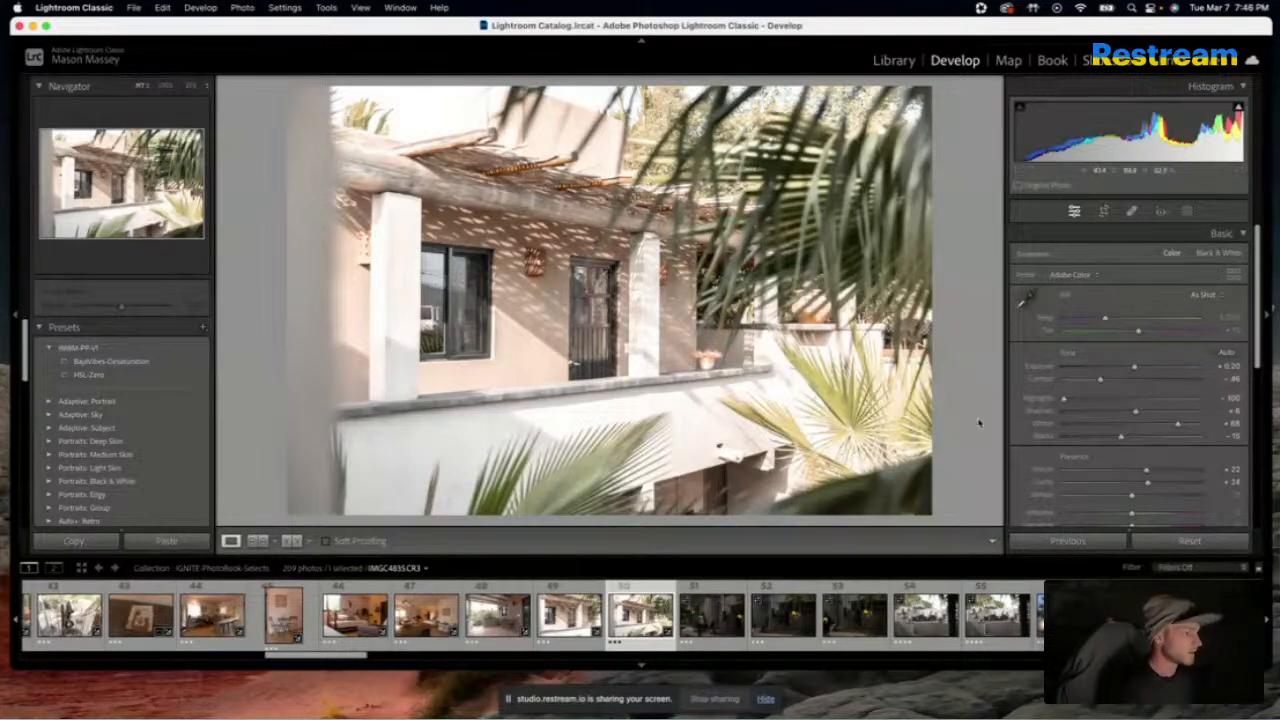
{"action": "key", "text": "Right"}
{"action": "left_click", "coordinate": [1048, 541]}
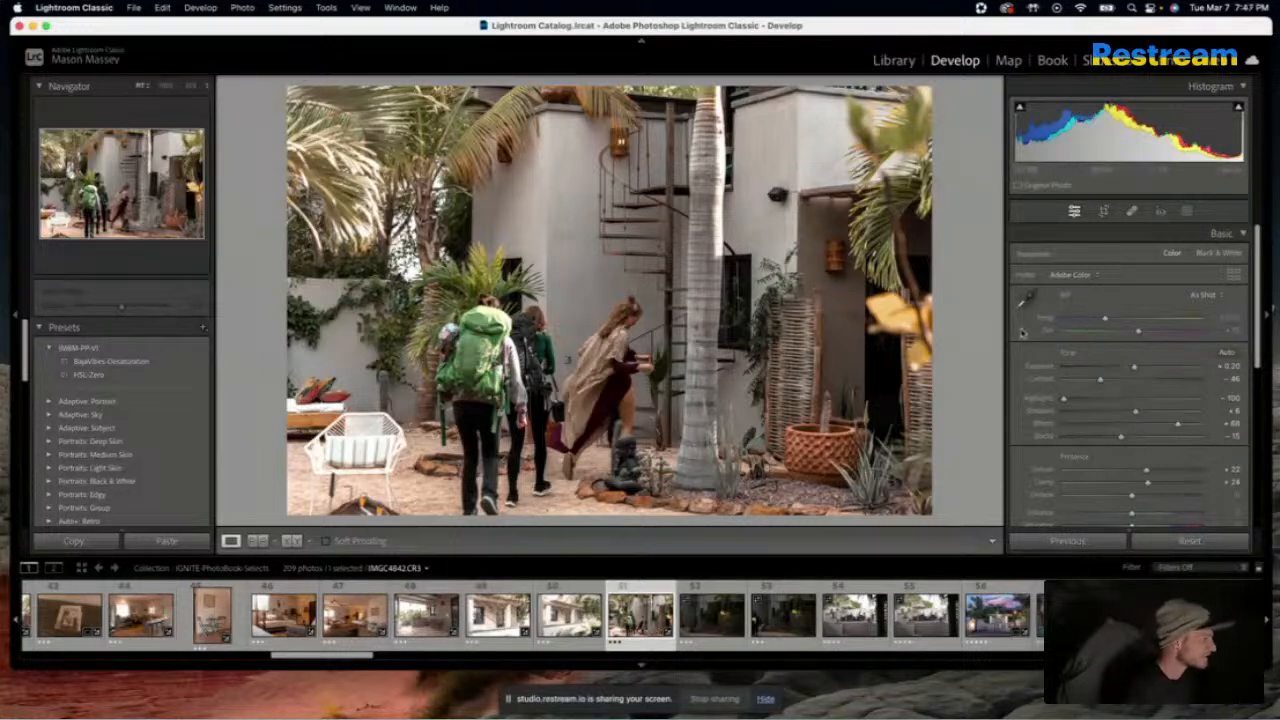
{"action": "key", "text": "Right"}
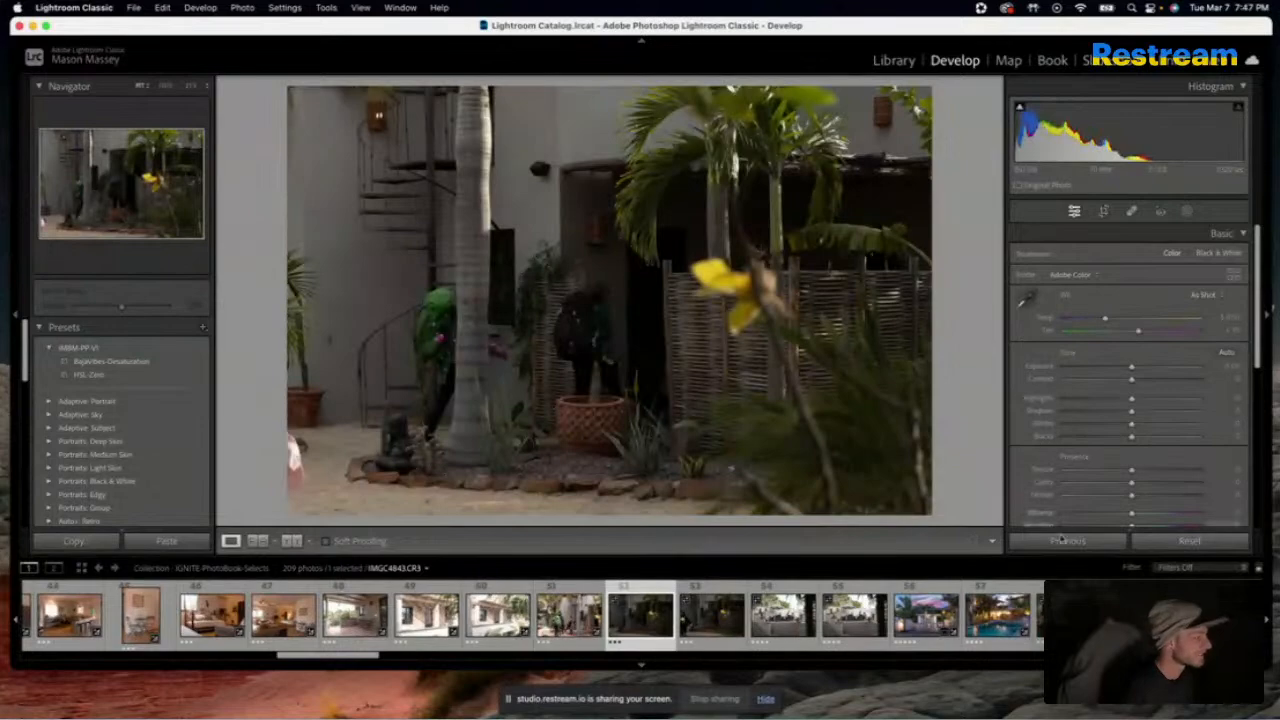
{"action": "left_click", "coordinate": [1064, 548]}
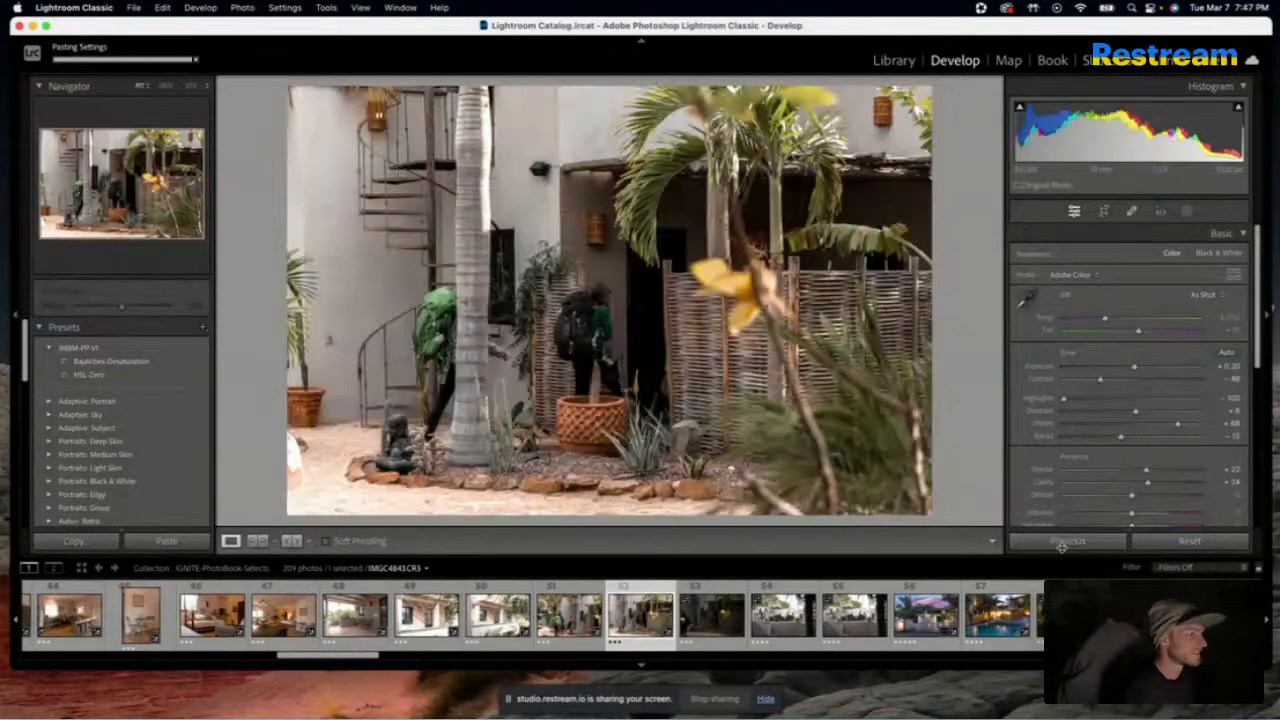
Compare the two edited spiral-staircase courtyard photos with their originals, one after the other
{"action": "key", "text": "Left"}
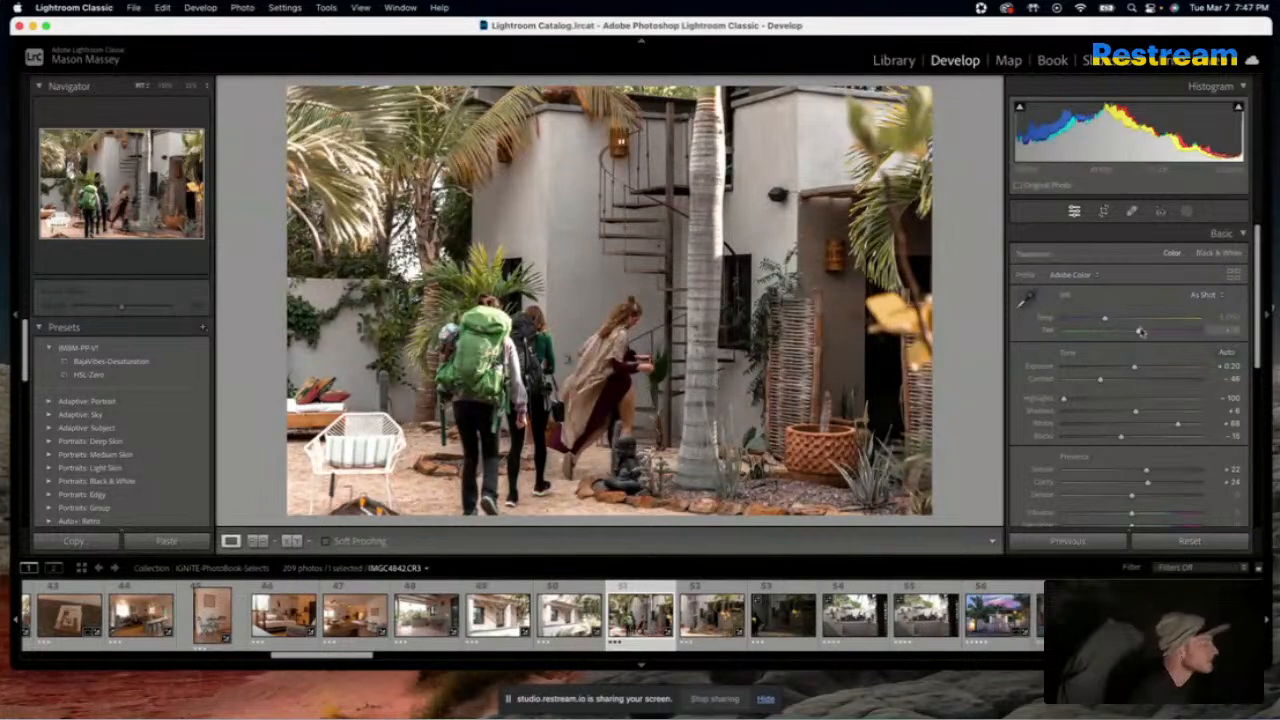
{"action": "key", "text": "backslash"}
{"action": "key", "text": "backslash"}
{"action": "key", "text": "backslash"}
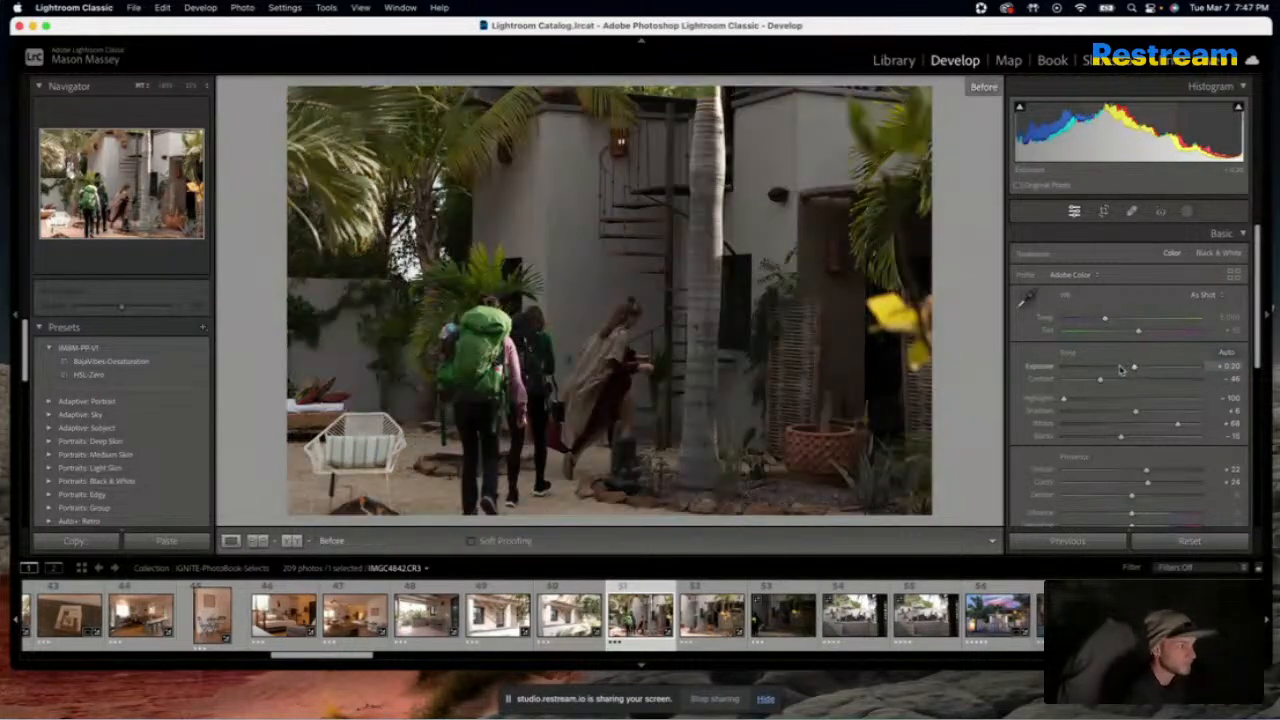
{"action": "key", "text": "backslash"}
{"action": "key", "text": "Right"}
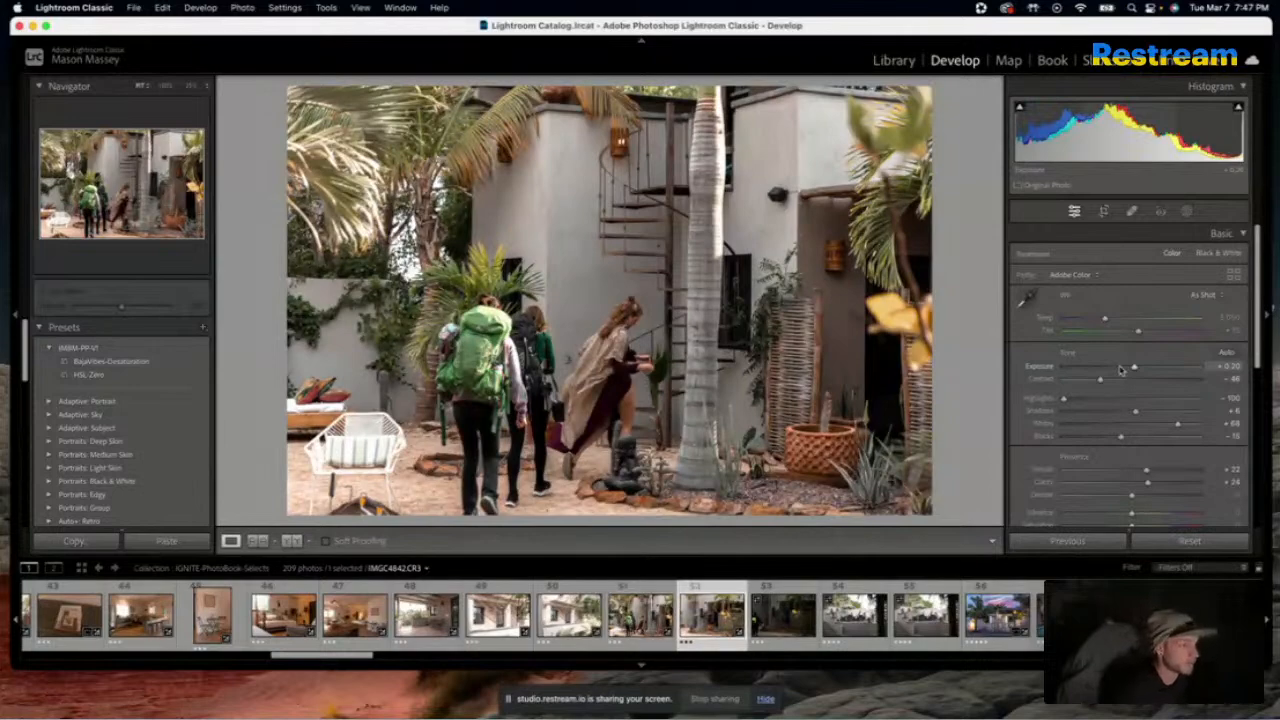
{"action": "key", "text": "backslash"}
{"action": "key", "text": "backslash"}
{"action": "key", "text": "backslash"}
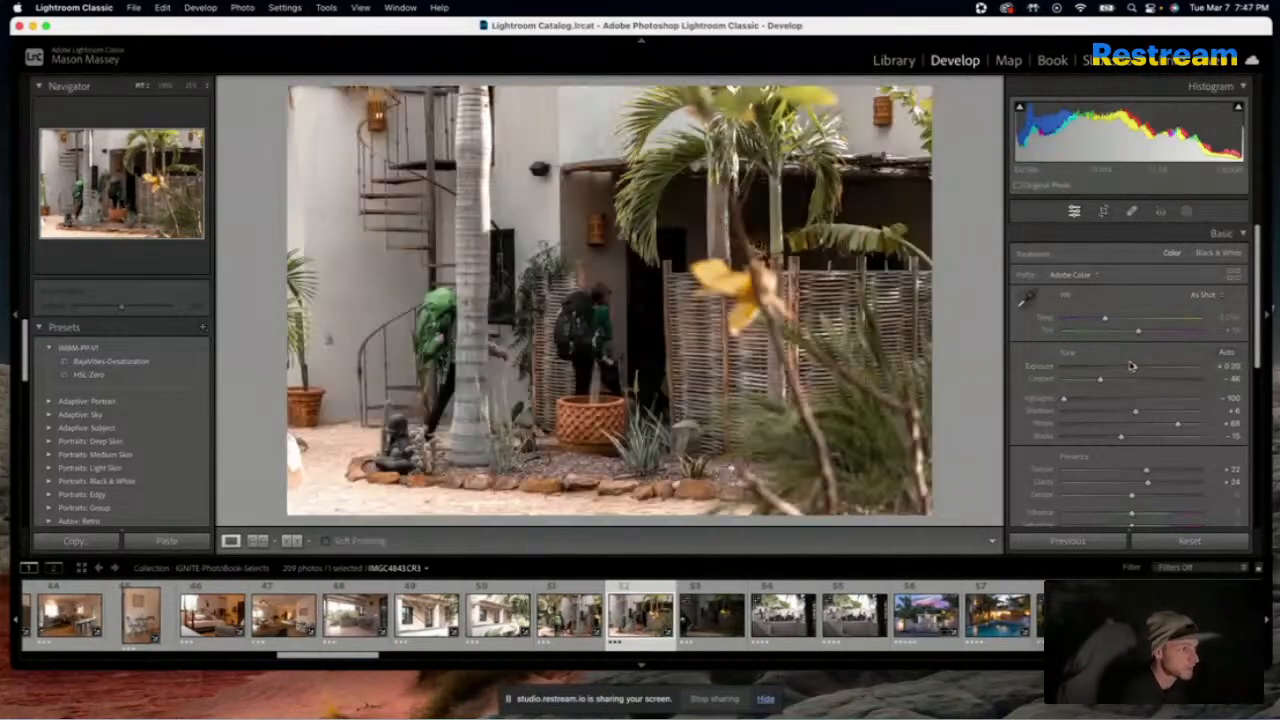
{"action": "key", "text": "backslash"}
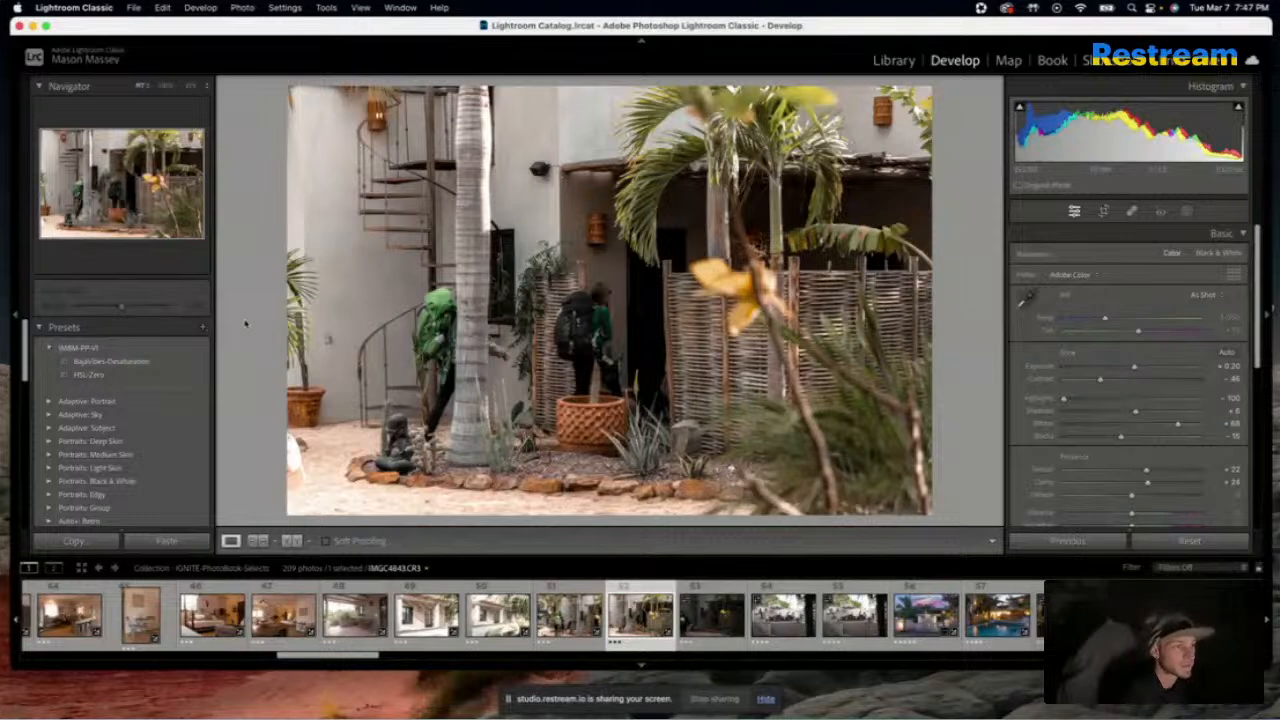
Save the second courtyard photo's settings as a develop preset named BajaVibes-Boosted in the IMBM-PP-V1 group
{"action": "left_click", "coordinate": [203, 327]}
{"action": "left_click", "coordinate": [233, 344]}
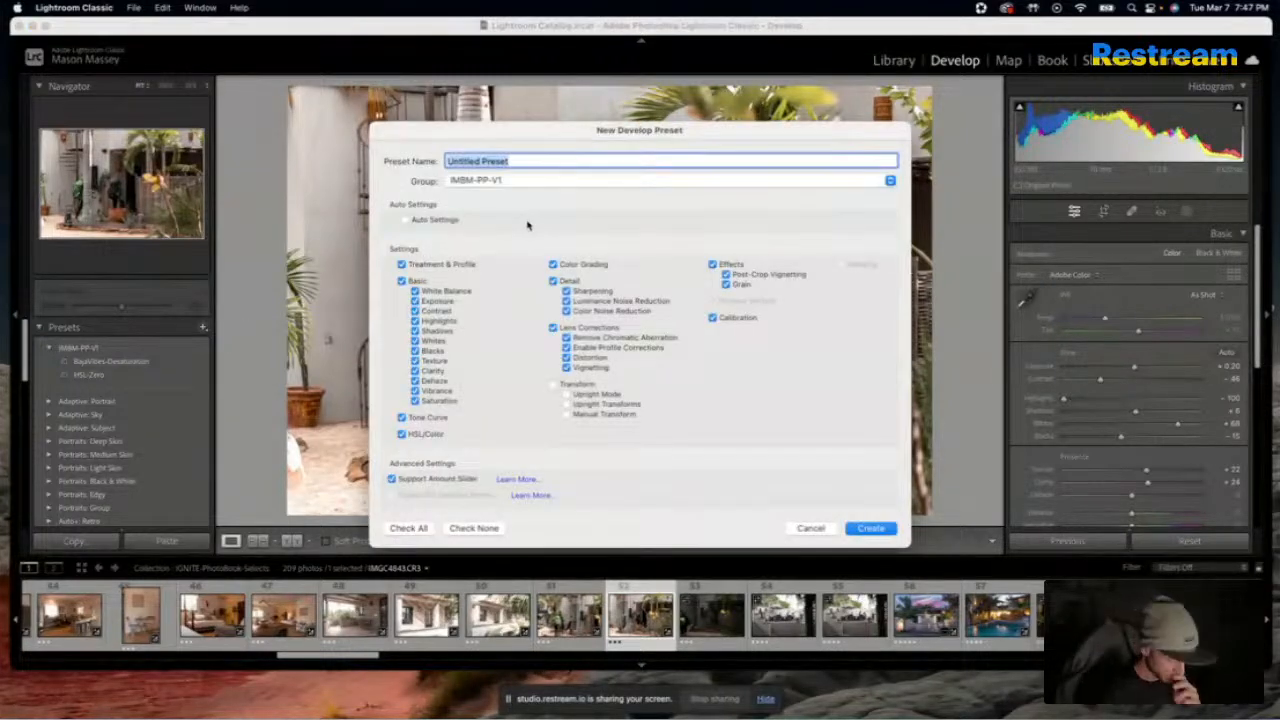
{"action": "type", "text": "B"}
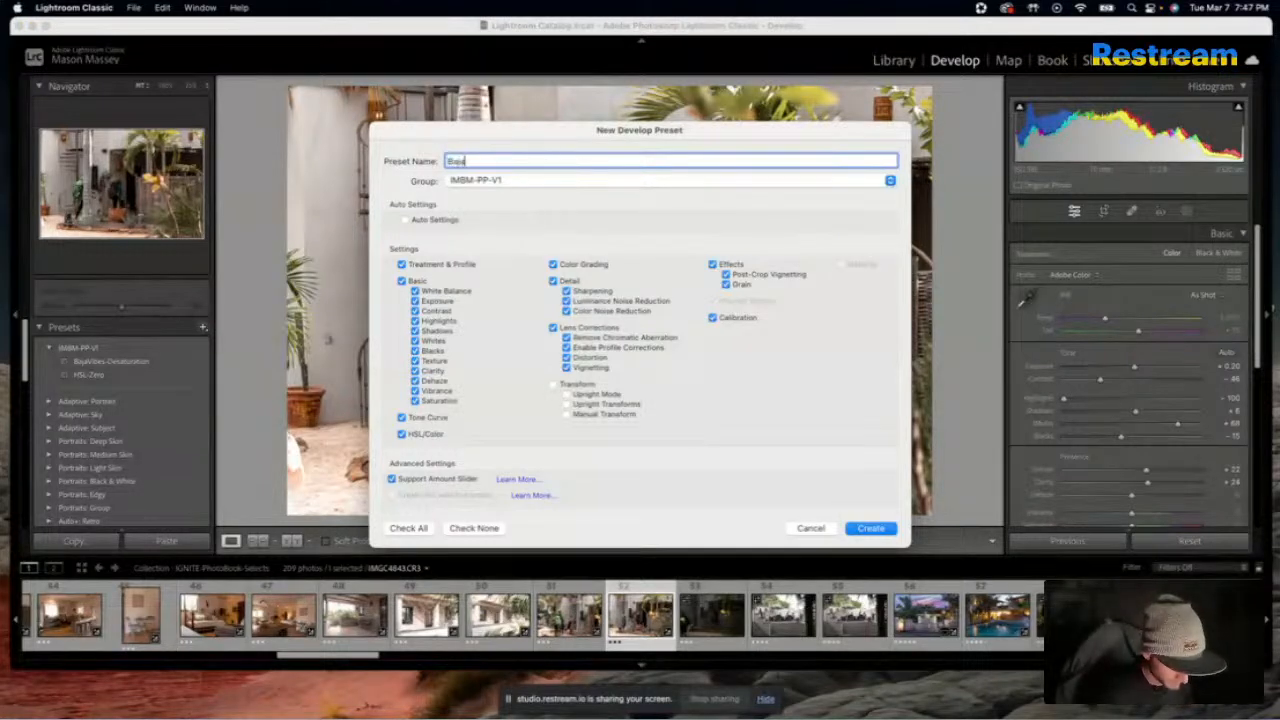
{"action": "type", "text": "ajaVibes-"}
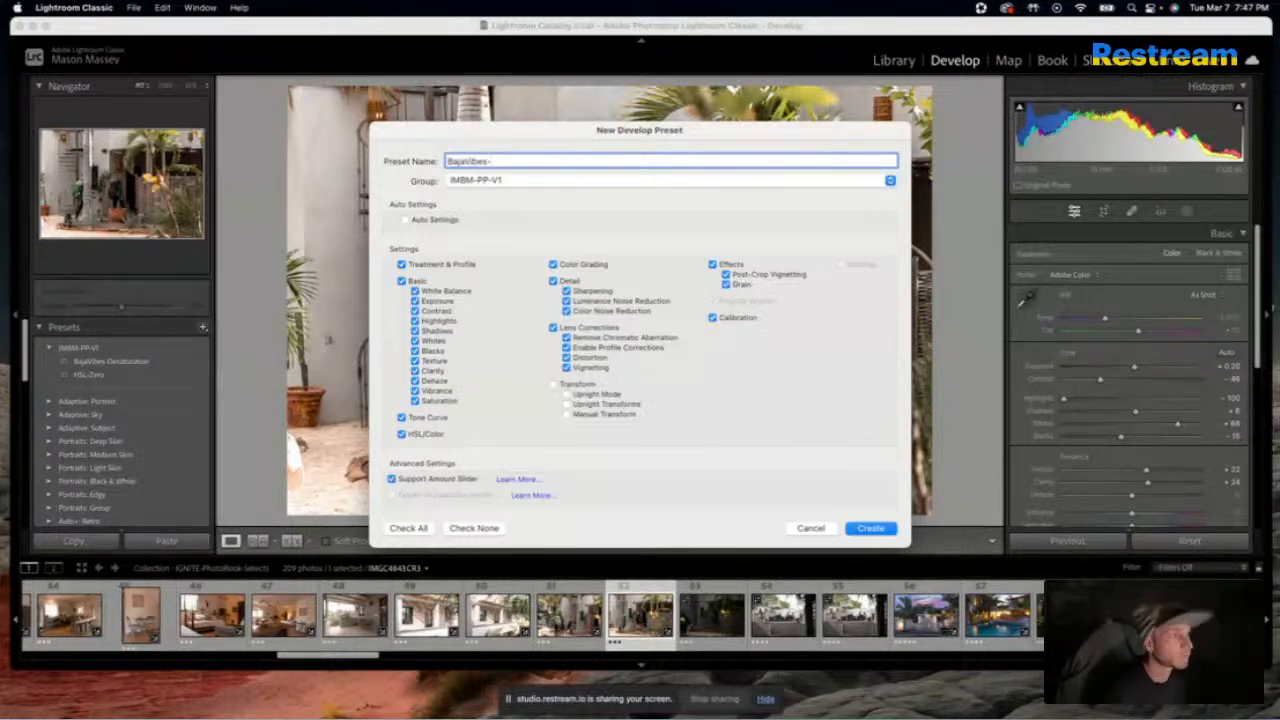
{"action": "type", "text": "Boosted"}
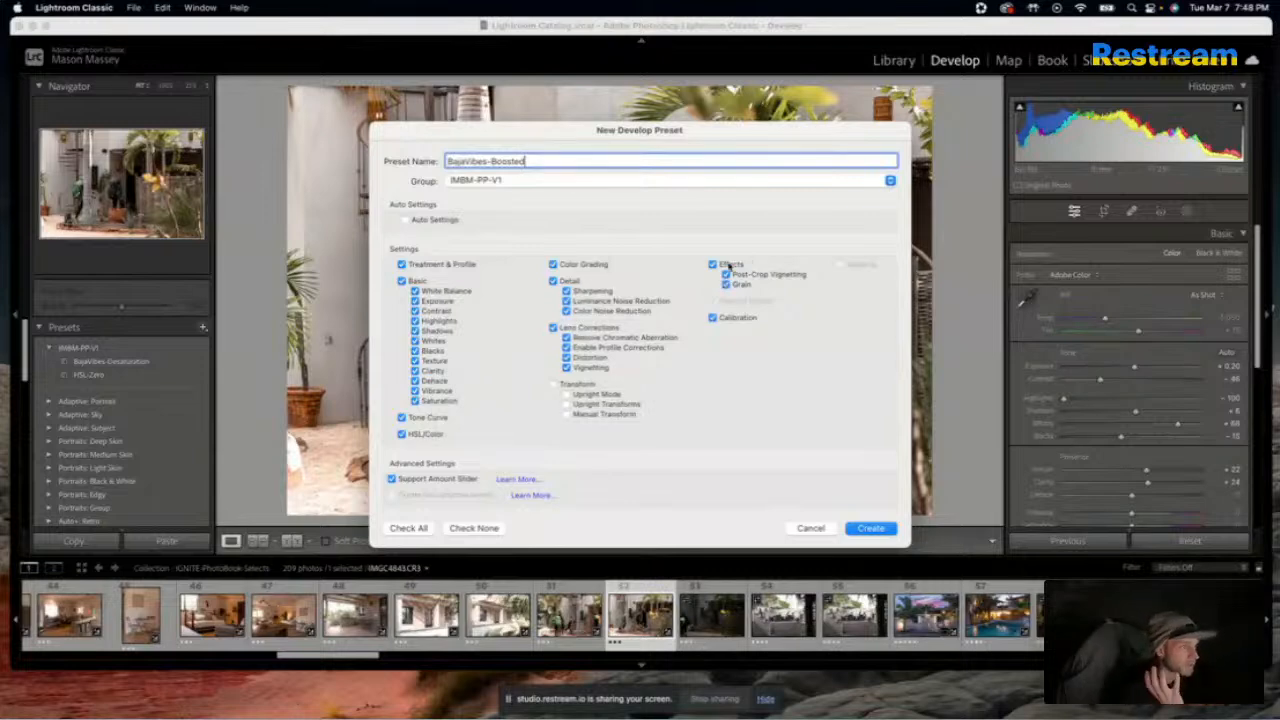
{"action": "left_click", "coordinate": [879, 535]}
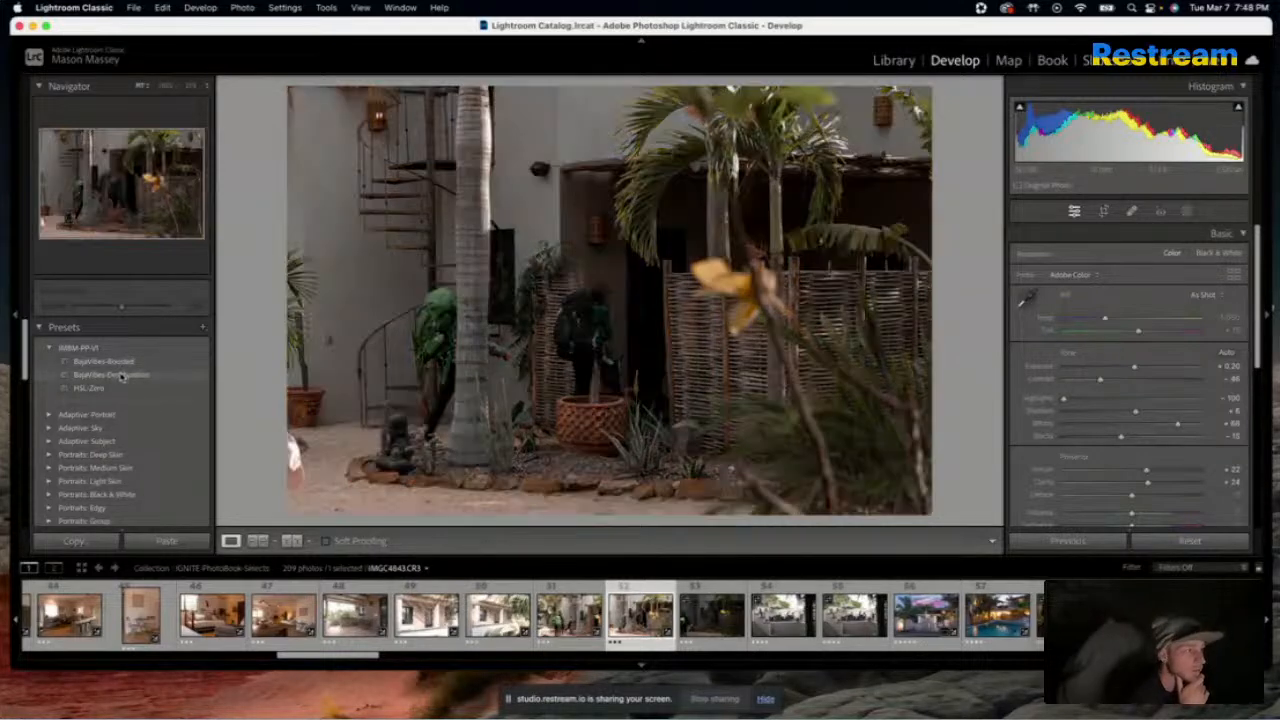
Try the BajaVibes-Desaturation preset on the courtyard photo and switch back to BajaVibes-Boosted
{"action": "left_click", "coordinate": [112, 375]}
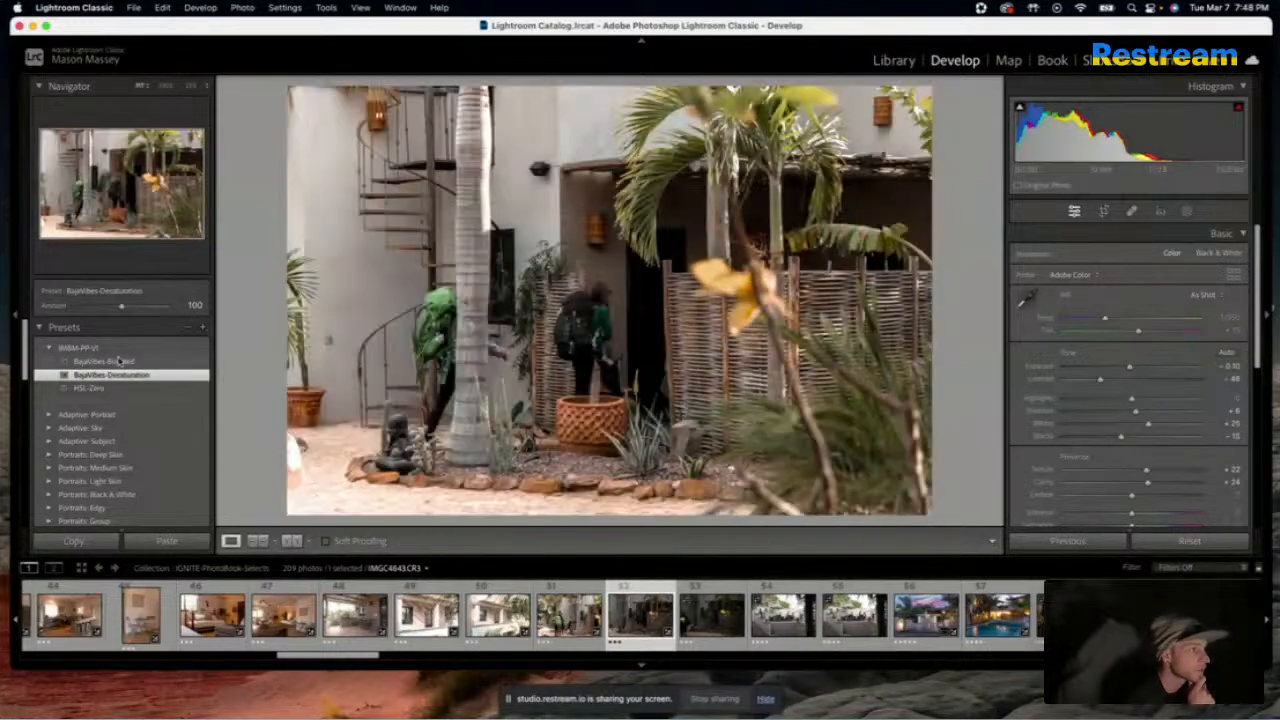
{"action": "left_click", "coordinate": [122, 365]}
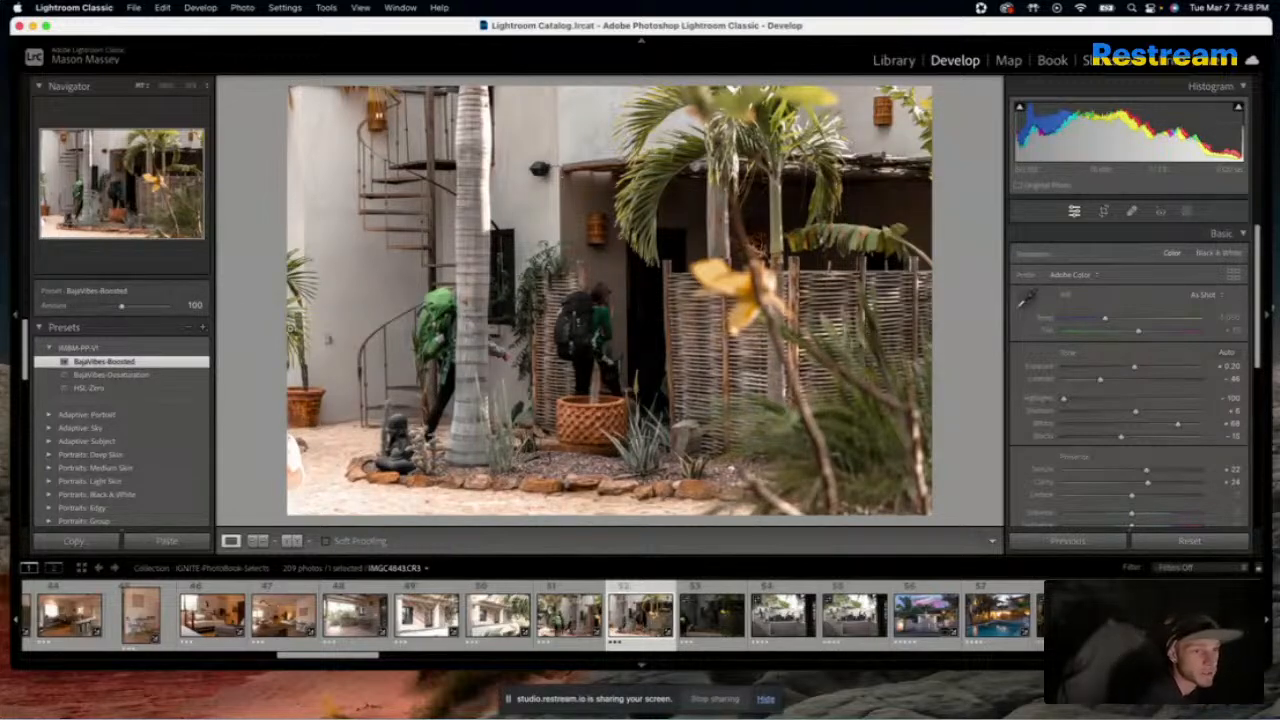
{"action": "right_click", "coordinate": [138, 361]}
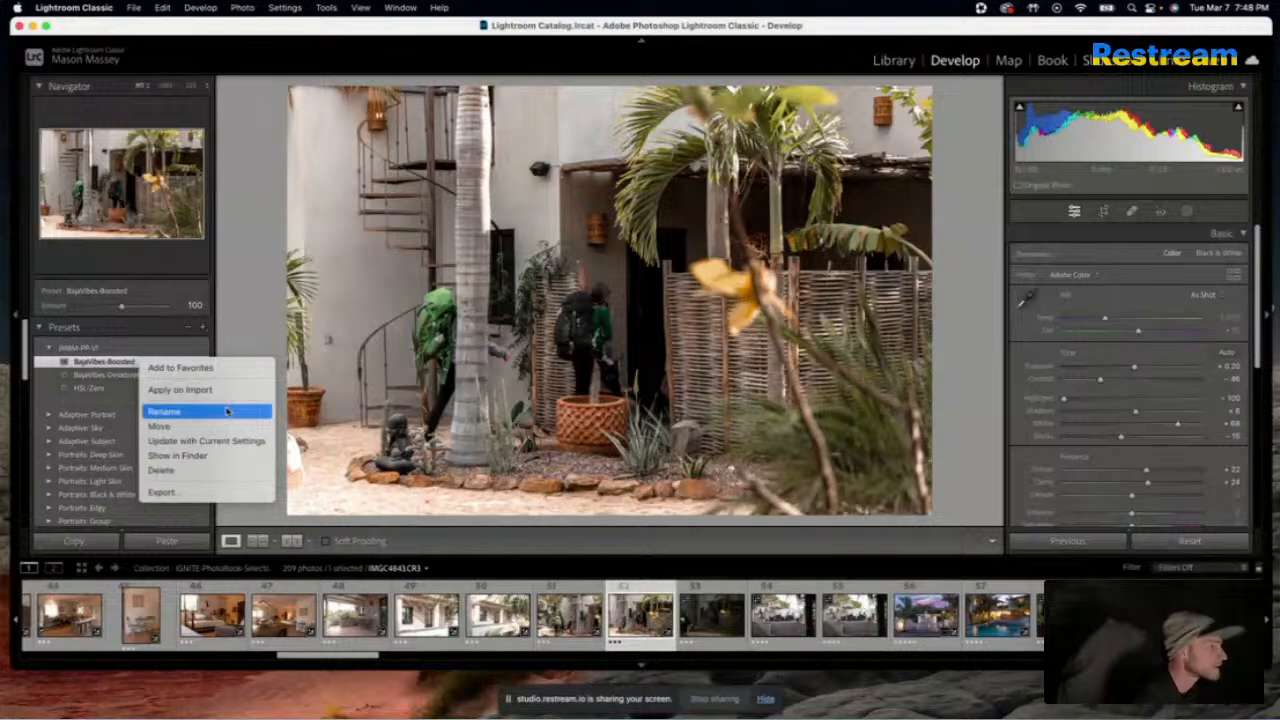
Reset the courtyard photo's Highlights to 0 and update the BajaVibes-Boosted preset with the current settings
{"action": "left_click", "coordinate": [1175, 397]}
{"action": "left_click_drag", "start_coordinate": [1175, 398], "coordinate": [1124, 402]}
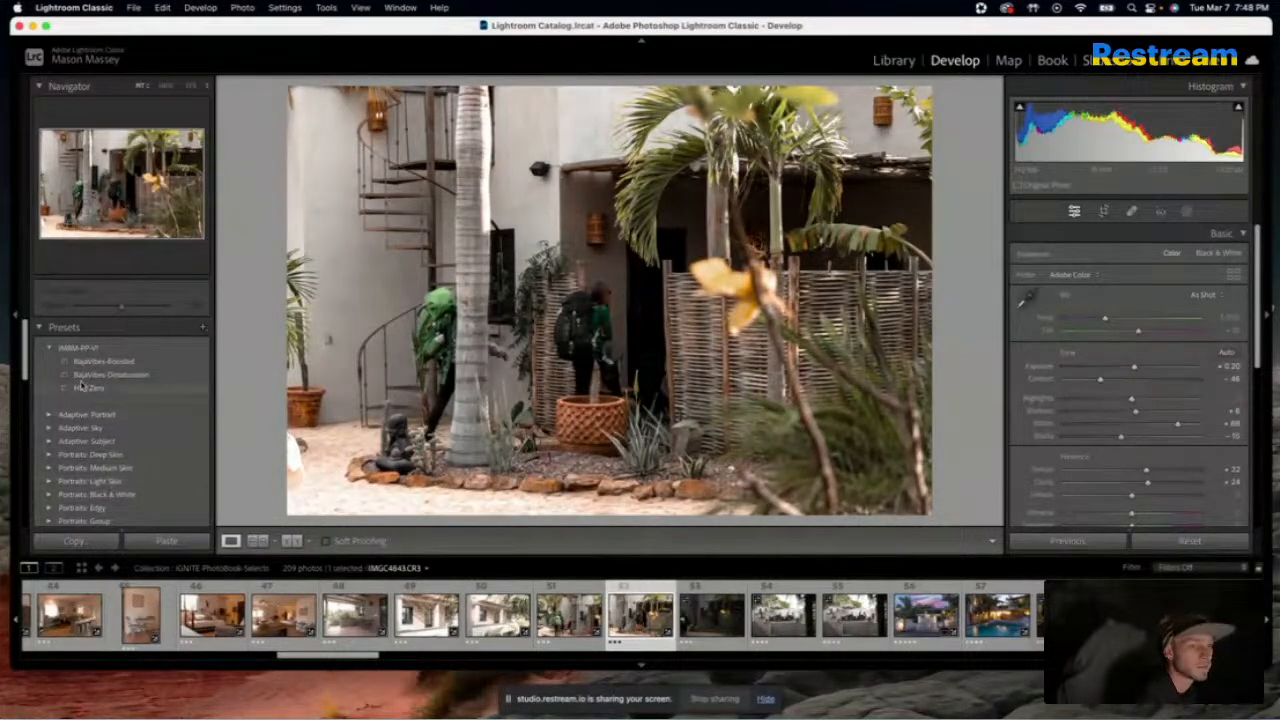
{"action": "right_click", "coordinate": [181, 360]}
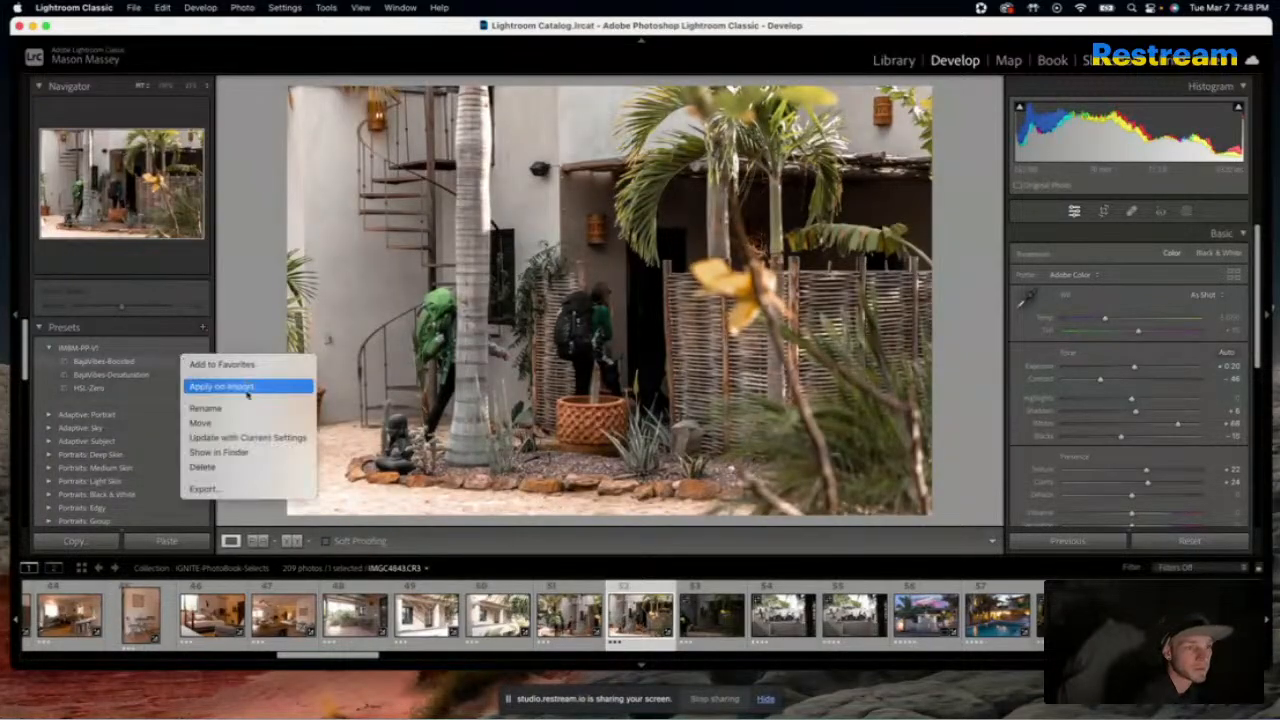
{"action": "left_click", "coordinate": [232, 438]}
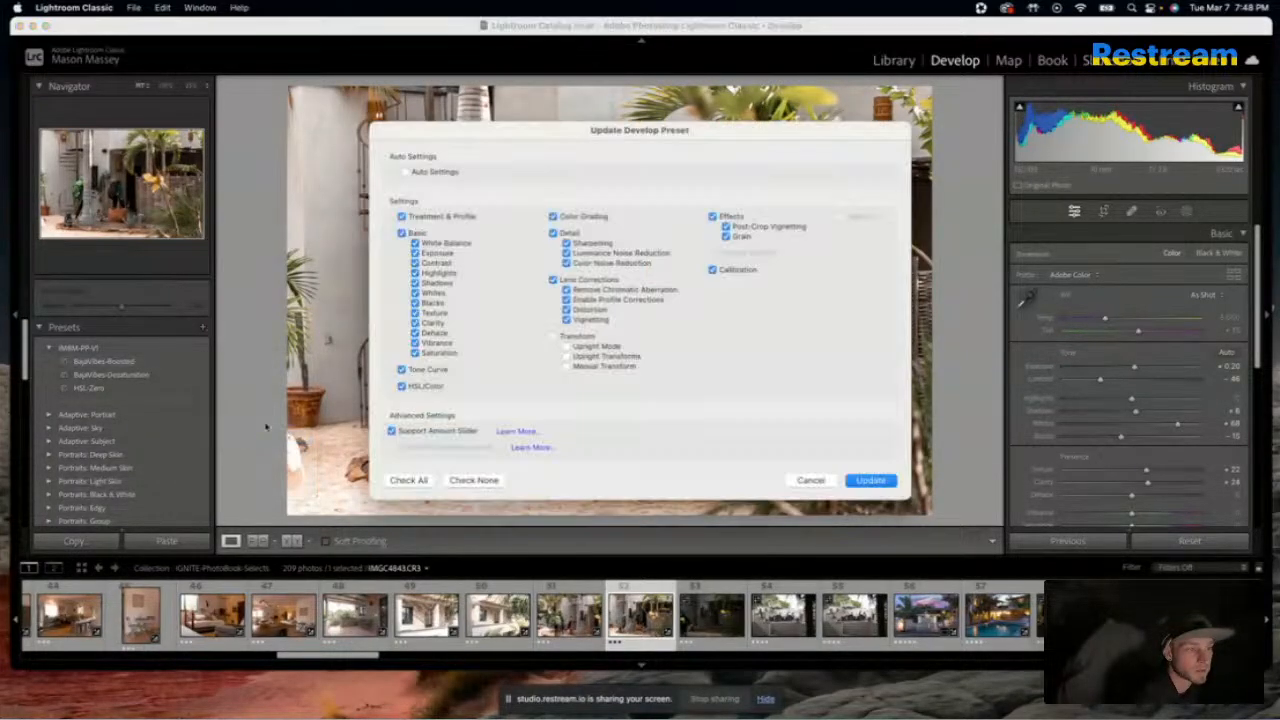
{"action": "left_click", "coordinate": [869, 479]}
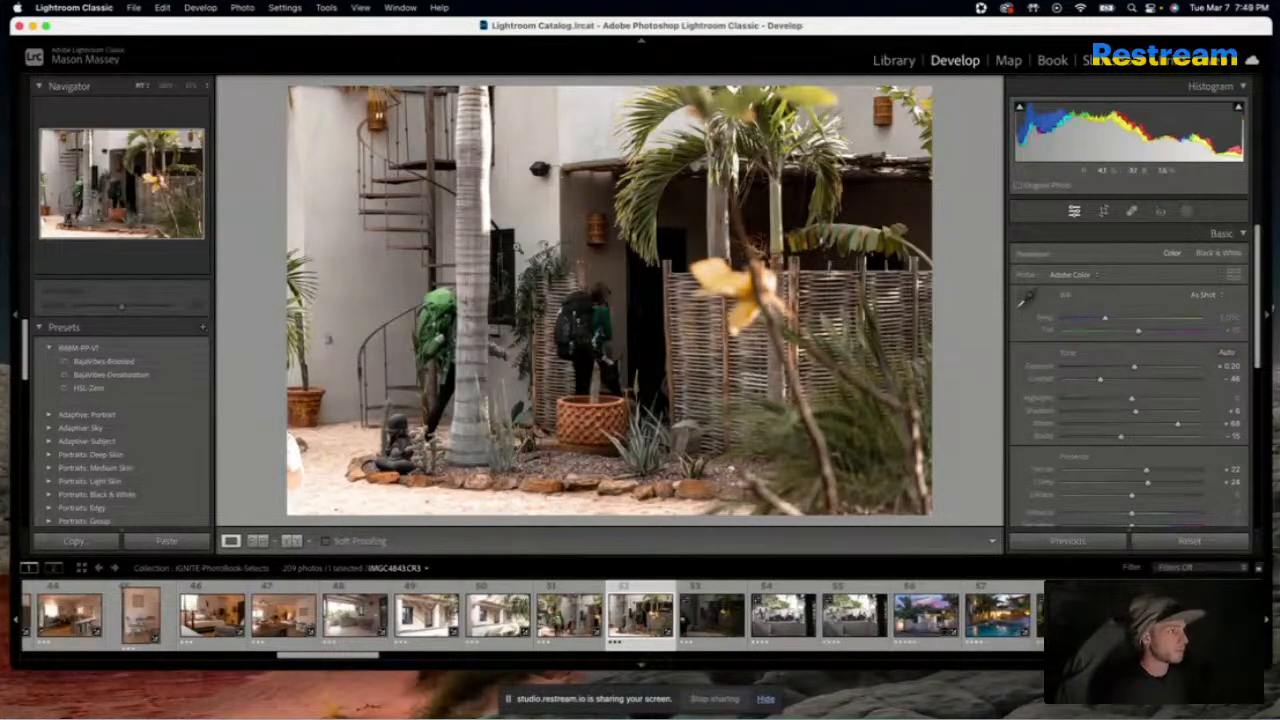
{"action": "mouse_move", "coordinate": [1132, 400]}
{"action": "left_mouse_down"}
{"action": "mouse_move", "coordinate": [1016, 410]}
{"action": "mouse_move", "coordinate": [1139, 403]}
{"action": "left_mouse_up"}
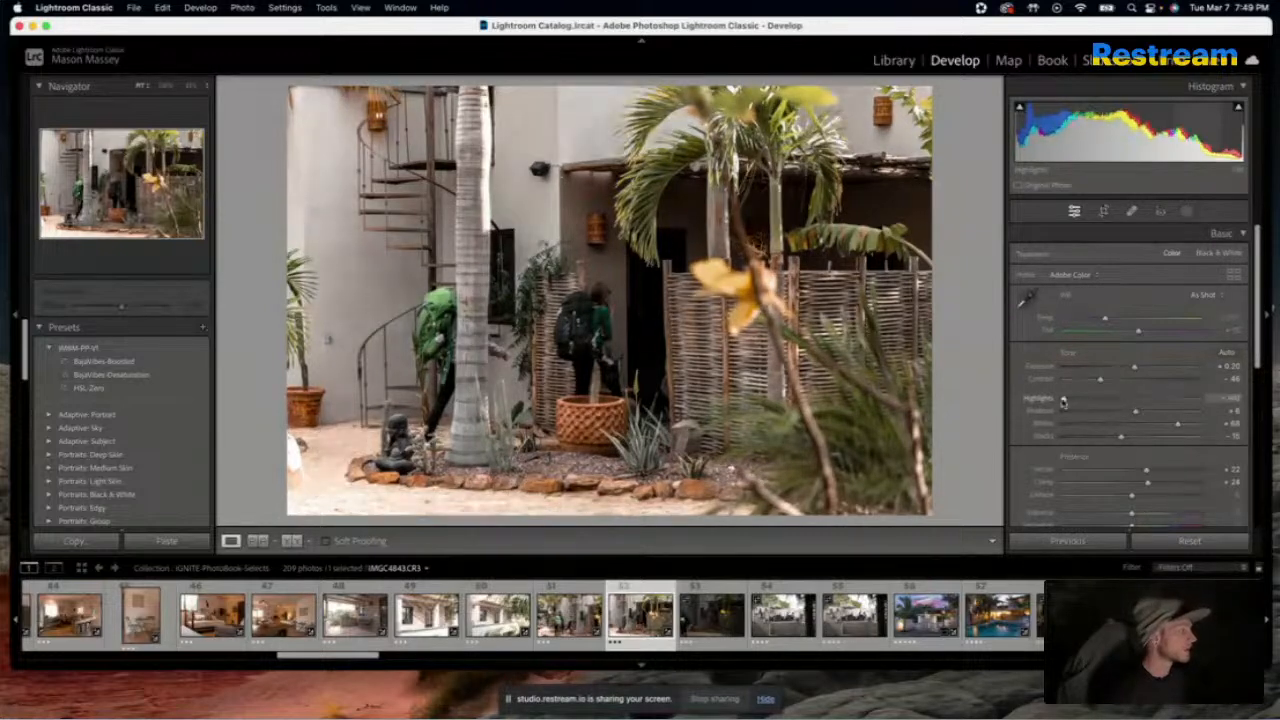
{"action": "left_click", "coordinate": [370, 620]}
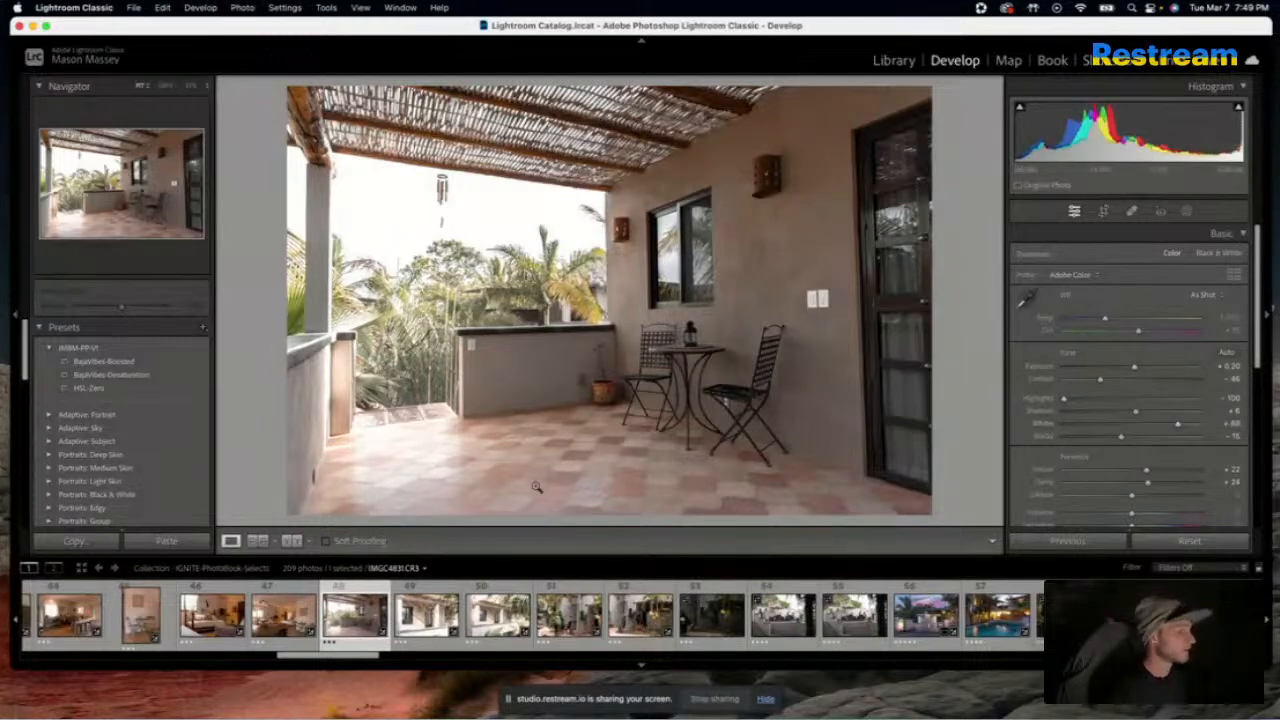
{"action": "left_click", "coordinate": [640, 616]}
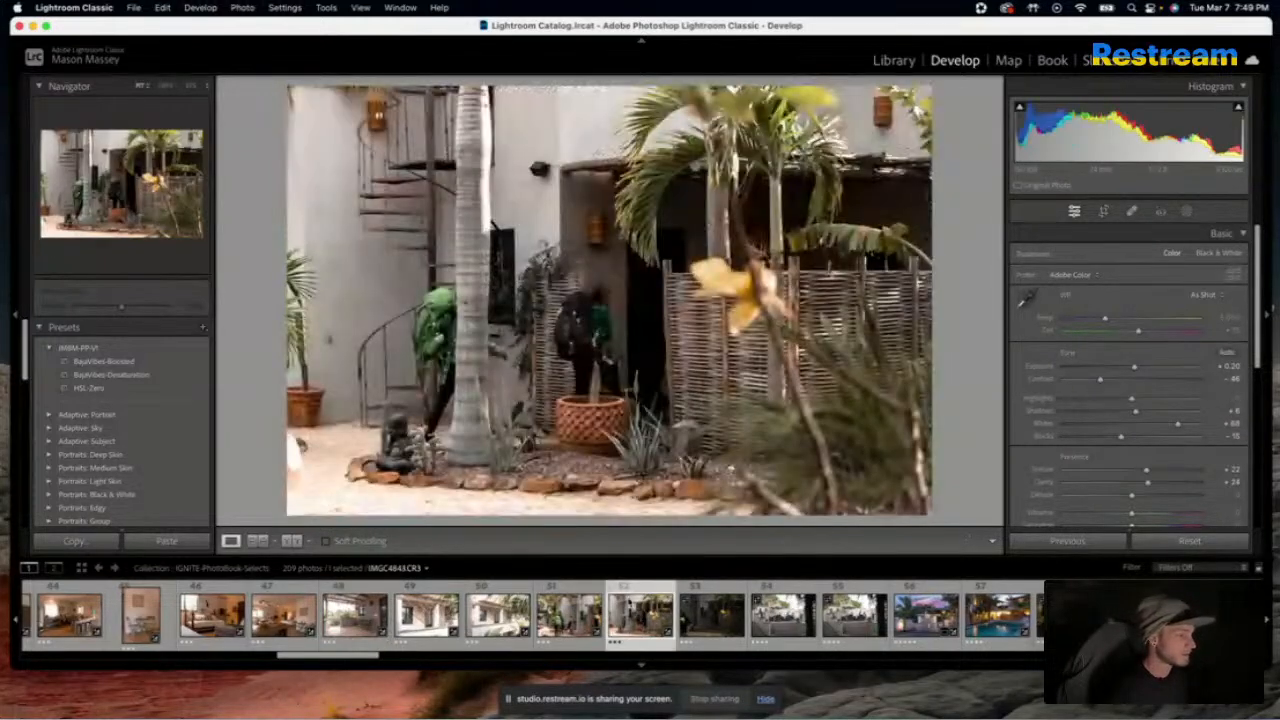
Apply the BajaVibes-Boosted preset to the next courtyard photo, with the neon backpack, and compare it with the original
{"action": "key", "text": "Right"}
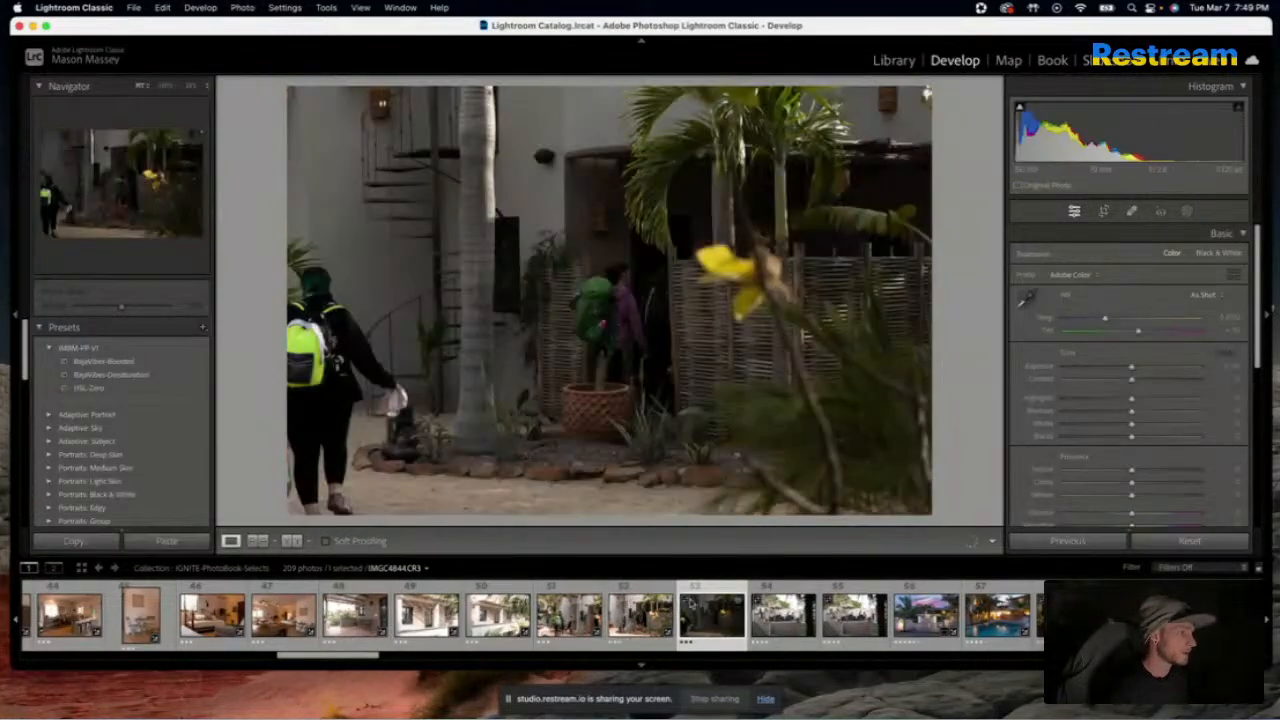
{"action": "left_click", "coordinate": [128, 362]}
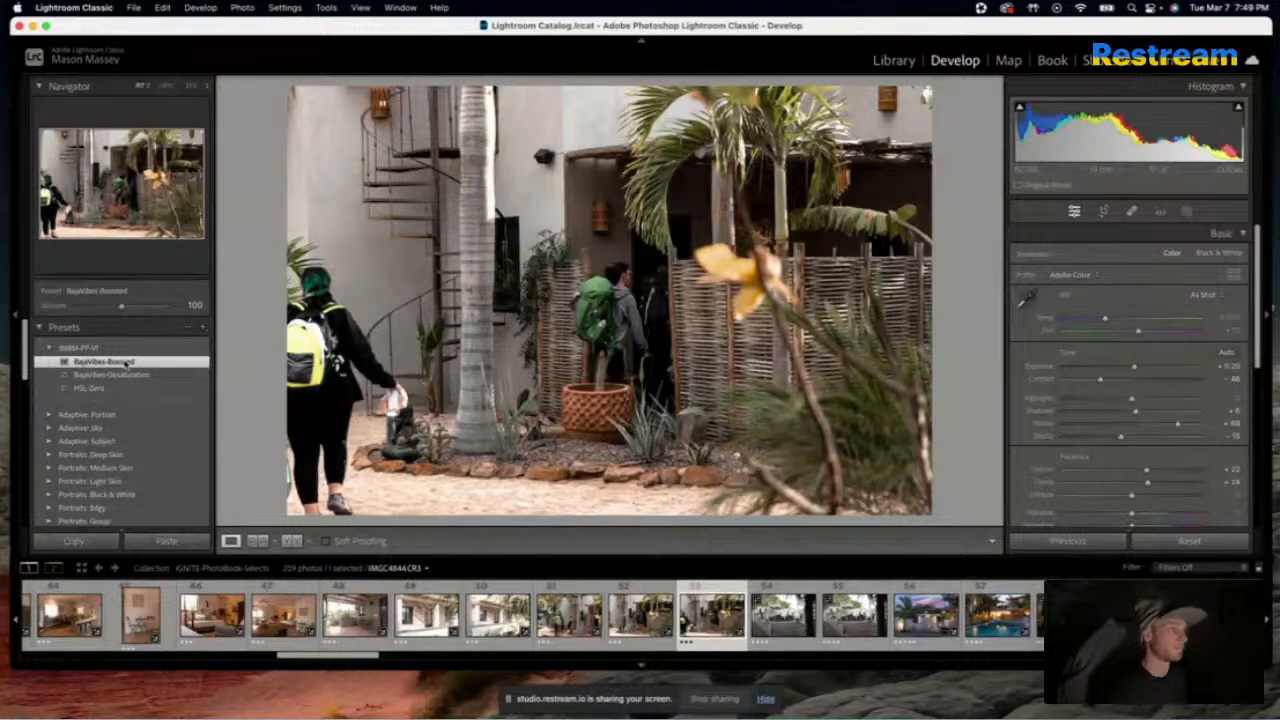
{"action": "key", "text": "backslash"}
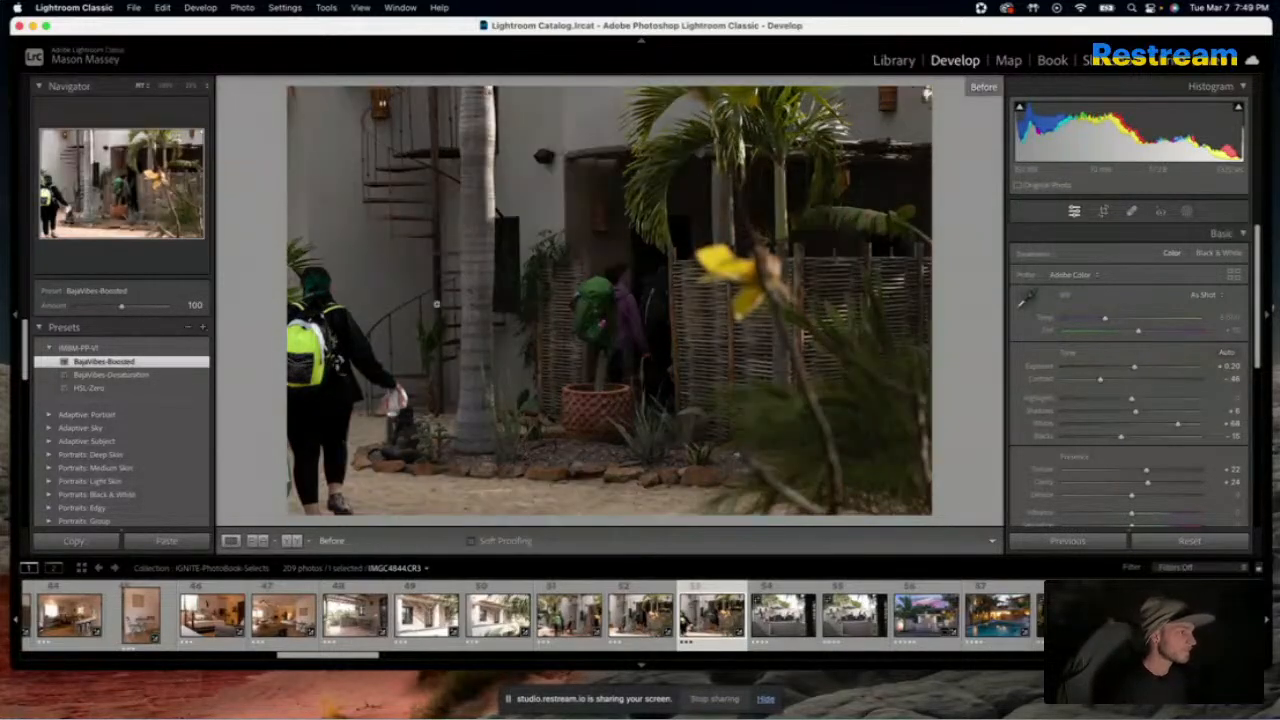
{"action": "key", "text": "backslash"}
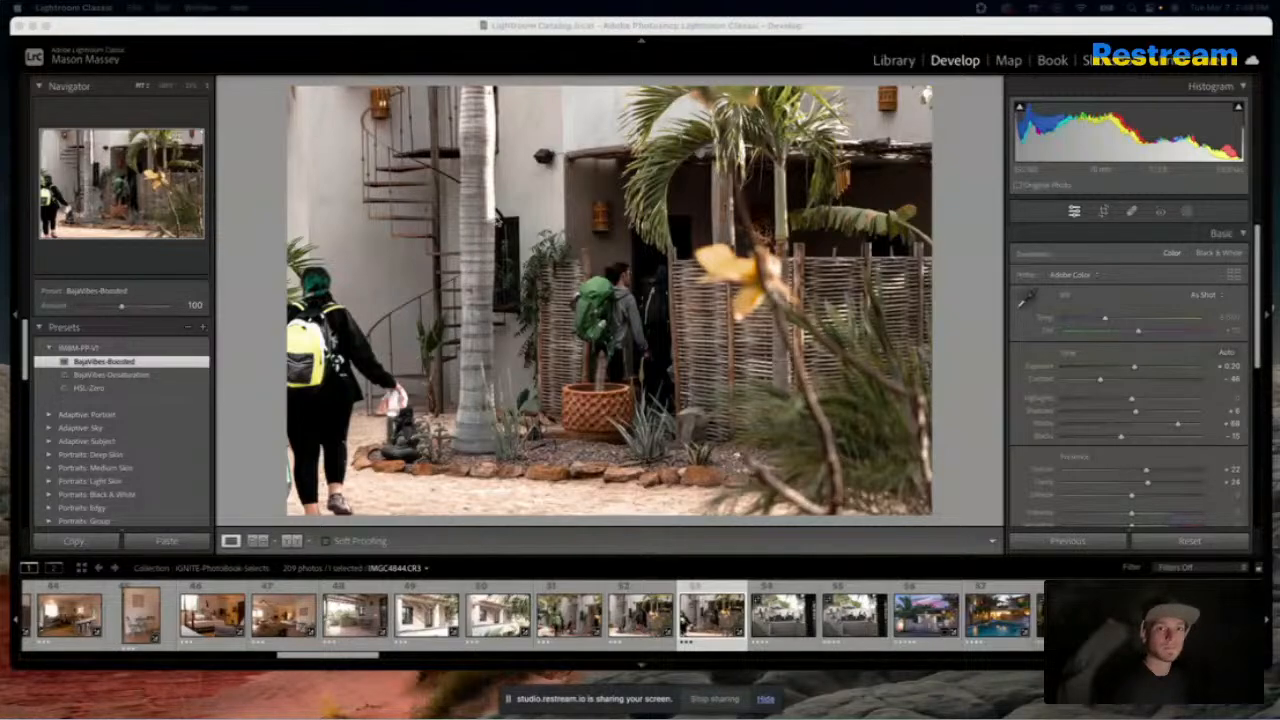
Apply the previous settings to the poolside umbrella photo, with Whites at +9 and Highlights at -81
{"action": "left_click", "coordinate": [790, 608]}
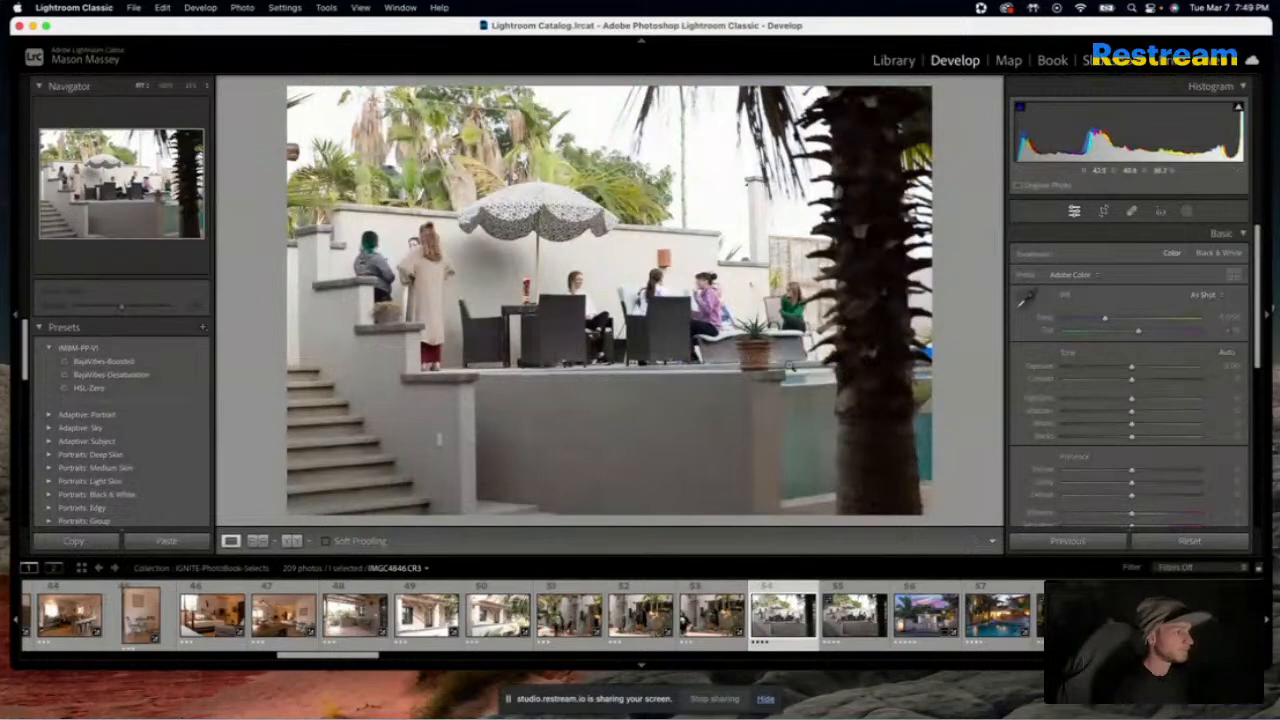
{"action": "left_click", "coordinate": [1078, 541]}
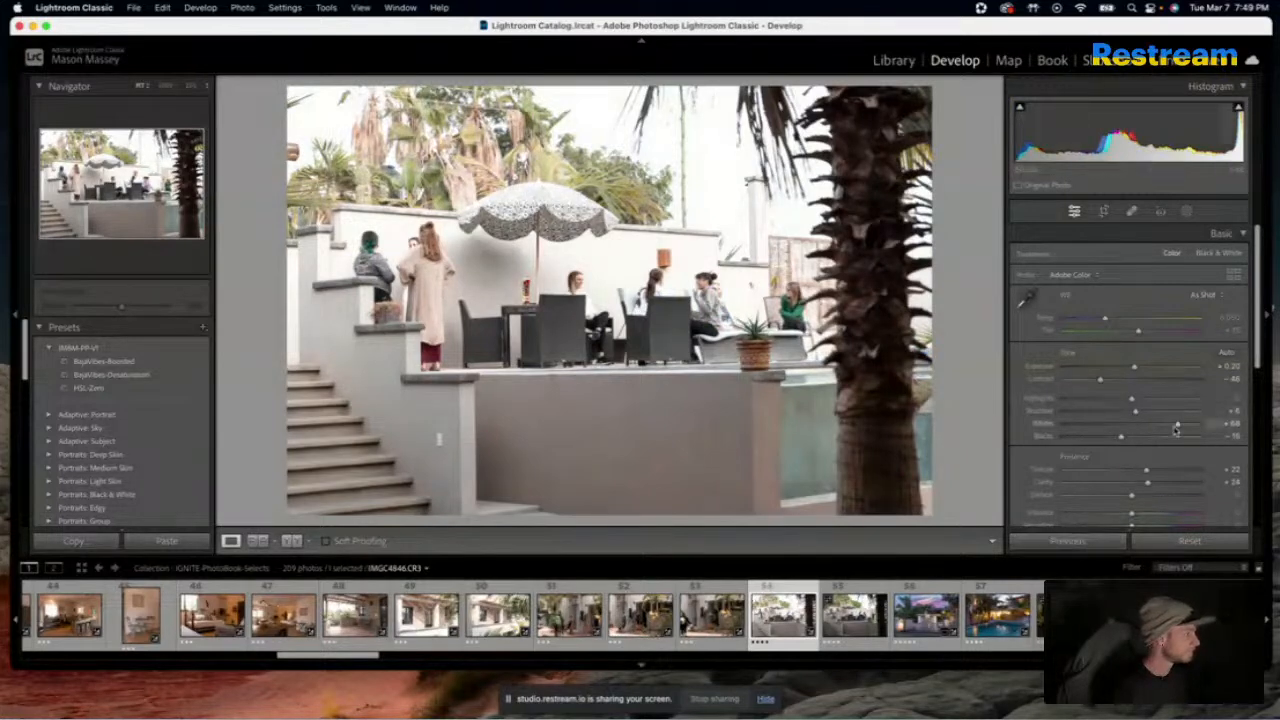
{"action": "left_click_drag", "start_coordinate": [1176, 427], "coordinate": [1138, 428]}
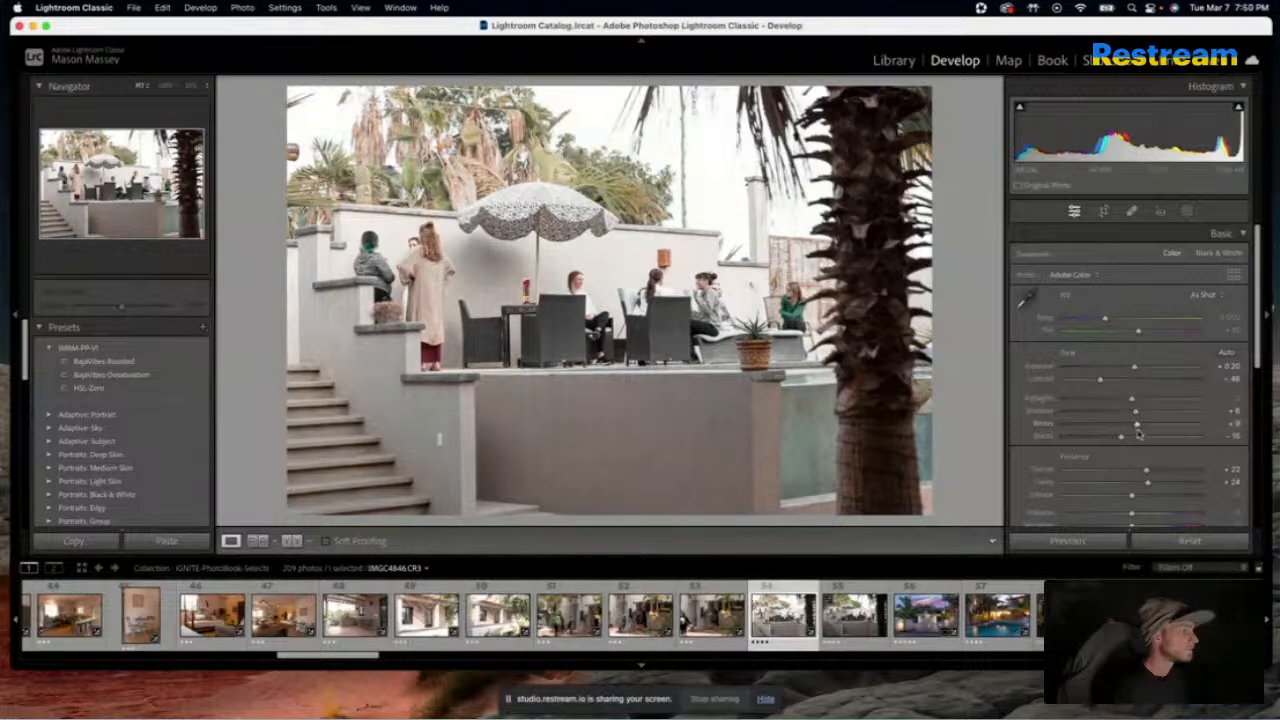
{"action": "left_click_drag", "start_coordinate": [1133, 402], "coordinate": [1076, 404]}
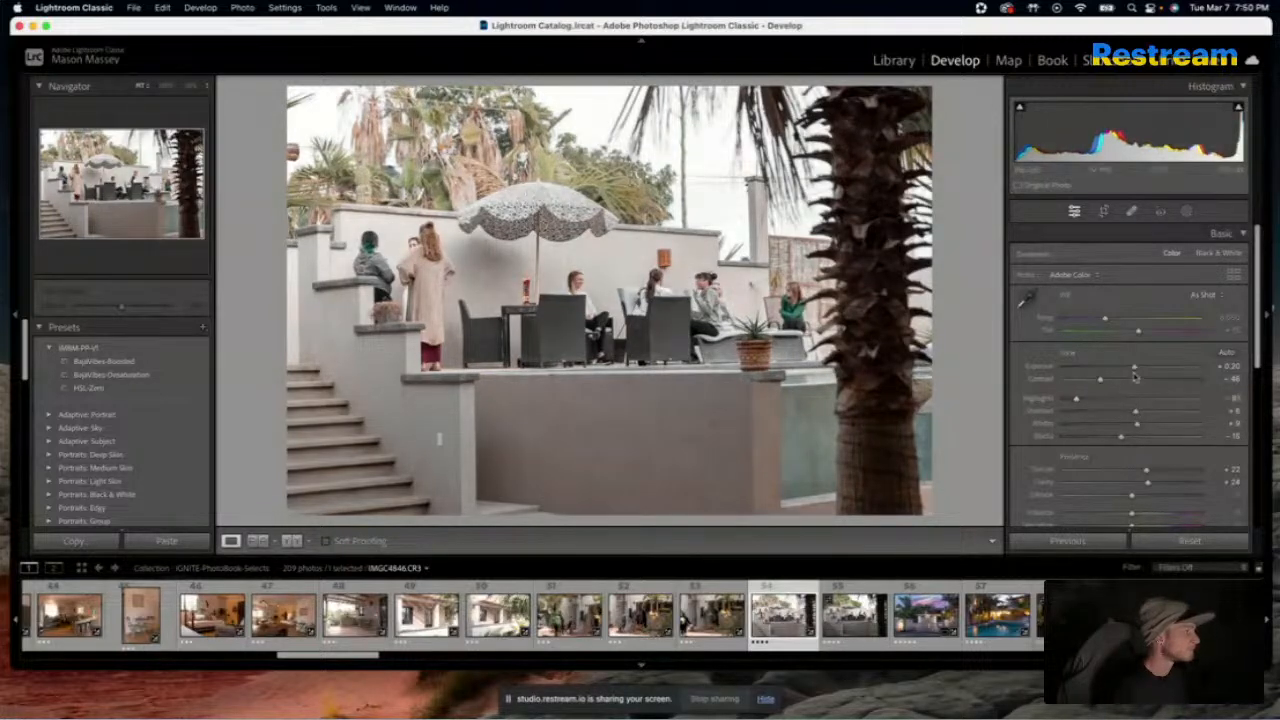
Compare the edited poolside umbrella photo repeatedly with its original
{"action": "key", "text": "backslash"}
{"action": "key", "text": "backslash"}
{"action": "key", "text": "backslash"}
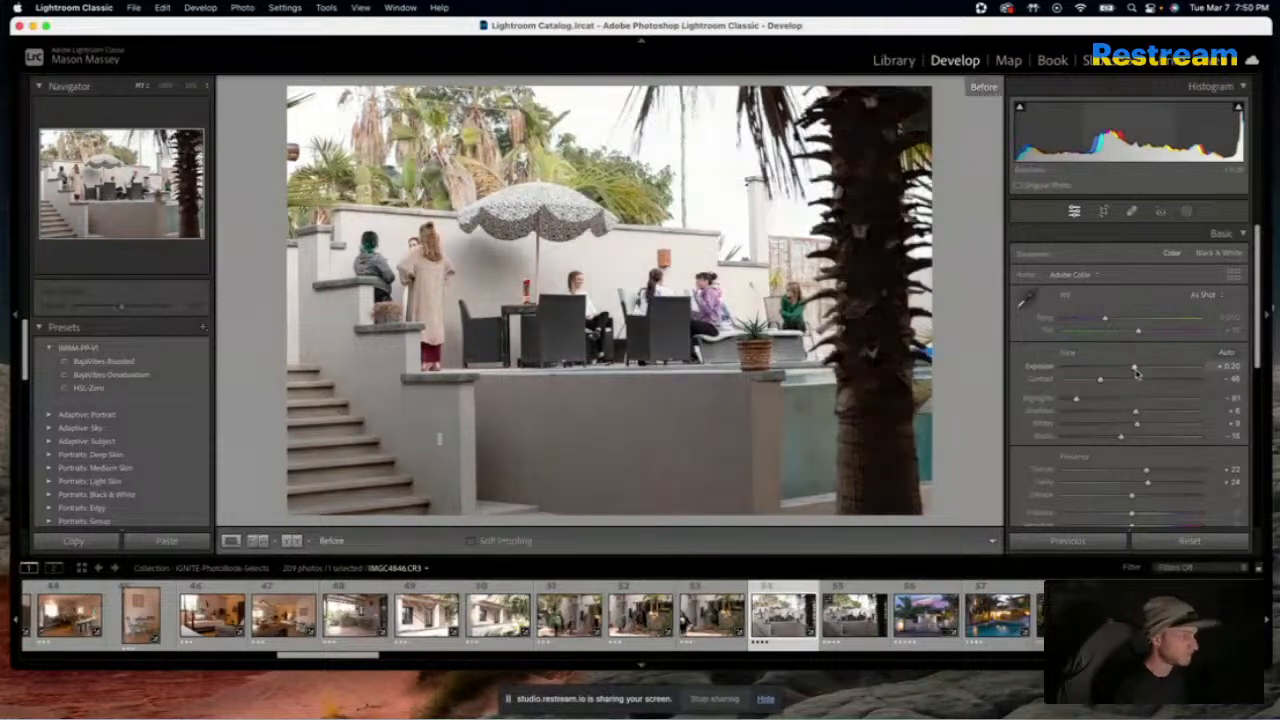
{"action": "key", "text": "backslash"}
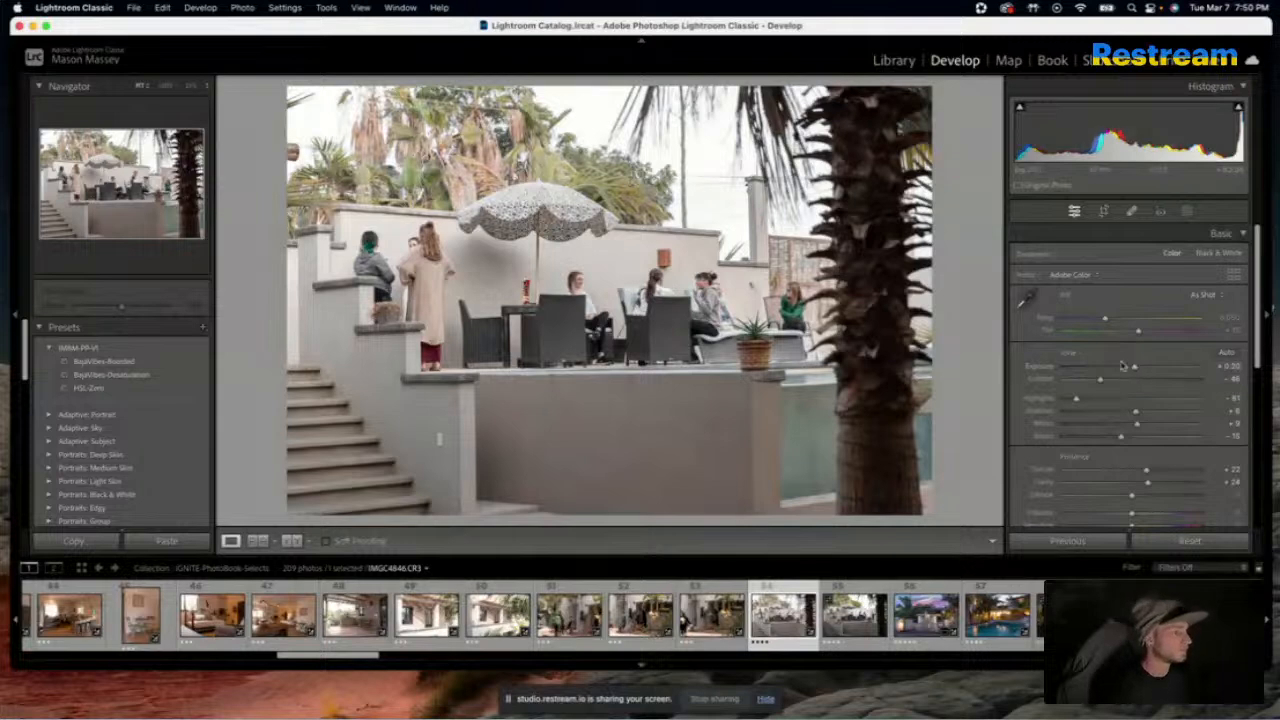
Apply the previous photo's settings to the next poolside umbrella photo
{"action": "key", "text": "Right"}
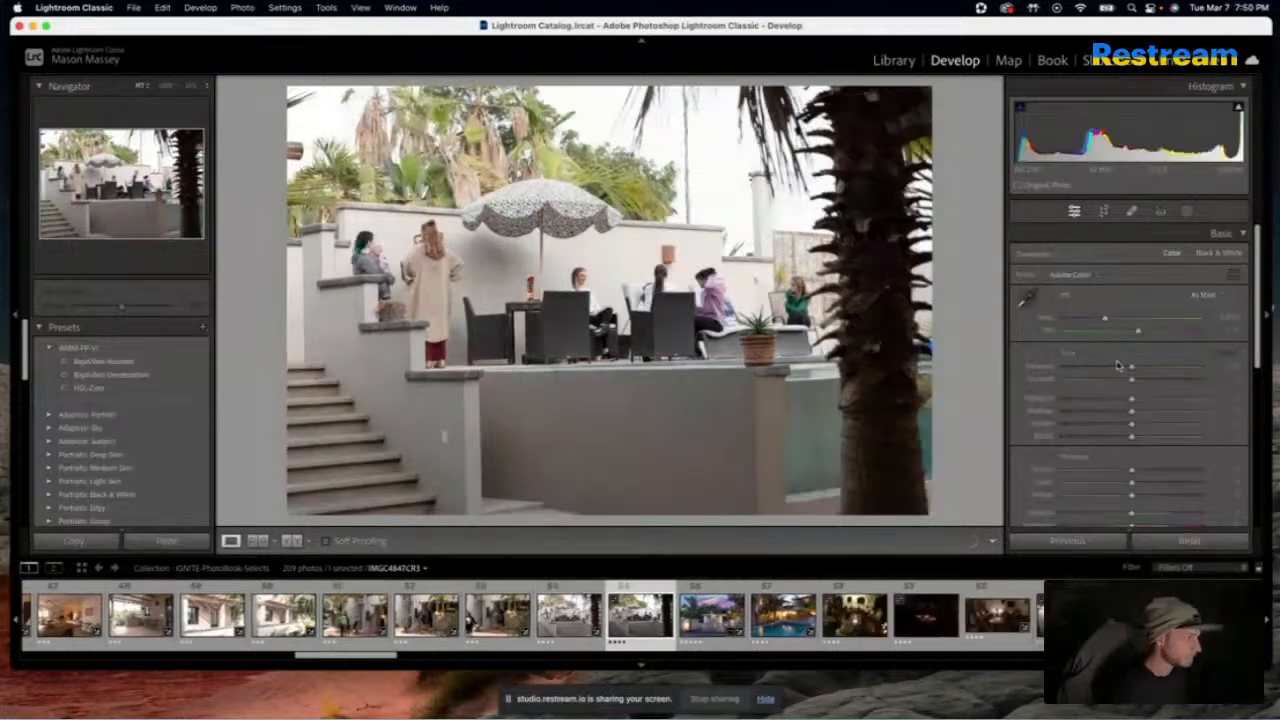
{"action": "left_click", "coordinate": [1095, 541]}
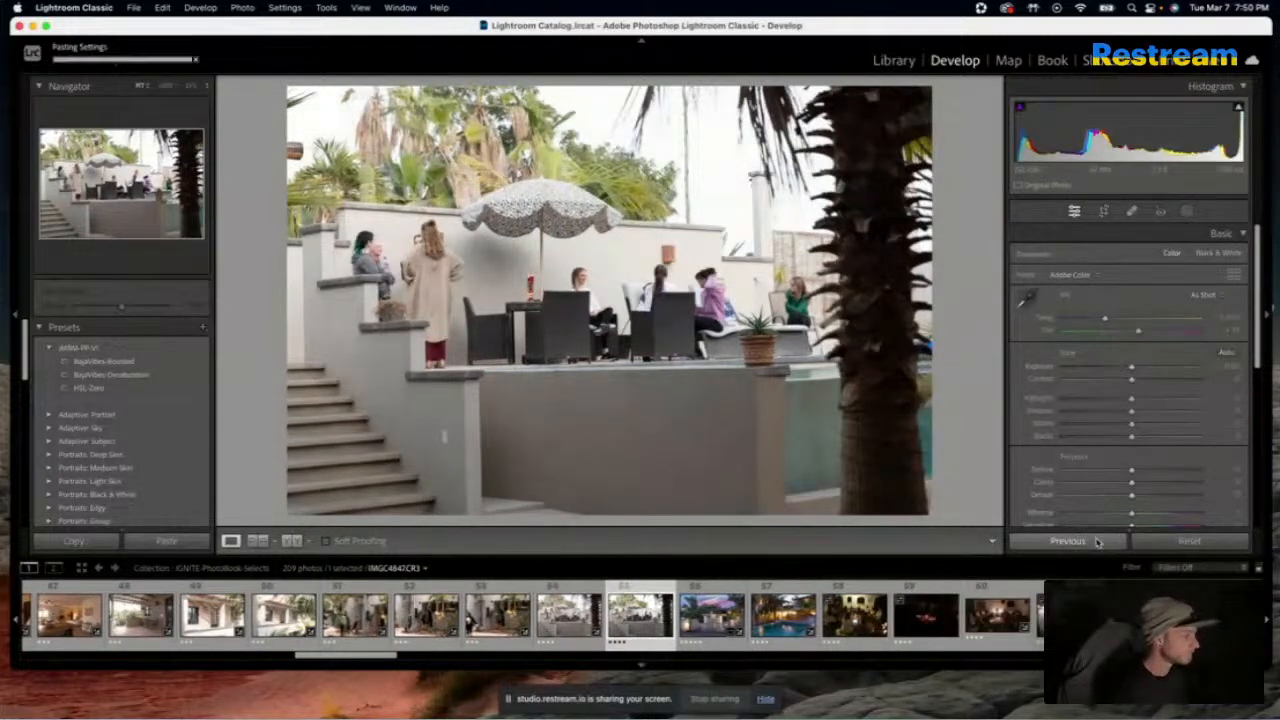
Inspect the sign in the sunset entrance gate photo at full size and straighten the photo to an angle of 0.17
{"action": "key", "text": "Right"}
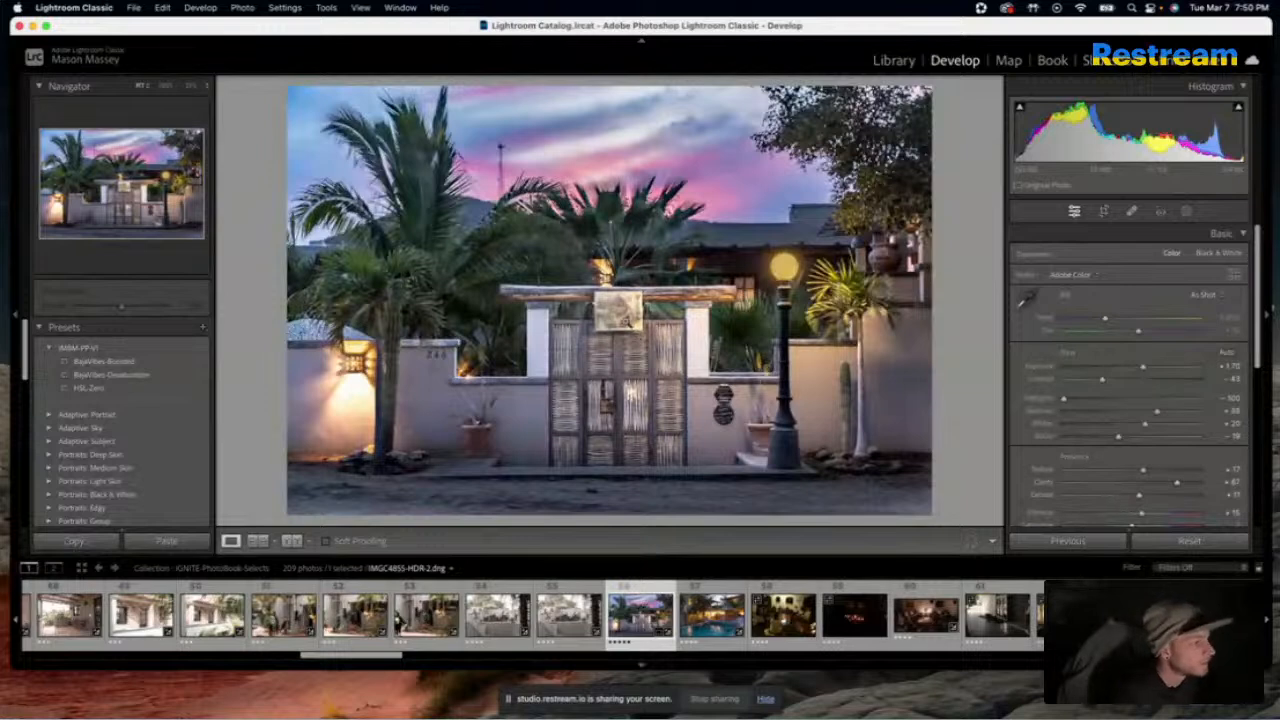
{"action": "left_click", "coordinate": [626, 321]}
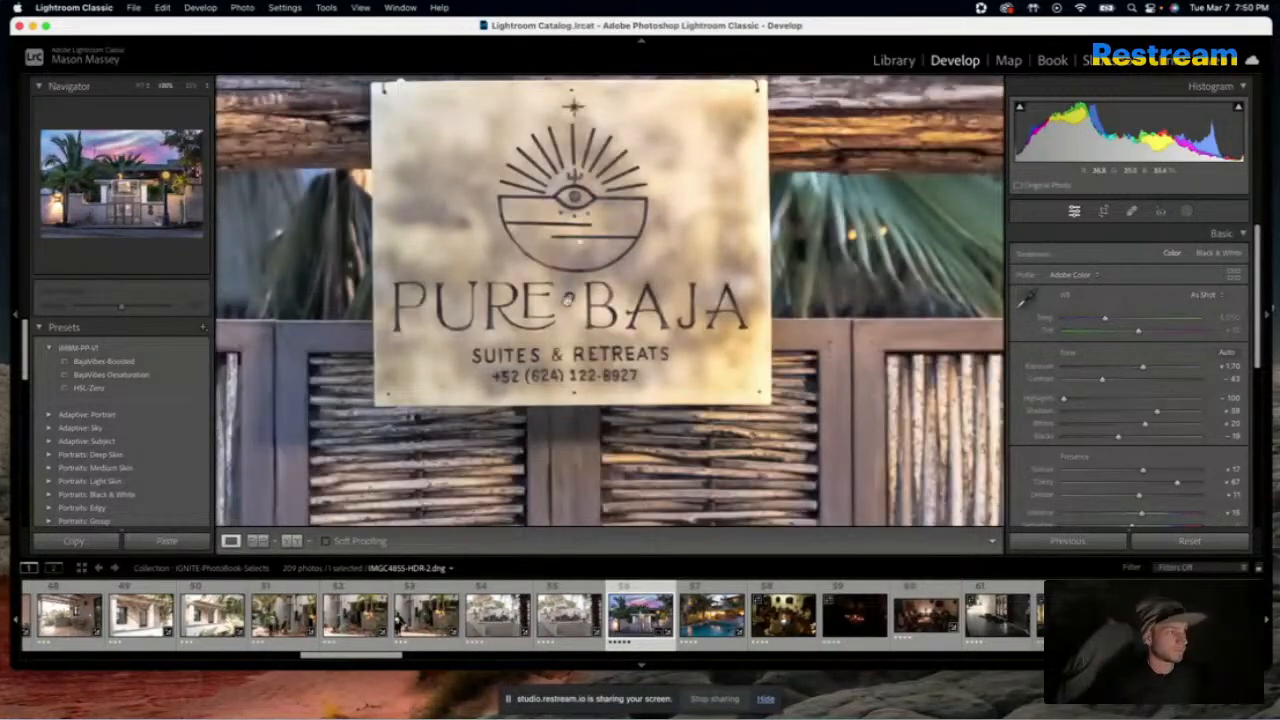
{"action": "left_click", "coordinate": [567, 299]}
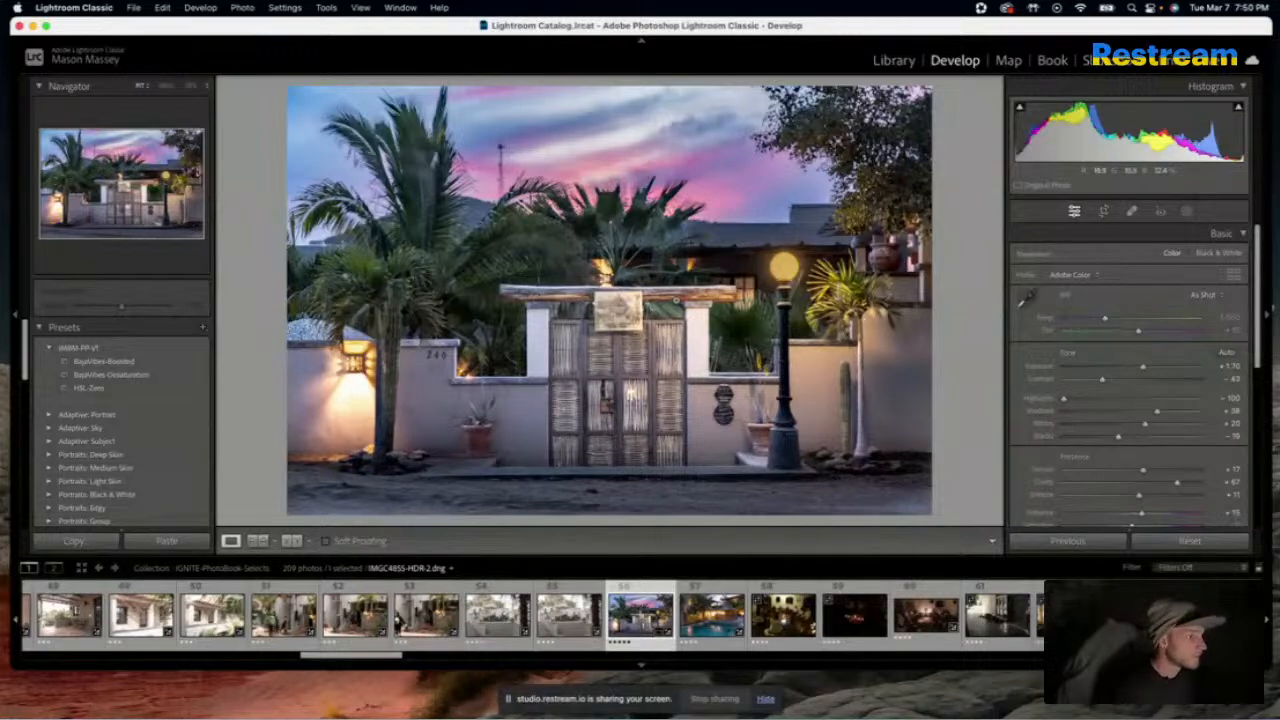
{"action": "key", "text": "r"}
{"action": "left_click_drag", "start_coordinate": [935, 243], "coordinate": [951, 255]}
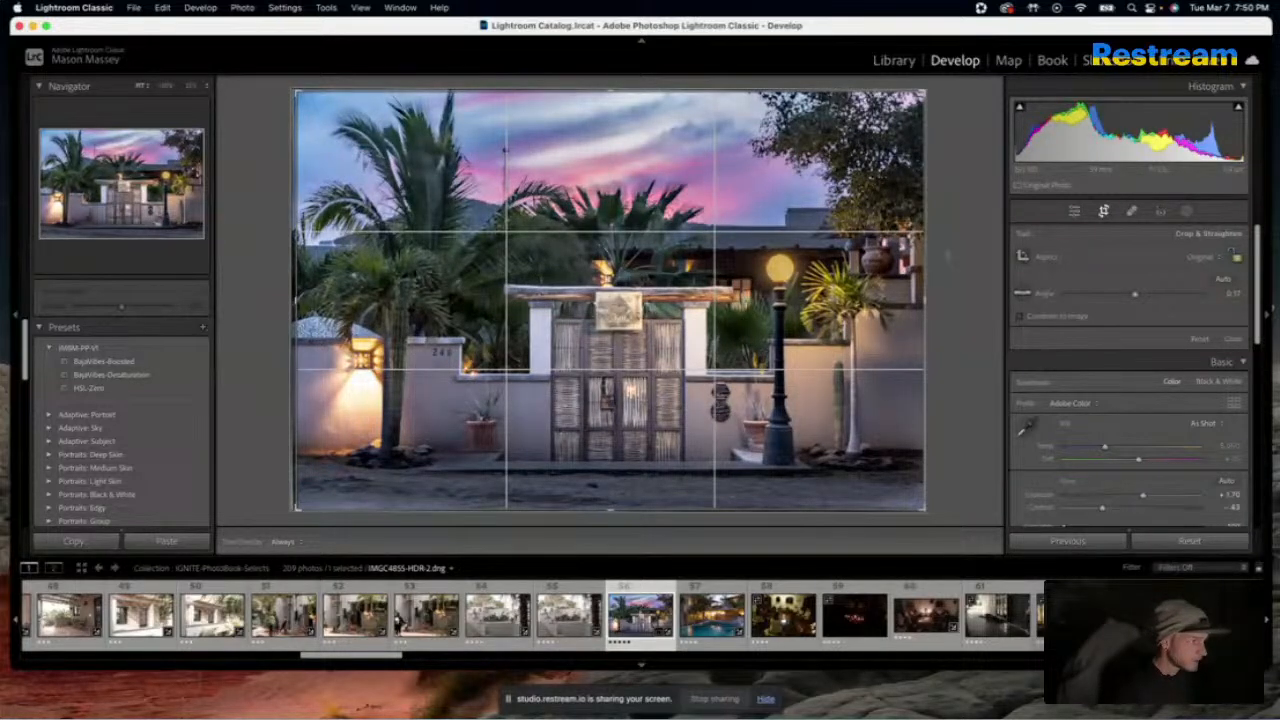
{"action": "key", "text": "Return"}
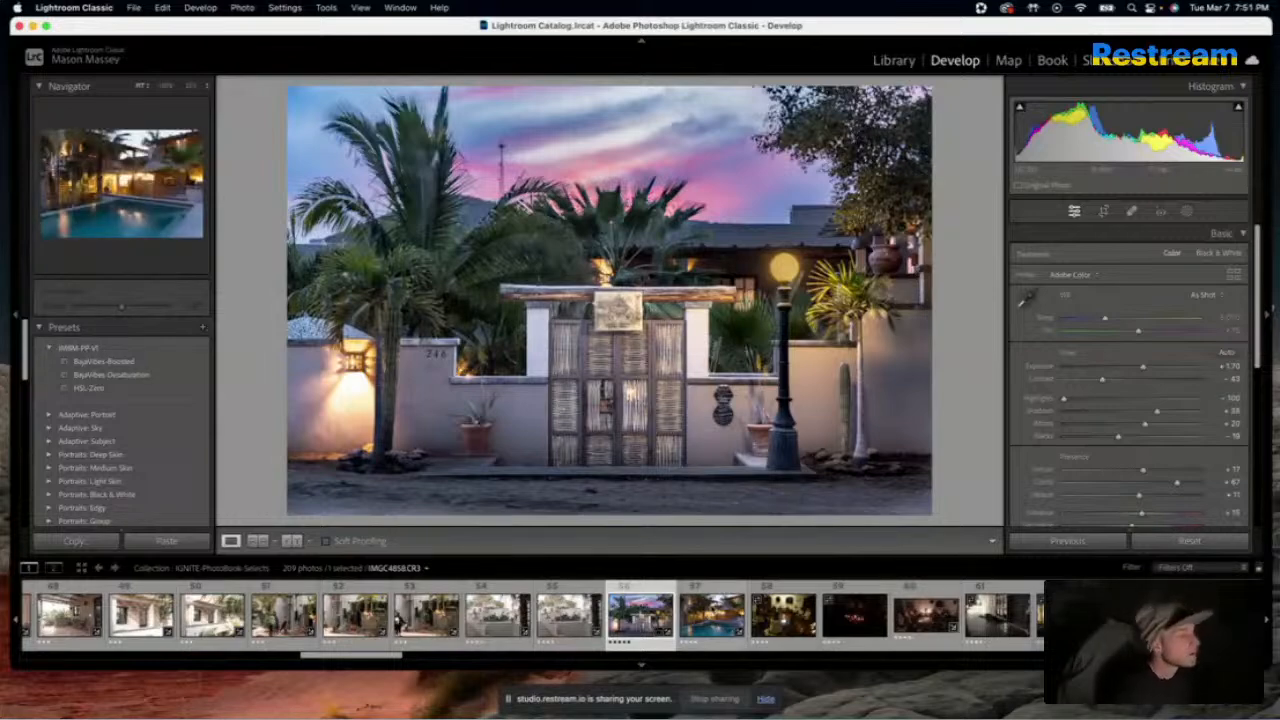
Apply the HSL-Zero preset to the dusk swimming pool photo
{"action": "left_click", "coordinate": [711, 615]}
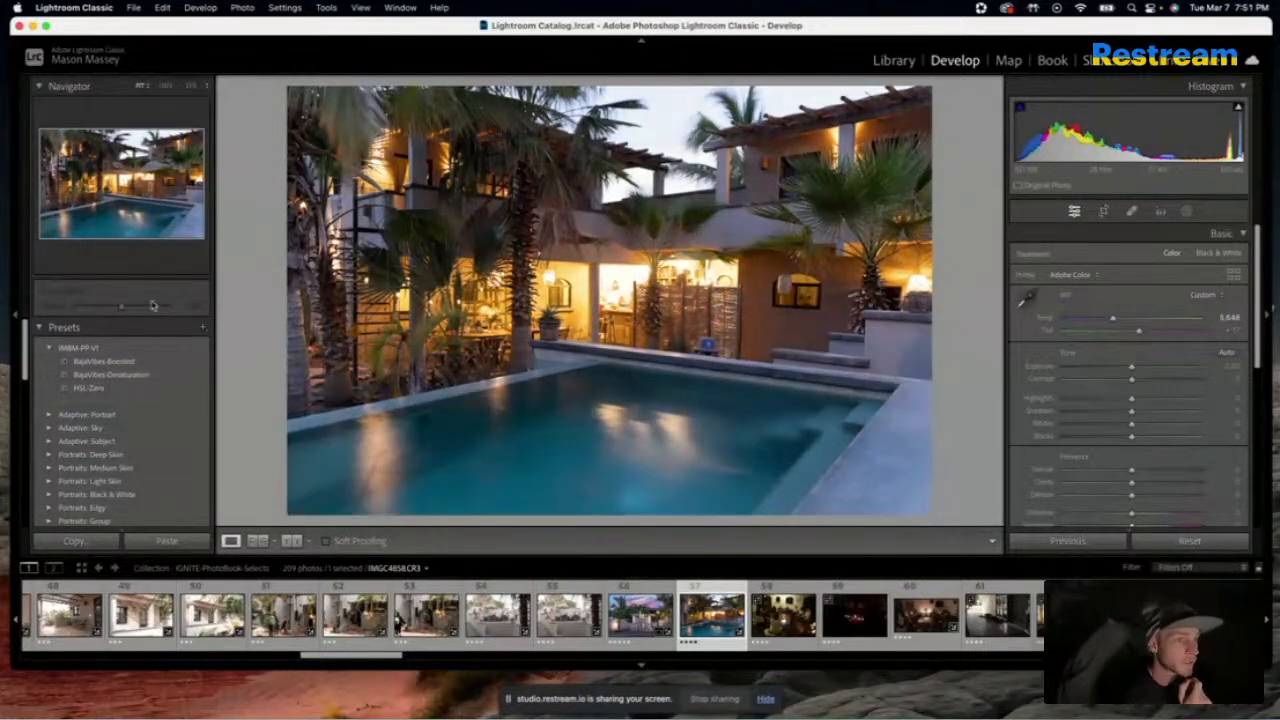
{"action": "left_click", "coordinate": [80, 389]}
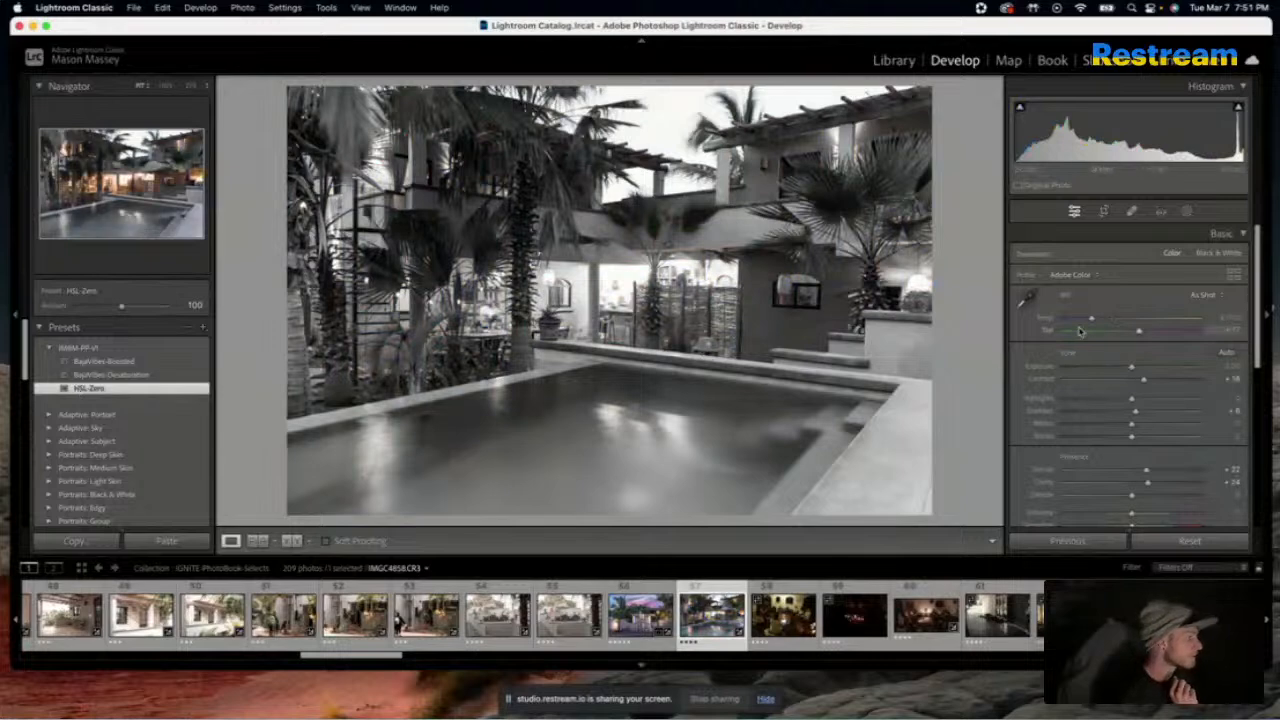
Set the pool photo's HSL saturation to Orange -23, Yellow -51, Green 0, Blue -25, Purple -92 and Magenta 0
{"action": "scroll", "coordinate": [1060, 392], "scroll_direction": "down", "scroll_amount": 10}
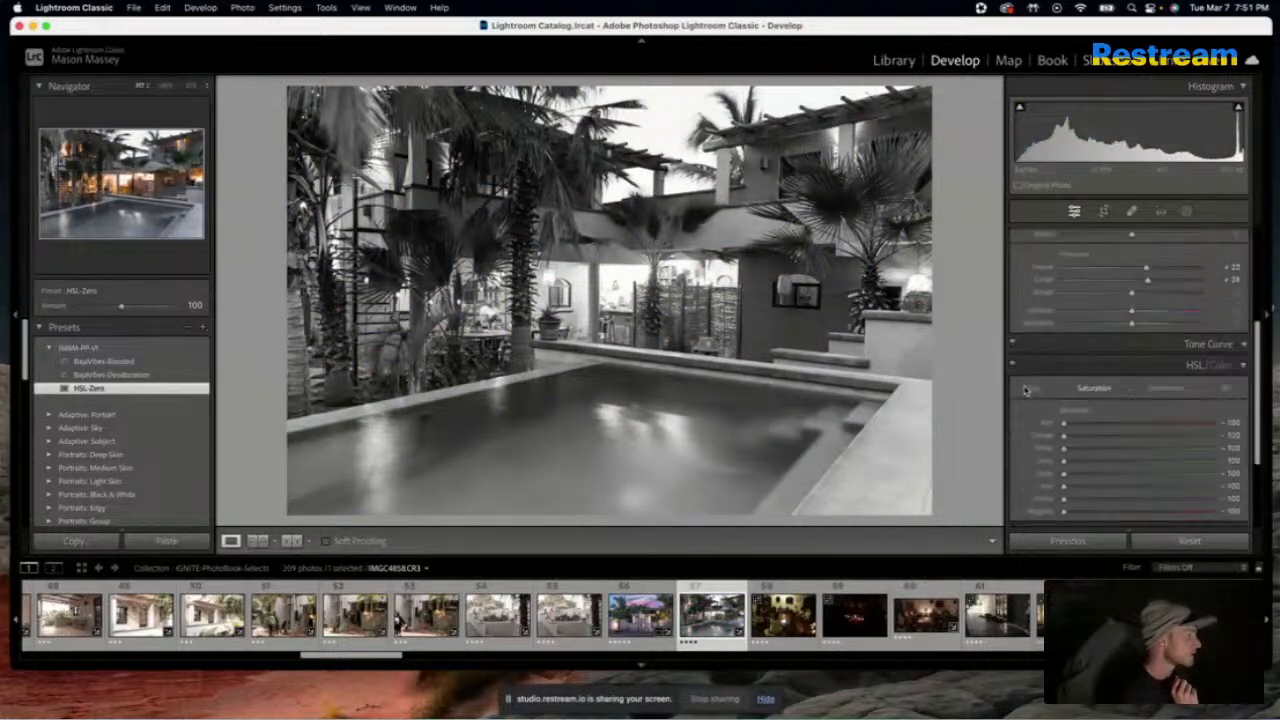
{"action": "scroll", "coordinate": [1050, 347], "scroll_direction": "up", "scroll_amount": 1}
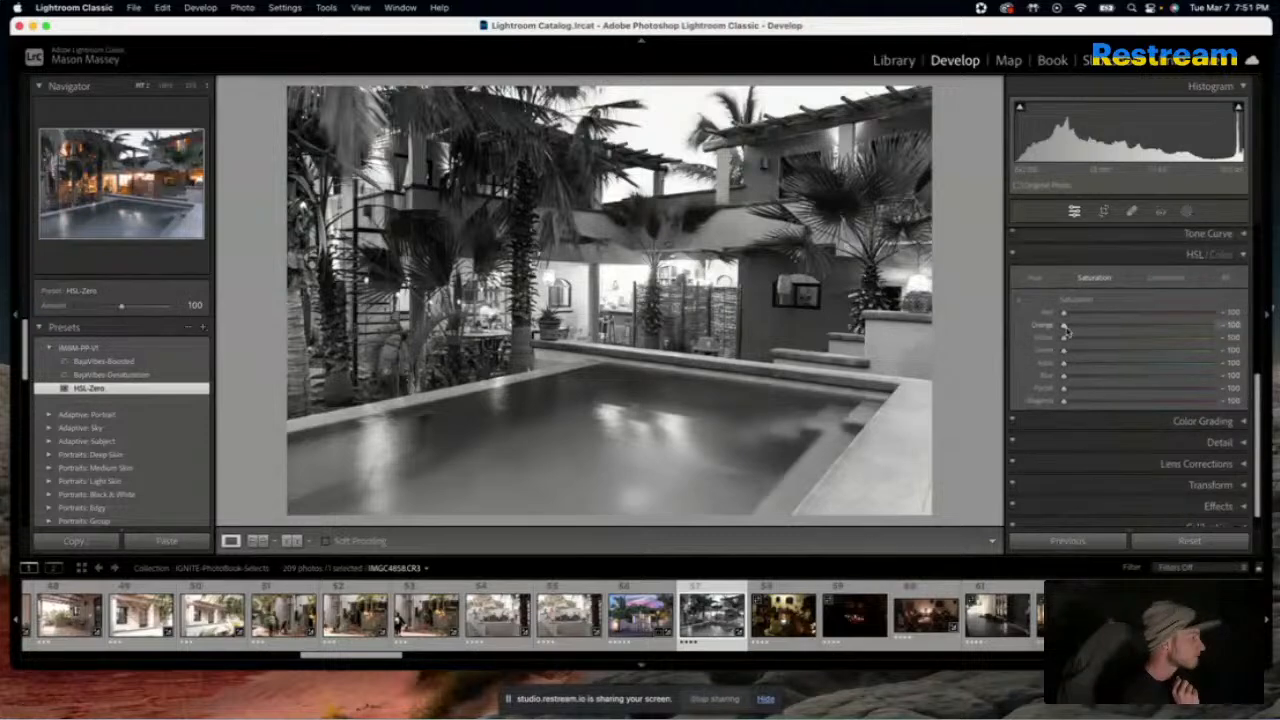
{"action": "left_click_drag", "start_coordinate": [1063, 312], "coordinate": [1218, 313]}
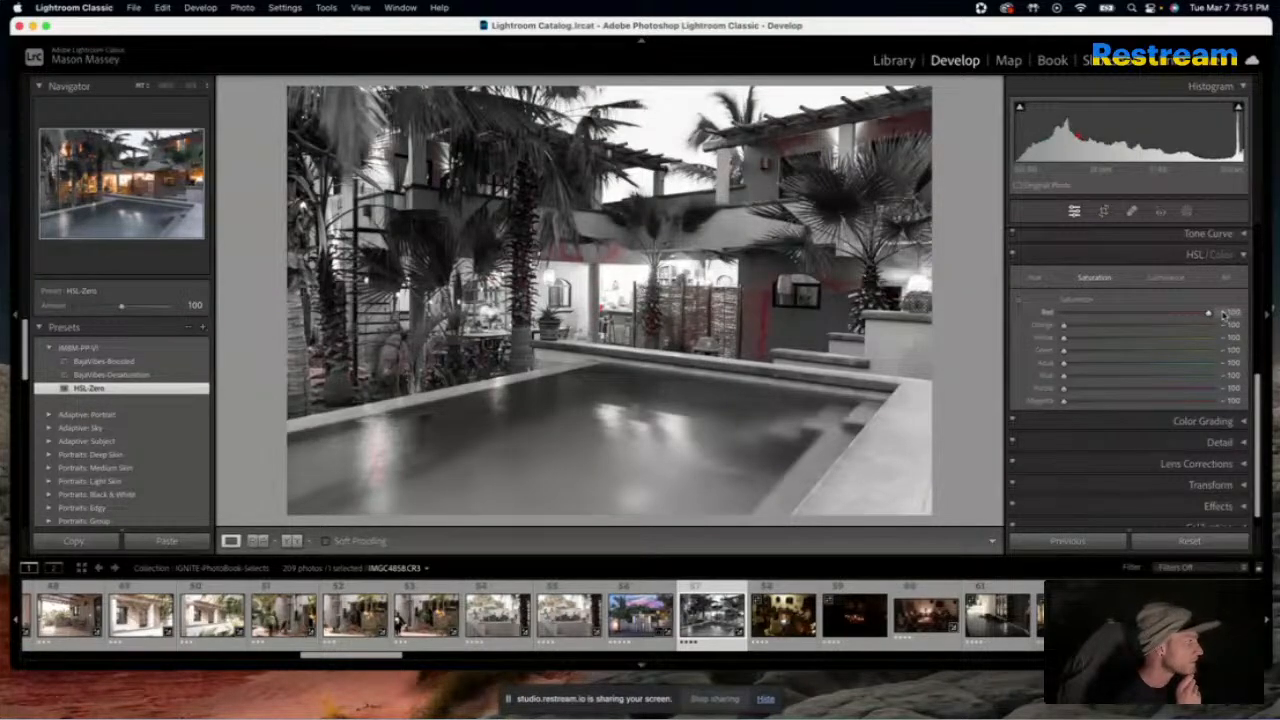
{"action": "left_click_drag", "start_coordinate": [1223, 315], "coordinate": [1209, 314]}
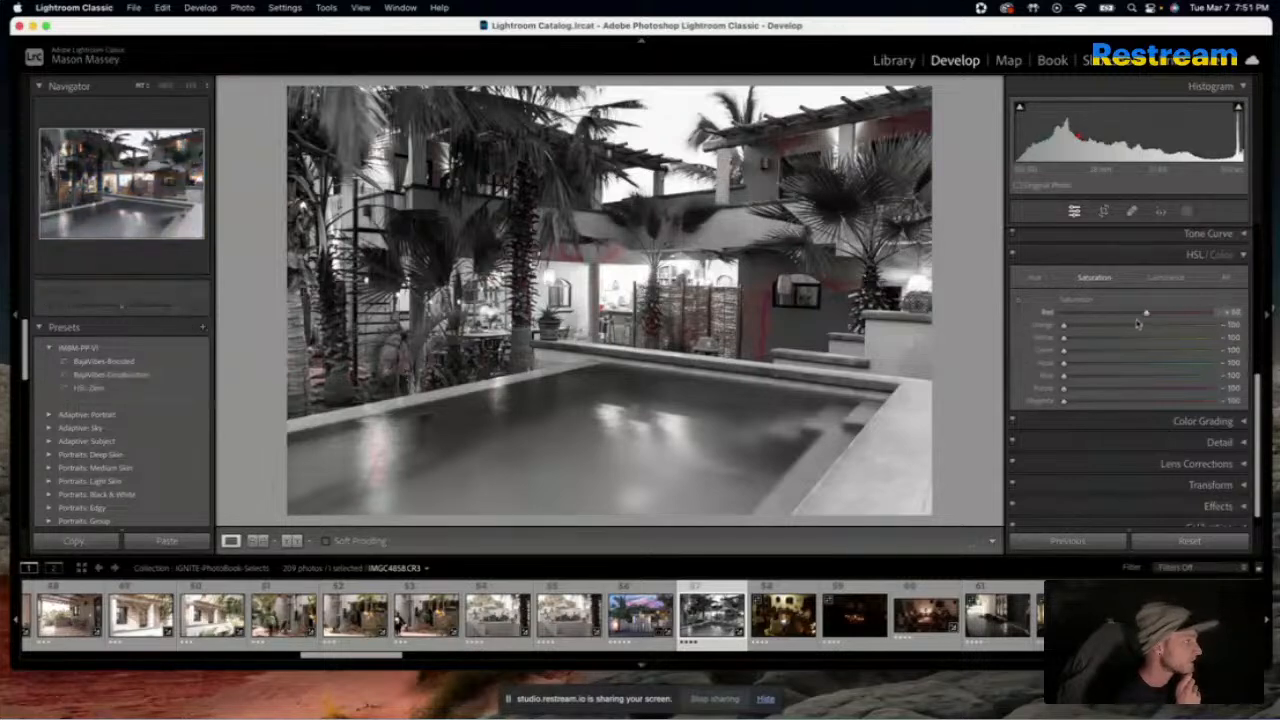
{"action": "left_click_drag", "start_coordinate": [1226, 316], "coordinate": [1098, 342]}
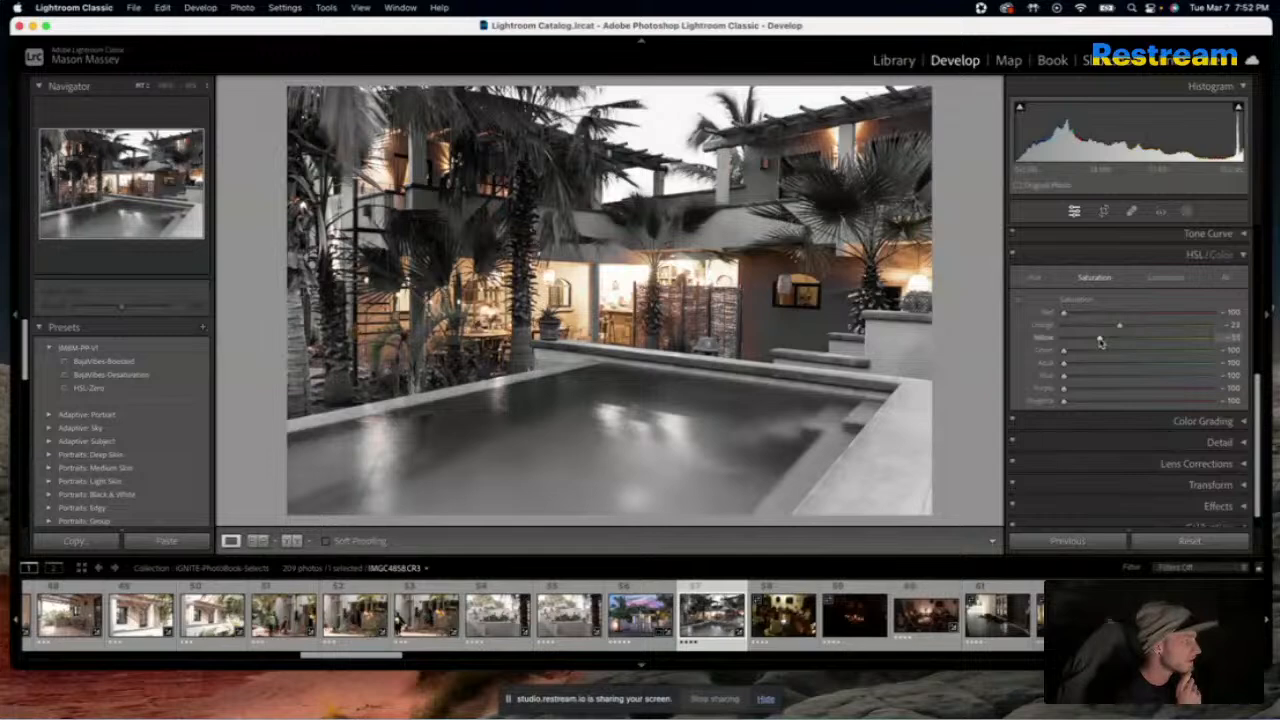
{"action": "left_click_drag", "start_coordinate": [1063, 350], "coordinate": [1184, 389]}
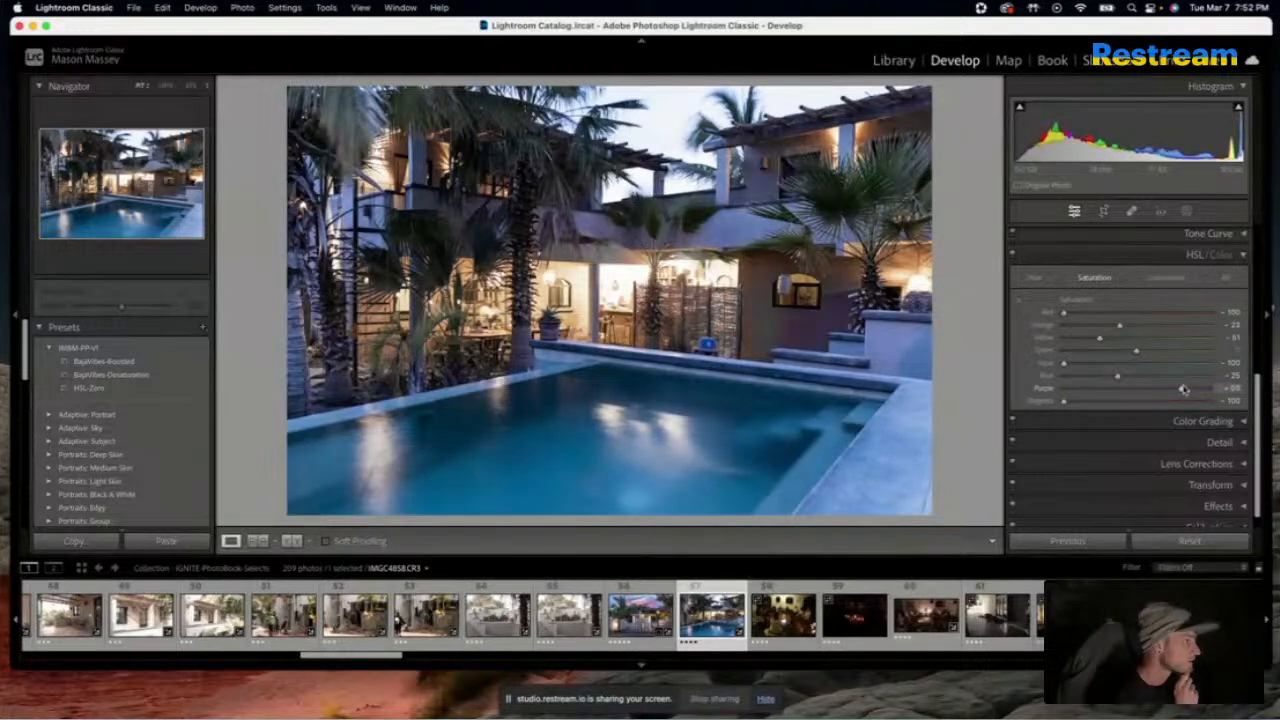
{"action": "left_click_drag", "start_coordinate": [1184, 389], "coordinate": [1138, 404]}
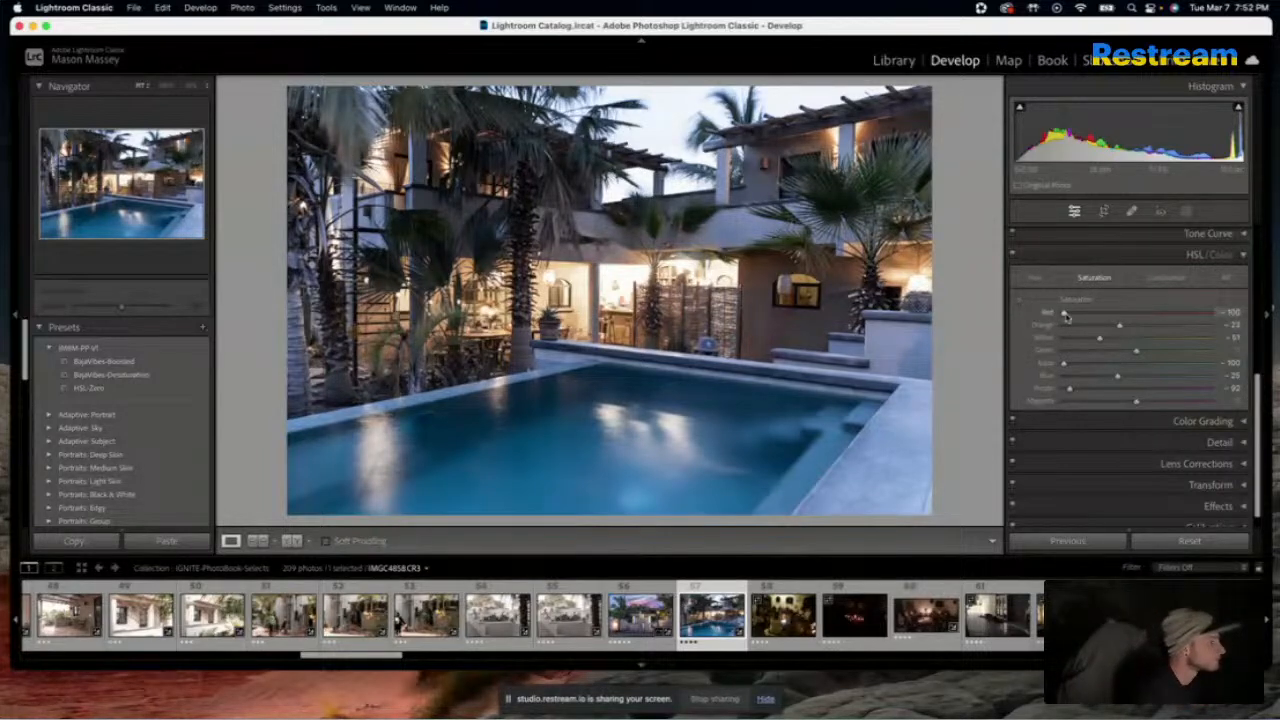
Set the Red saturation to -47, judging it on the wall beside the woven screen, and the Yellow saturation to -54
{"action": "left_click_drag", "start_coordinate": [1065, 315], "coordinate": [1040, 332]}
{"action": "left_click", "coordinate": [760, 294]}
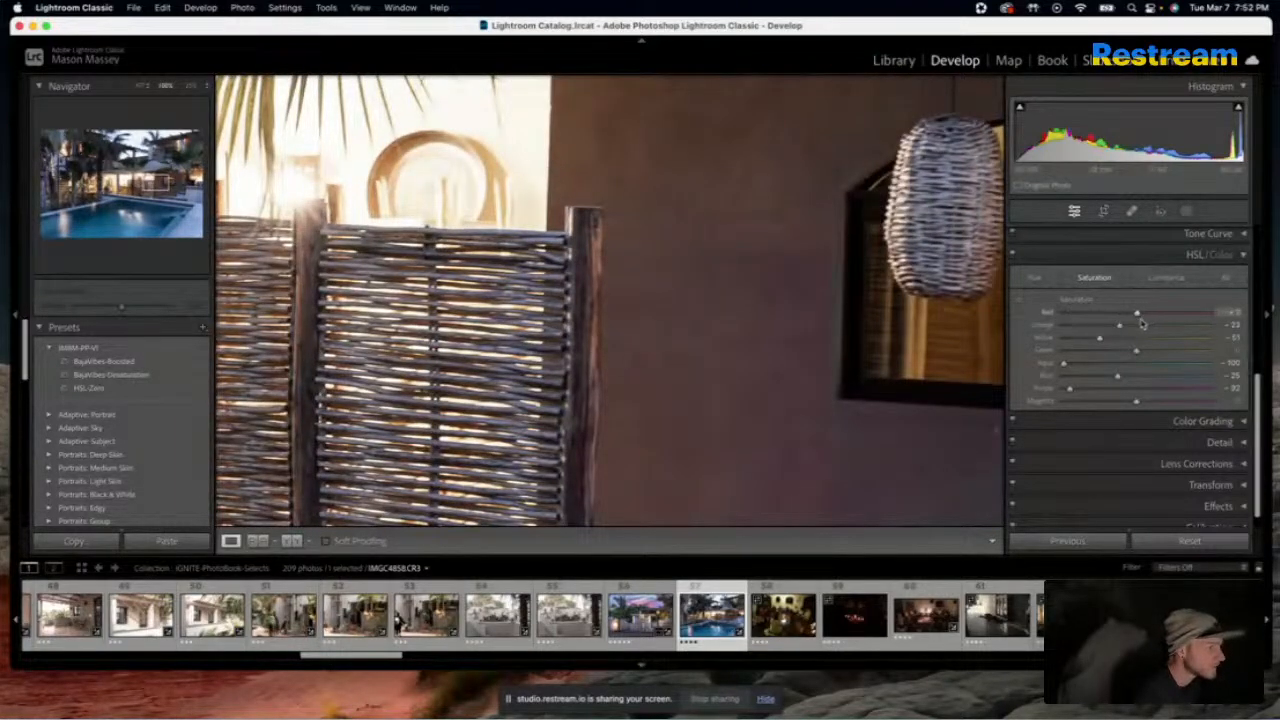
{"action": "left_click_drag", "start_coordinate": [1142, 323], "coordinate": [1062, 322]}
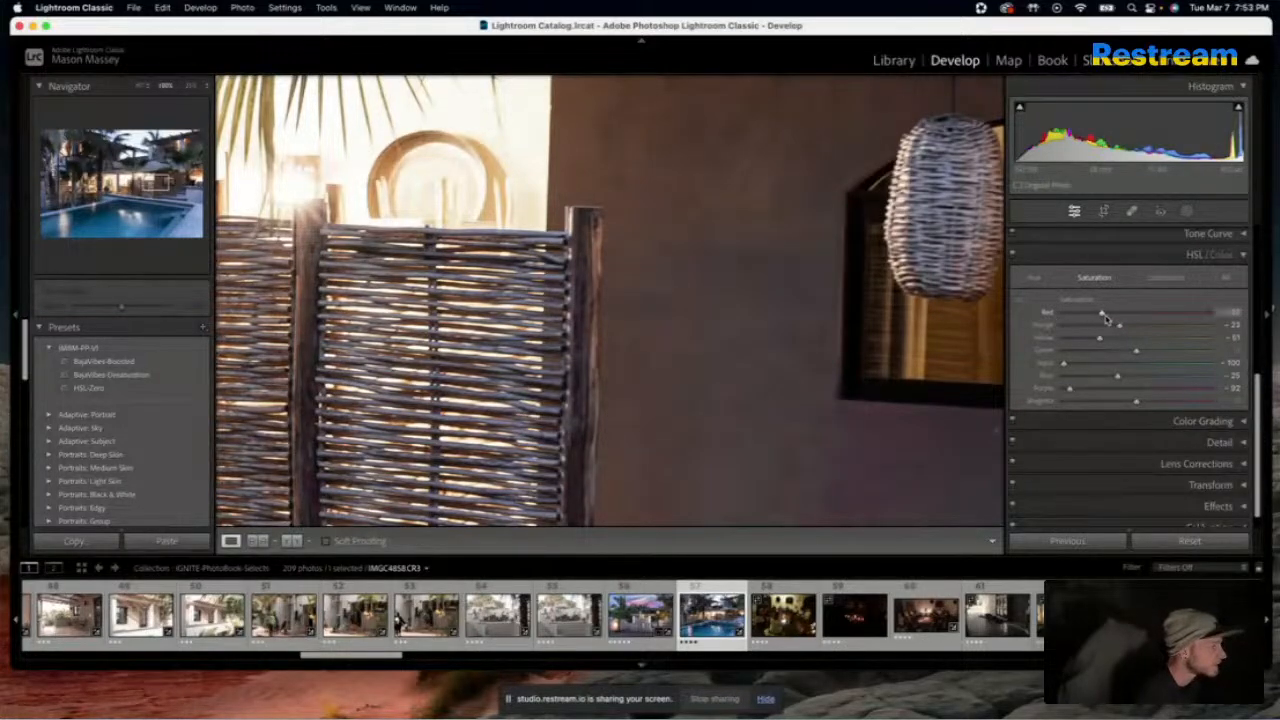
{"action": "left_click", "coordinate": [777, 371]}
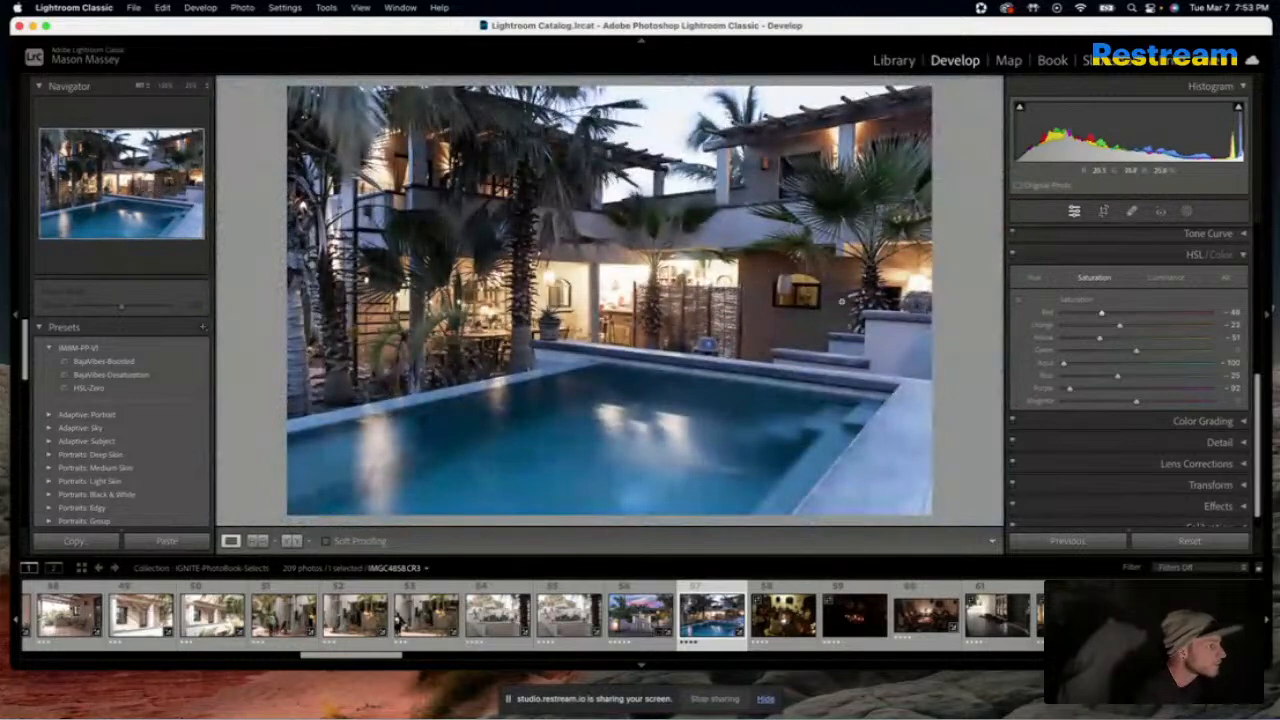
{"action": "mouse_move", "coordinate": [1101, 313]}
{"action": "left_mouse_down"}
{"action": "mouse_move", "coordinate": [1076, 319]}
{"action": "mouse_move", "coordinate": [1104, 320]}
{"action": "left_mouse_up"}
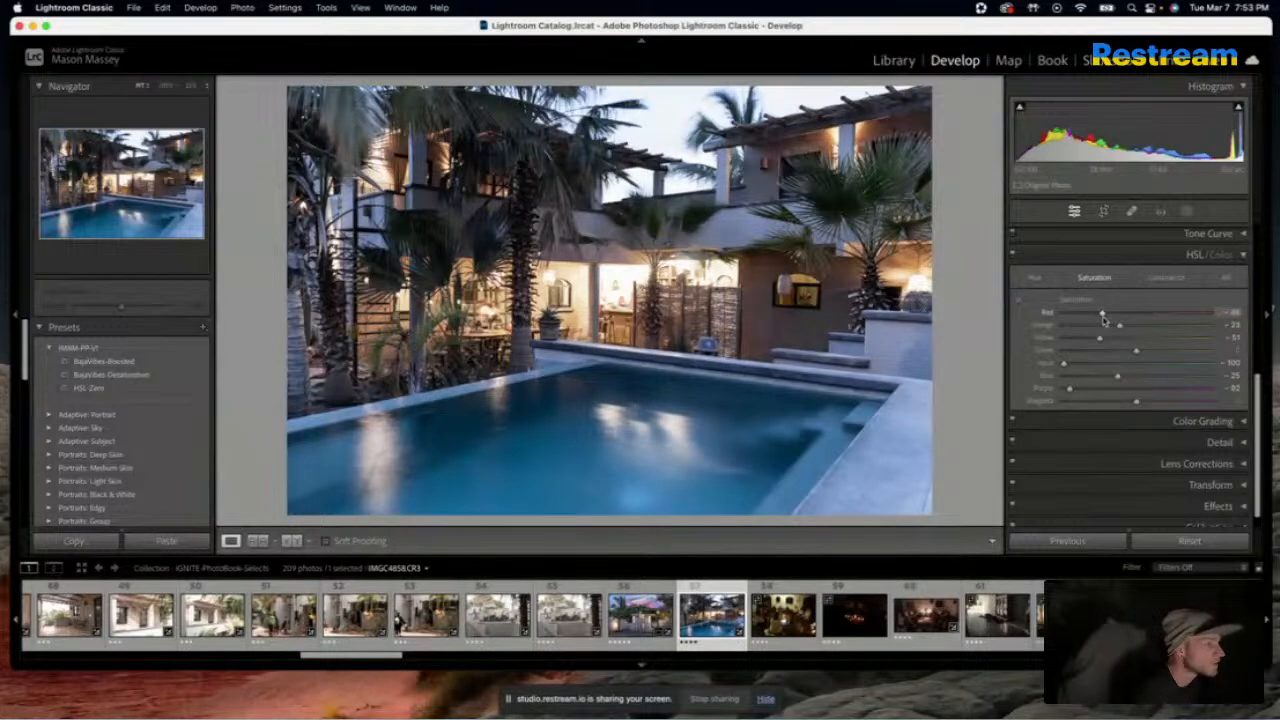
{"action": "mouse_move", "coordinate": [1100, 338]}
{"action": "left_mouse_down"}
{"action": "mouse_move", "coordinate": [1152, 345]}
{"action": "mouse_move", "coordinate": [1083, 343]}
{"action": "mouse_move", "coordinate": [1098, 343]}
{"action": "left_mouse_up"}
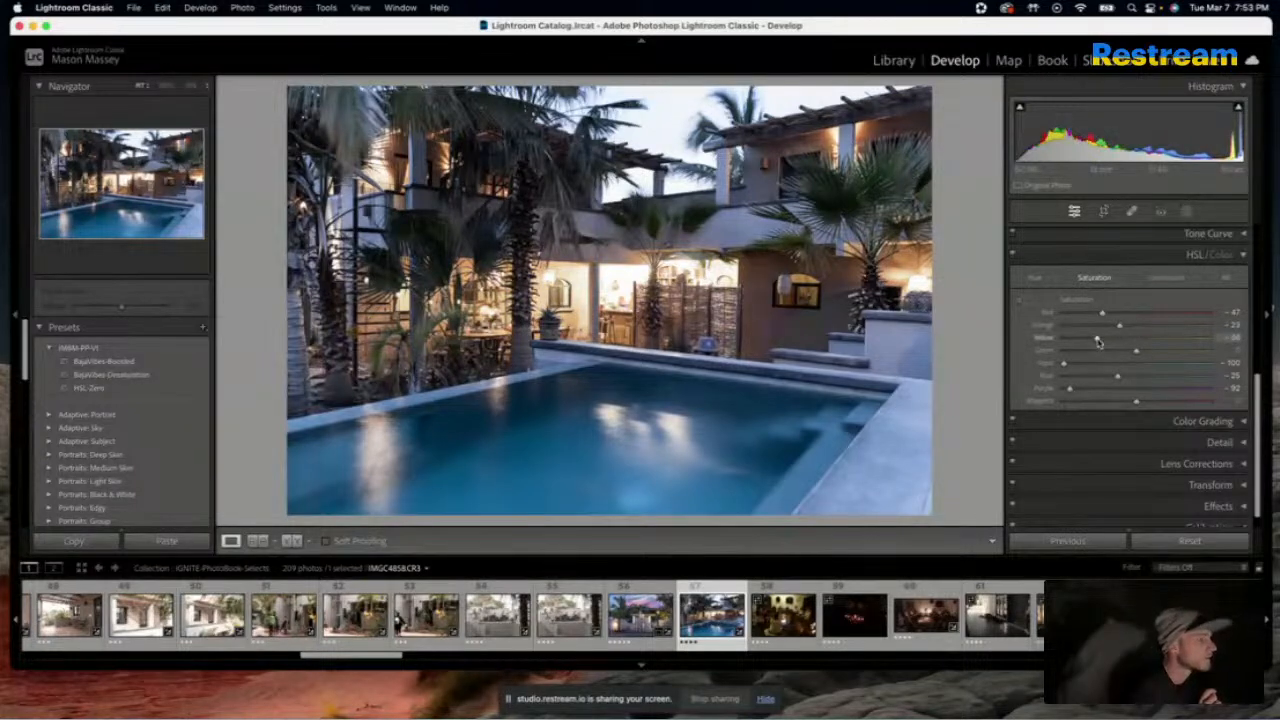
Compare the edited dusk pool photo repeatedly with its original
{"action": "key", "text": "backslash"}
{"action": "key", "text": "backslash"}
{"action": "key", "text": "backslash"}
{"action": "key", "text": "backslash"}
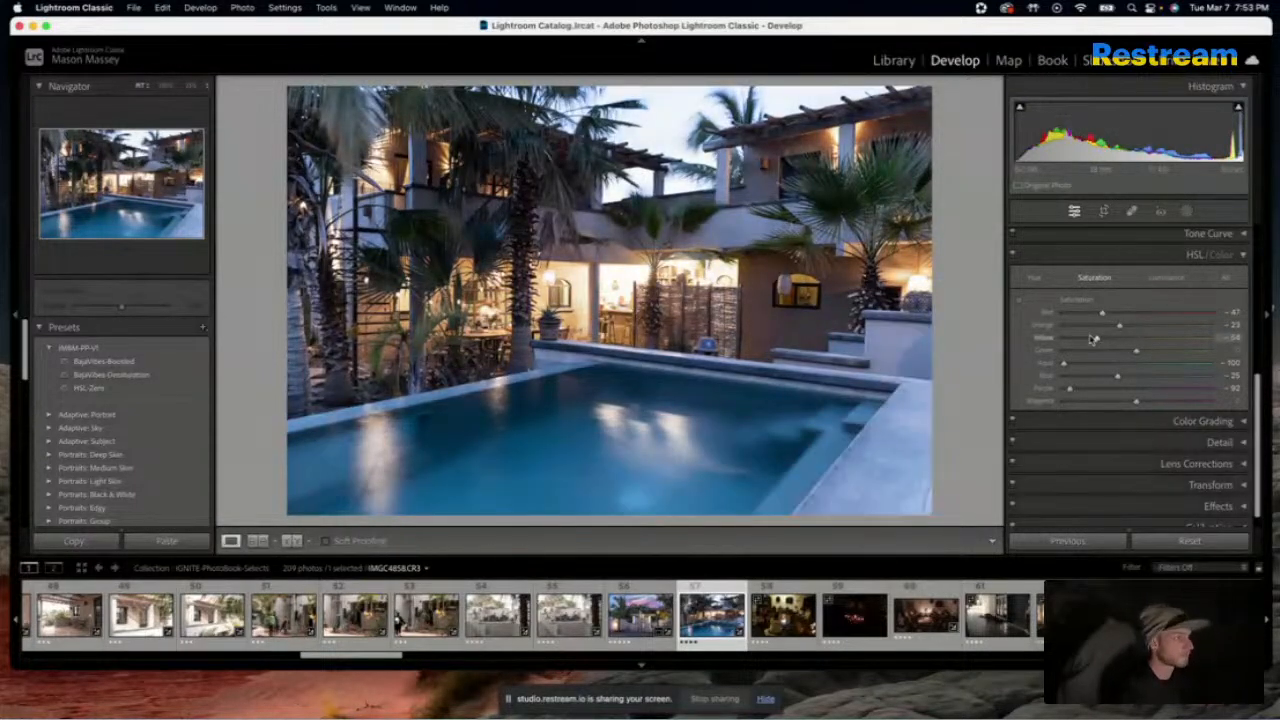
{"action": "key", "text": "backslash"}
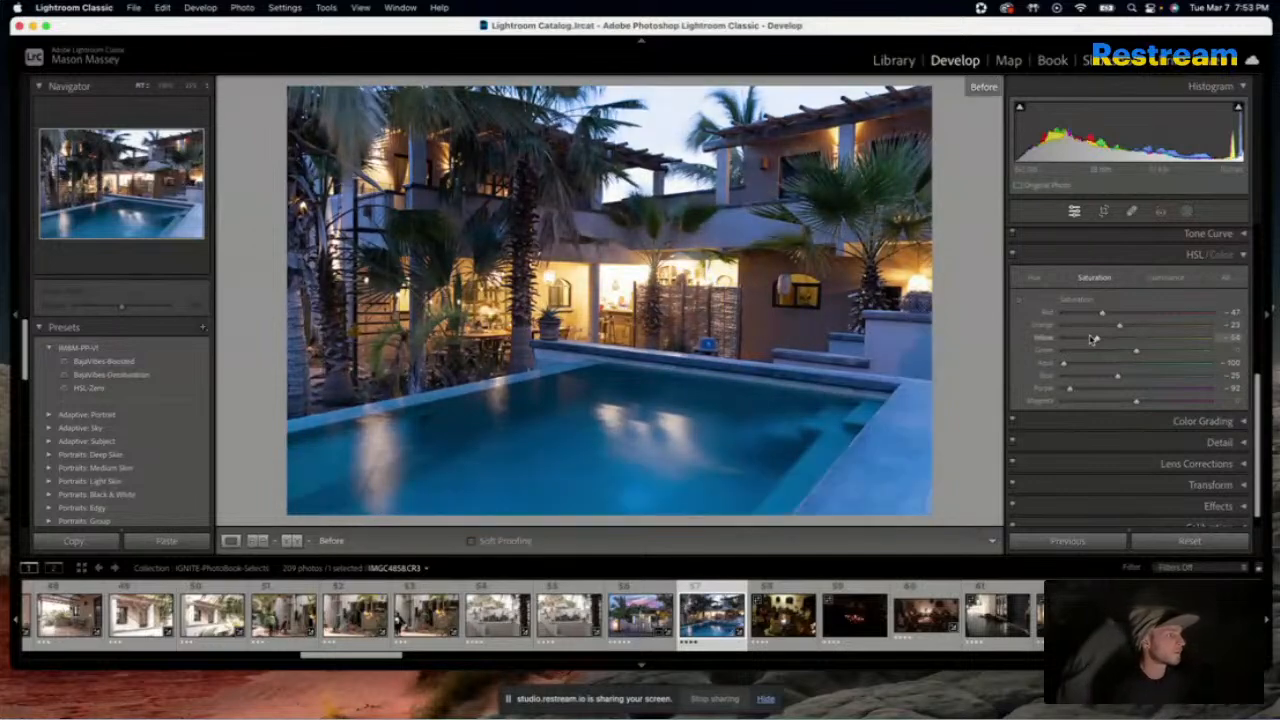
{"action": "key", "text": "backslash"}
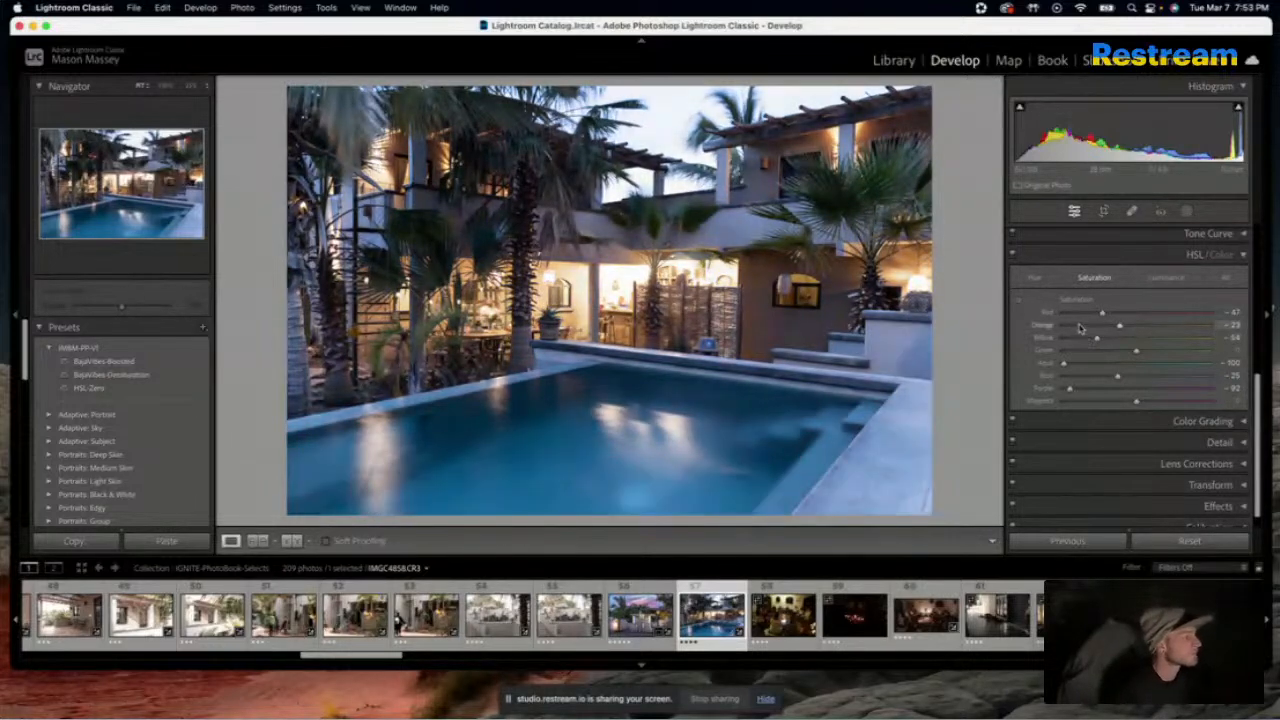
{"action": "key", "text": "backslash"}
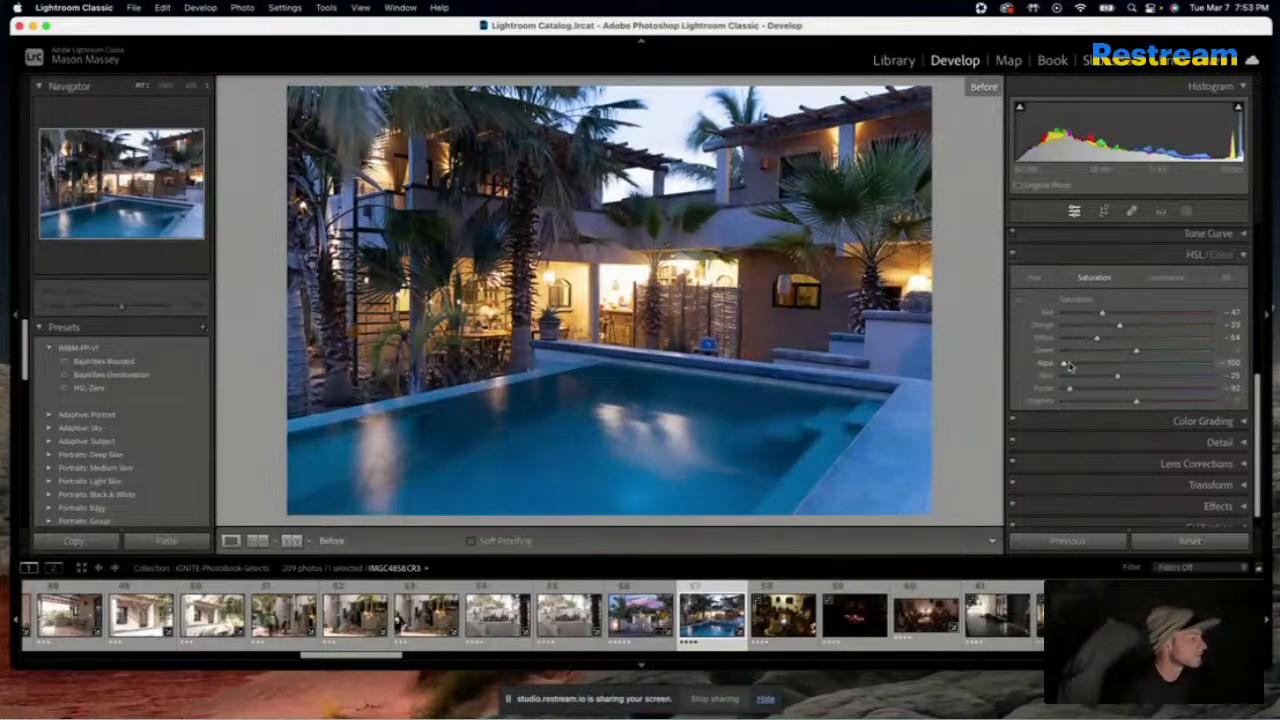
{"action": "key", "text": "backslash"}
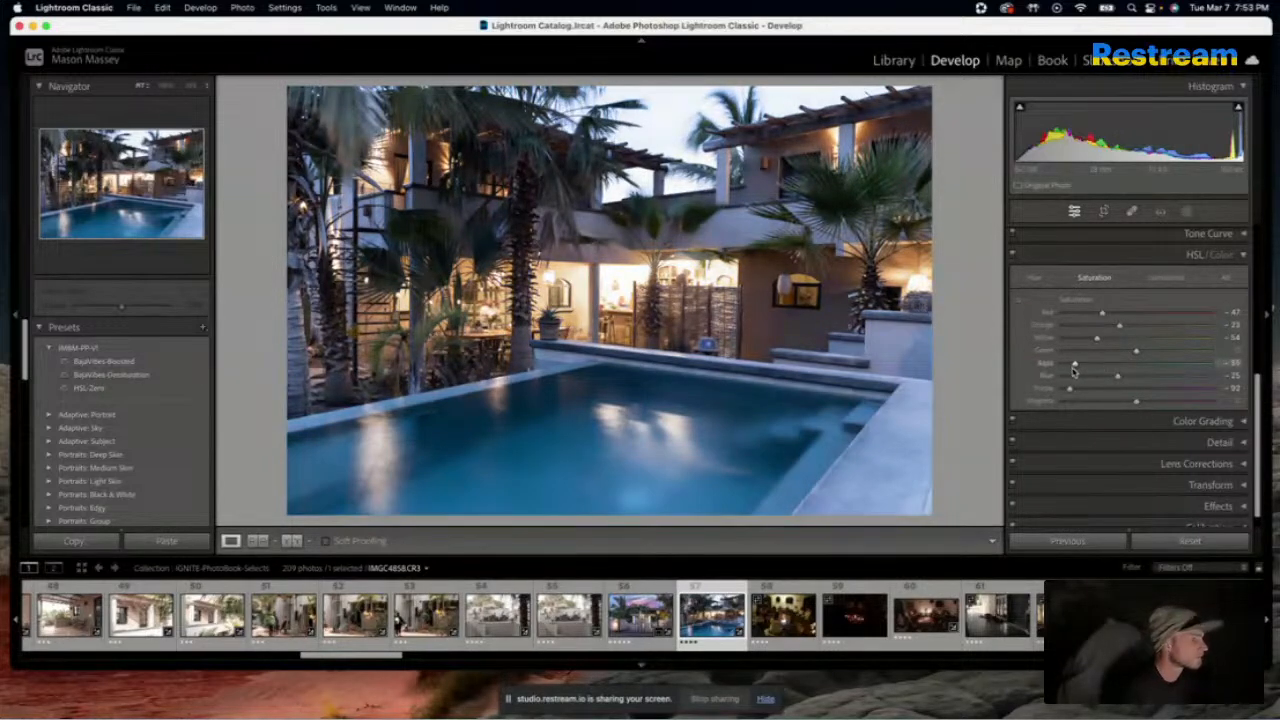
Raise the pool photo's Blue saturation to about -15 and warm its Temp to about 4,380
{"action": "left_click_drag", "start_coordinate": [1074, 364], "coordinate": [1134, 367]}
{"action": "mouse_move", "coordinate": [1134, 366]}
{"action": "left_mouse_down"}
{"action": "mouse_move", "coordinate": [1064, 366]}
{"action": "mouse_move", "coordinate": [1125, 379]}
{"action": "left_mouse_up"}
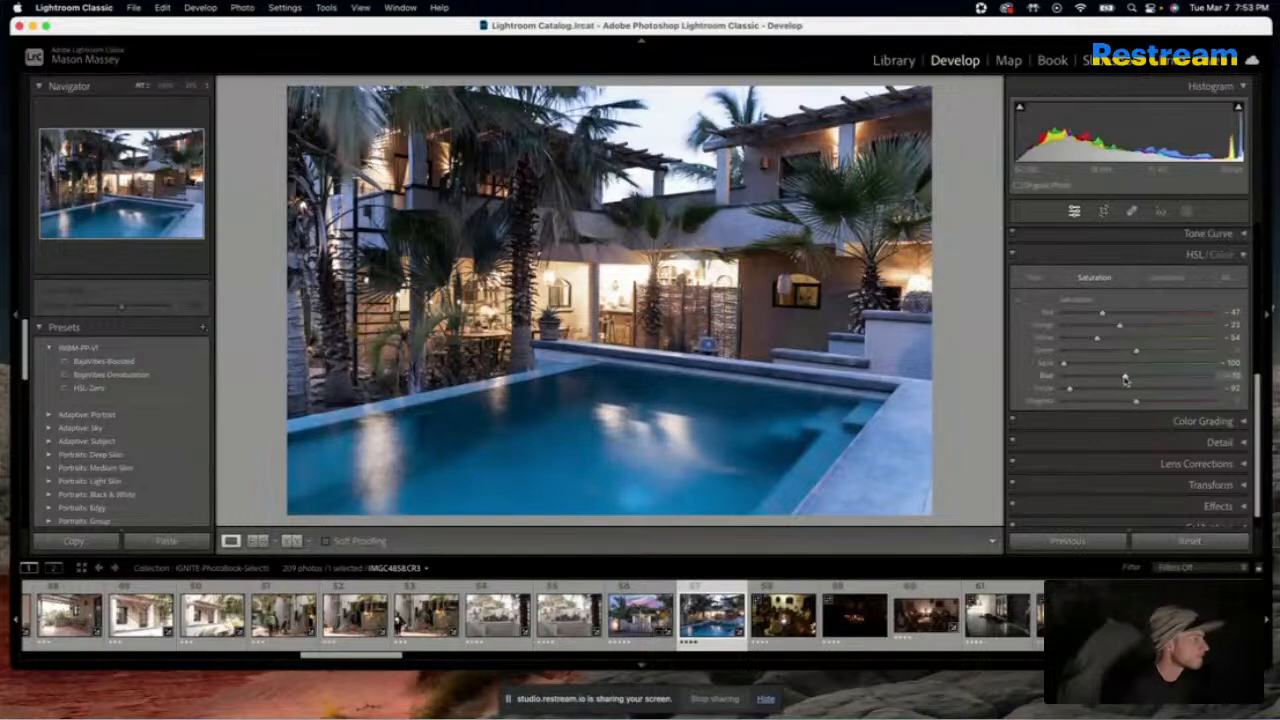
{"action": "scroll", "coordinate": [1087, 328], "scroll_direction": "up", "scroll_amount": 5}
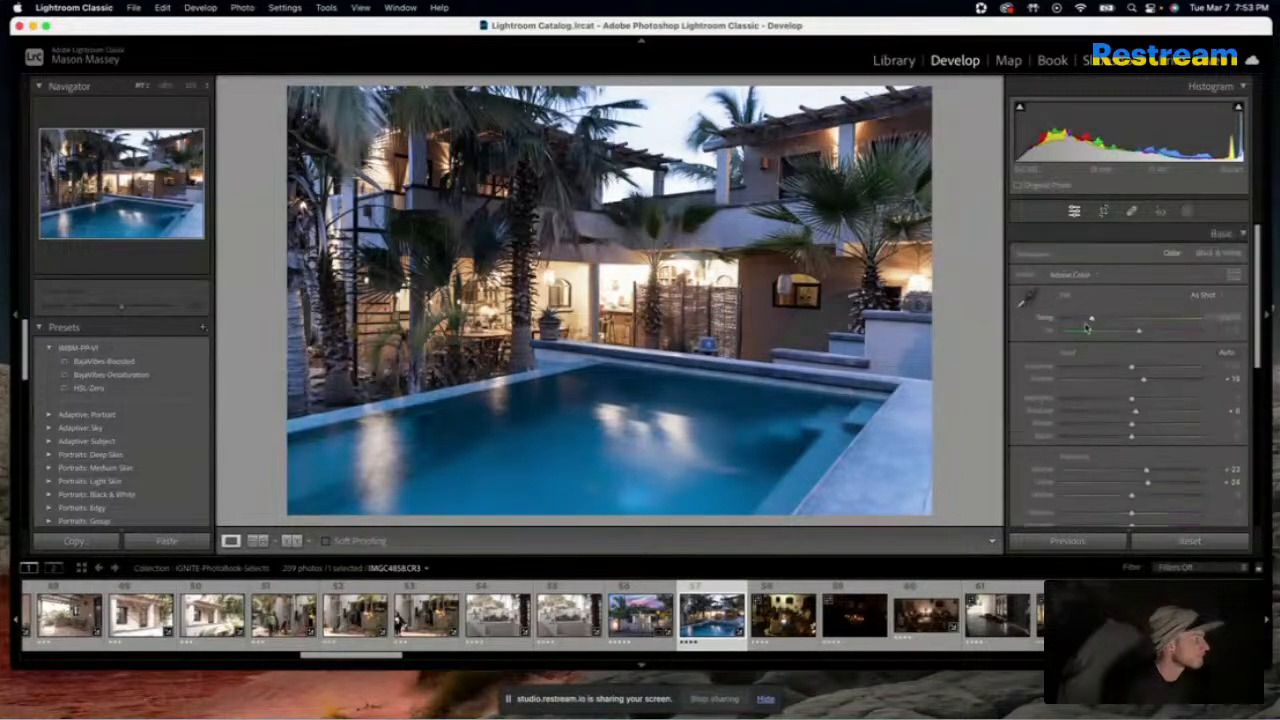
{"action": "left_click_drag", "start_coordinate": [1093, 324], "coordinate": [1094, 328]}
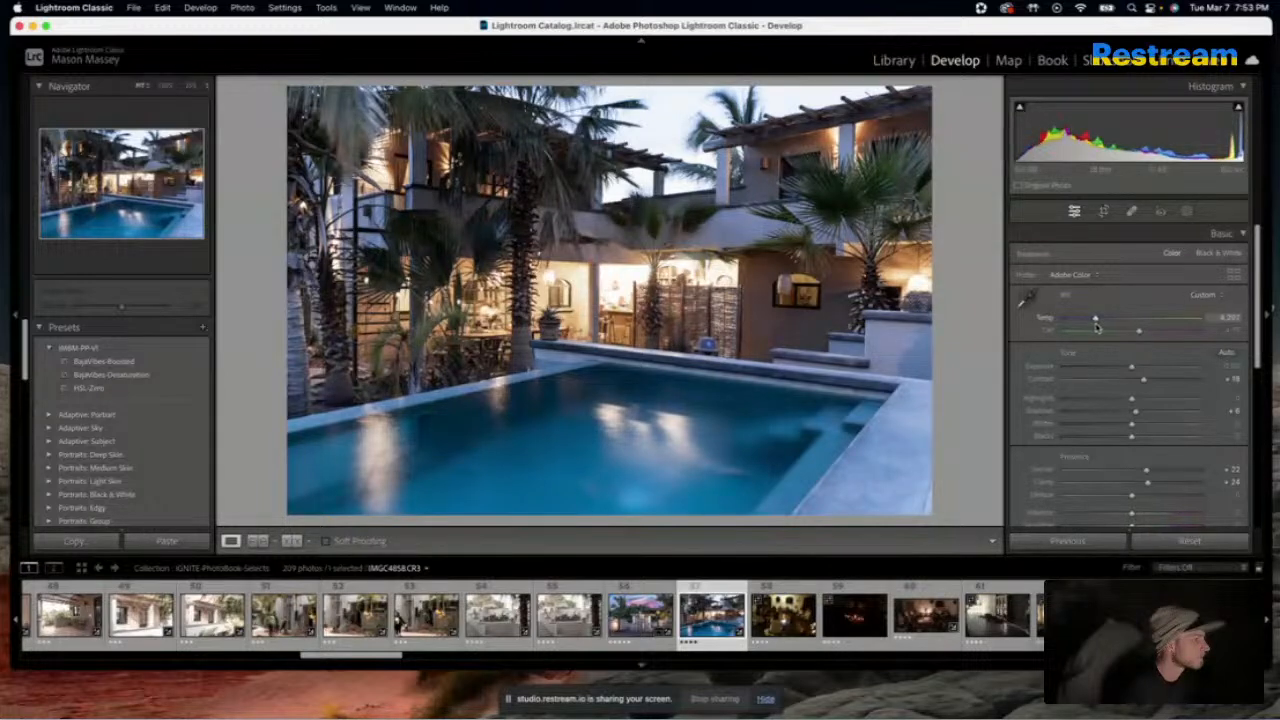
{"action": "key", "text": "backslash"}
{"action": "key", "text": "backslash"}
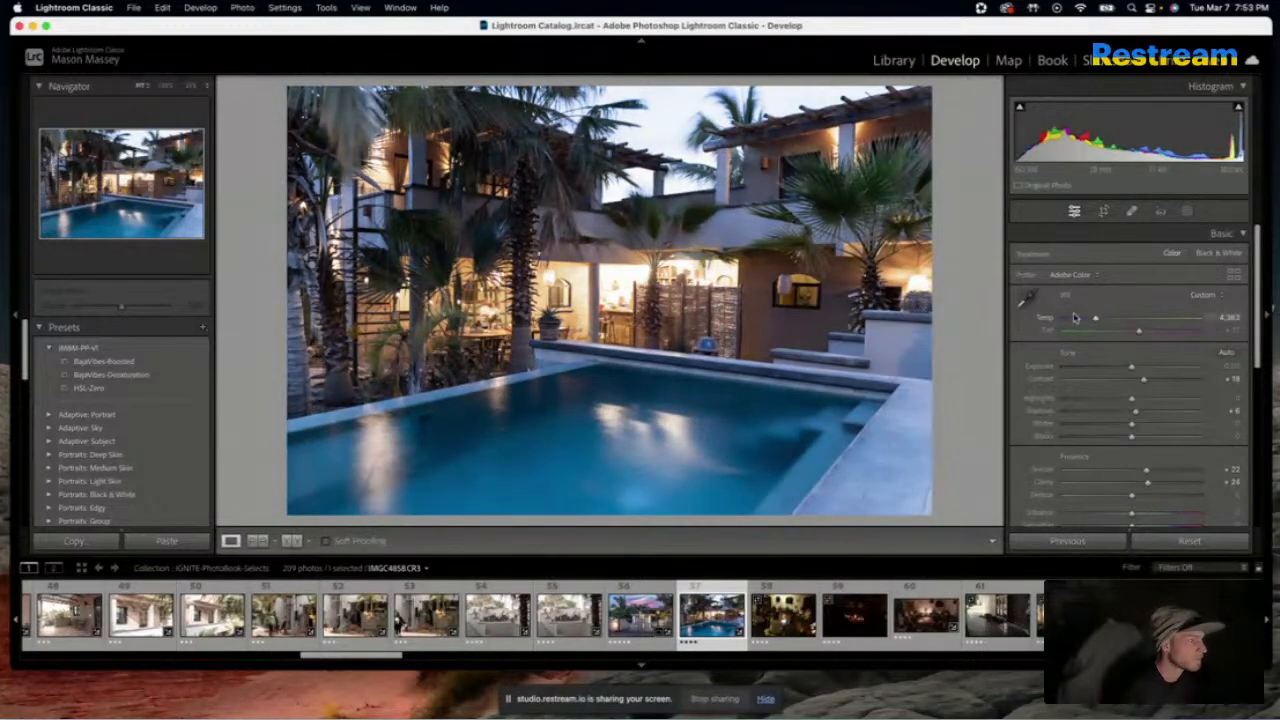
{"action": "scroll", "coordinate": [1089, 517], "scroll_direction": "down", "scroll_amount": 1}
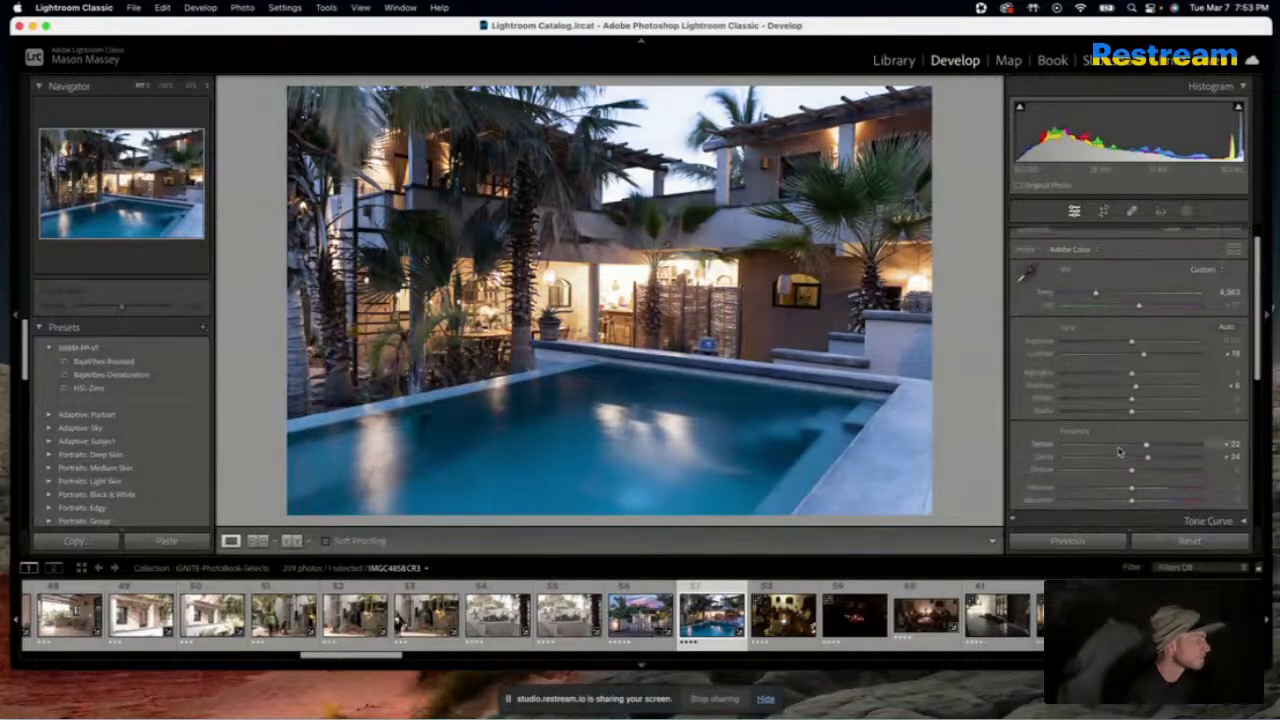
{"action": "left_click_drag", "start_coordinate": [1131, 470], "coordinate": [1143, 473]}
{"action": "double_click", "coordinate": [1141, 472]}
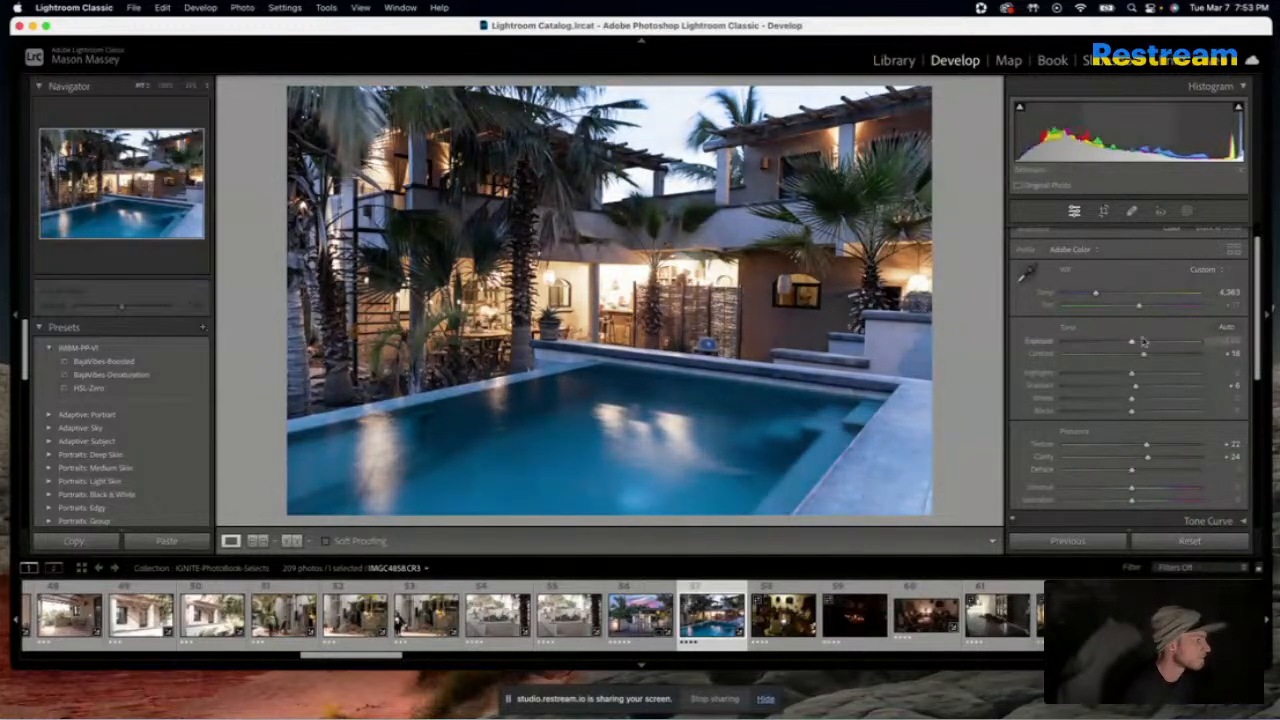
Set the pool photo's Exposure to +0.35 and Highlights to -100, and compare it with the original
{"action": "left_click_drag", "start_coordinate": [1133, 345], "coordinate": [1088, 383]}
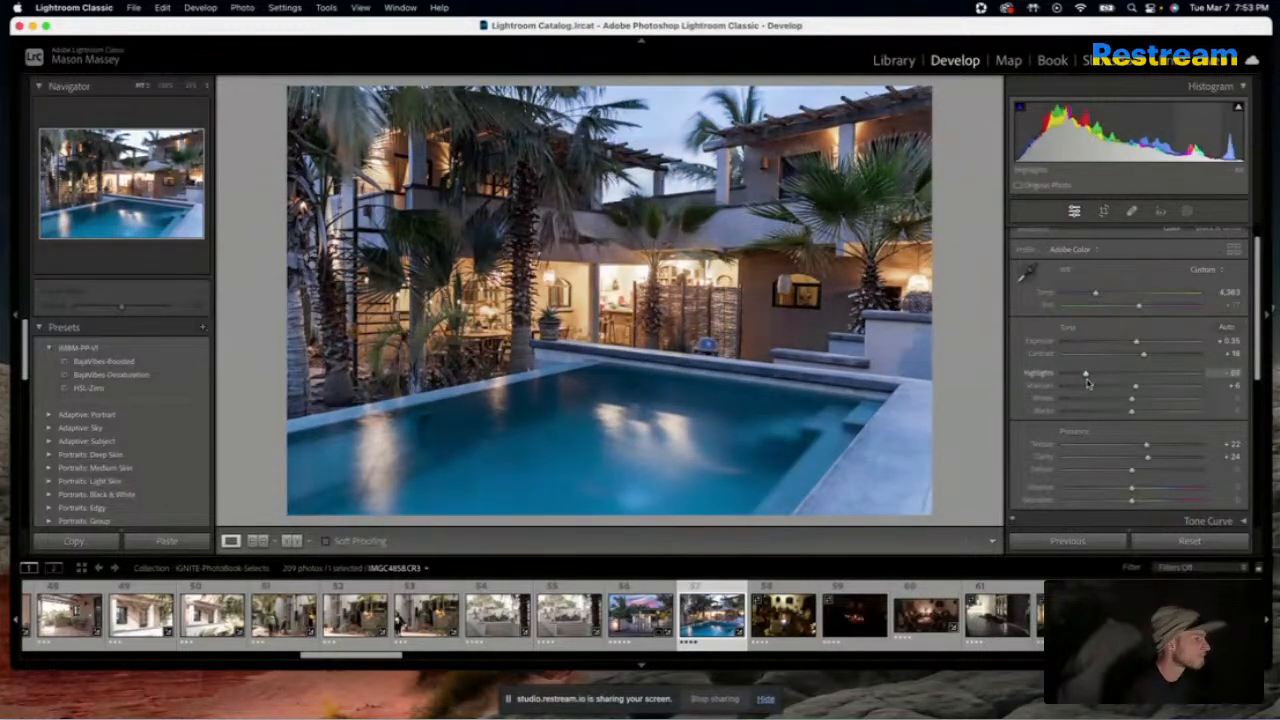
{"action": "left_click_drag", "start_coordinate": [1088, 383], "coordinate": [1024, 380]}
{"action": "key", "text": "backslash"}
{"action": "key", "text": "backslash"}
{"action": "key", "text": "backslash"}
{"action": "key", "text": "backslash"}
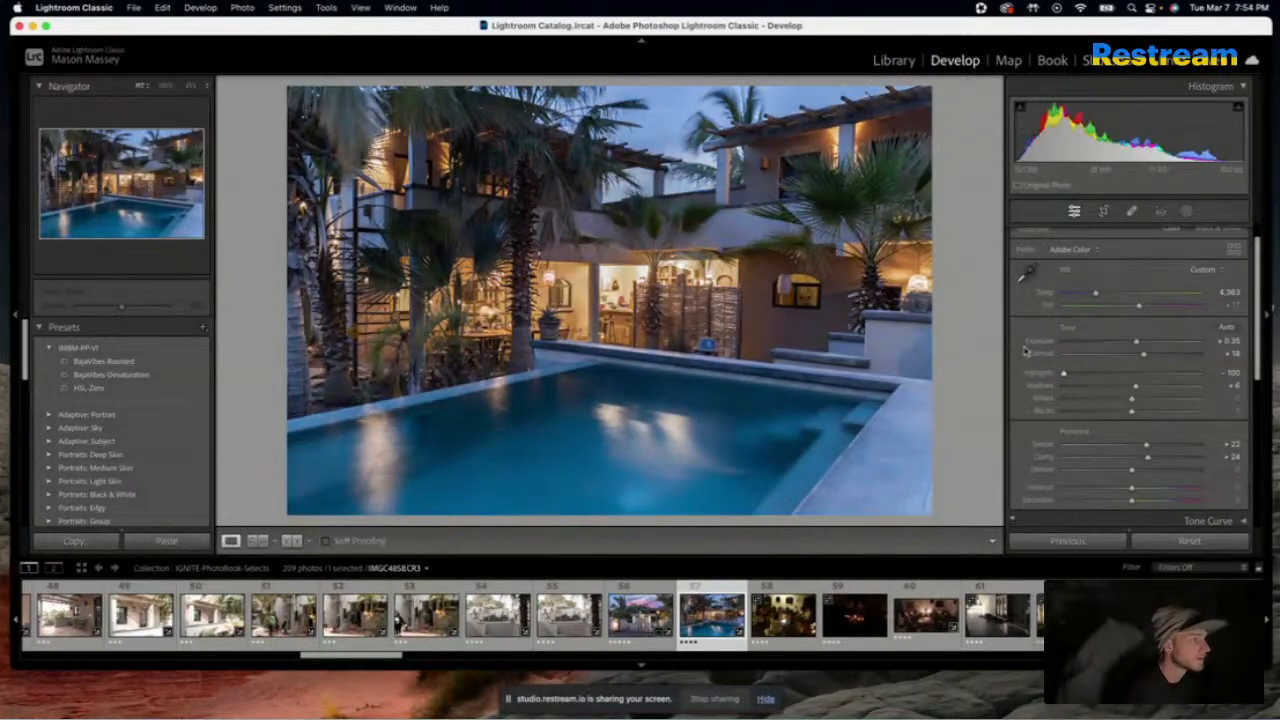
Set the pool photo's Shadows to +37, Blacks to +16 and Contrast to -28, and compare it with the original
{"action": "mouse_move", "coordinate": [1148, 390]}
{"action": "left_mouse_down"}
{"action": "mouse_move", "coordinate": [1177, 389]}
{"action": "mouse_move", "coordinate": [1140, 410]}
{"action": "mouse_move", "coordinate": [1175, 410]}
{"action": "mouse_move", "coordinate": [1142, 410]}
{"action": "left_mouse_up"}
{"action": "left_click_drag", "start_coordinate": [1143, 354], "coordinate": [1115, 361]}
{"action": "key", "text": "backslash"}
{"action": "key", "text": "backslash"}
{"action": "key", "text": "backslash"}
{"action": "key", "text": "backslash"}
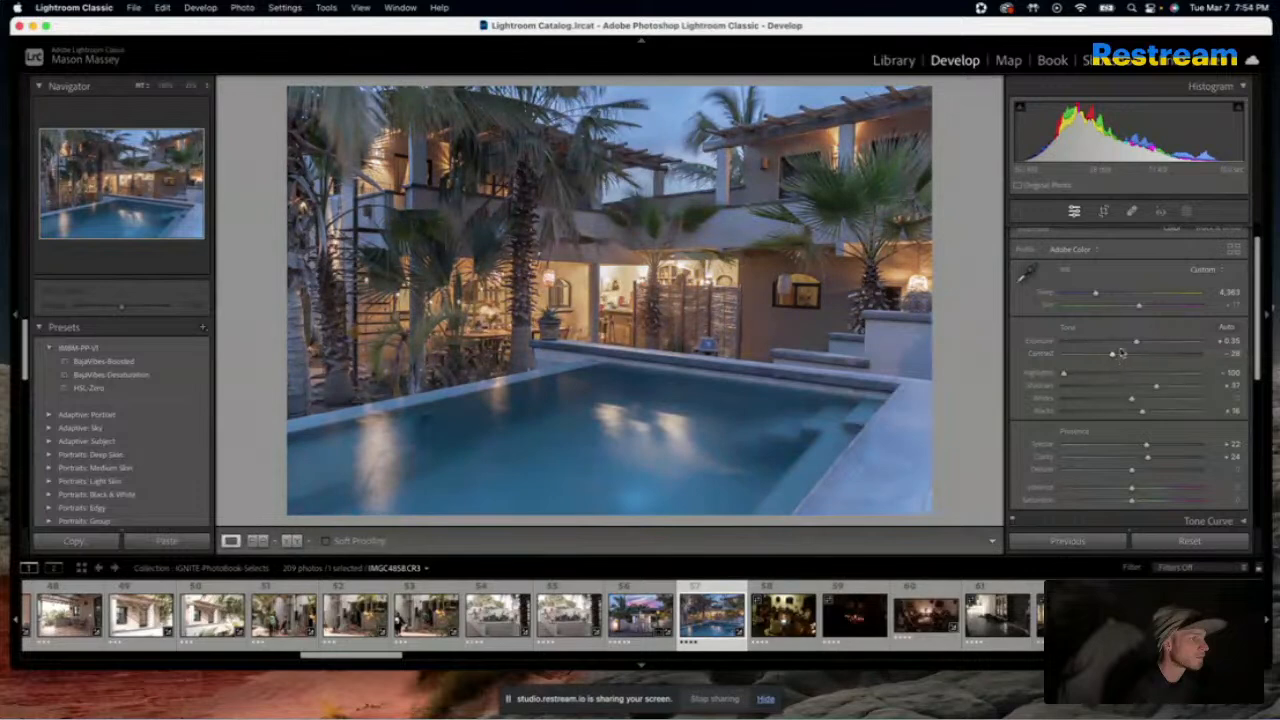
Set the pool photo's Blacks to +8, Dehaze to +22, Clarity to about +36 and Texture to +1
{"action": "left_click_drag", "start_coordinate": [1142, 410], "coordinate": [1137, 418]}
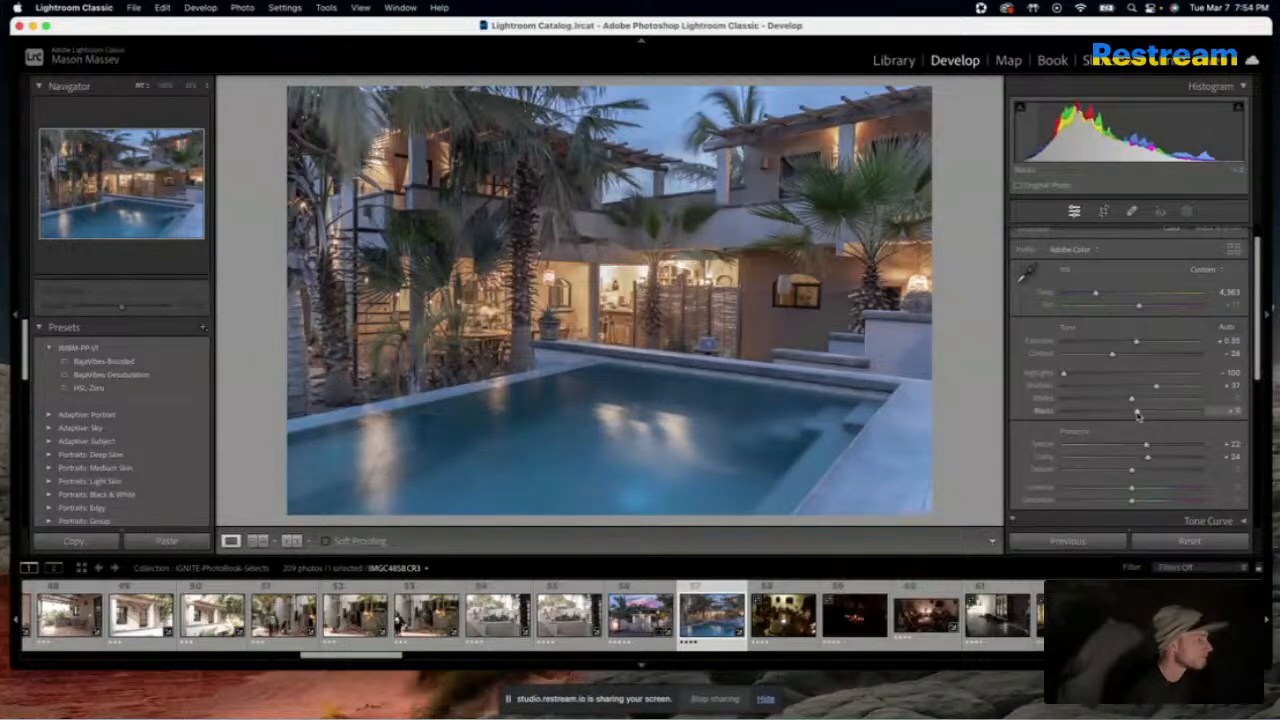
{"action": "left_click_drag", "start_coordinate": [1135, 475], "coordinate": [1150, 475]}
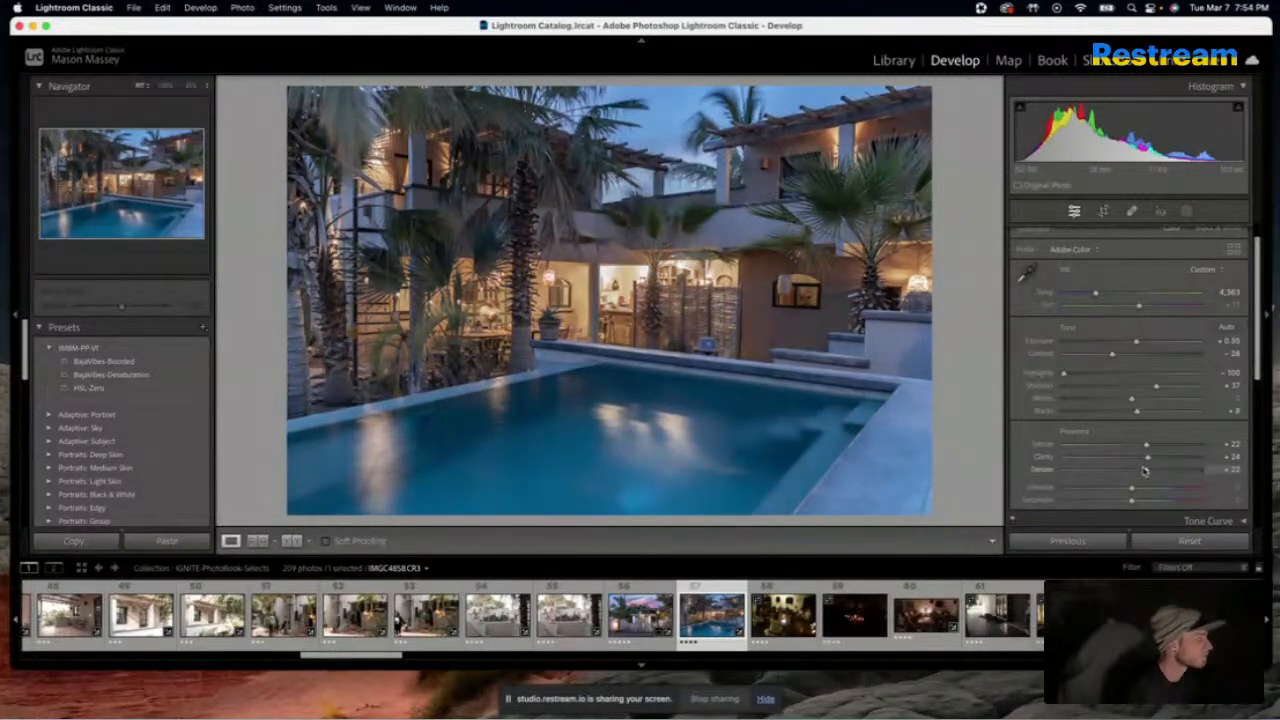
{"action": "mouse_move", "coordinate": [1149, 454]}
{"action": "left_mouse_down"}
{"action": "mouse_move", "coordinate": [1131, 453]}
{"action": "mouse_move", "coordinate": [1178, 460]}
{"action": "mouse_move", "coordinate": [1158, 463]}
{"action": "left_mouse_up"}
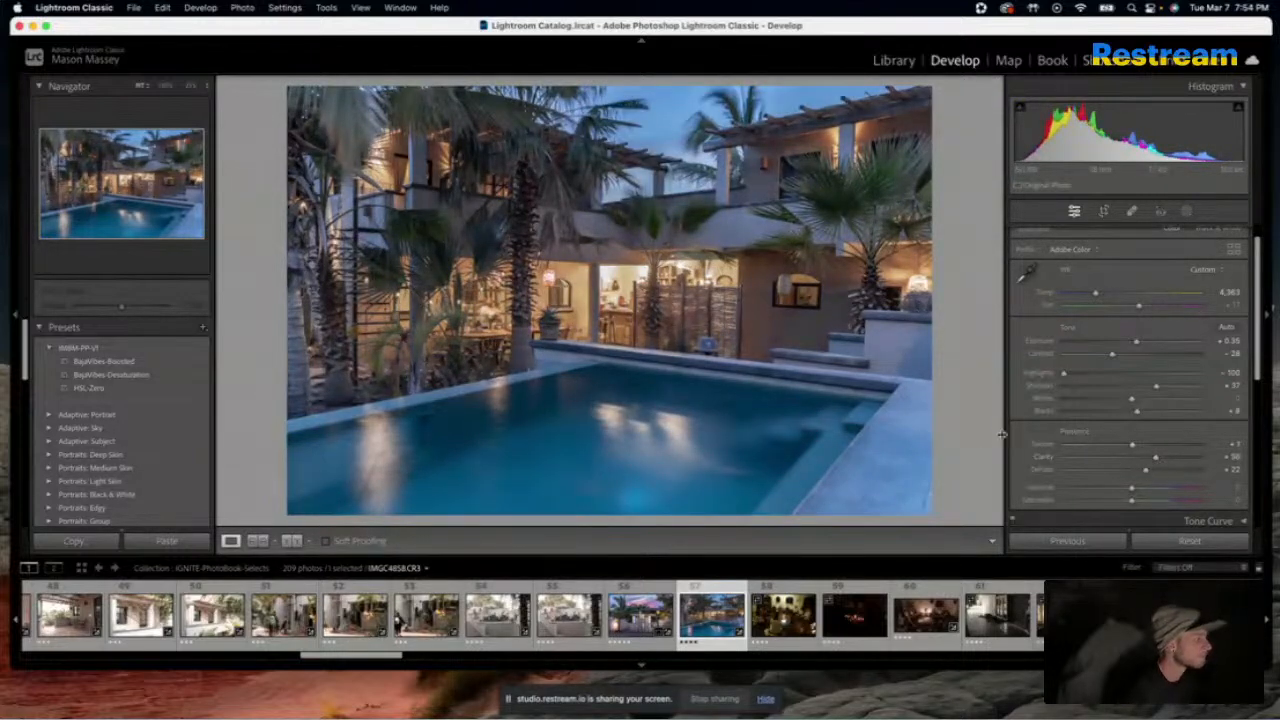
Push the pool photo's overall Saturation to +100 to expose colour casts, and set its Red saturation to about -51
{"action": "scroll", "coordinate": [1140, 420], "scroll_direction": "down", "scroll_amount": 3}
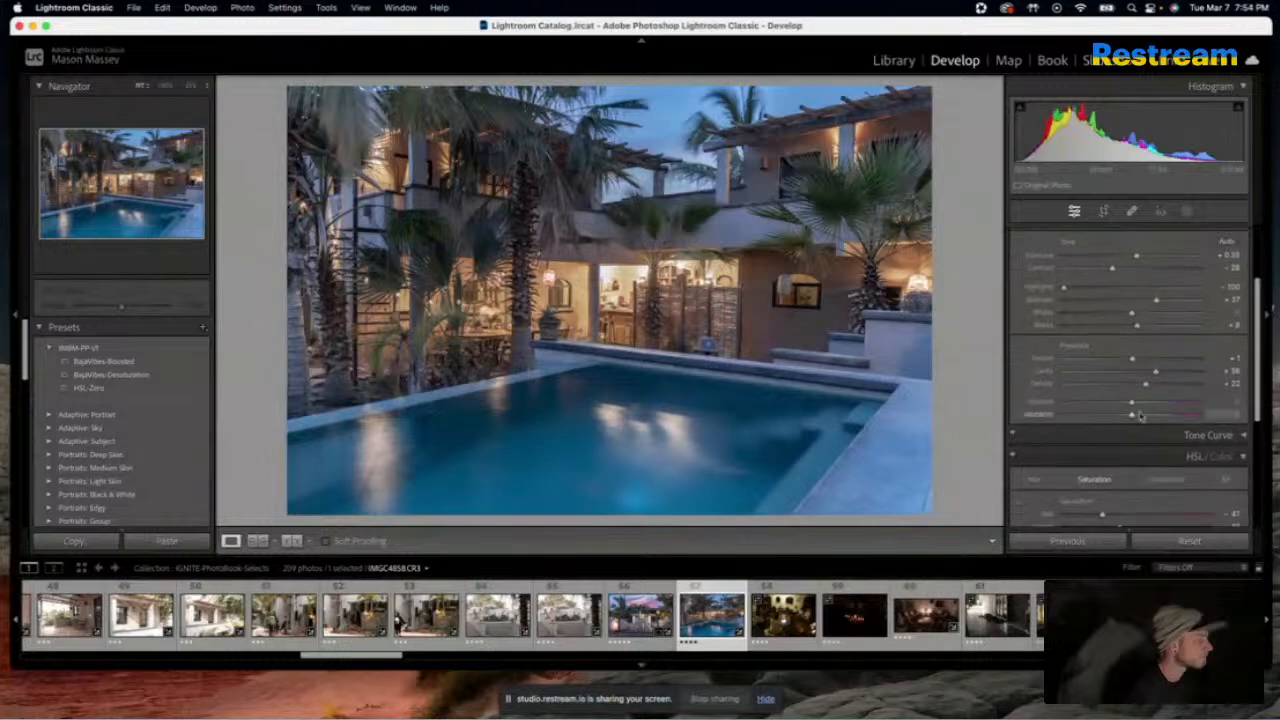
{"action": "left_click_drag", "start_coordinate": [1133, 420], "coordinate": [1218, 414]}
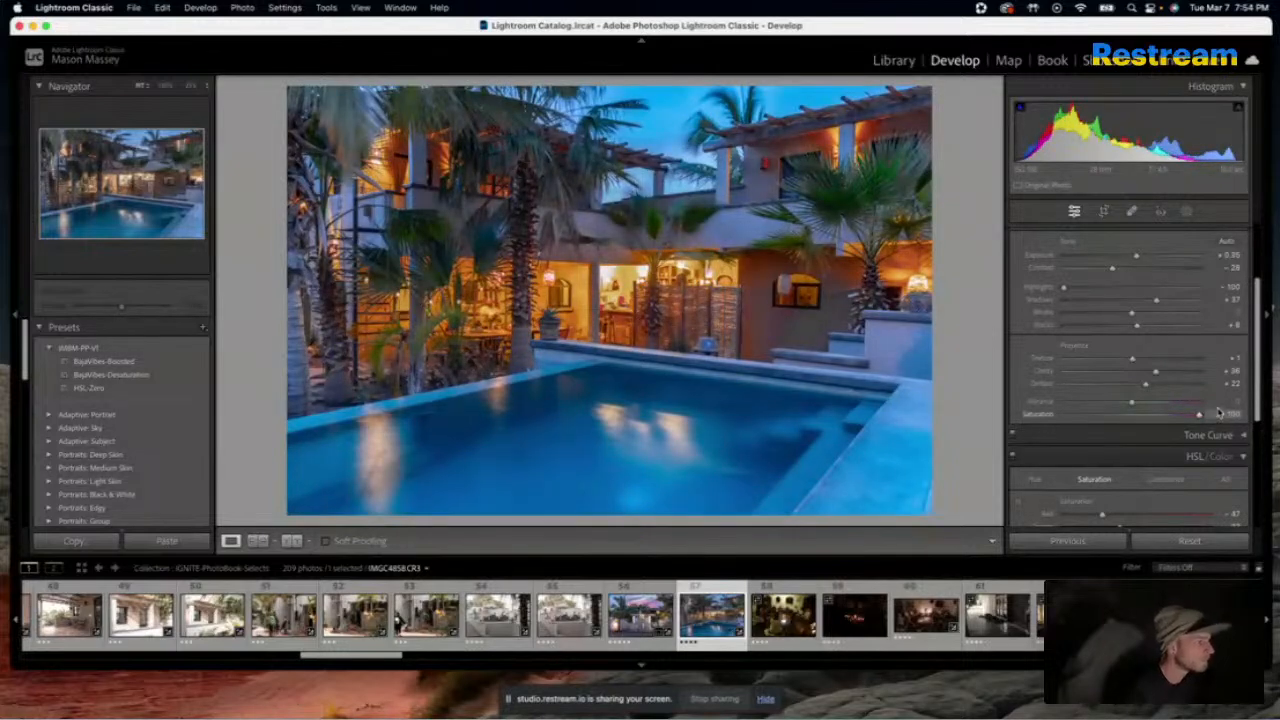
{"action": "scroll", "coordinate": [1033, 484], "scroll_direction": "down", "scroll_amount": 1}
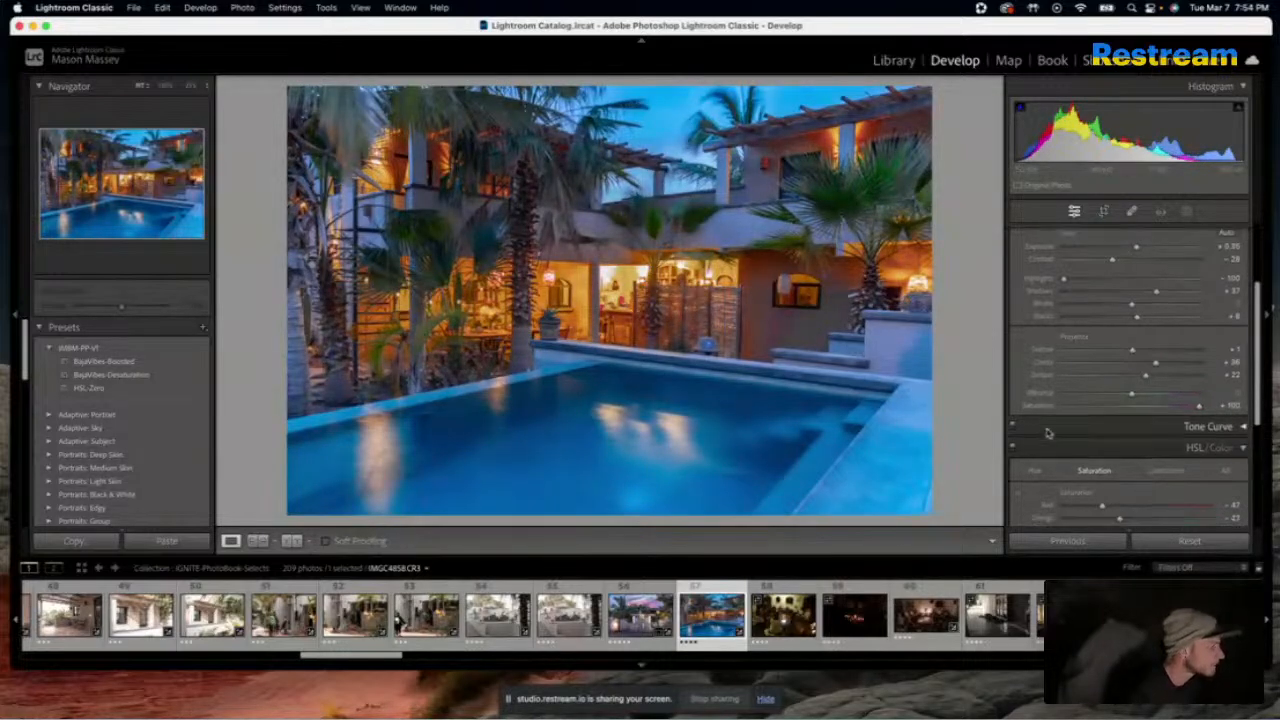
{"action": "mouse_move", "coordinate": [1101, 509]}
{"action": "left_mouse_down"}
{"action": "mouse_move", "coordinate": [1080, 508]}
{"action": "mouse_move", "coordinate": [1142, 508]}
{"action": "mouse_move", "coordinate": [1086, 507]}
{"action": "left_mouse_up"}
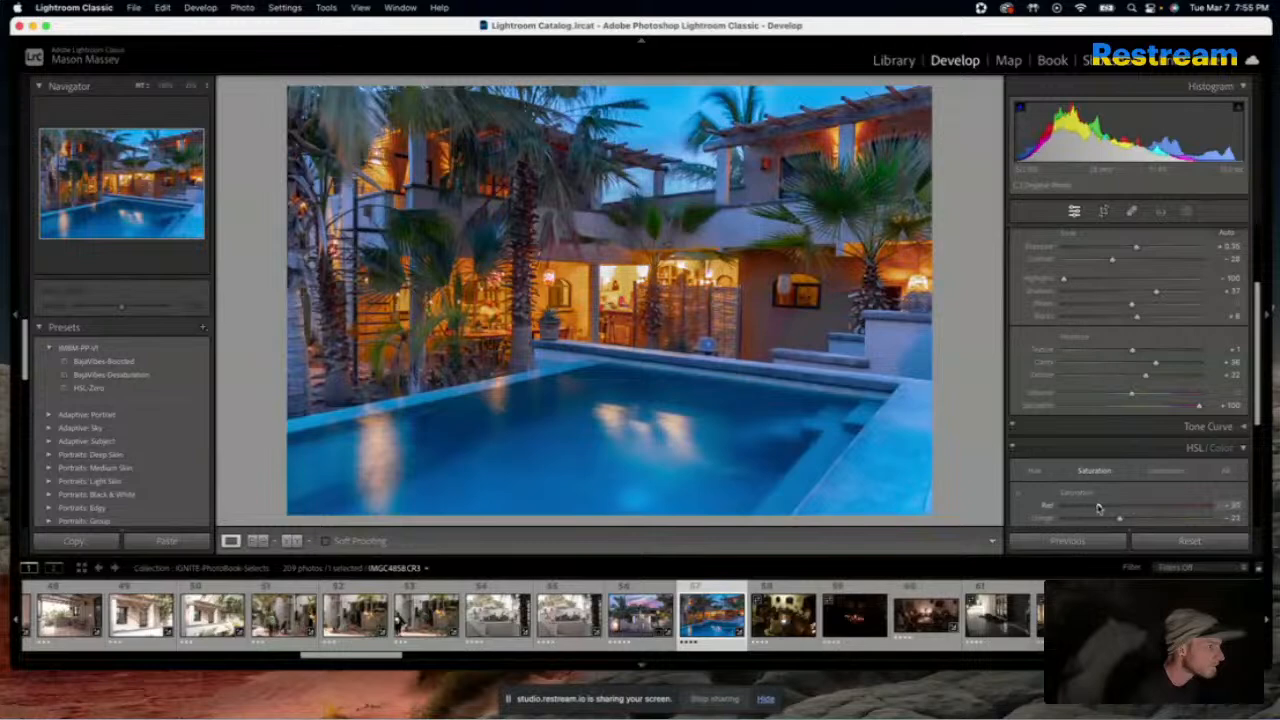
{"action": "scroll", "coordinate": [1040, 495], "scroll_direction": "down", "scroll_amount": 3}
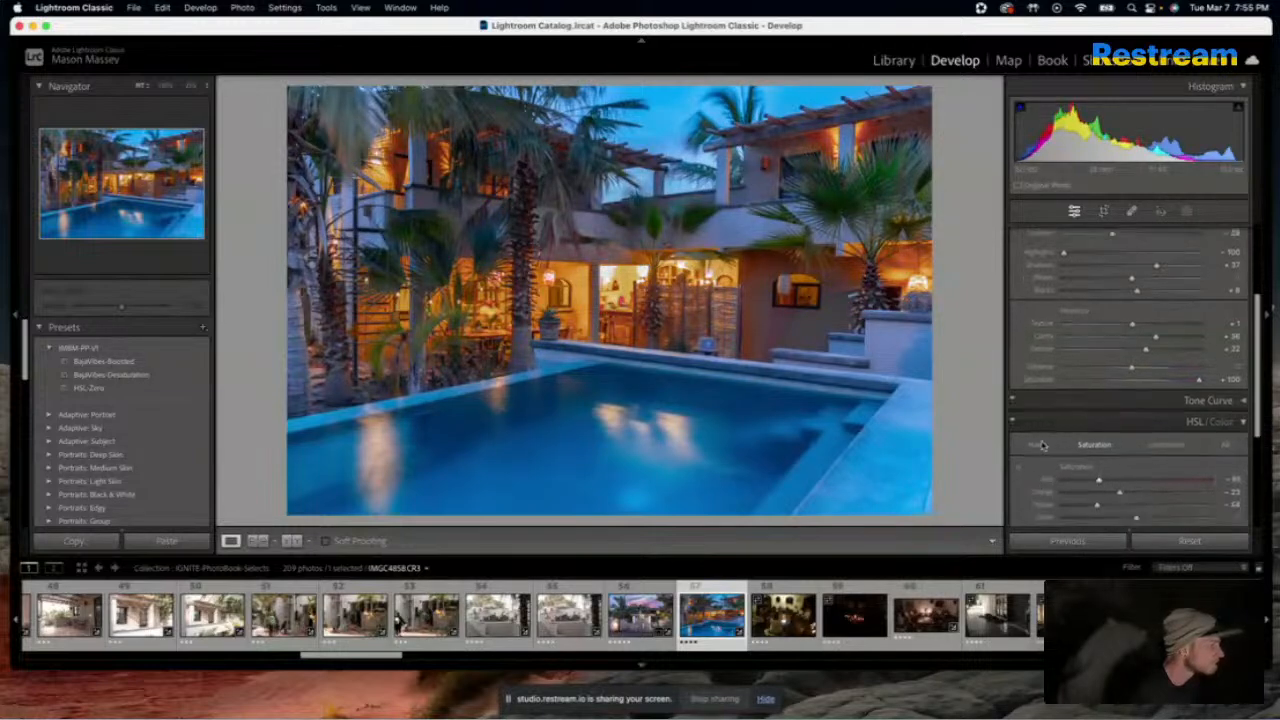
Try shifting the pool photo's Red and Orange hues and lowering its Red luminance
{"action": "left_click", "coordinate": [1036, 446]}
{"action": "mouse_move", "coordinate": [1137, 485]}
{"action": "left_mouse_down"}
{"action": "mouse_move", "coordinate": [1185, 485]}
{"action": "mouse_move", "coordinate": [1106, 483]}
{"action": "mouse_move", "coordinate": [1158, 479]}
{"action": "mouse_move", "coordinate": [1143, 477]}
{"action": "mouse_move", "coordinate": [1141, 494]}
{"action": "mouse_move", "coordinate": [1178, 500]}
{"action": "mouse_move", "coordinate": [1083, 497]}
{"action": "mouse_move", "coordinate": [1117, 499]}
{"action": "left_mouse_up"}
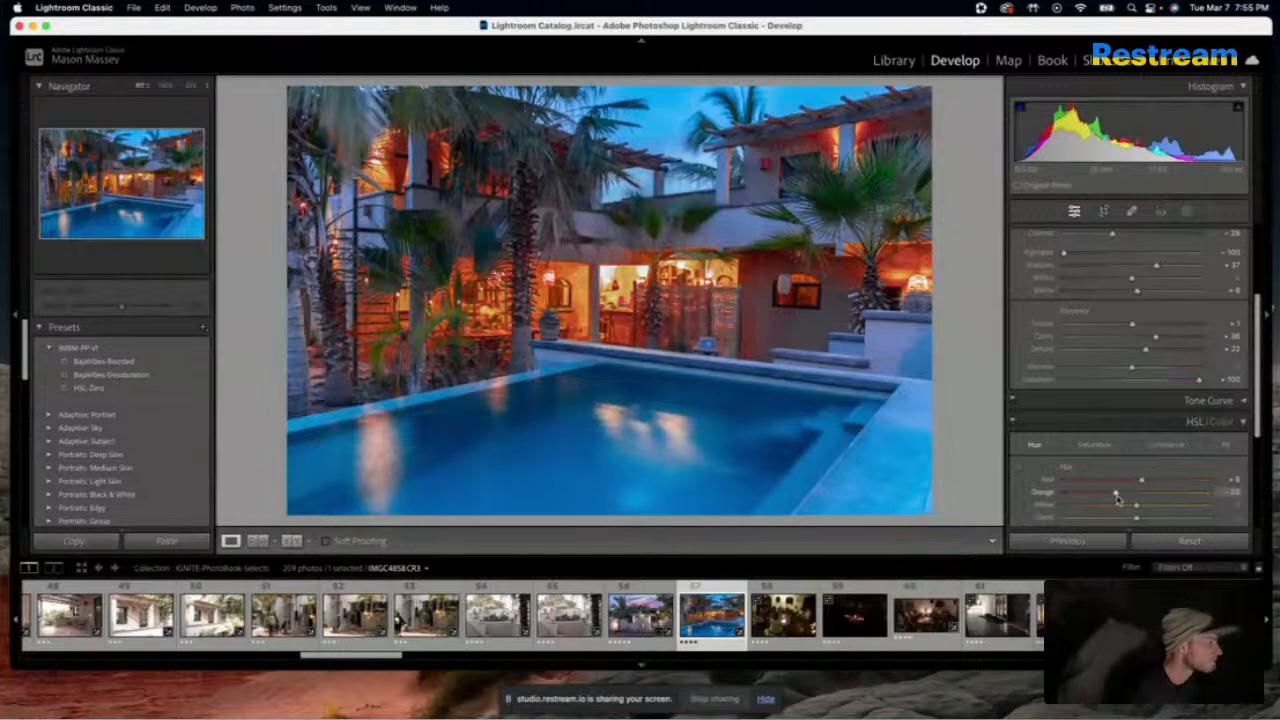
{"action": "mouse_move", "coordinate": [1117, 499]}
{"action": "left_mouse_down"}
{"action": "mouse_move", "coordinate": [1138, 497]}
{"action": "mouse_move", "coordinate": [1072, 486]}
{"action": "mouse_move", "coordinate": [1187, 487]}
{"action": "mouse_move", "coordinate": [1068, 498]}
{"action": "mouse_move", "coordinate": [1170, 497]}
{"action": "mouse_move", "coordinate": [1130, 497]}
{"action": "left_mouse_up"}
{"action": "left_click", "coordinate": [1165, 445]}
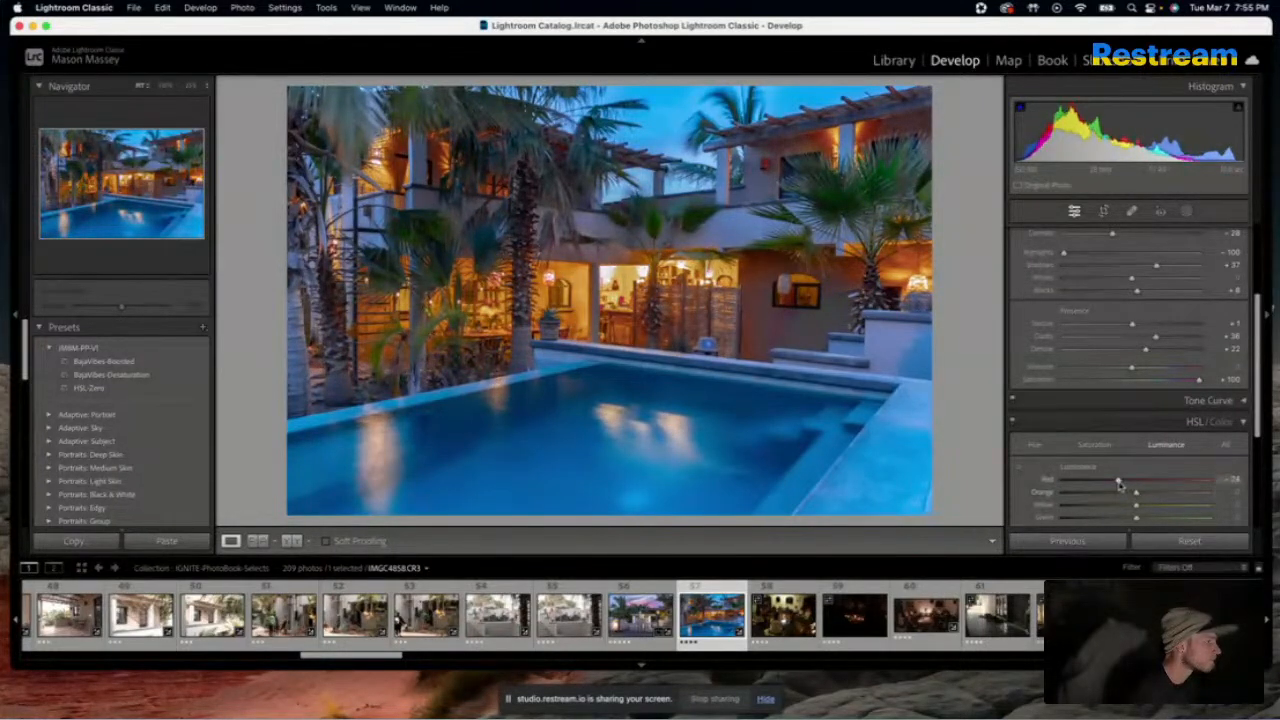
{"action": "left_click", "coordinate": [1095, 445]}
Inspect the colour cast on the wall beside the woven fence up close, setting Red saturation to -52 and Magenta saturation to about -87
{"action": "left_click", "coordinate": [897, 305]}
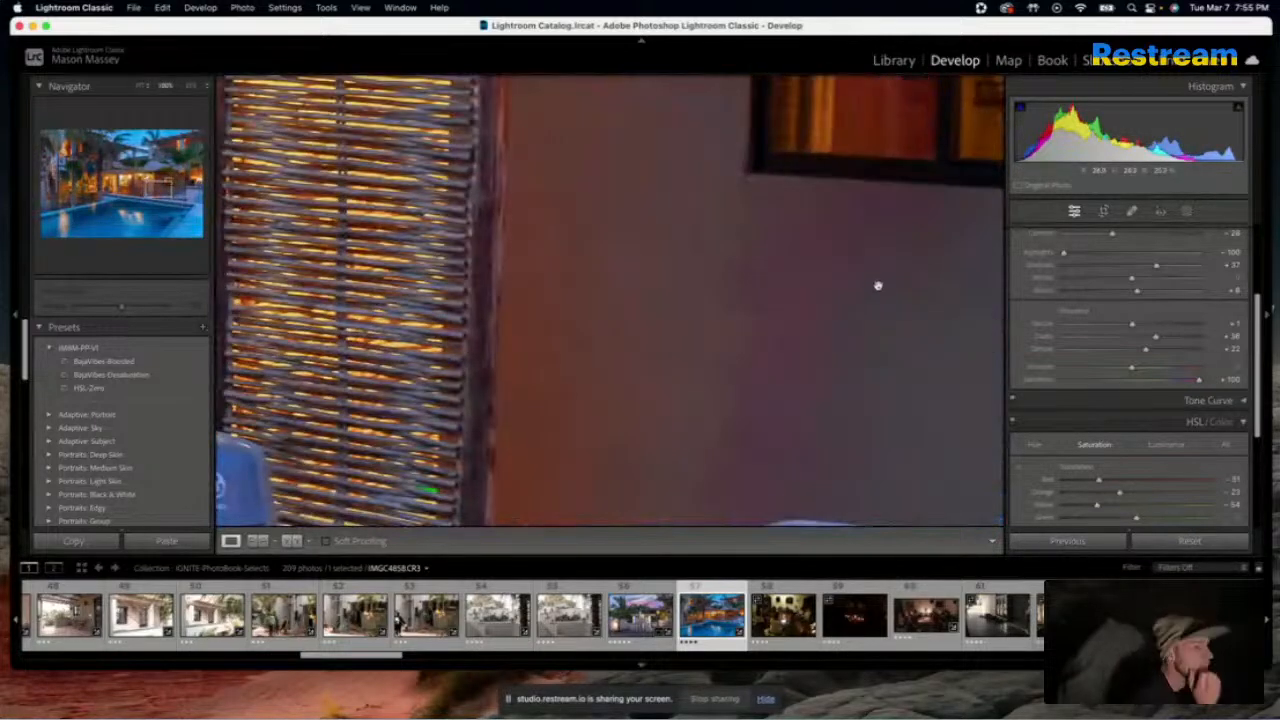
{"action": "left_click_drag", "start_coordinate": [819, 318], "coordinate": [769, 223]}
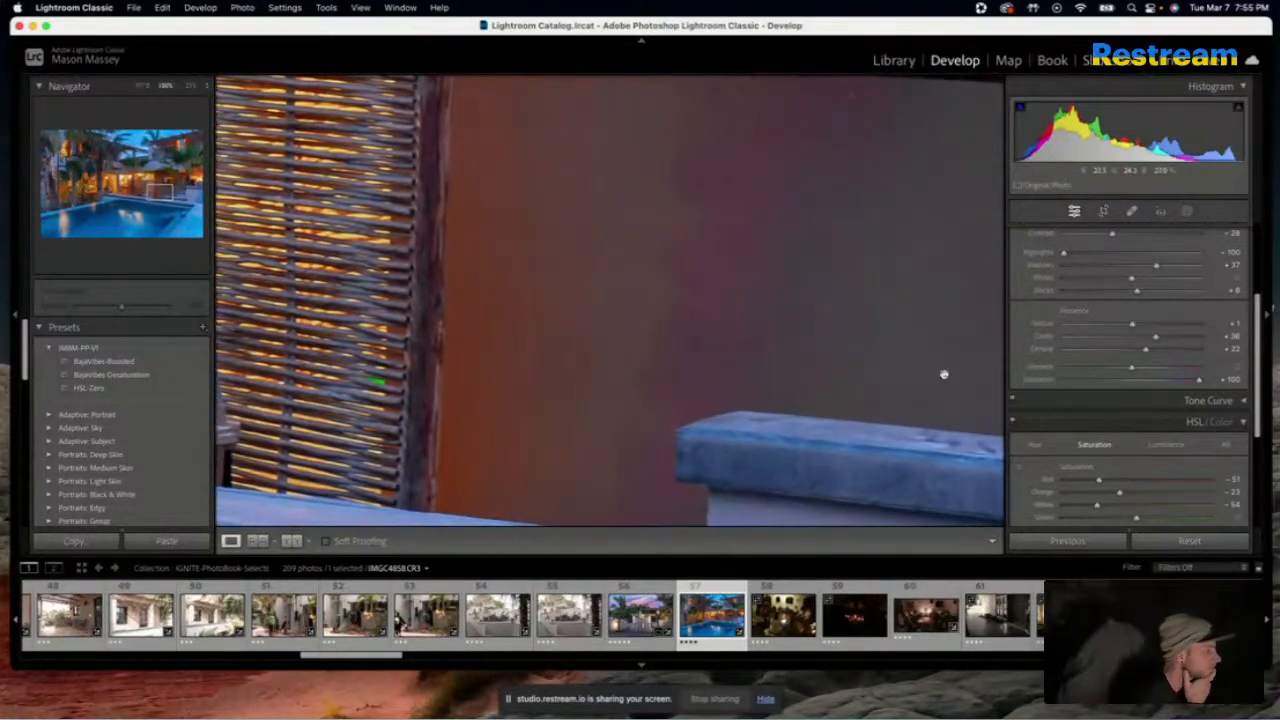
{"action": "left_click_drag", "start_coordinate": [1093, 485], "coordinate": [1024, 483]}
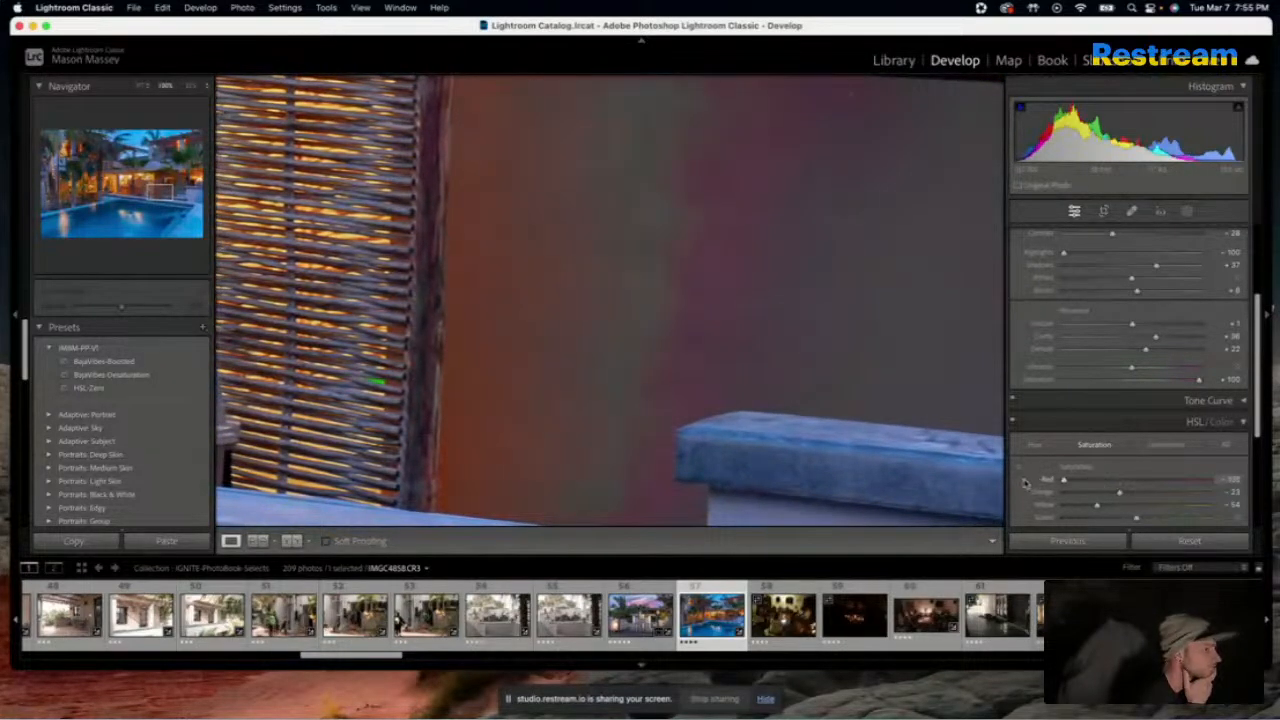
{"action": "scroll", "coordinate": [1100, 490], "scroll_direction": "down", "scroll_amount": 3}
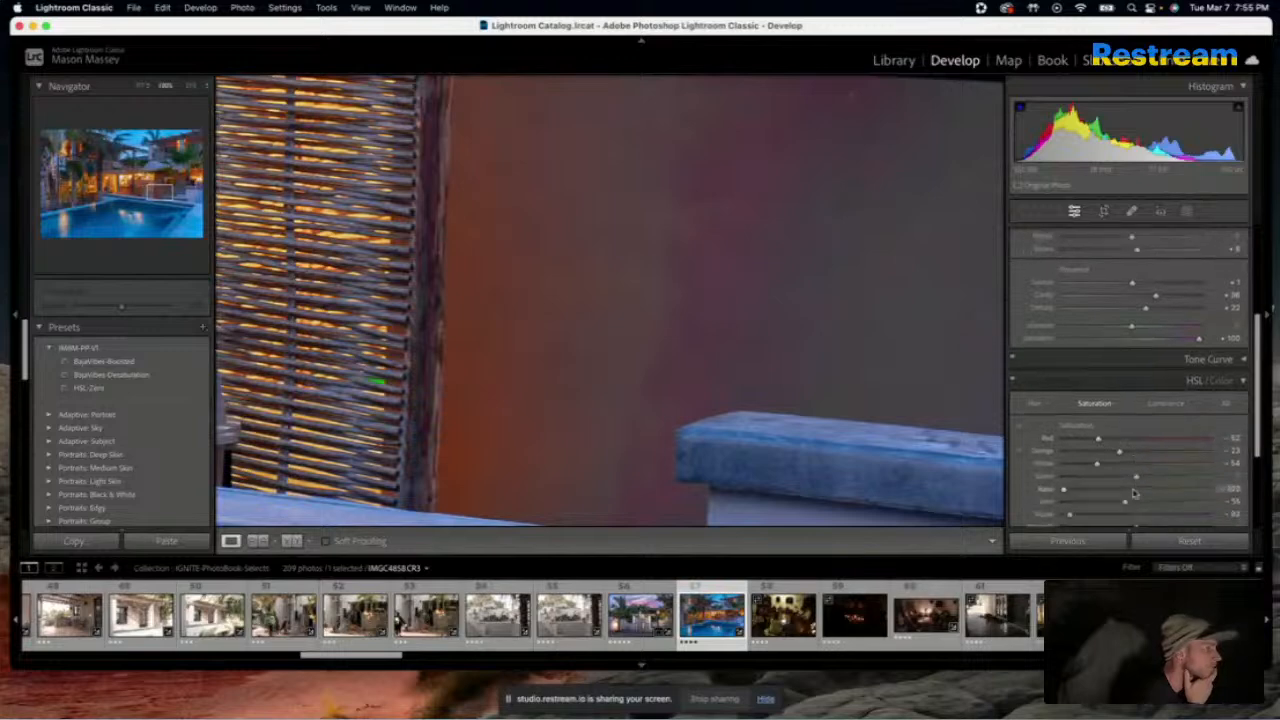
{"action": "left_click_drag", "start_coordinate": [1135, 503], "coordinate": [1093, 505]}
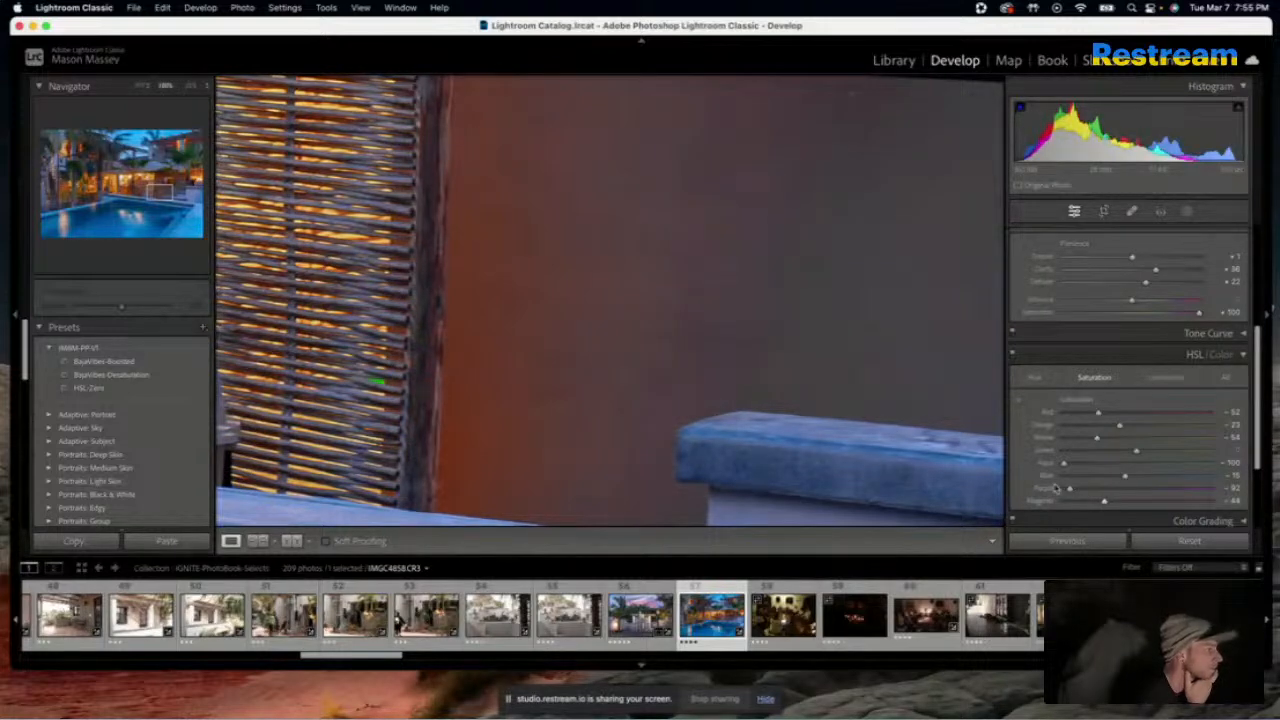
{"action": "key", "text": "z"}
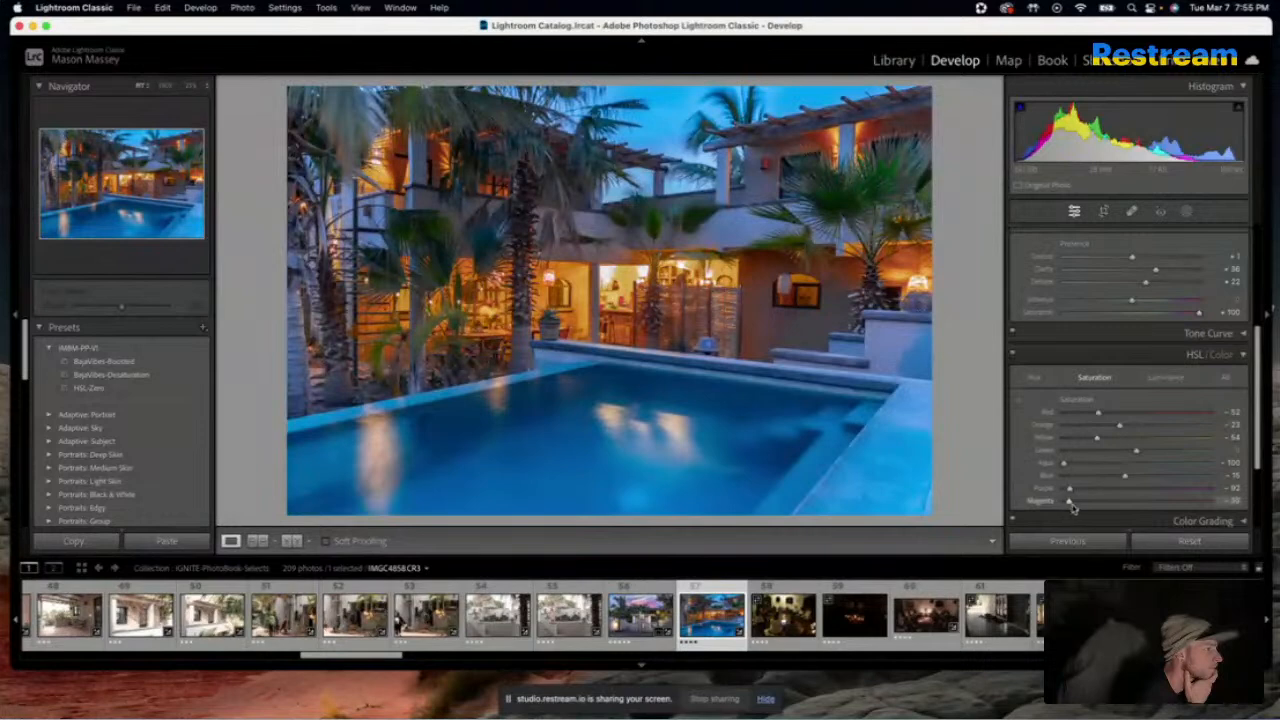
Adjust the pool photo's Purple saturation and shift its Purple hue to -47 and Magenta hue to about -48
{"action": "left_click_drag", "start_coordinate": [1068, 492], "coordinate": [1114, 494]}
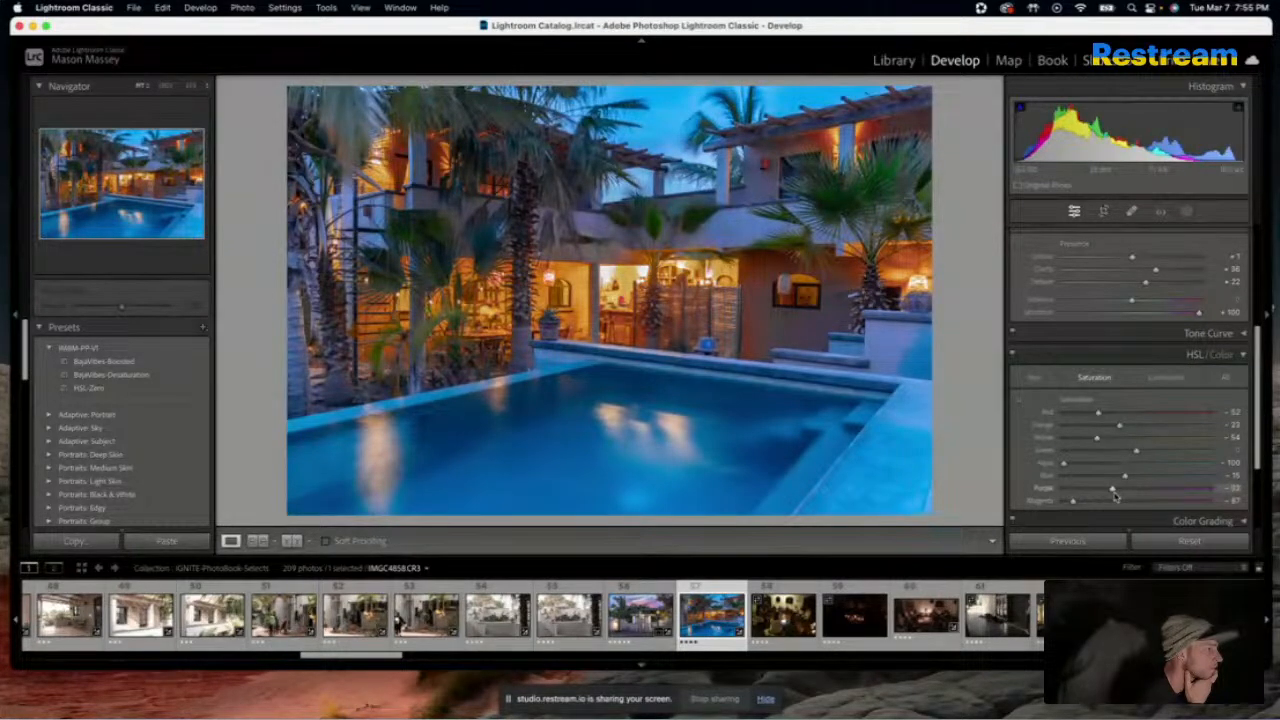
{"action": "mouse_move", "coordinate": [1114, 494]}
{"action": "left_mouse_down"}
{"action": "mouse_move", "coordinate": [1091, 493]}
{"action": "mouse_move", "coordinate": [1142, 503]}
{"action": "mouse_move", "coordinate": [1096, 503]}
{"action": "left_mouse_up"}
{"action": "left_click", "coordinate": [1036, 378]}
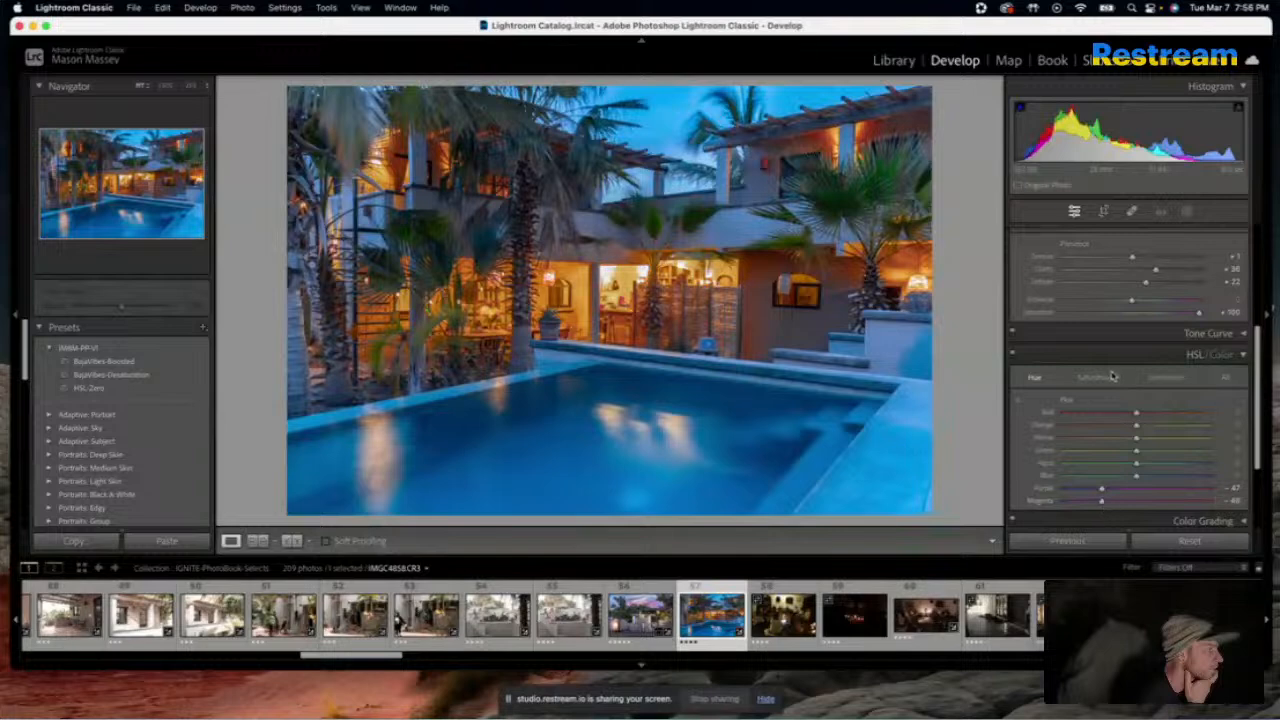
Set the pool photo's overall Saturation to +17 and compare it with the original
{"action": "left_click_drag", "start_coordinate": [1195, 314], "coordinate": [1143, 323]}
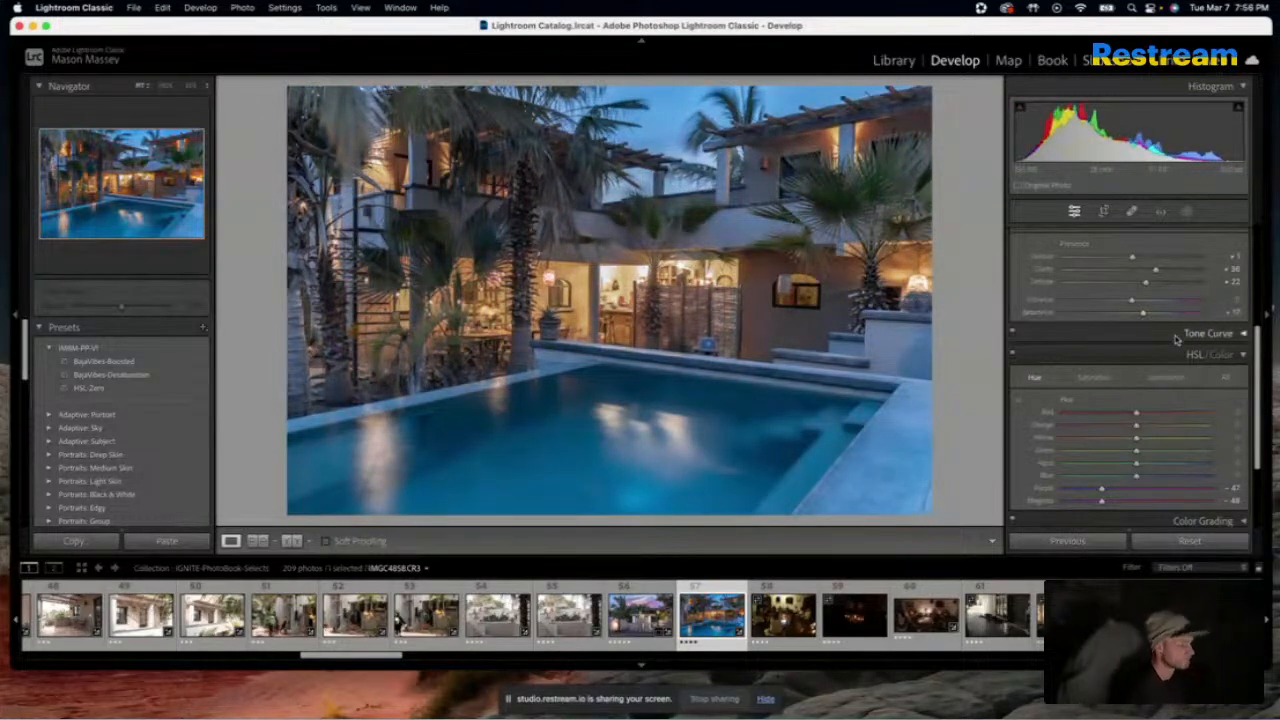
{"action": "key", "text": "backslash"}
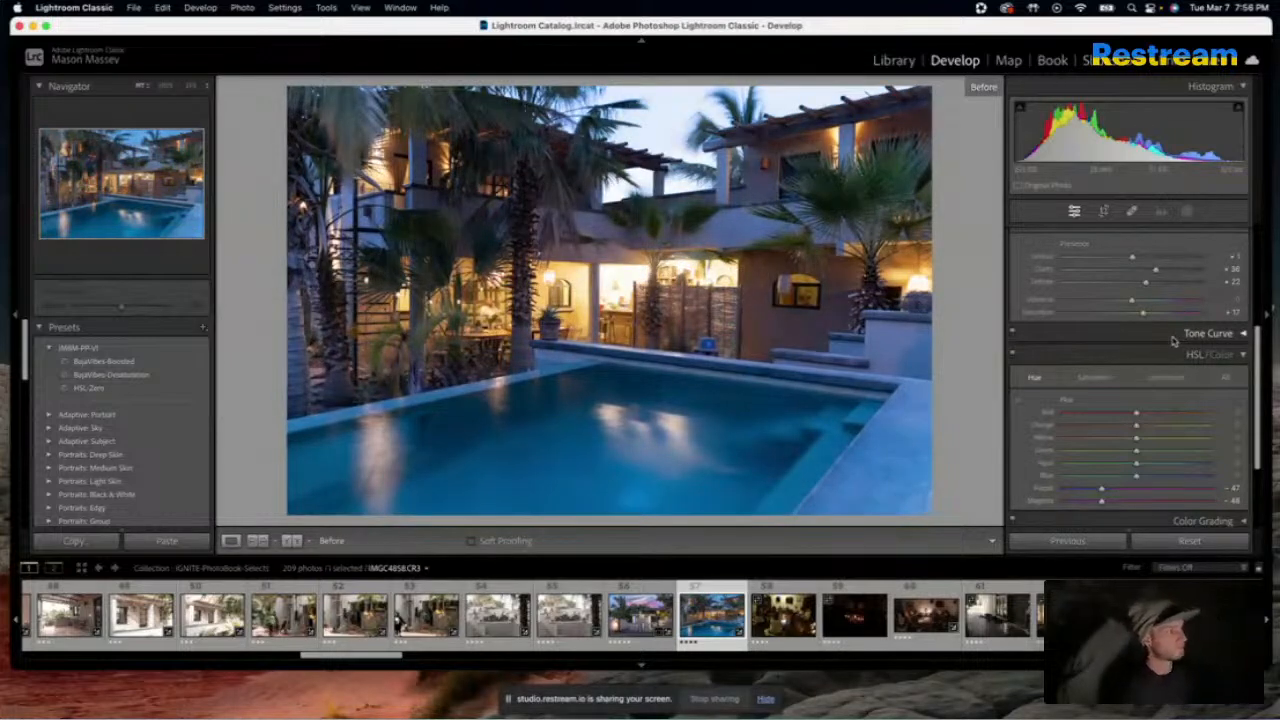
{"action": "key", "text": "backslash"}
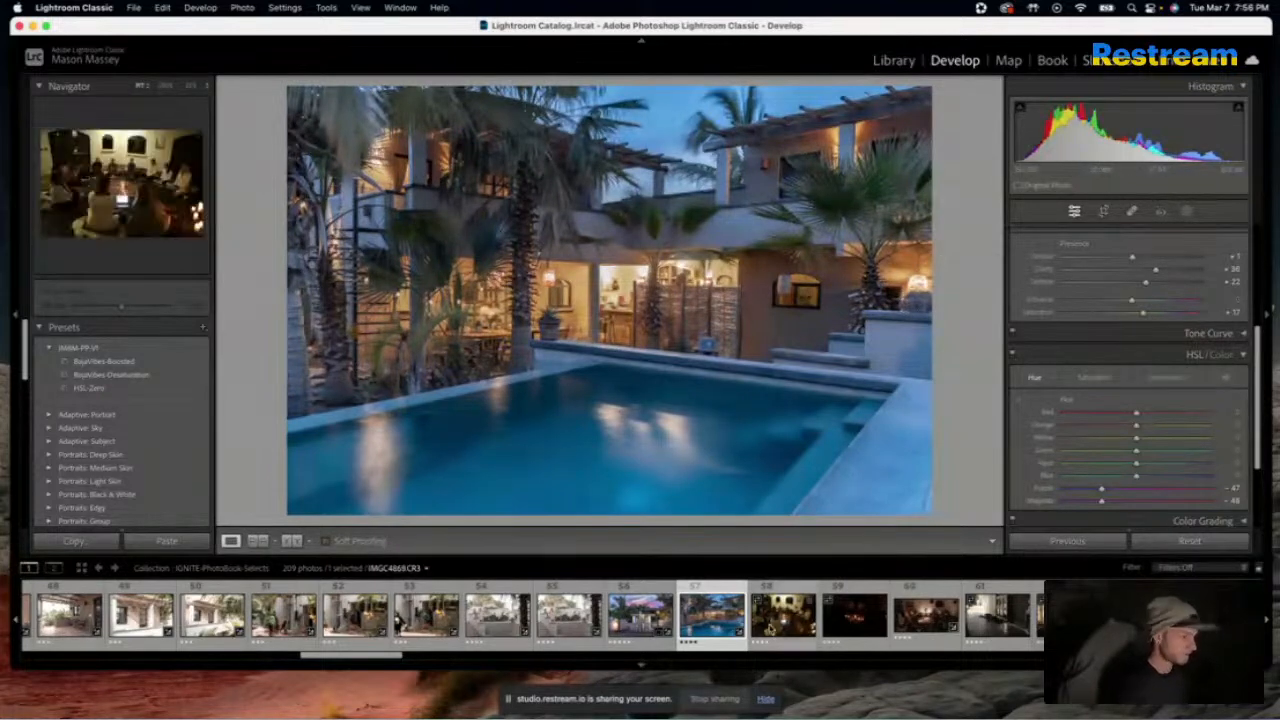
Open the candlelit group circle photo, IMGC4869.CR3, and apply the BajaVibes-Desaturation preset to it
{"action": "left_click", "coordinate": [772, 629]}
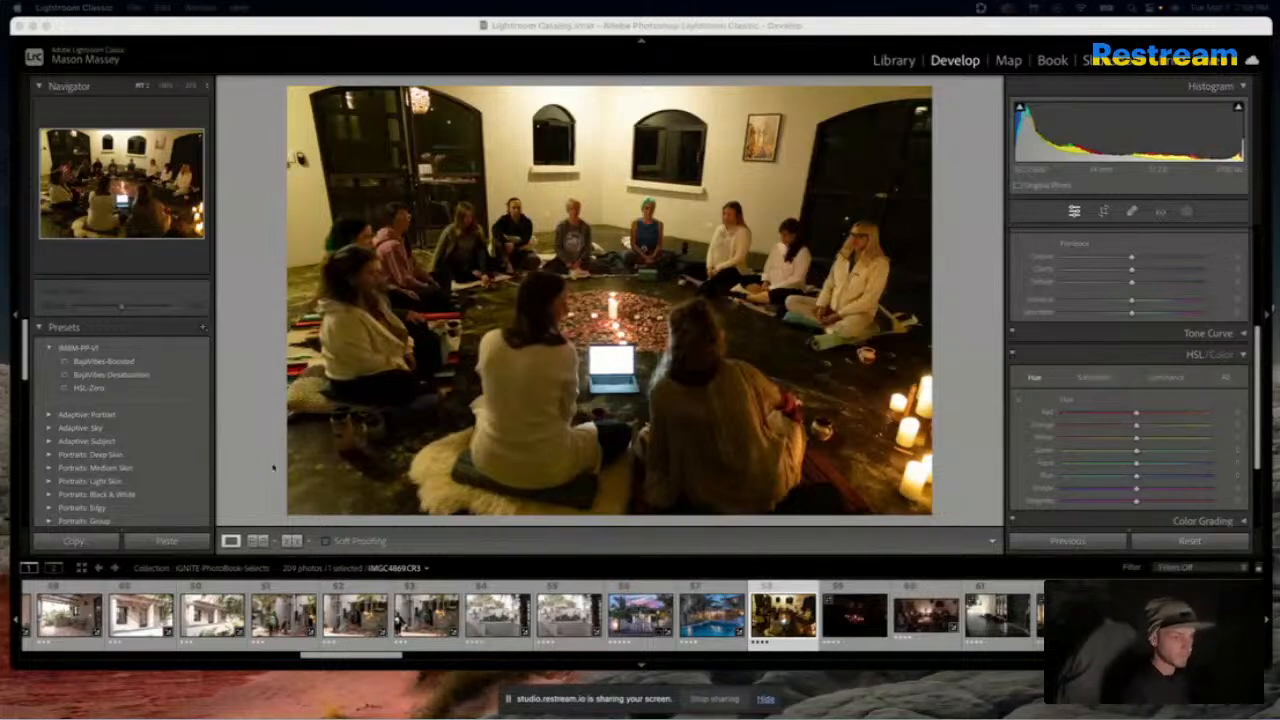
{"action": "left_click", "coordinate": [180, 381]}
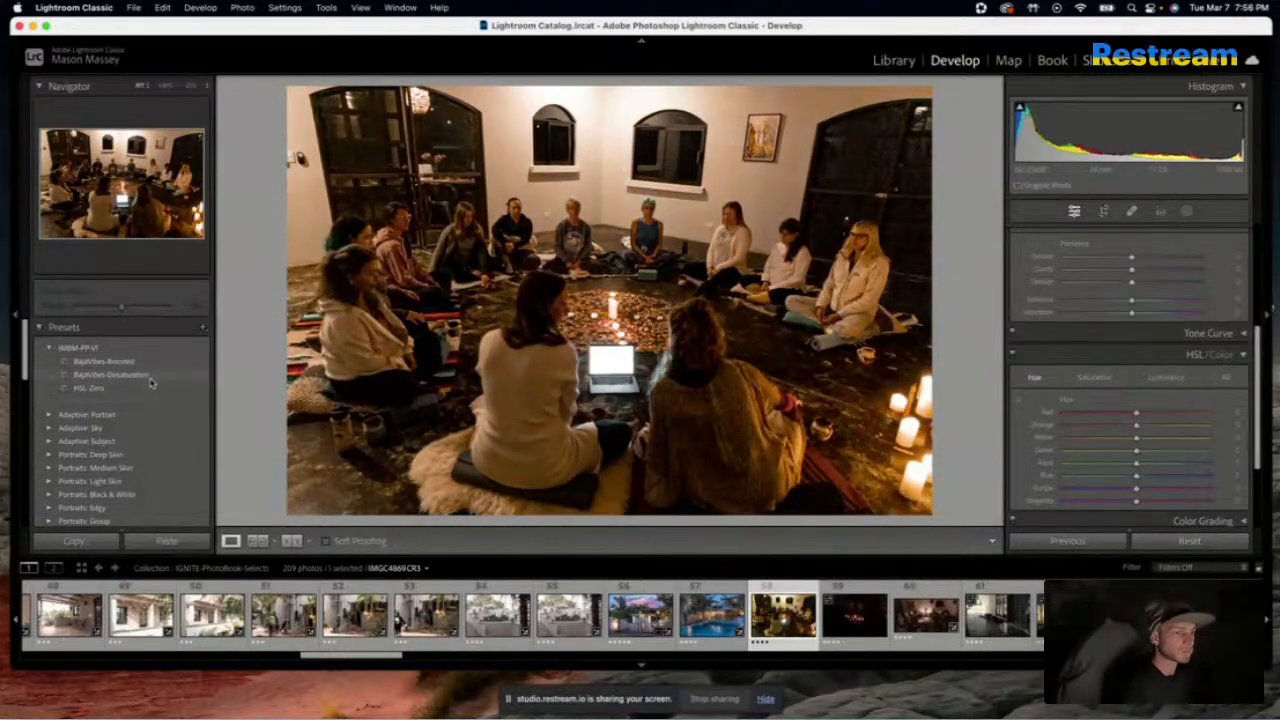
{"action": "left_click", "coordinate": [145, 378]}
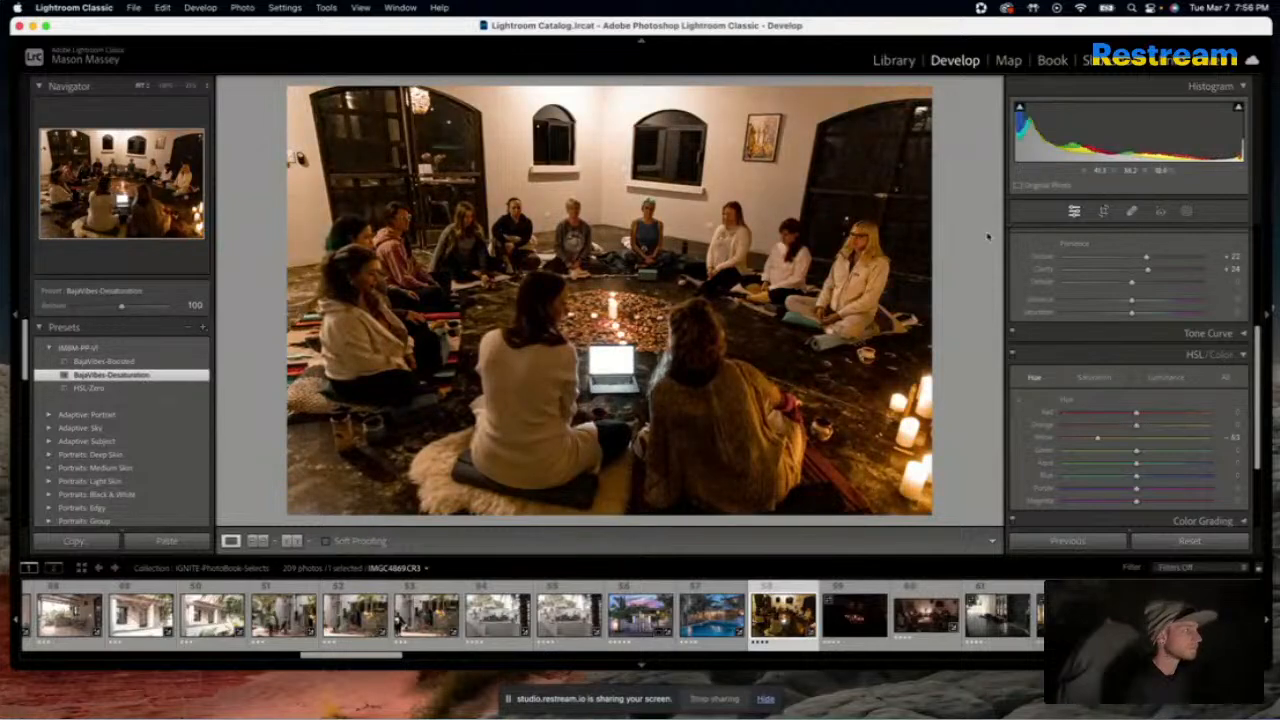
Set the candlelit circle photo's Temp to about 2,800
{"action": "scroll", "coordinate": [1031, 297], "scroll_direction": "down", "scroll_amount": 2}
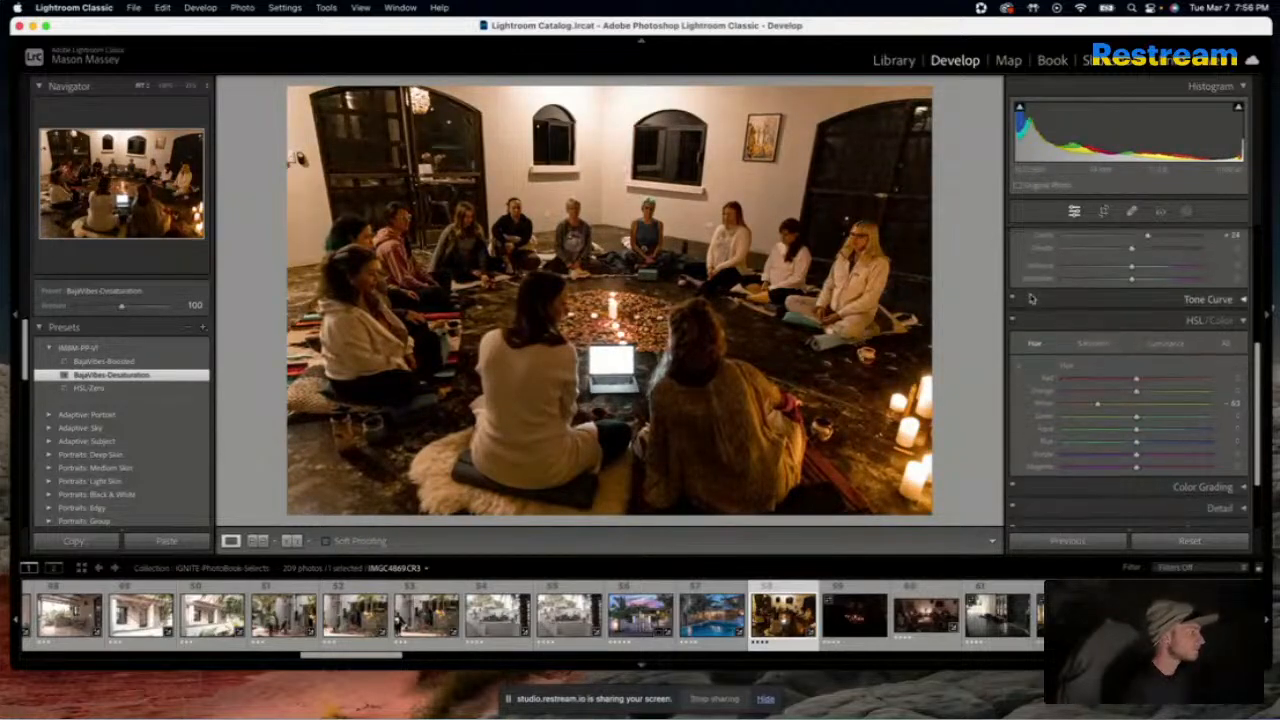
{"action": "scroll", "coordinate": [1031, 297], "scroll_direction": "down", "scroll_amount": 4}
{"action": "scroll", "coordinate": [1031, 297], "scroll_direction": "up", "scroll_amount": 12}
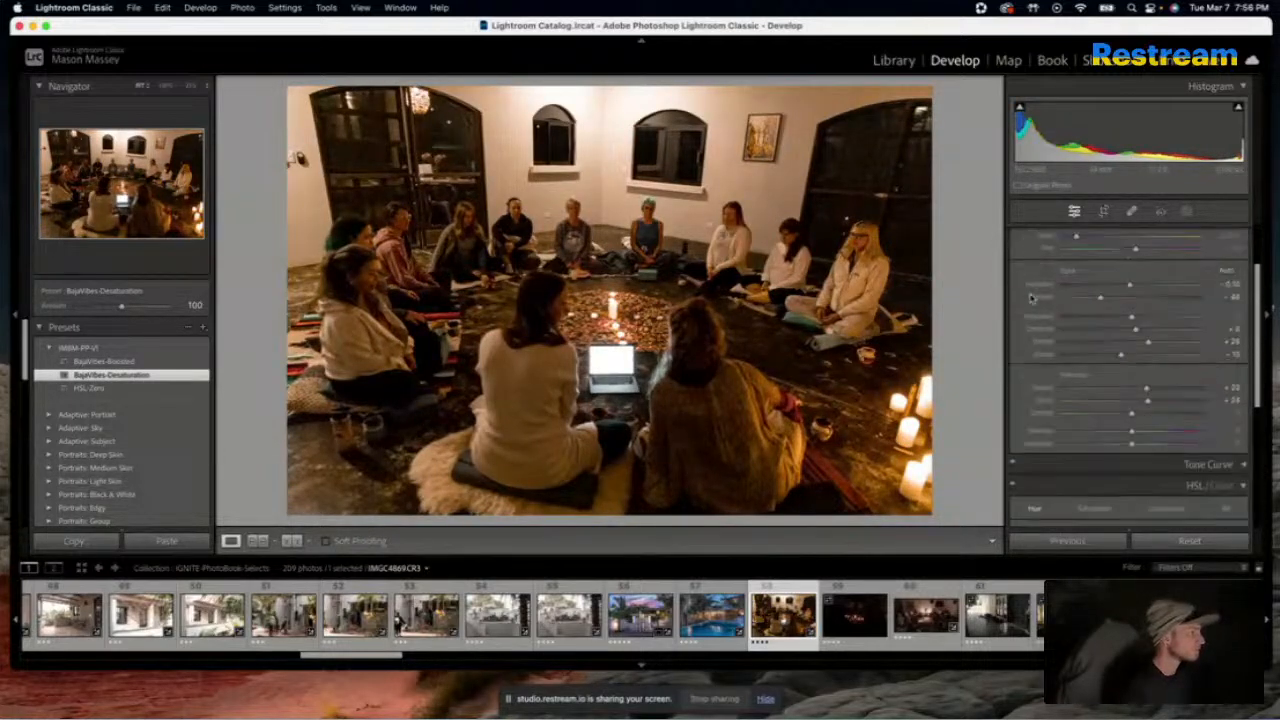
{"action": "left_click_drag", "start_coordinate": [1076, 281], "coordinate": [1075, 283]}
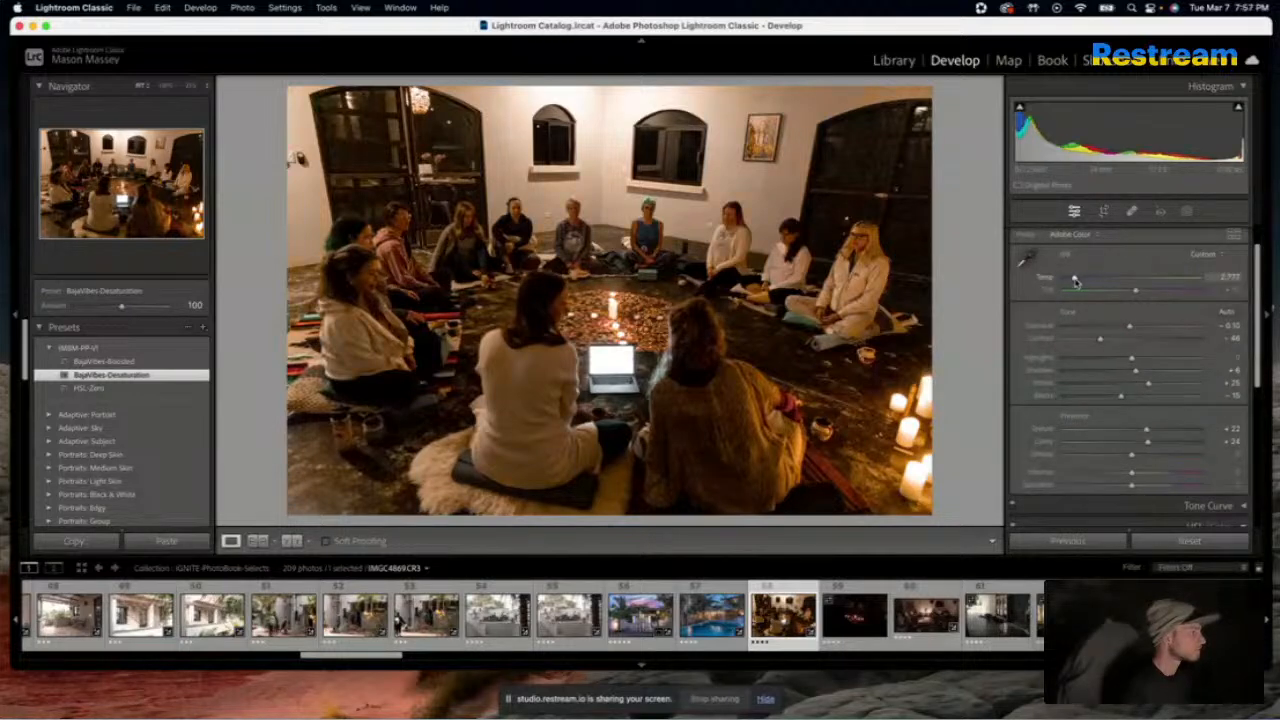
{"action": "left_click_drag", "start_coordinate": [1076, 283], "coordinate": [1075, 283]}
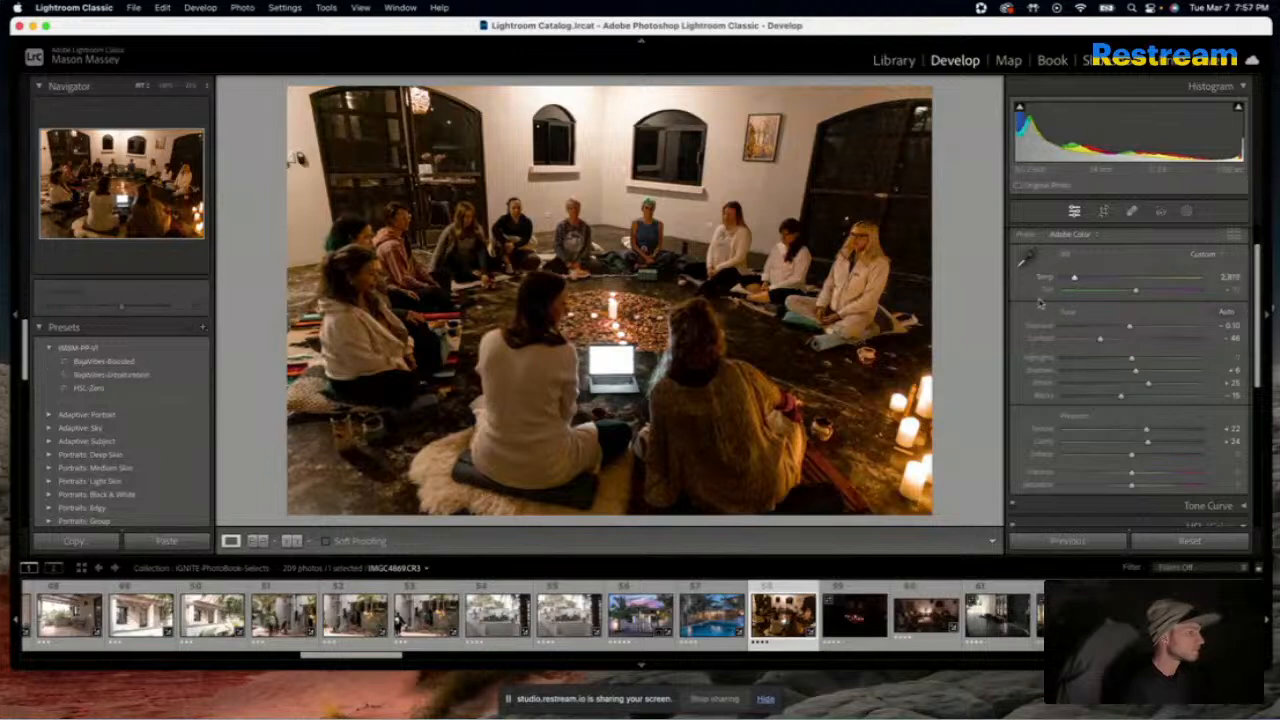
Set the candlelit photo's sharpening to Amount 10, Radius 2.1, Detail 0 and Masking 12, with Luminance noise reduction at about 18
{"action": "scroll", "coordinate": [1022, 295], "scroll_direction": "down", "scroll_amount": 10}
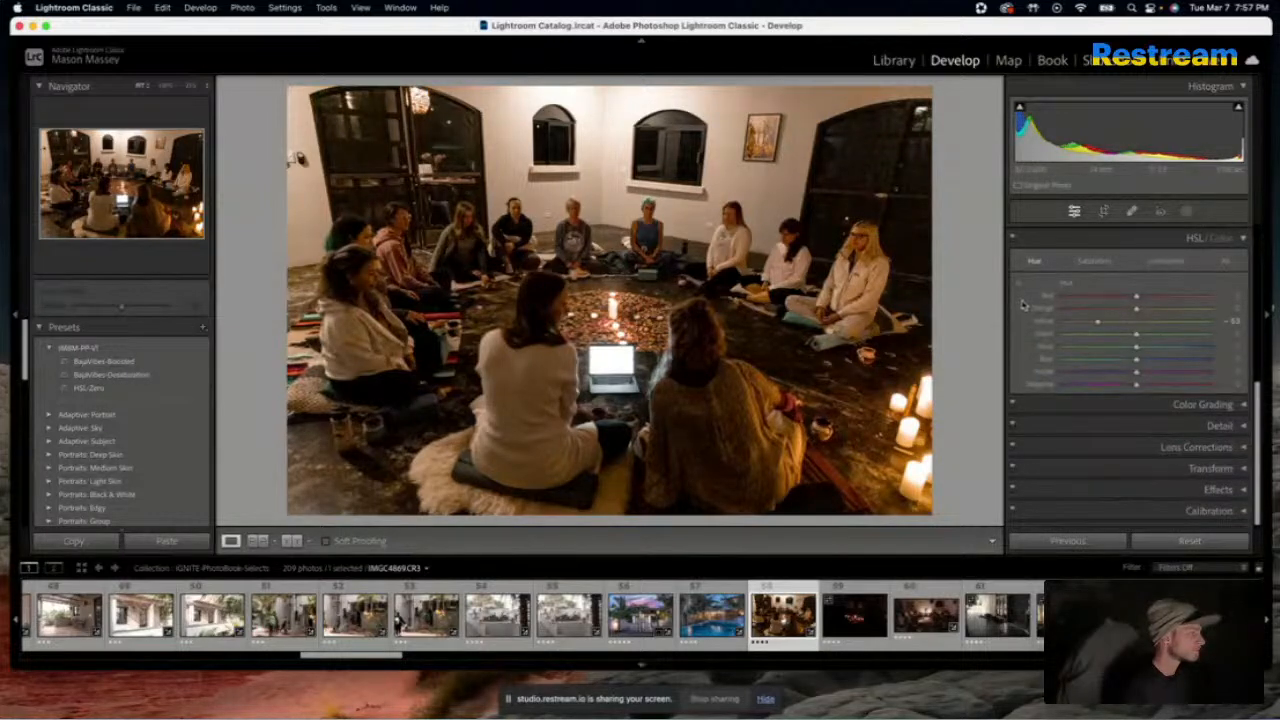
{"action": "left_click", "coordinate": [1218, 425]}
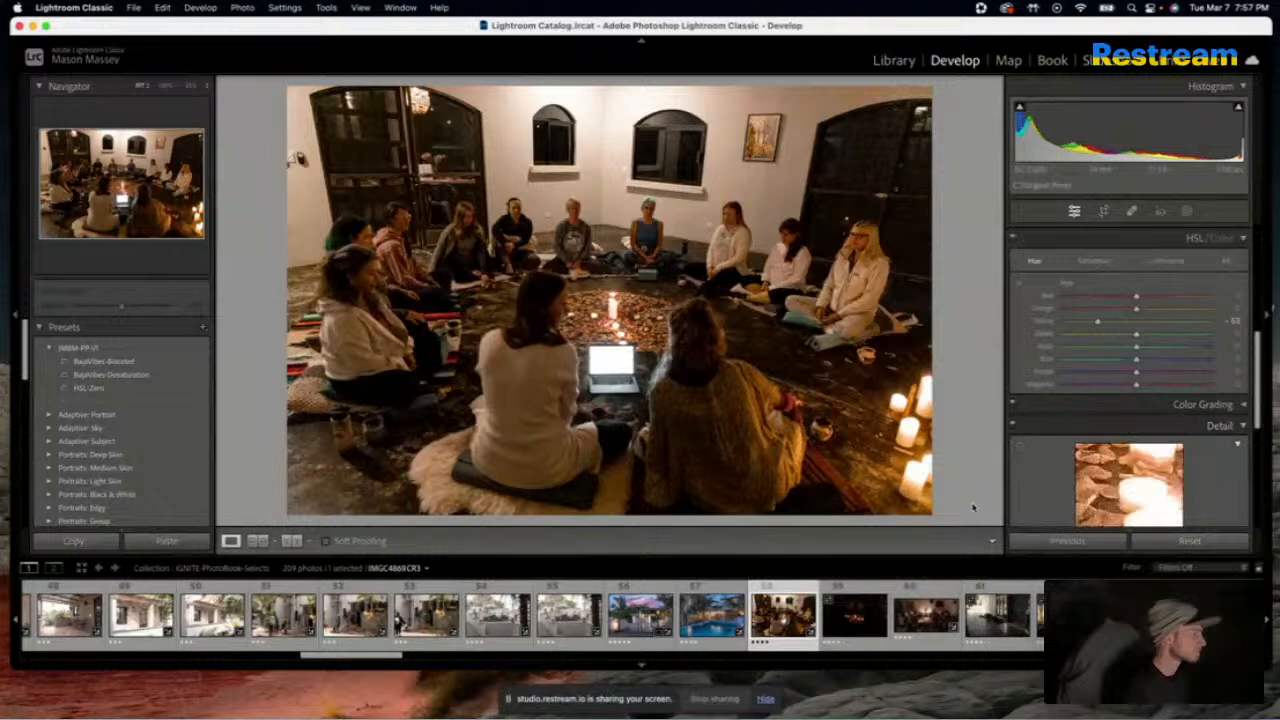
{"action": "scroll", "coordinate": [1021, 461], "scroll_direction": "down", "scroll_amount": 4}
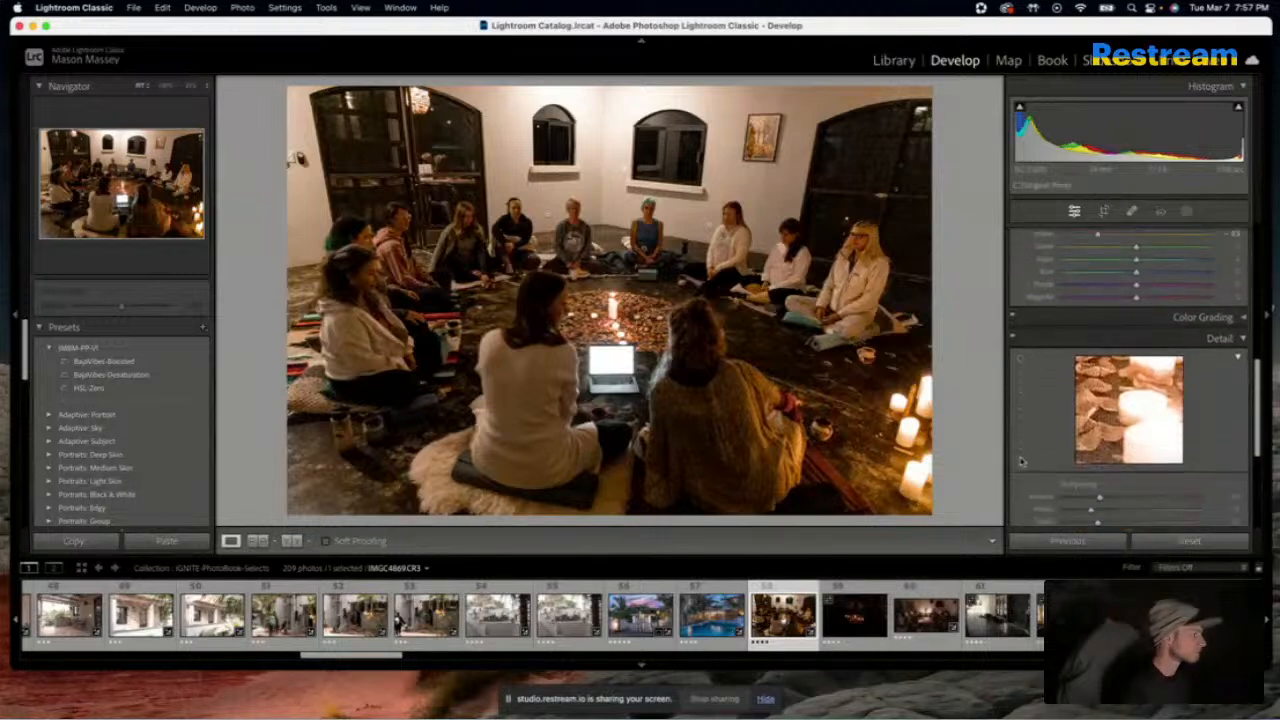
{"action": "scroll", "coordinate": [1021, 461], "scroll_direction": "down", "scroll_amount": 3}
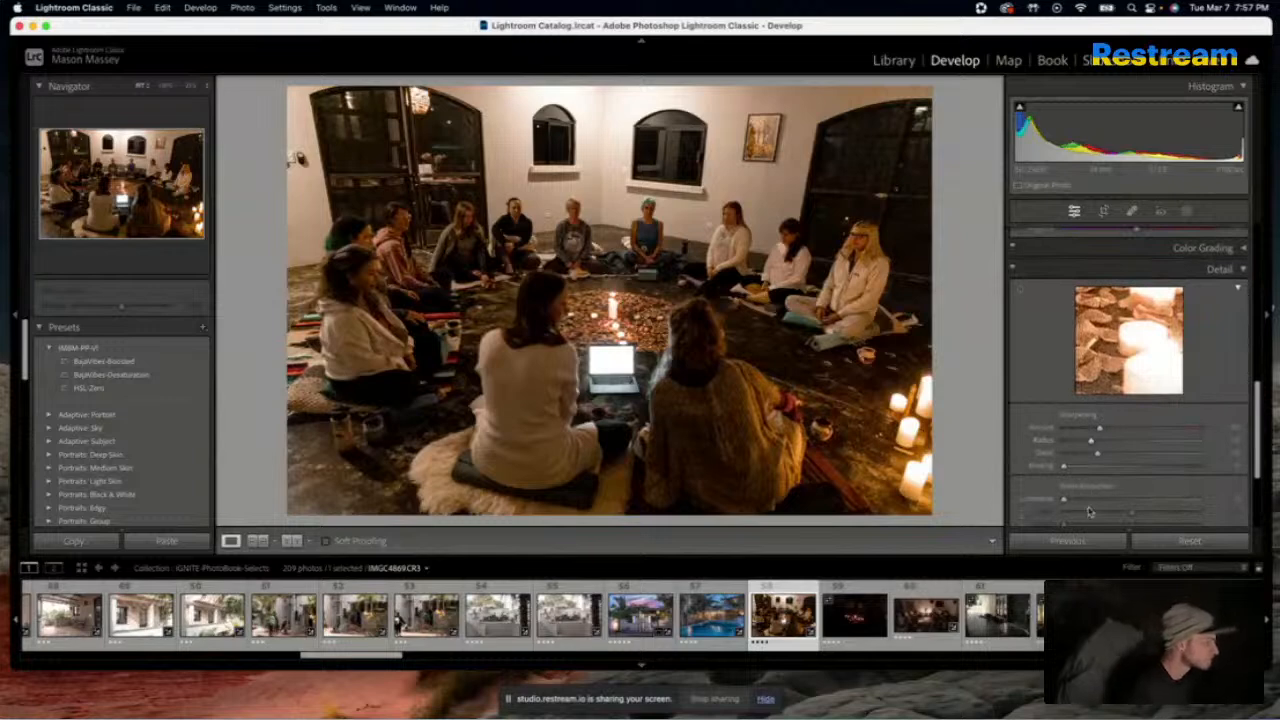
{"action": "left_click_drag", "start_coordinate": [1090, 443], "coordinate": [1121, 441]}
{"action": "left_click_drag", "start_coordinate": [1228, 443], "coordinate": [1073, 432]}
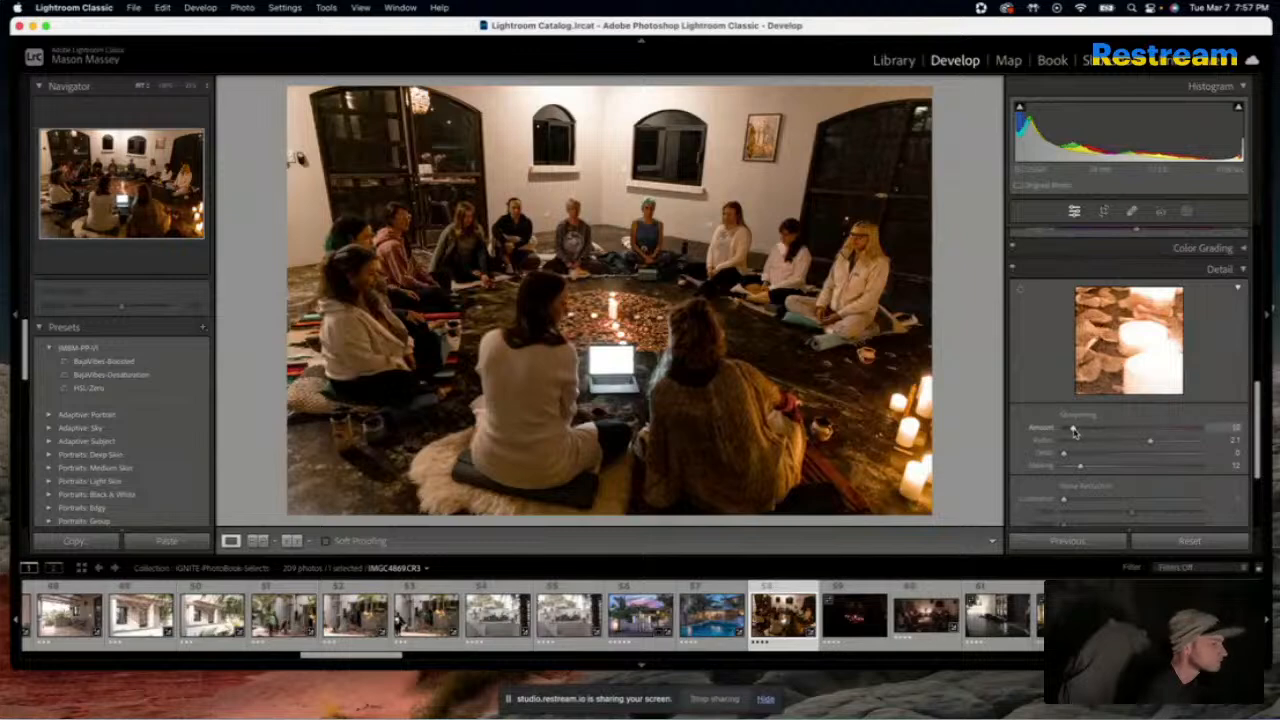
{"action": "left_click_drag", "start_coordinate": [1064, 499], "coordinate": [1090, 502]}
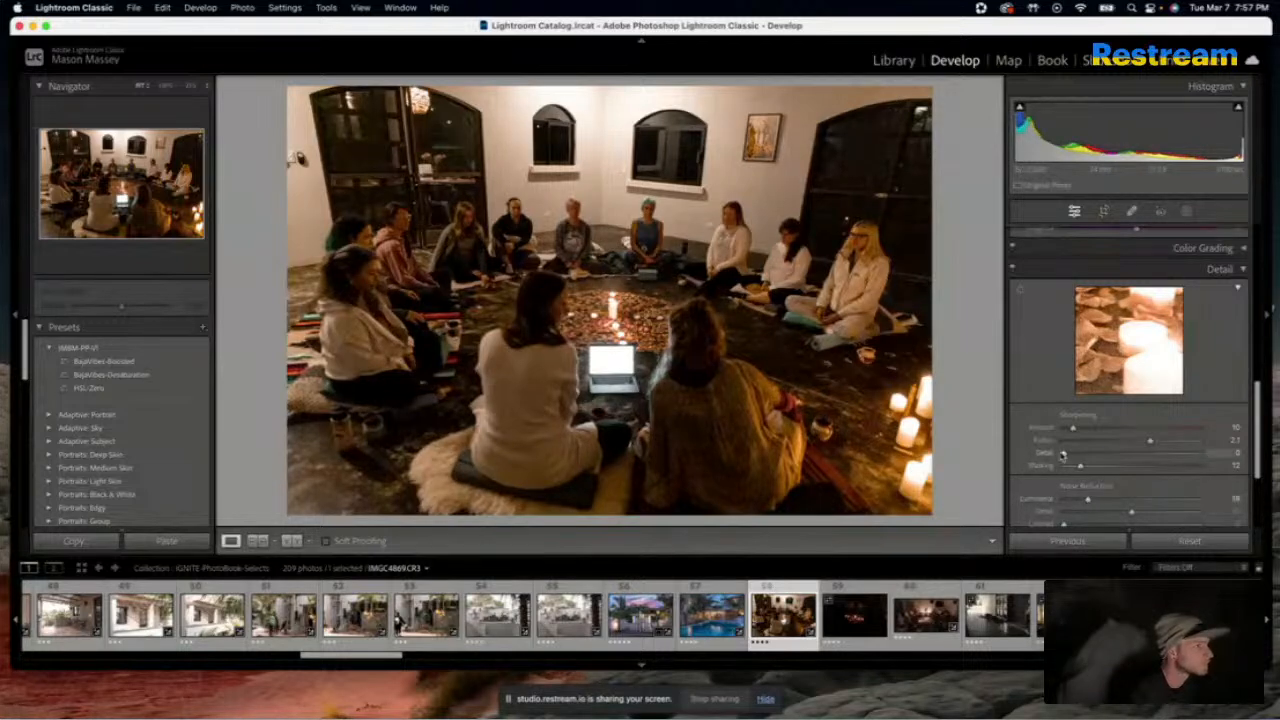
{"action": "scroll", "coordinate": [1038, 389], "scroll_direction": "up", "scroll_amount": 3}
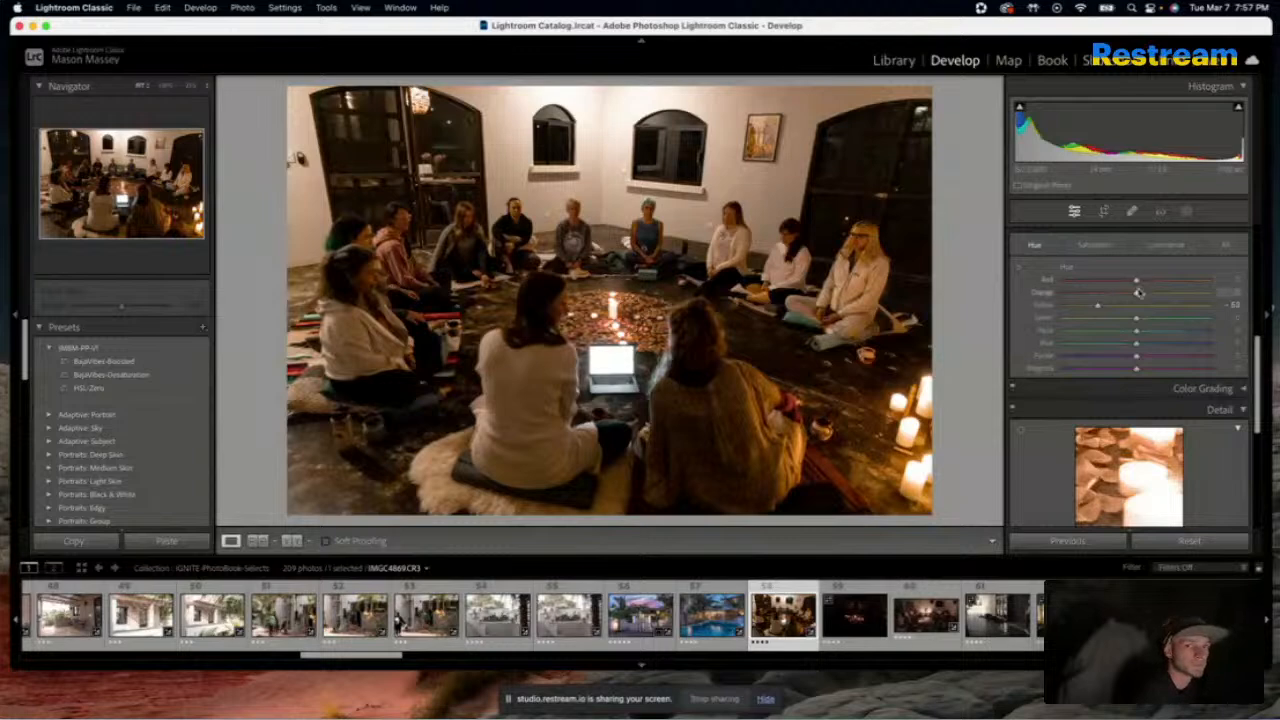
Set the candlelit circle photo's Yellow hue to about 0 and apply the HSL-Zero preset to the photo
{"action": "scroll", "coordinate": [1024, 310], "scroll_direction": "up", "scroll_amount": 2}
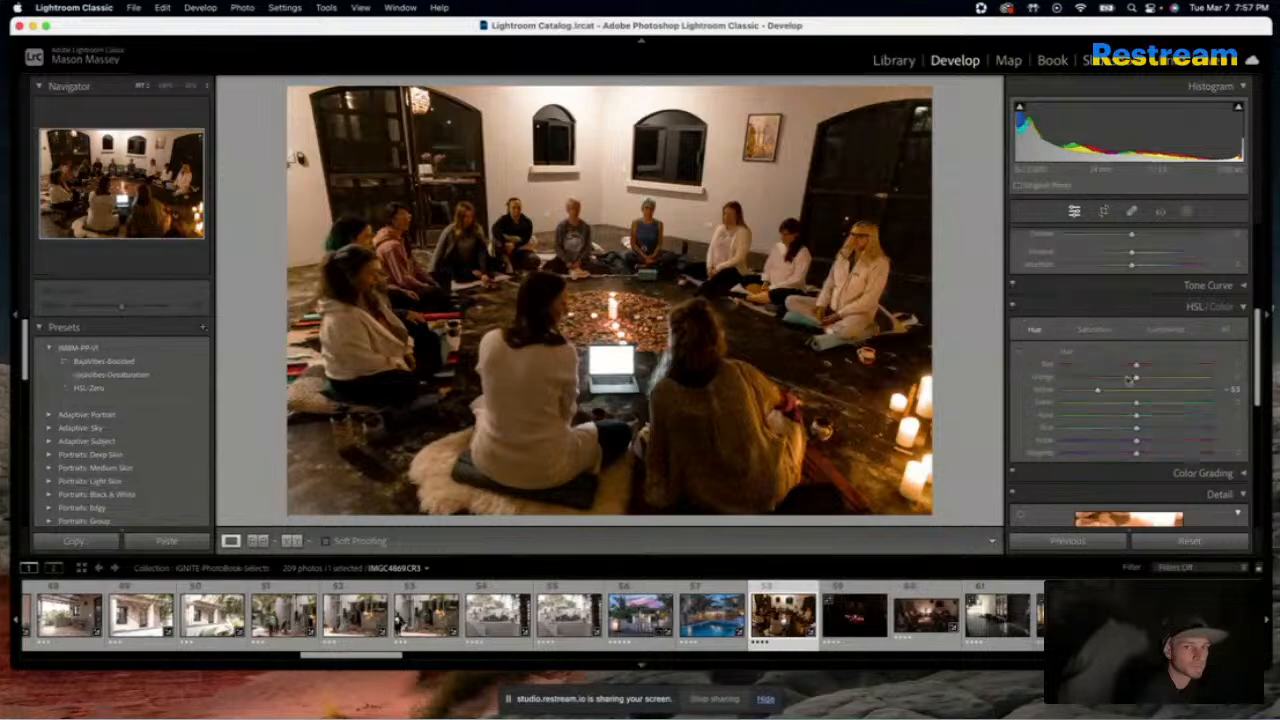
{"action": "left_click_drag", "start_coordinate": [1098, 391], "coordinate": [1134, 391]}
{"action": "left_click", "coordinate": [1106, 330]}
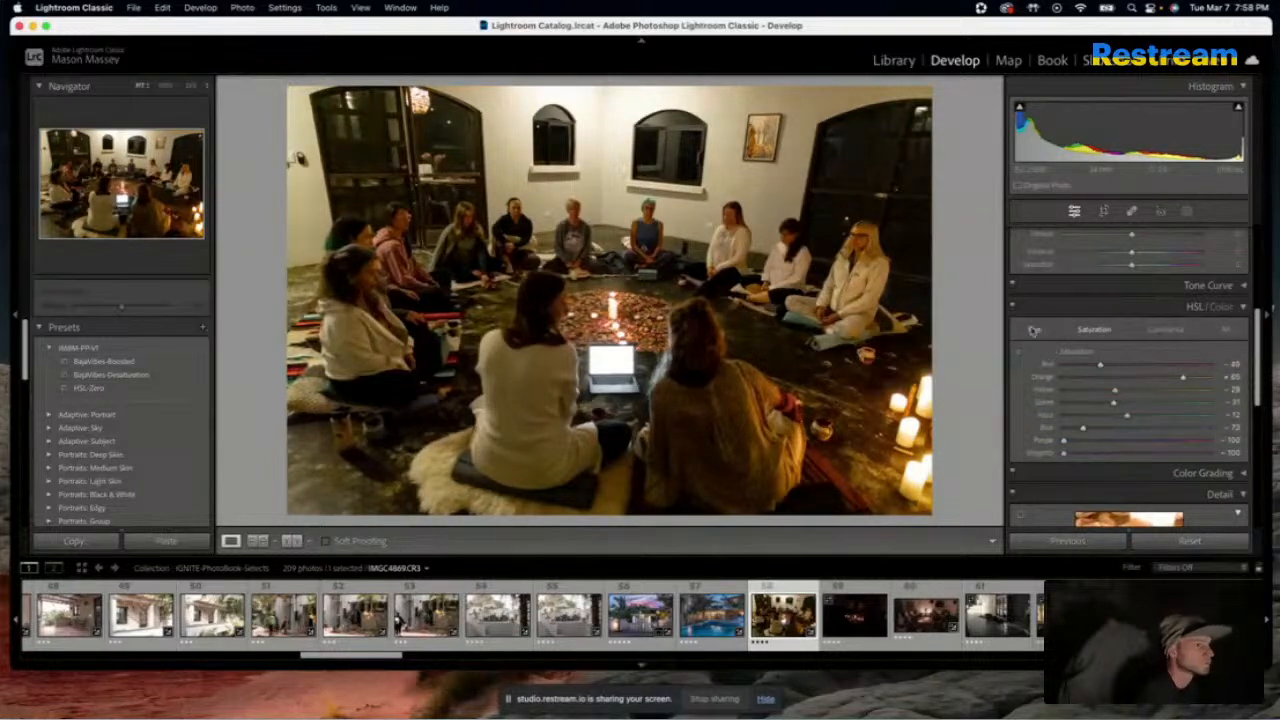
{"action": "left_click", "coordinate": [92, 389]}
{"action": "left_click", "coordinate": [94, 390]}
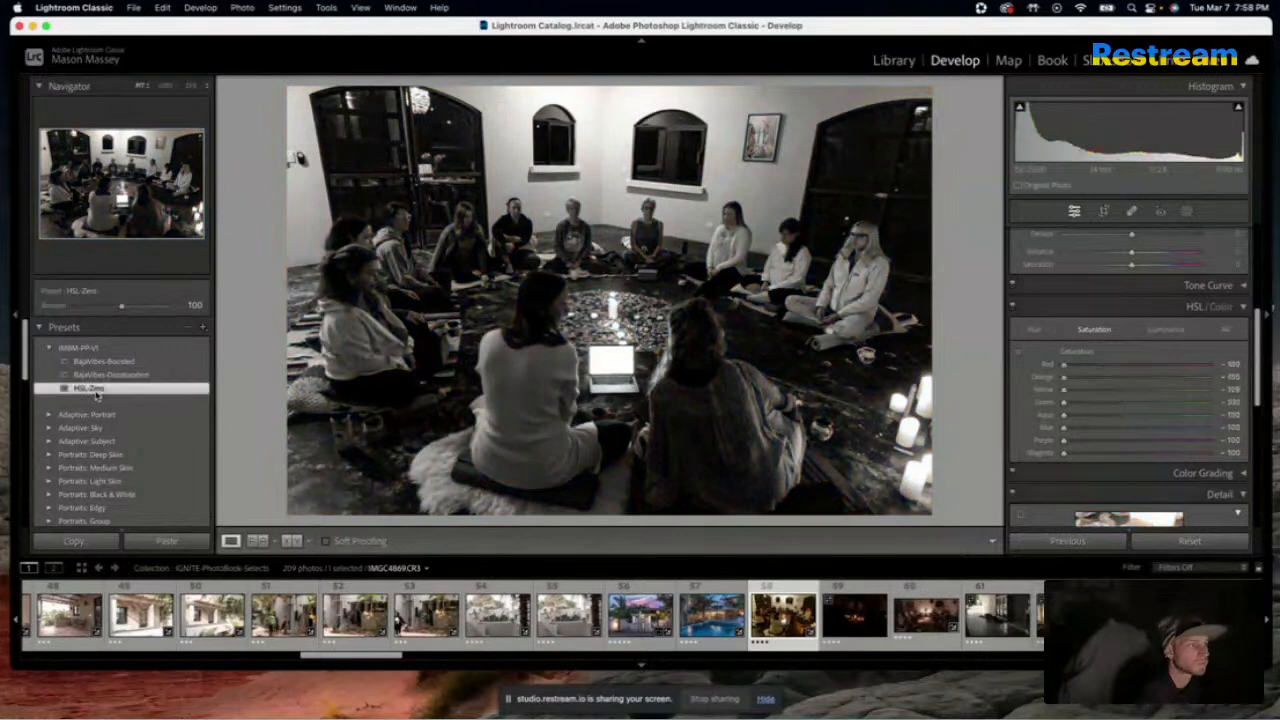
Set the candlelit circle photo's HSL saturation to Red -27, Orange -42, Yellow -61, Green -43 and Aqua -20
{"action": "left_click_drag", "start_coordinate": [1064, 367], "coordinate": [1116, 368]}
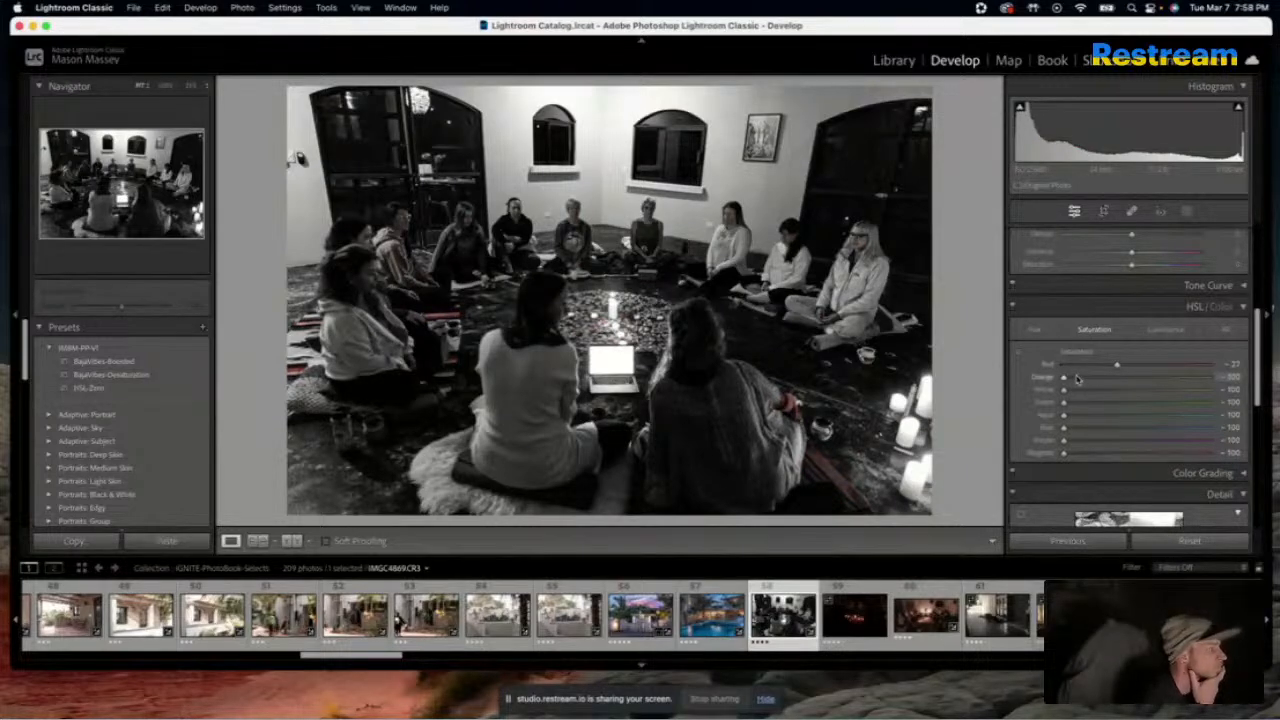
{"action": "left_click_drag", "start_coordinate": [1064, 378], "coordinate": [1106, 378]}
{"action": "left_click_drag", "start_coordinate": [1064, 391], "coordinate": [1050, 446]}
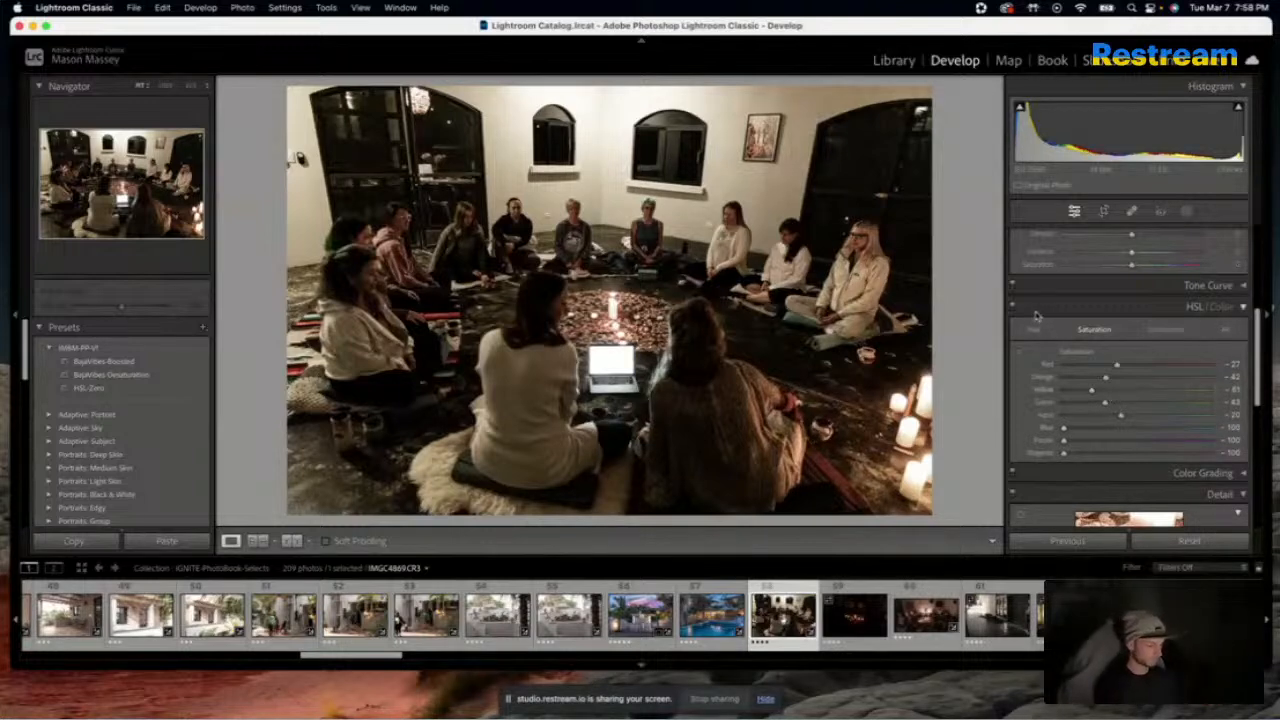
Compare the candlelit circle photo before and after the edits, and set its Clarity to about +2
{"action": "key", "text": "backslash"}
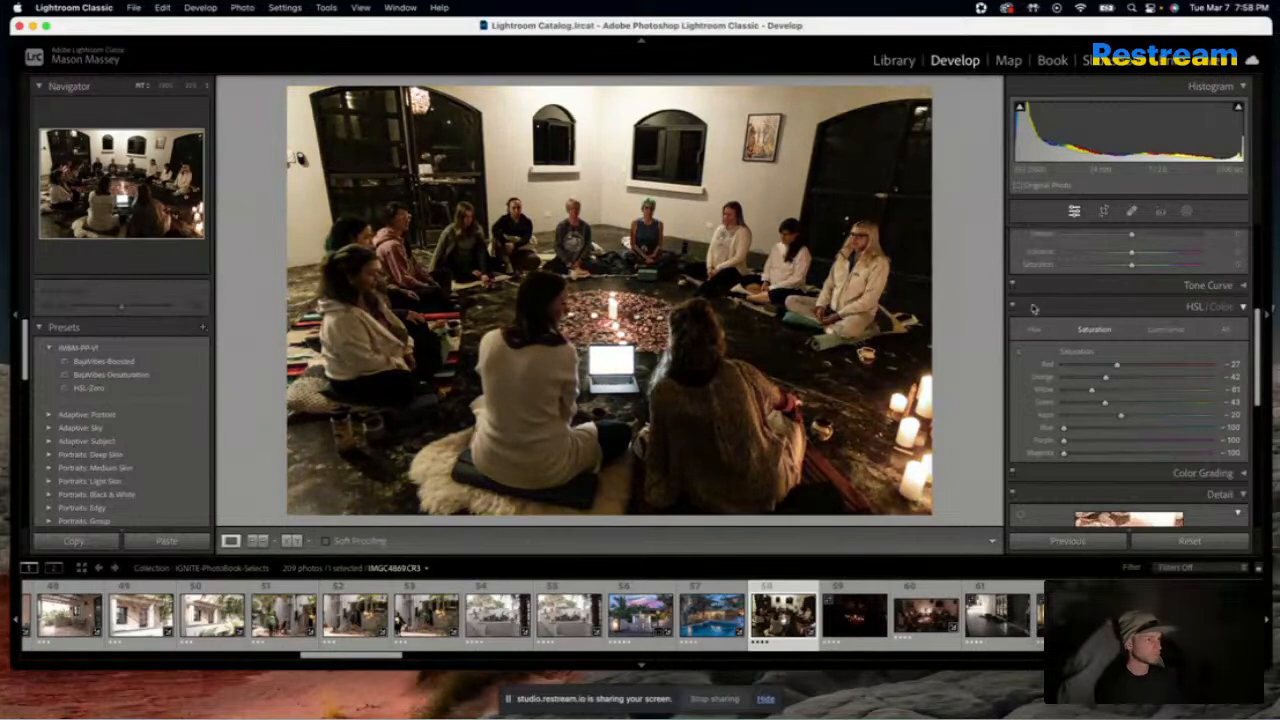
{"action": "key", "text": "backslash"}
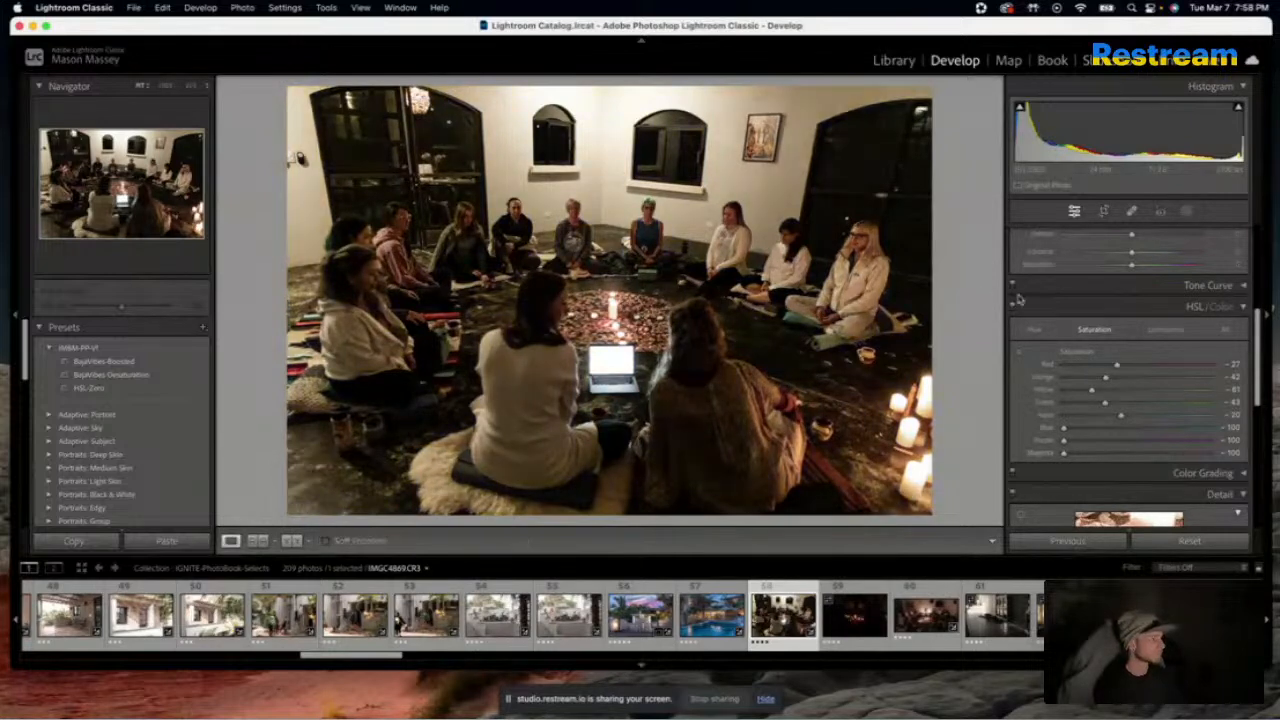
{"action": "scroll", "coordinate": [1146, 328], "scroll_direction": "up", "scroll_amount": 3}
{"action": "mouse_move", "coordinate": [1146, 327]}
{"action": "left_mouse_down"}
{"action": "mouse_move", "coordinate": [1110, 325]}
{"action": "mouse_move", "coordinate": [1132, 340]}
{"action": "left_mouse_up"}
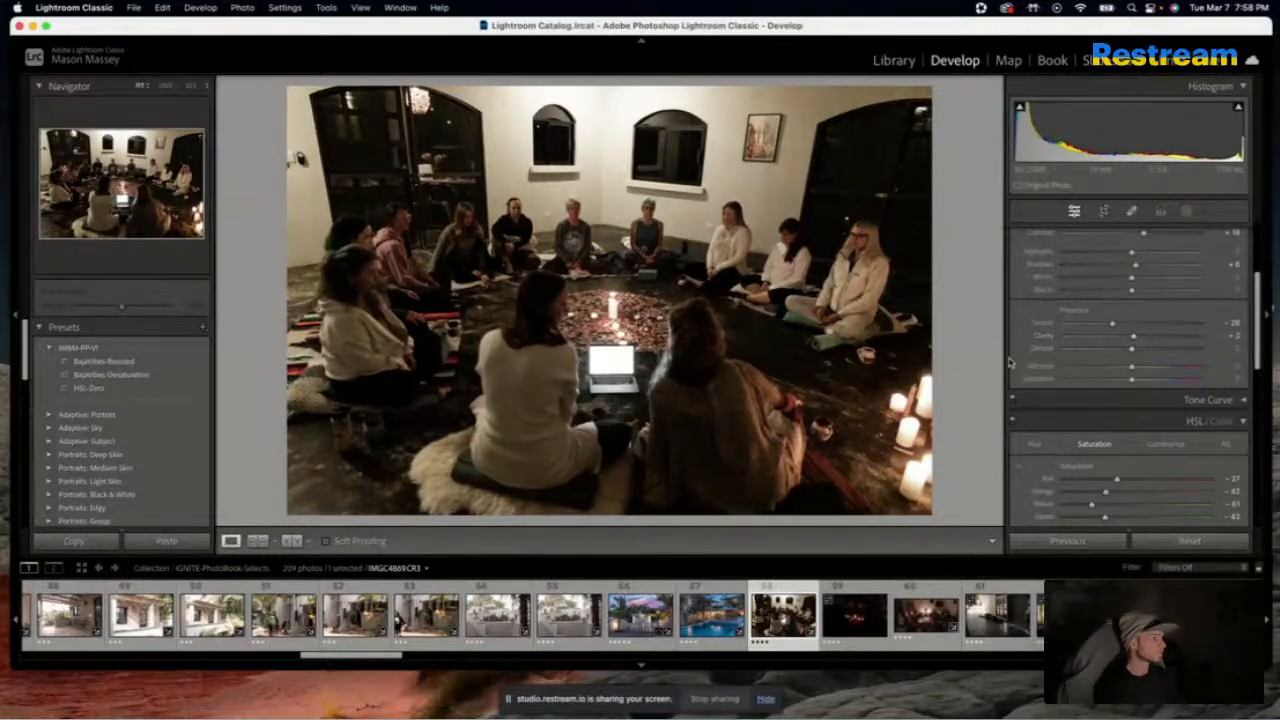
Open the dark candle photo, IMGC4874.CR3, and apply the previous photo's settings to it
{"action": "left_click", "coordinate": [856, 618]}
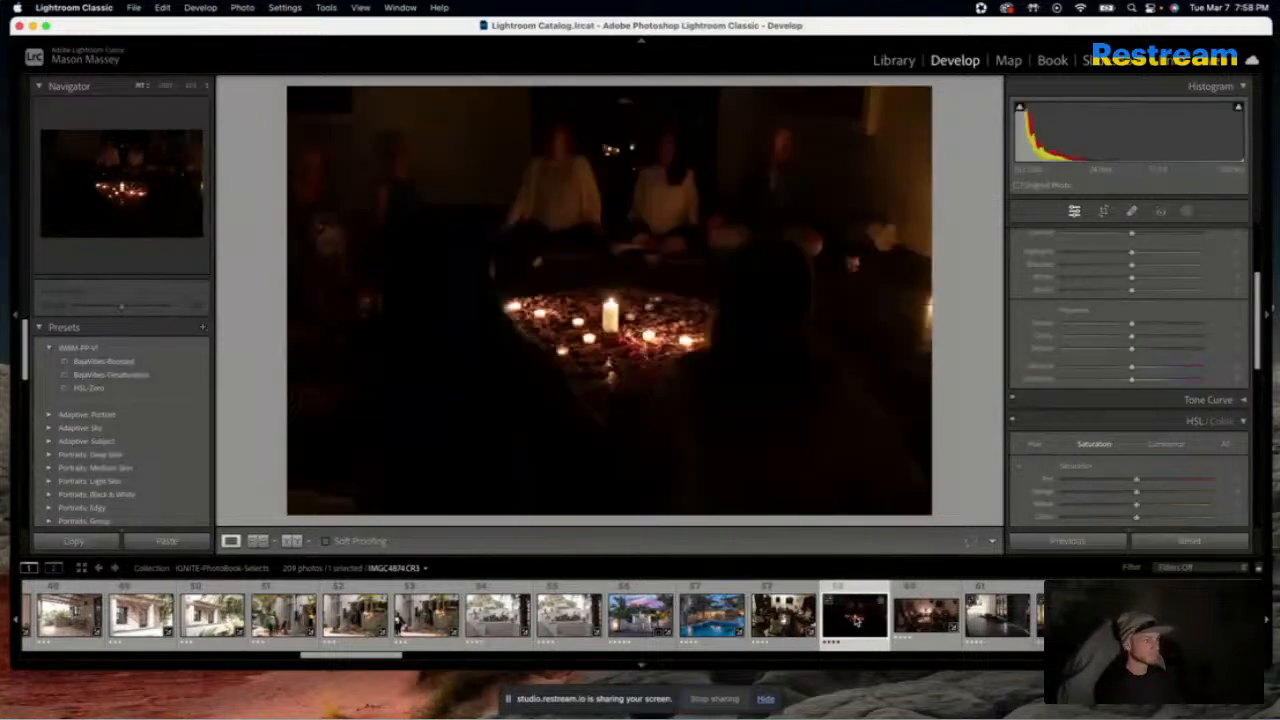
{"action": "left_click", "coordinate": [1085, 541]}
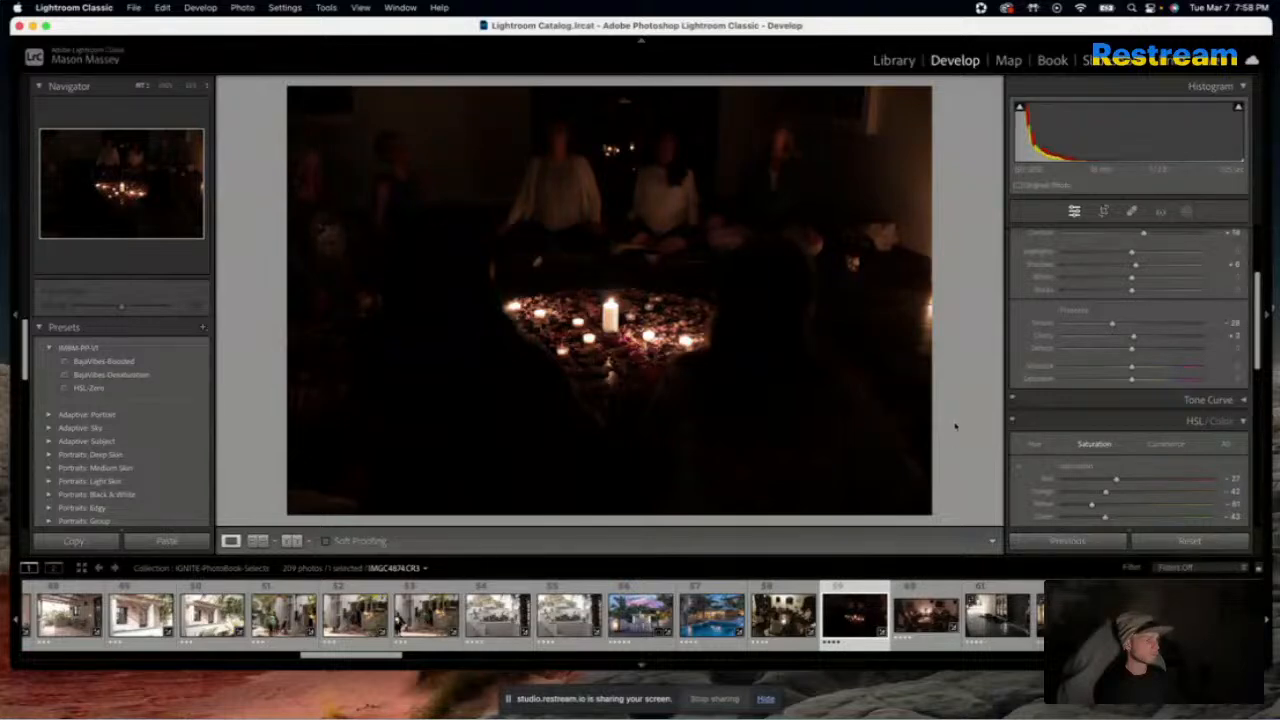
Try the previous photo's settings on the candlelit panorama, IMGC4901-Pano.dng, and undo them
{"action": "key", "text": "Right"}
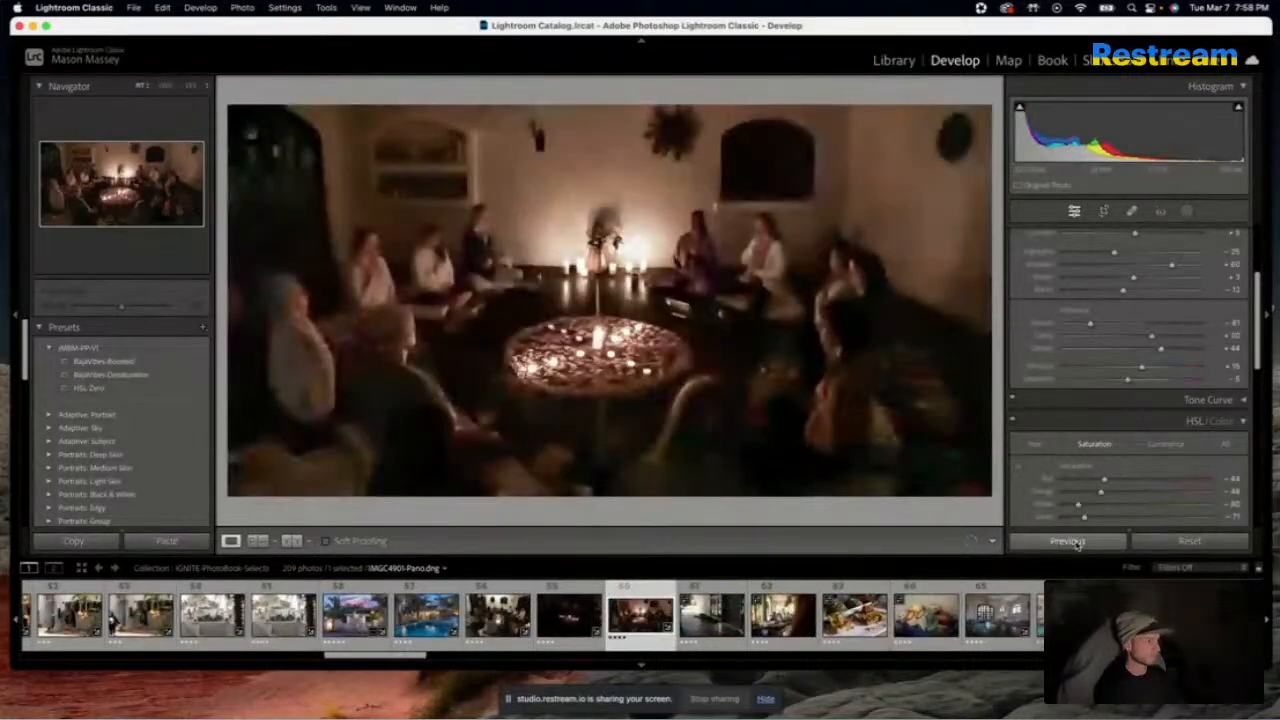
{"action": "left_click", "coordinate": [1070, 541]}
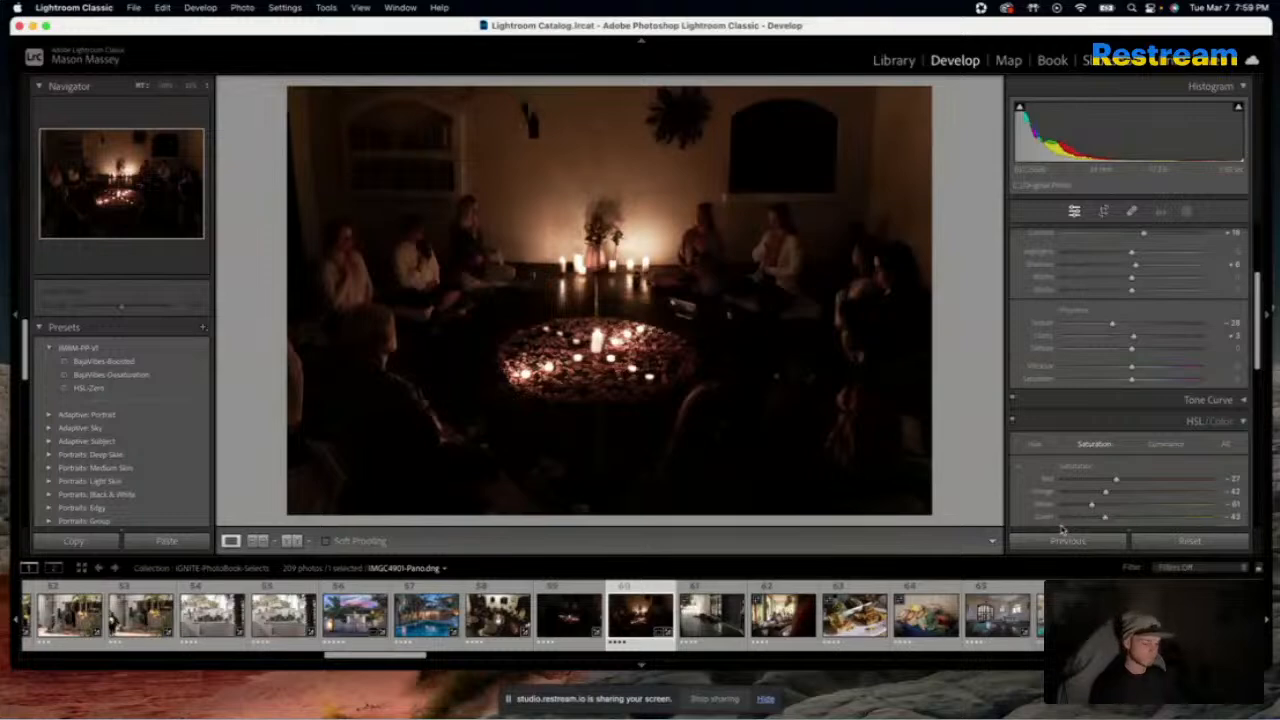
{"action": "key", "text": "super+z"}
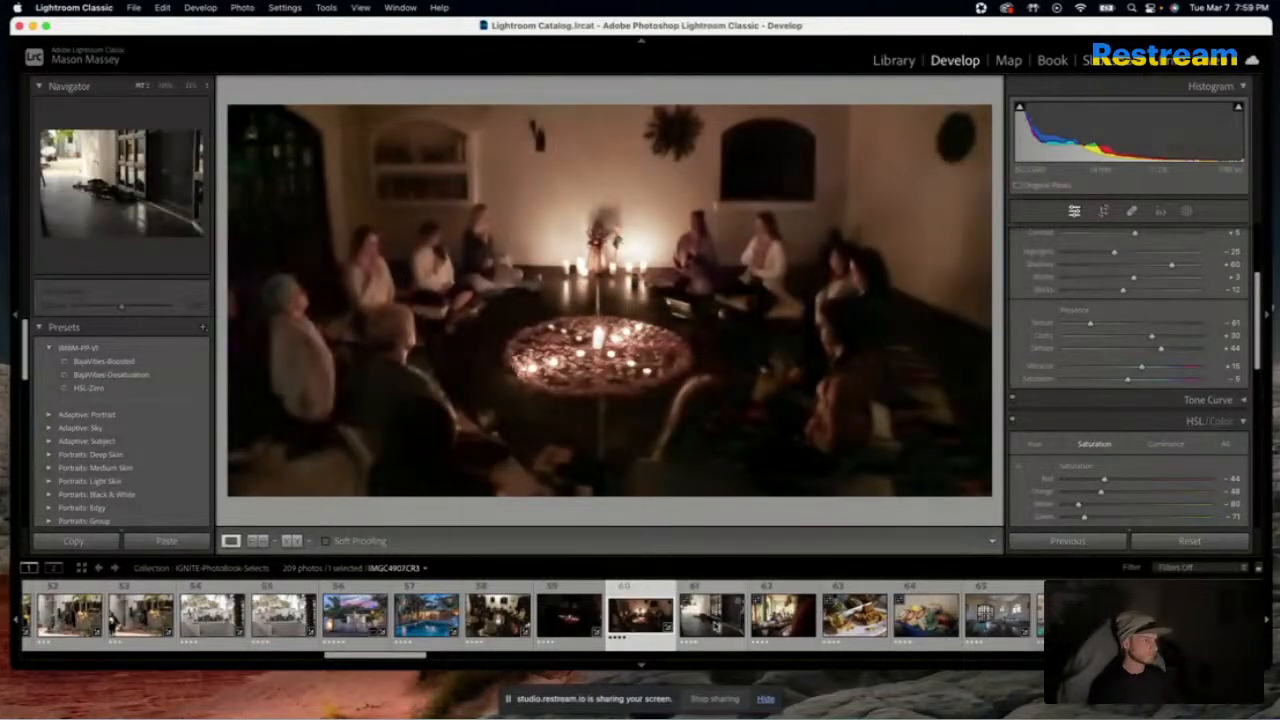
Apply the settings of the terrace photo with the patterned umbrella to the shoes-by-the-door photo, IMGC4907.CR3
{"action": "left_click", "coordinate": [712, 615]}
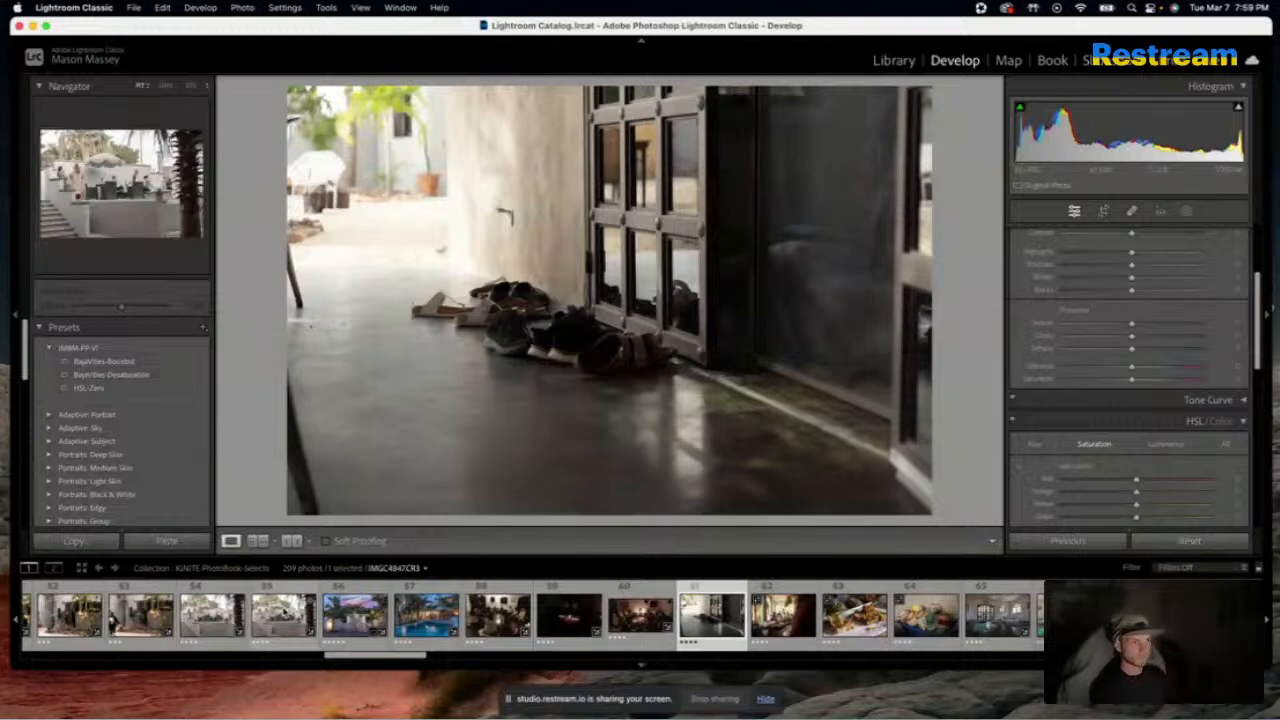
{"action": "left_click", "coordinate": [284, 613]}
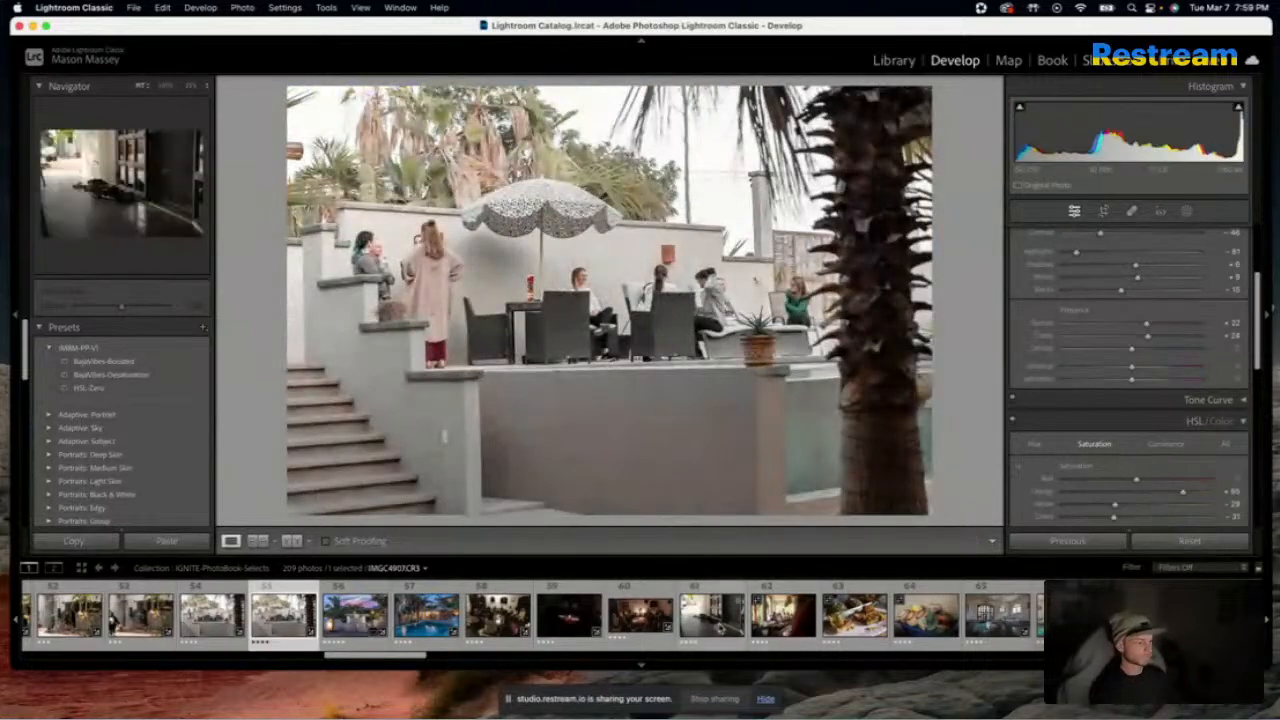
{"action": "left_click", "coordinate": [731, 625]}
{"action": "left_click", "coordinate": [1066, 541]}
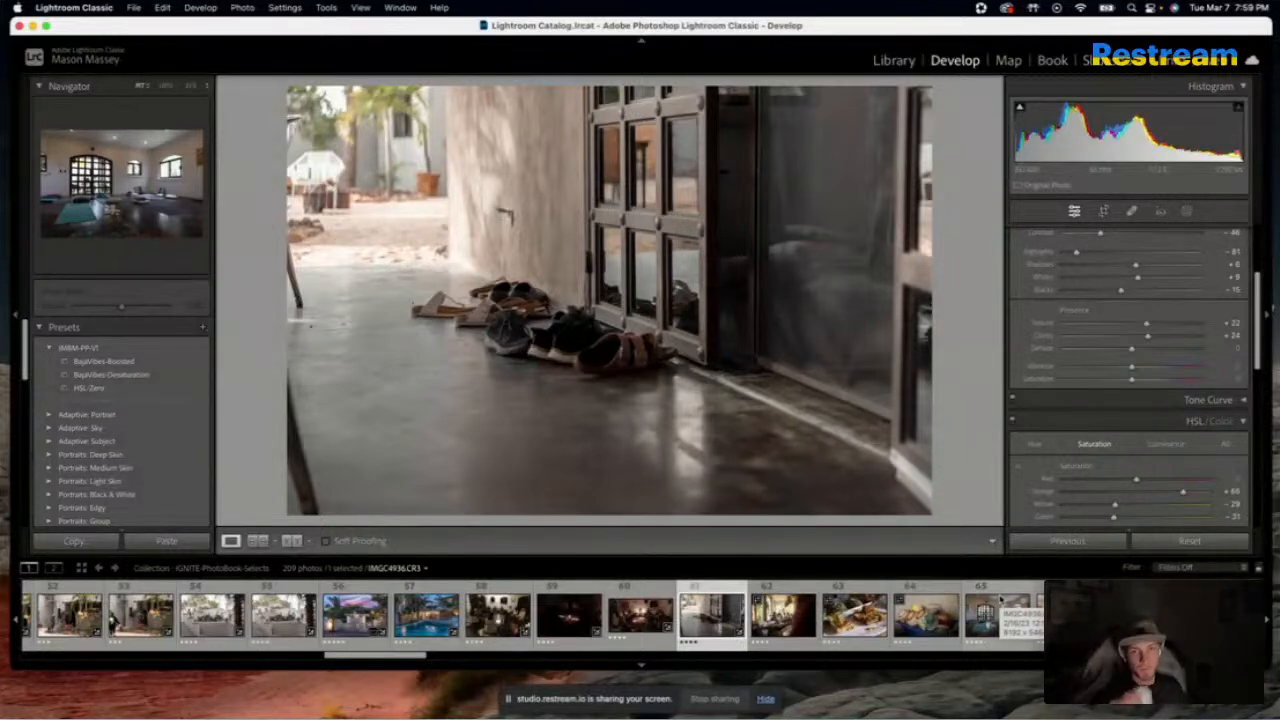
Turn the computer's sound volume down until it is muted
{"action": "key", "text": "XF86AudioRaiseVolume"}
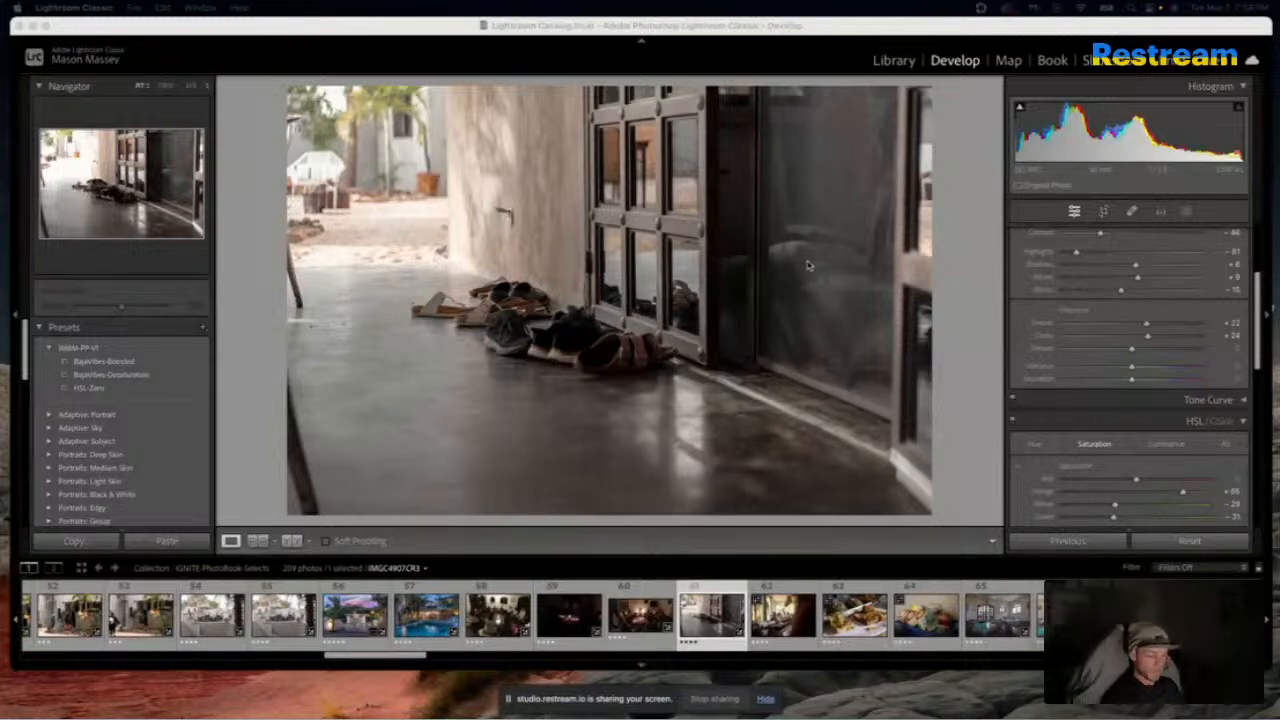
{"action": "key", "text": "XF86AudioRaiseVolume"}
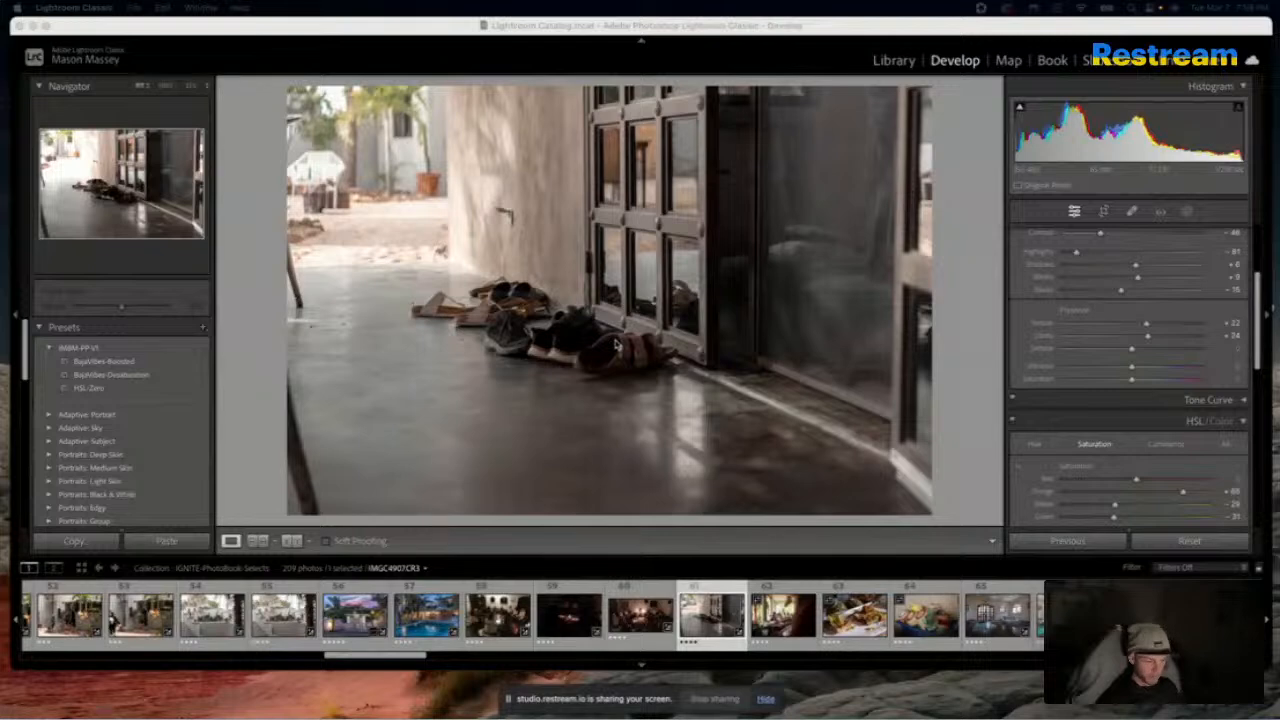
{"action": "key", "text": "XF86AudioRaiseVolume"}
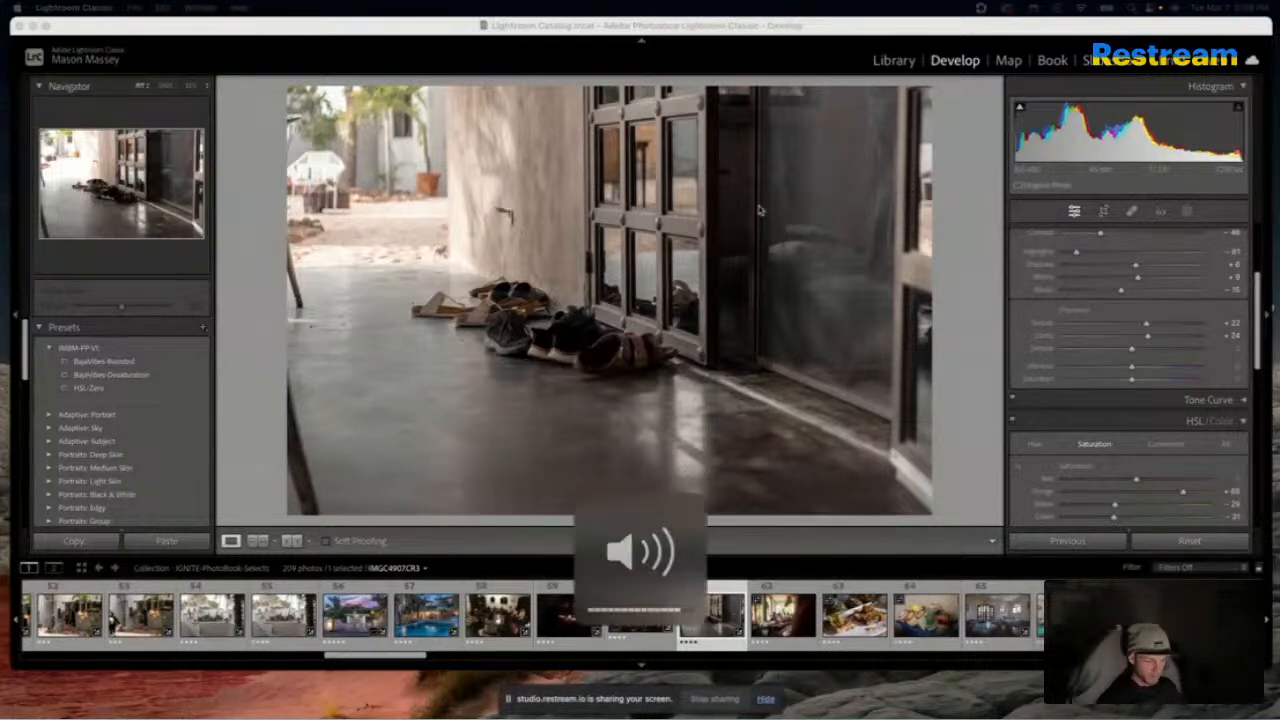
{"action": "key", "text": "XF86AudioLowerVolume"}
{"action": "key", "text": "XF86AudioLowerVolume"}
{"action": "key", "text": "XF86AudioLowerVolume"}
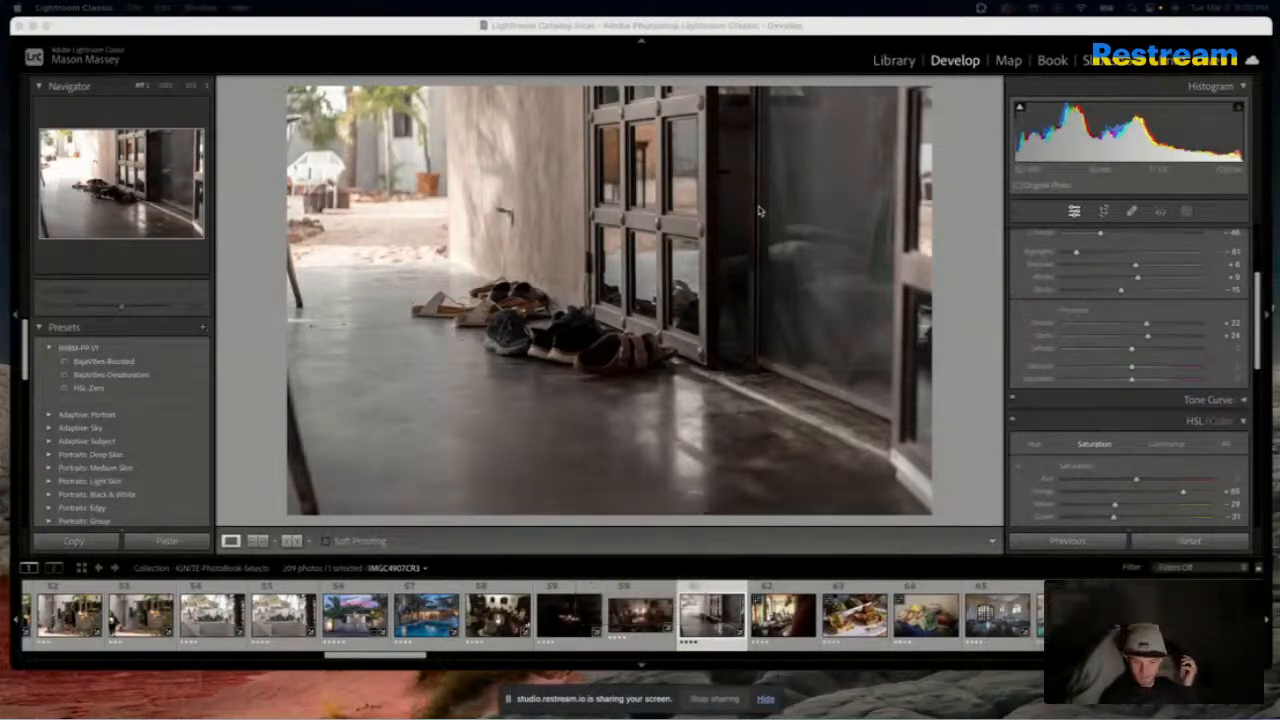
{"action": "key", "text": "XF86AudioLowerVolume"}
{"action": "key", "text": "XF86AudioLowerVolume"}
{"action": "key", "text": "XF86AudioLowerVolume"}
{"action": "key", "text": "XF86AudioRaiseVolume"}
{"action": "key", "text": "XF86AudioLowerVolume"}
{"action": "key", "text": "XF86AudioLowerVolume"}
{"action": "key", "text": "XF86AudioLowerVolume"}
{"action": "key", "text": "XF86AudioLowerVolume"}
{"action": "key", "text": "XF86AudioLowerVolume"}
{"action": "key", "text": "XF86AudioRaiseVolume"}
{"action": "key", "text": "XF86AudioLowerVolume"}
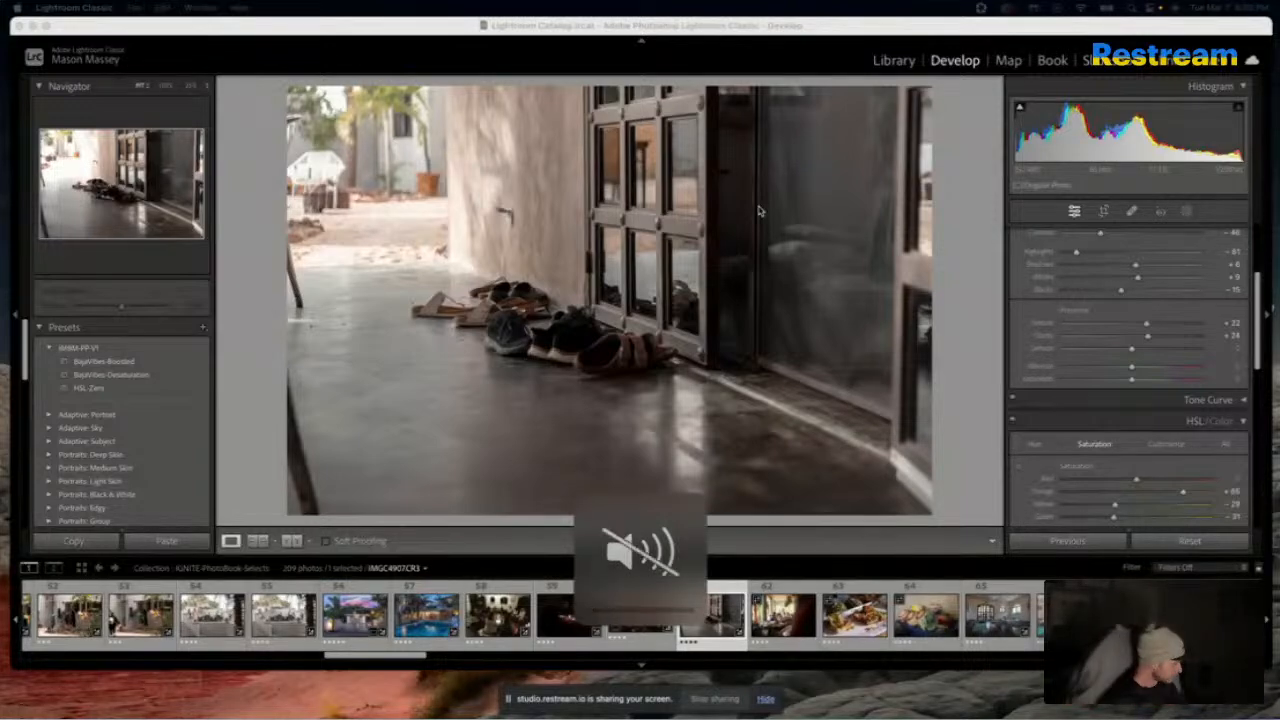
{"action": "key", "text": "XF86AudioLowerVolume"}
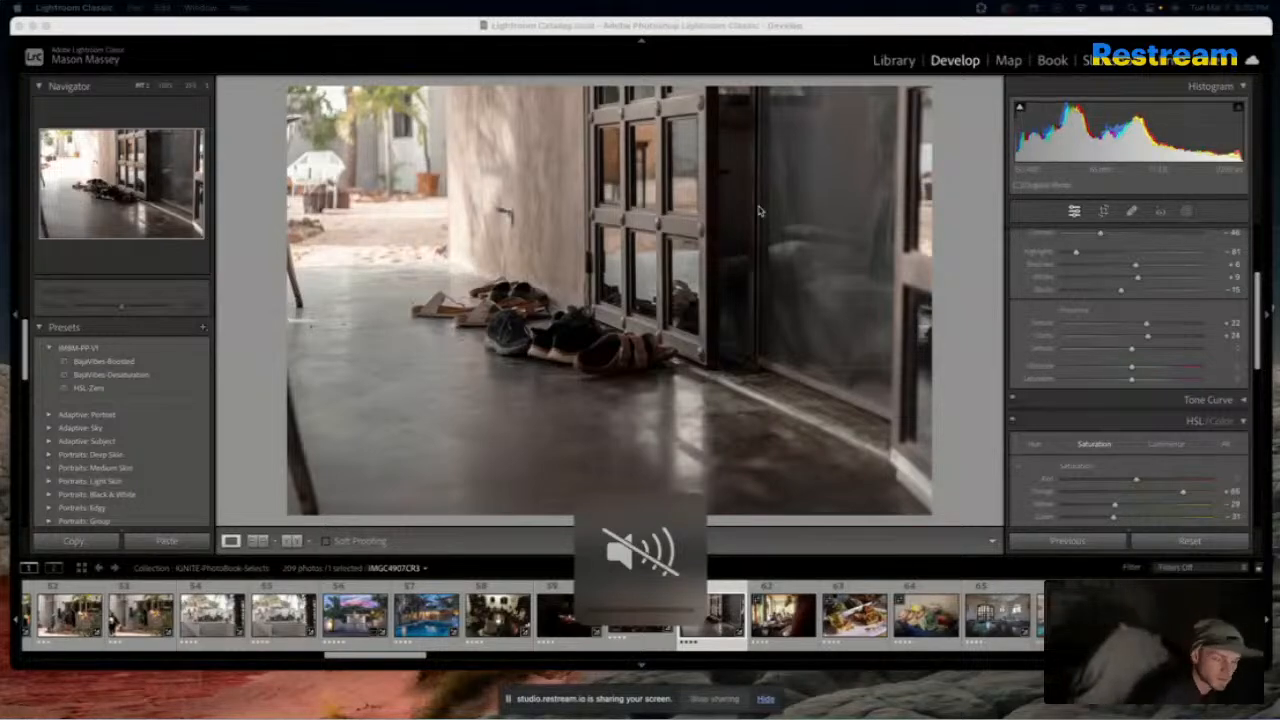
{"action": "key", "text": "XF86AudioRaiseVolume"}
{"action": "key", "text": "XF86AudioLowerVolume"}
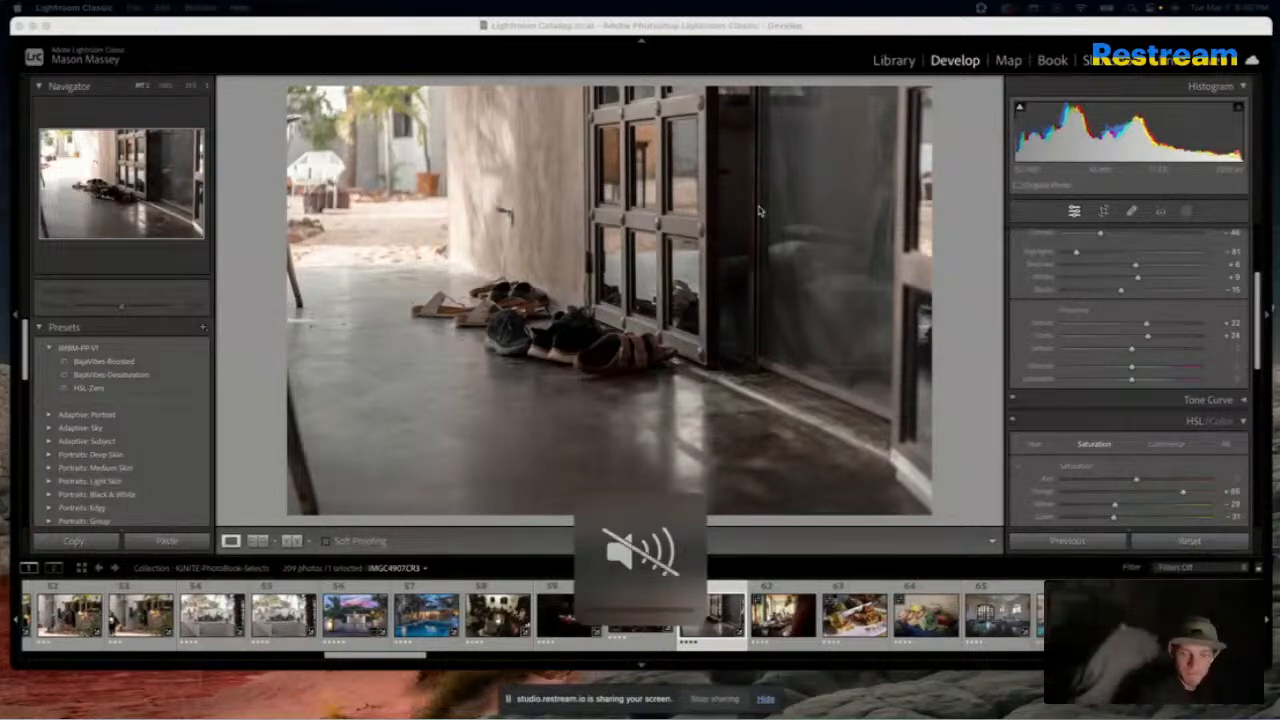
{"action": "key", "text": "XF86AudioLowerVolume"}
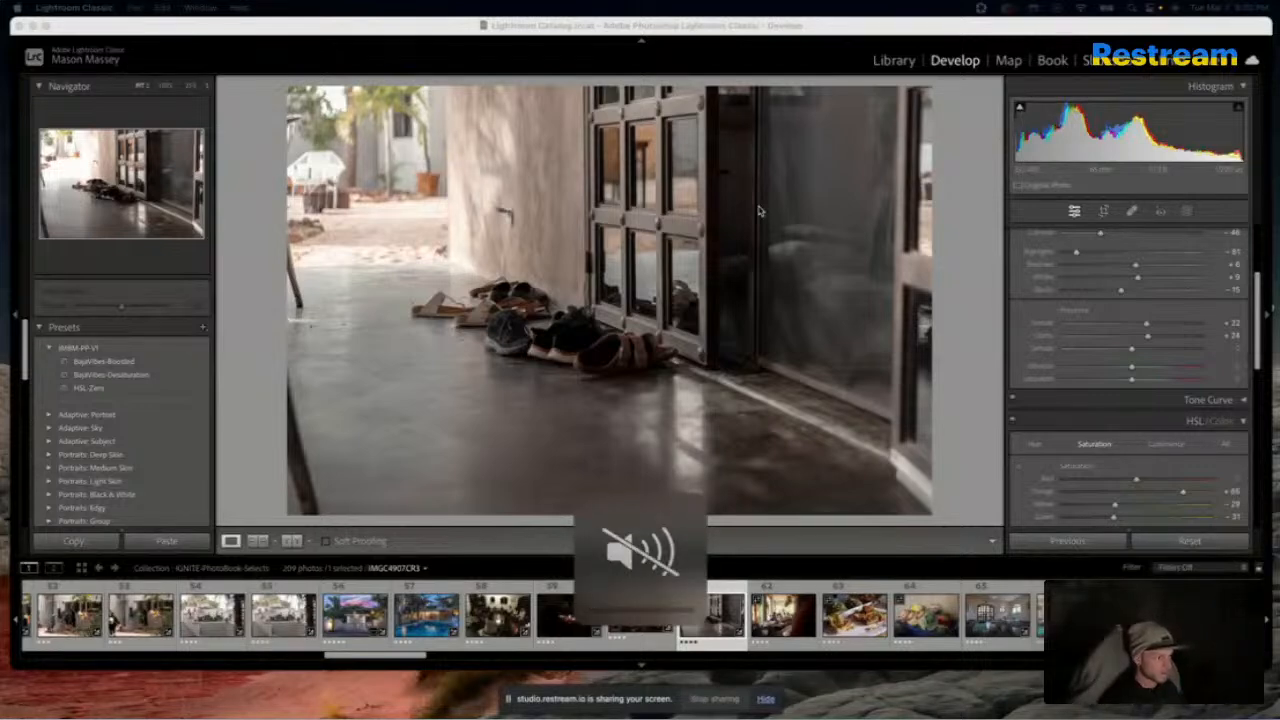
{"action": "key", "text": "XF86AudioLowerVolume"}
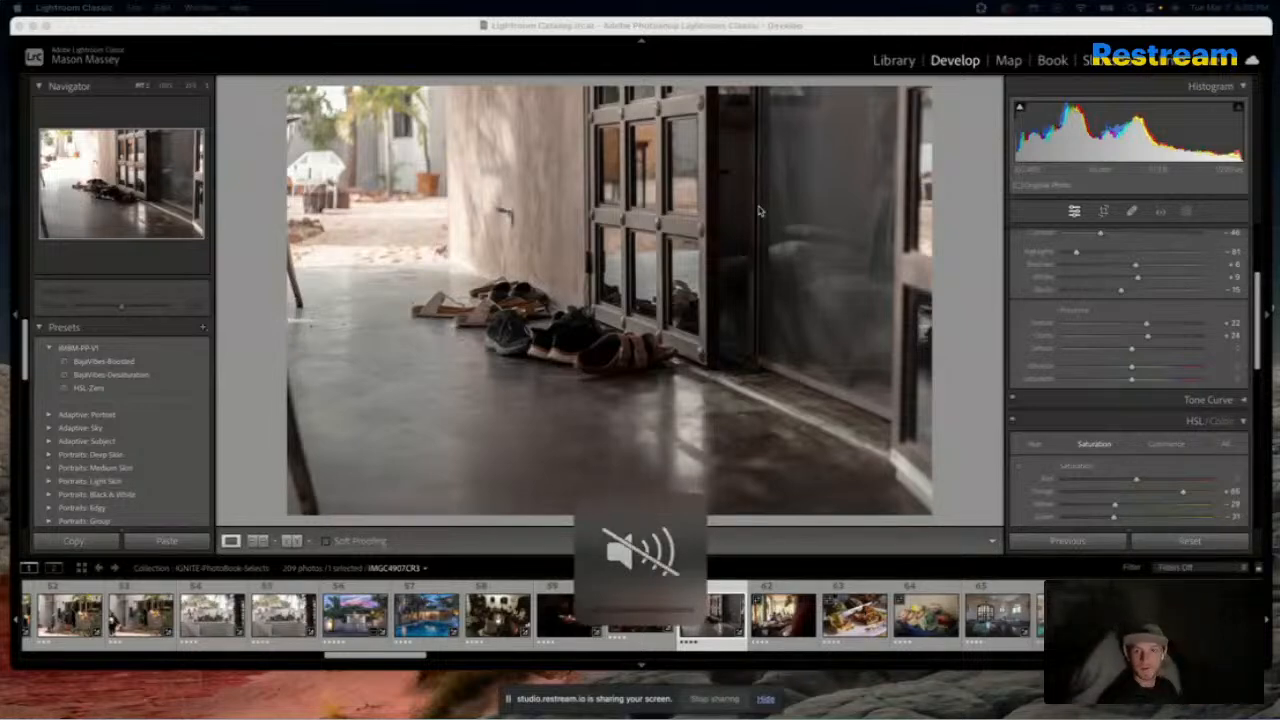
{"action": "key", "text": "XF86AudioMute"}
{"action": "key", "text": "XF86AudioMute"}
{"action": "key", "text": "XF86AudioLowerVolume"}
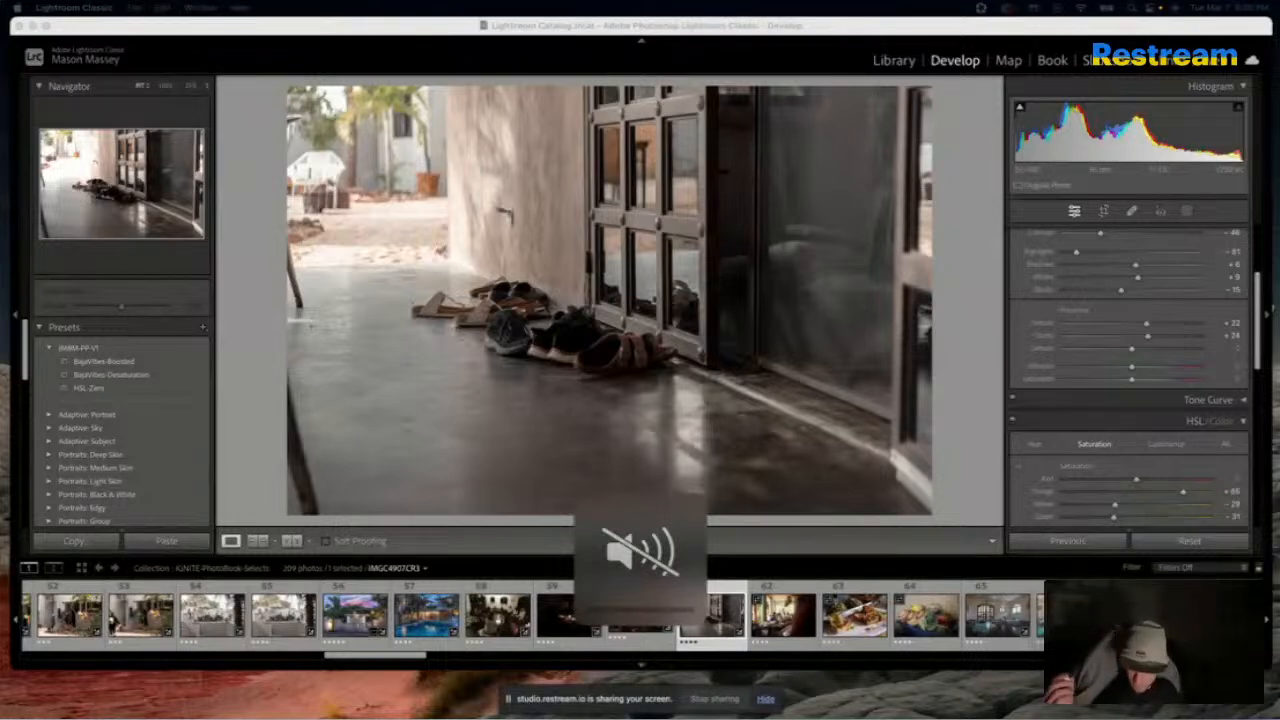
{"action": "key", "text": "XF86AudioRaiseVolume"}
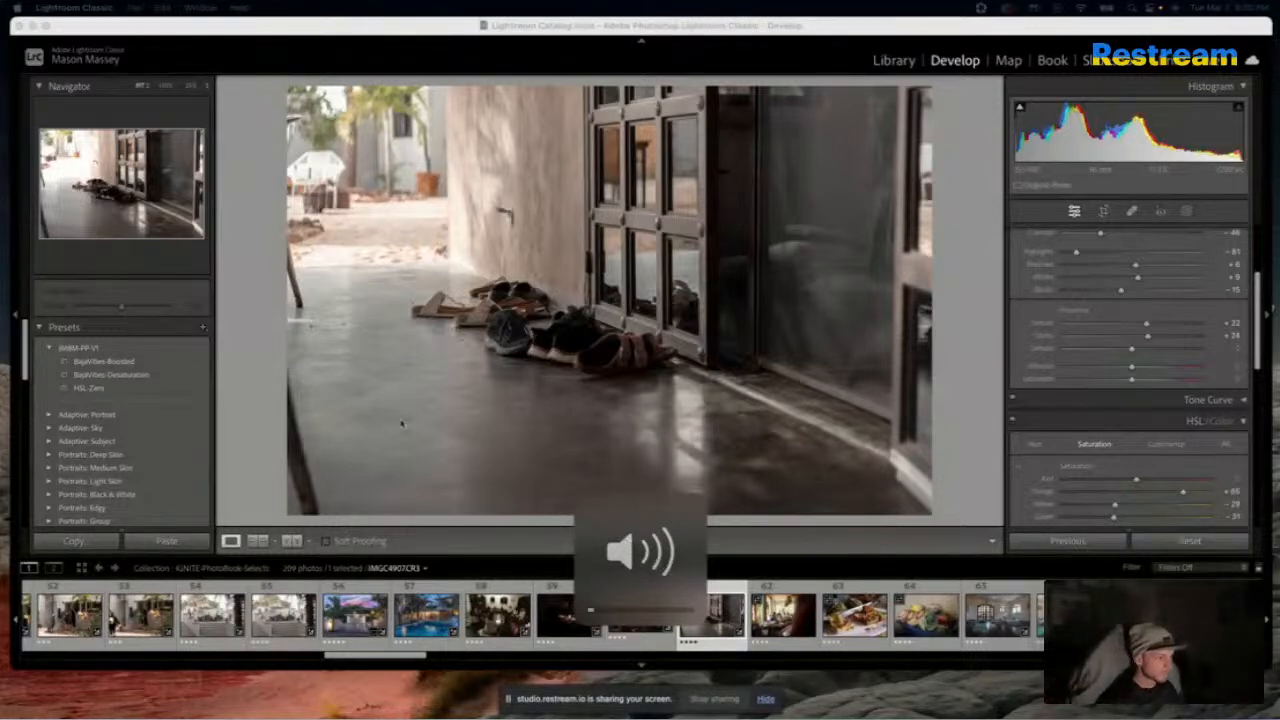
{"action": "key", "text": "XF86AudioLowerVolume"}
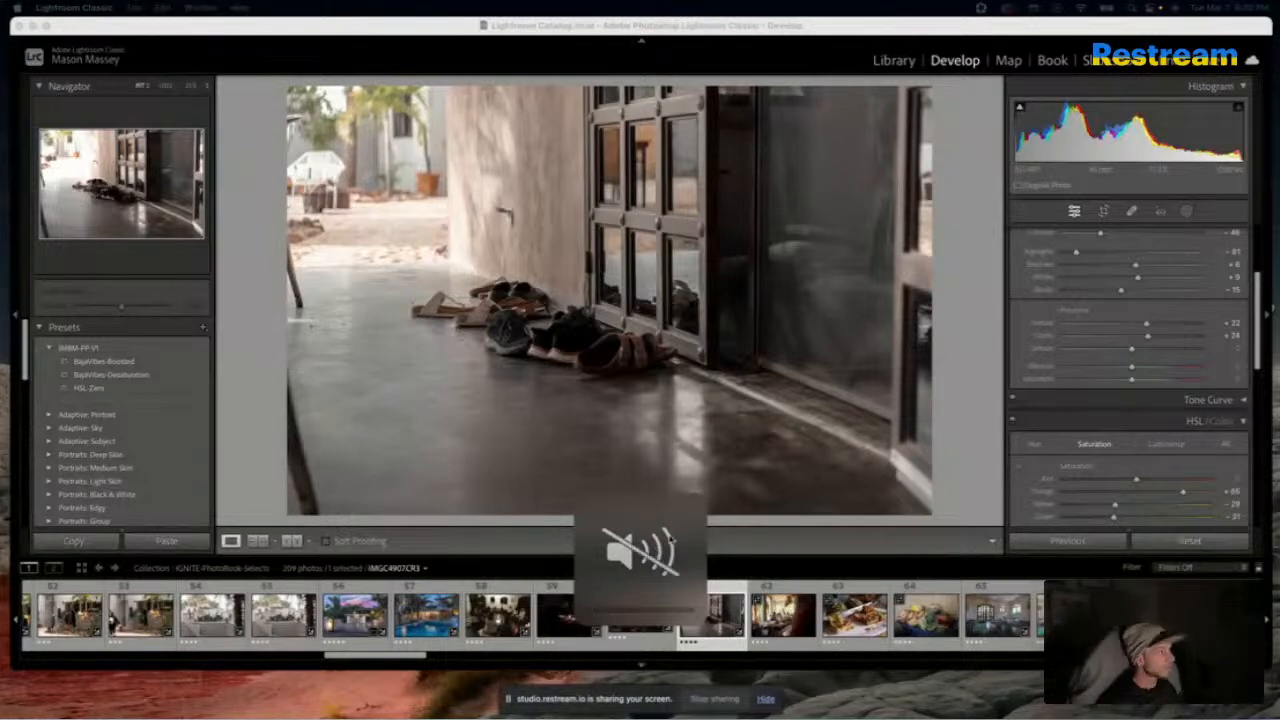
{"action": "key", "text": "XF86AudioRaiseVolume"}
{"action": "key", "text": "XF86AudioLowerVolume"}
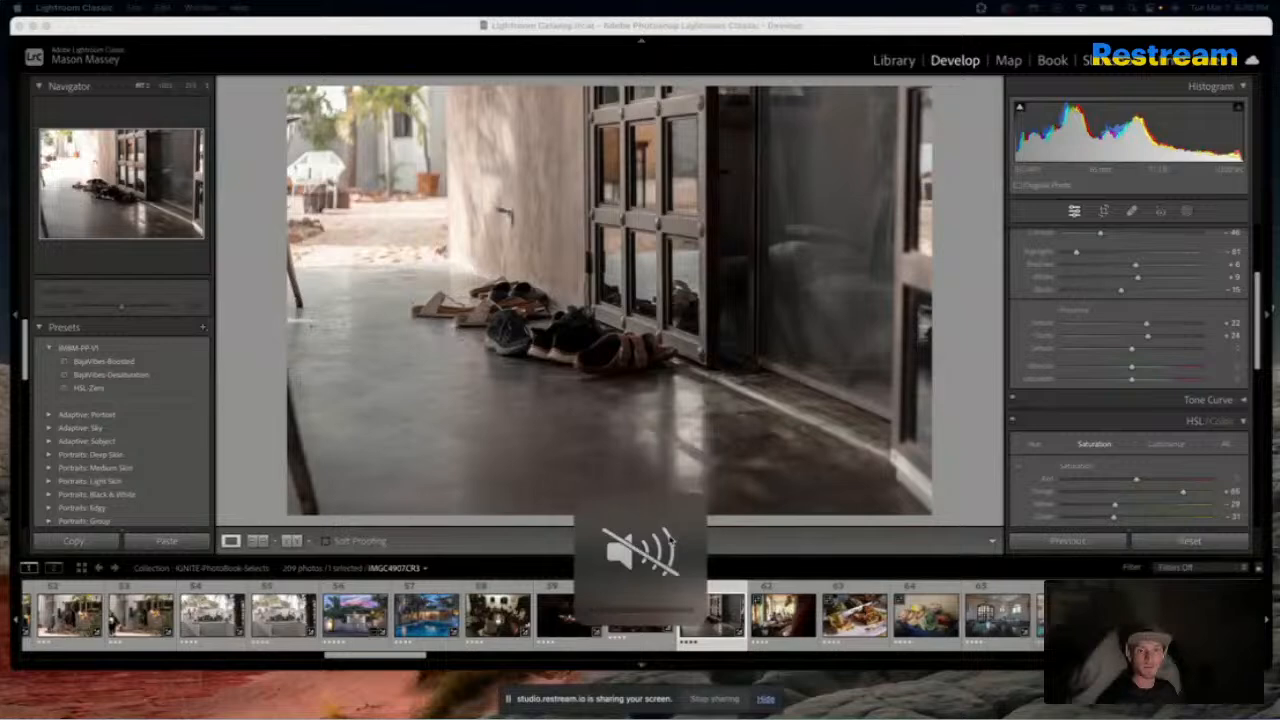
{"action": "key", "text": "XF86AudioLowerVolume"}
{"action": "key", "text": "XF86AudioRaiseVolume"}
{"action": "key", "text": "XF86AudioLowerVolume"}
{"action": "key", "text": "XF86AudioRaiseVolume"}
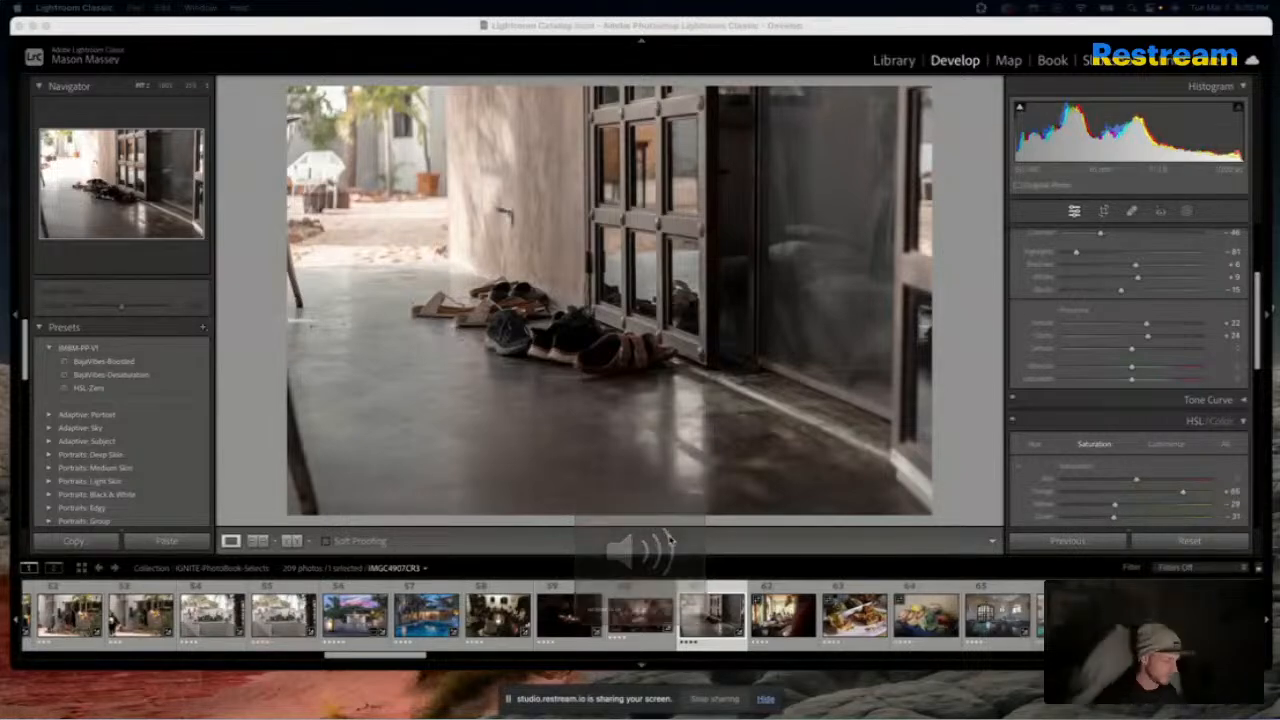
{"action": "key", "text": "XF86AudioRaiseVolume"}
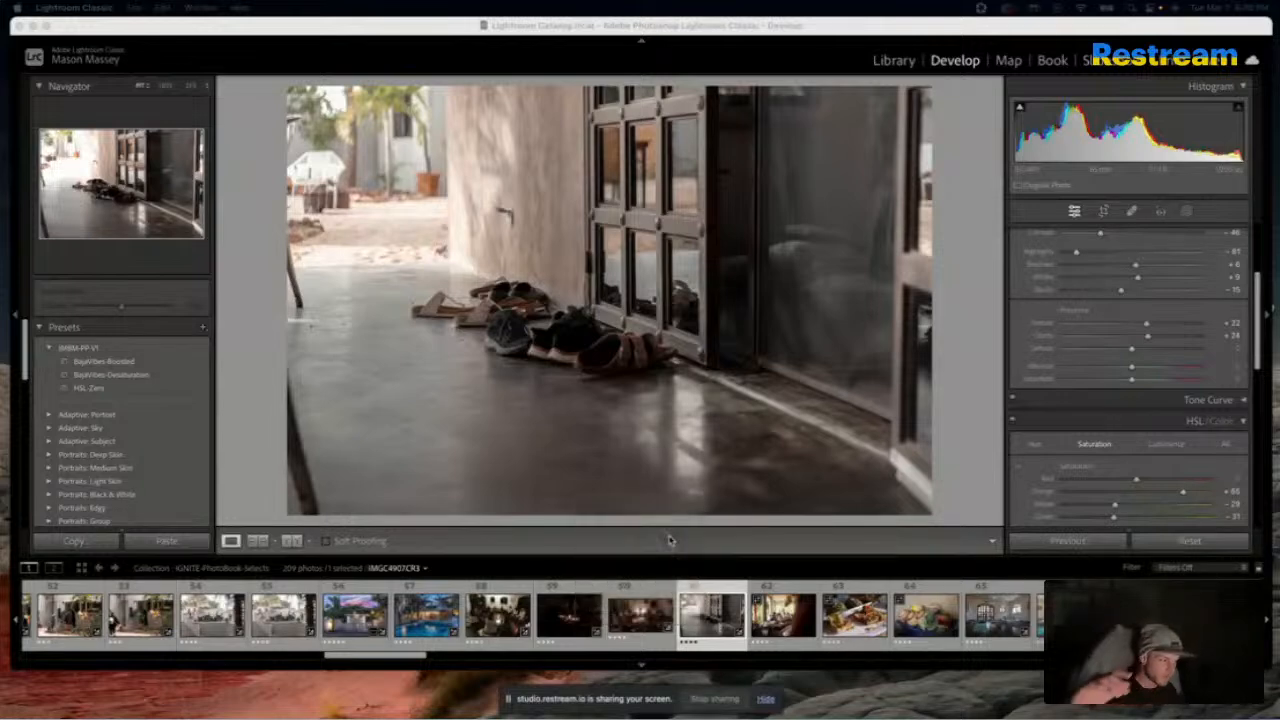
{"action": "key", "text": "XF86AudioRaiseVolume"}
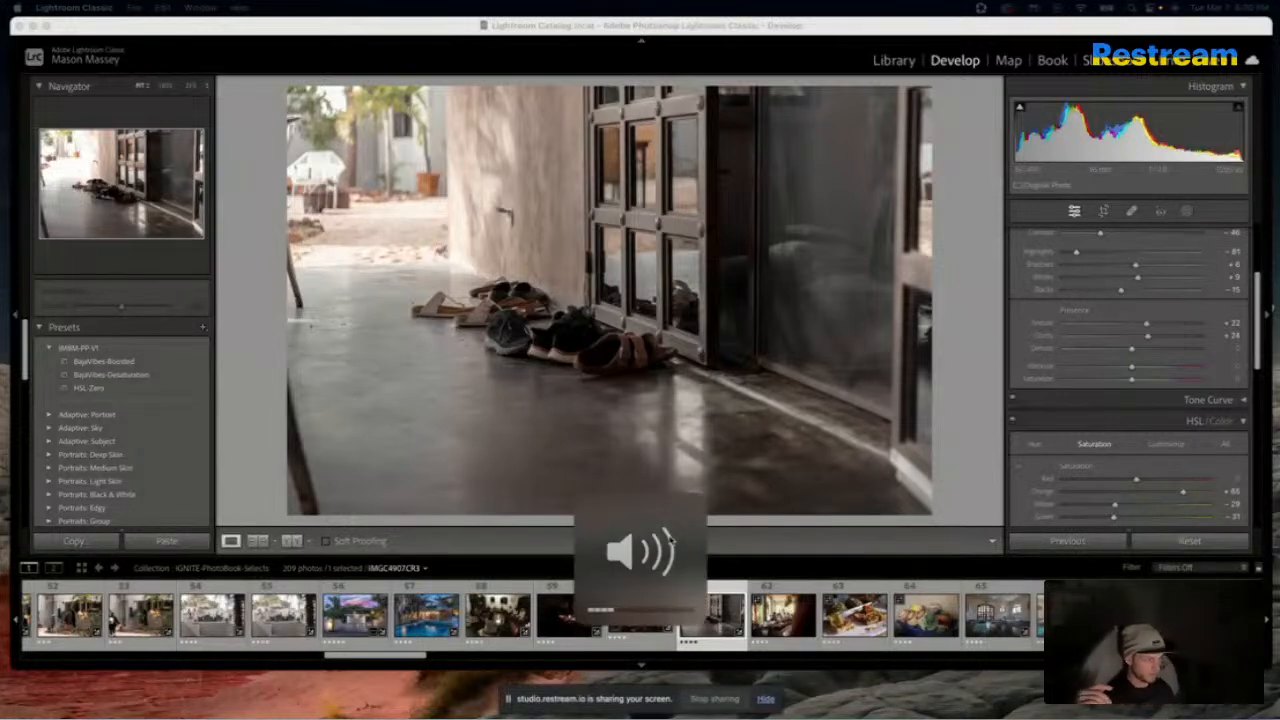
{"action": "key", "text": "XF86AudioRaiseVolume"}
{"action": "key", "text": "XF86AudioRaiseVolume"}
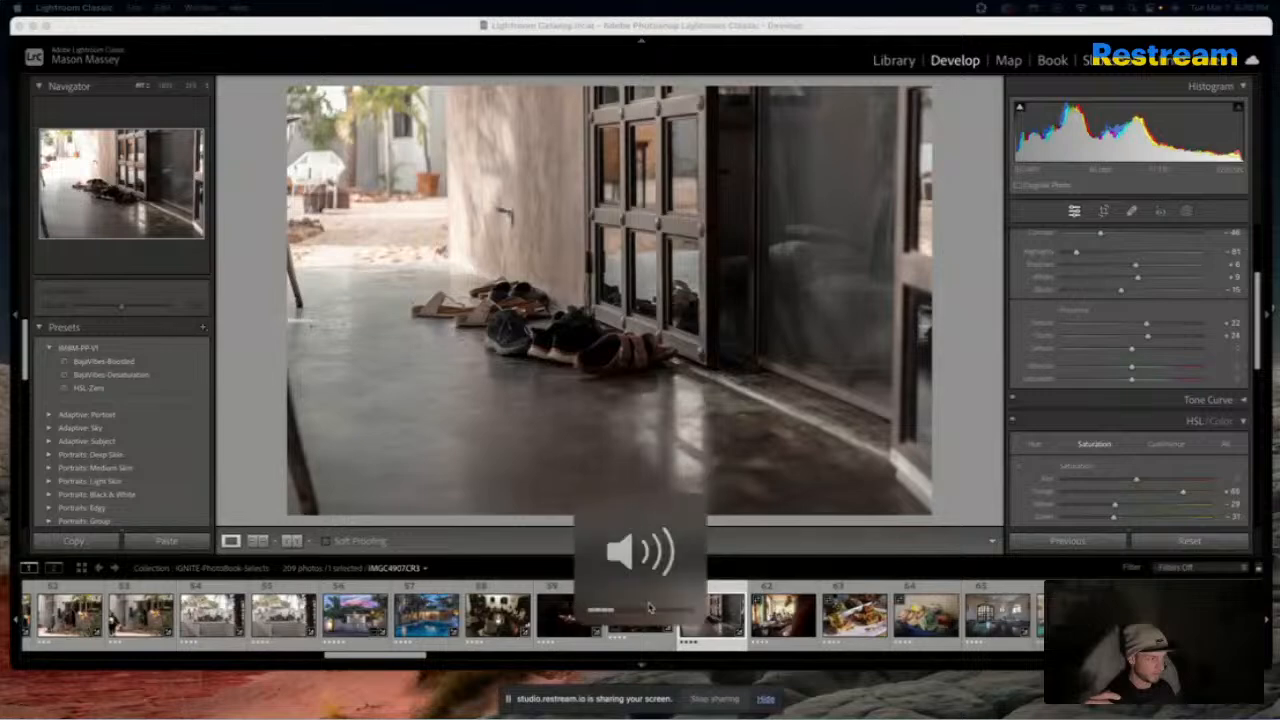
{"action": "key", "text": "XF86AudioLowerVolume"}
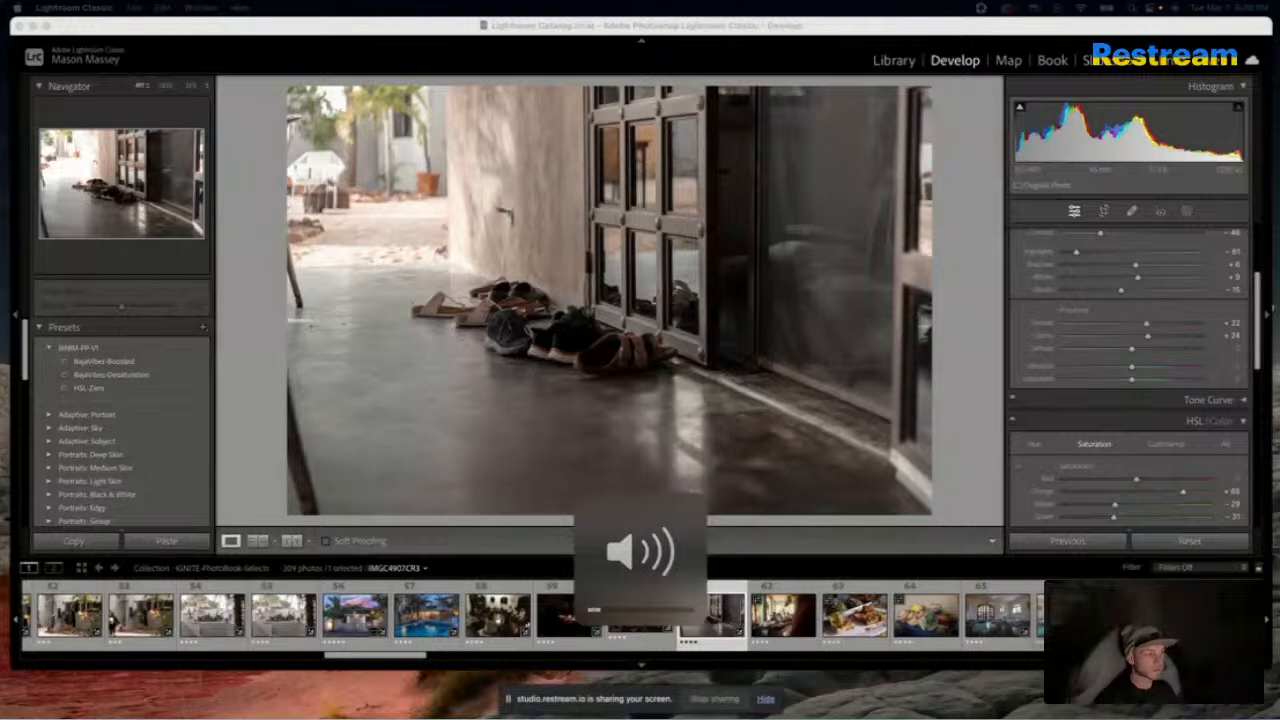
{"action": "key", "text": "XF86AudioLowerVolume"}
{"action": "key", "text": "XF86AudioLowerVolume"}
{"action": "key", "text": "XF86AudioRaiseVolume"}
{"action": "key", "text": "XF86AudioLowerVolume"}
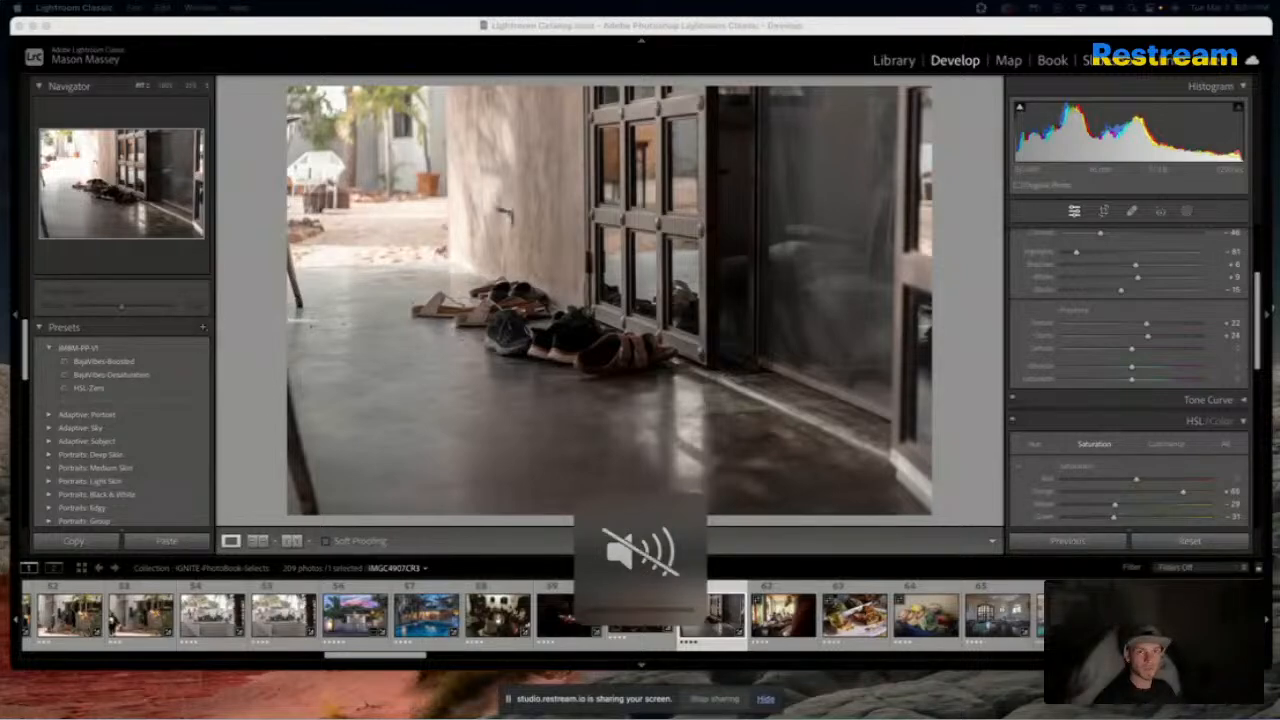
{"action": "key", "text": "XF86AudioRaiseVolume"}
{"action": "key", "text": "XF86AudioLowerVolume"}
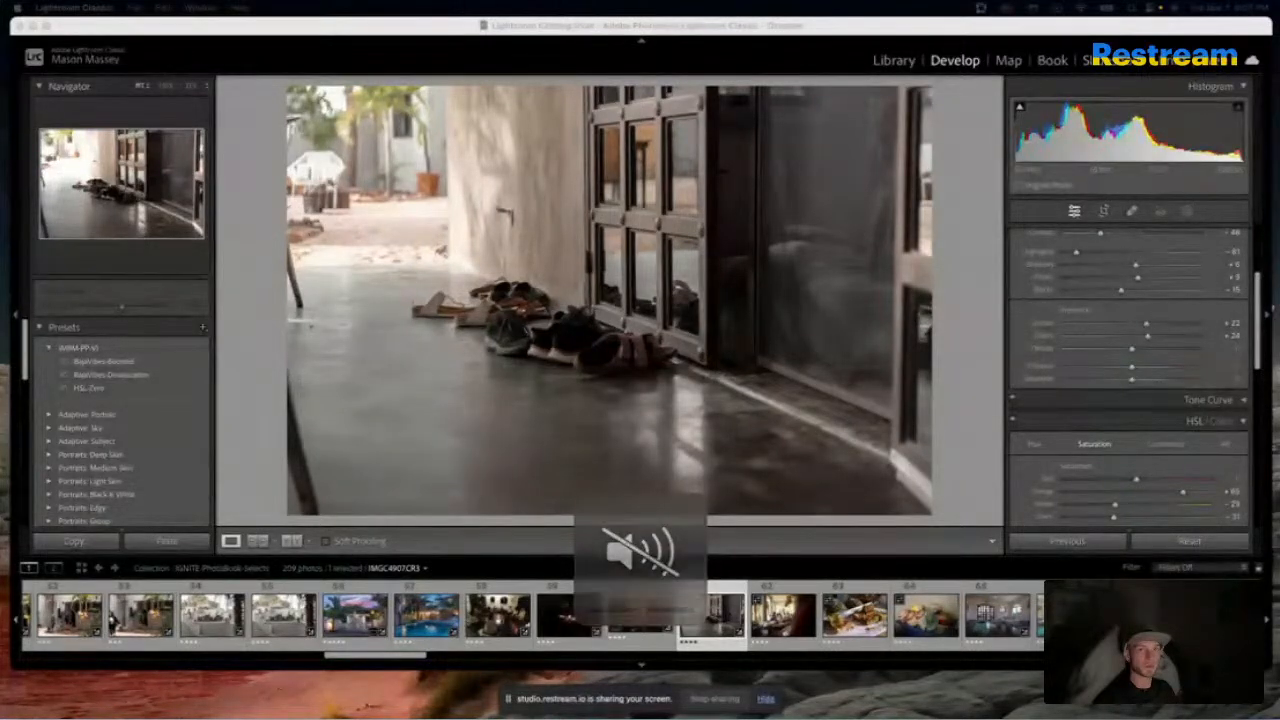
{"action": "key", "text": "XF86AudioLowerVolume"}
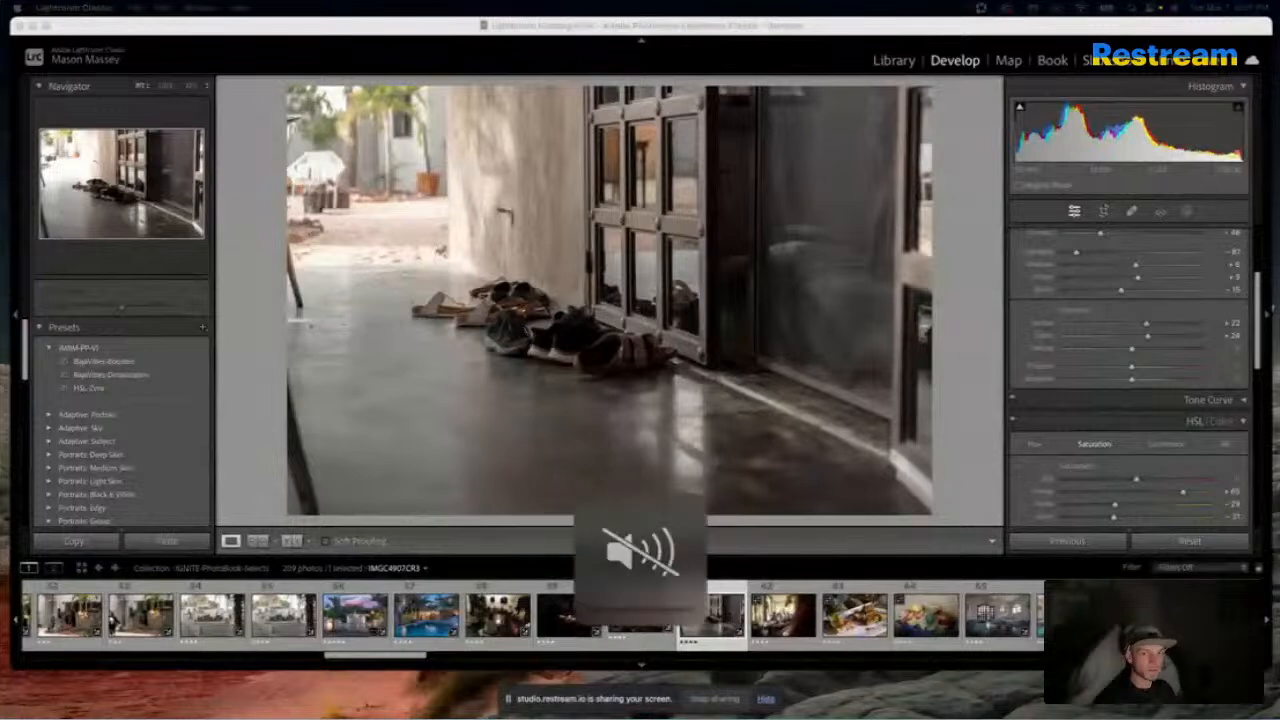
{"action": "key", "text": "XF86AudioRaiseVolume"}
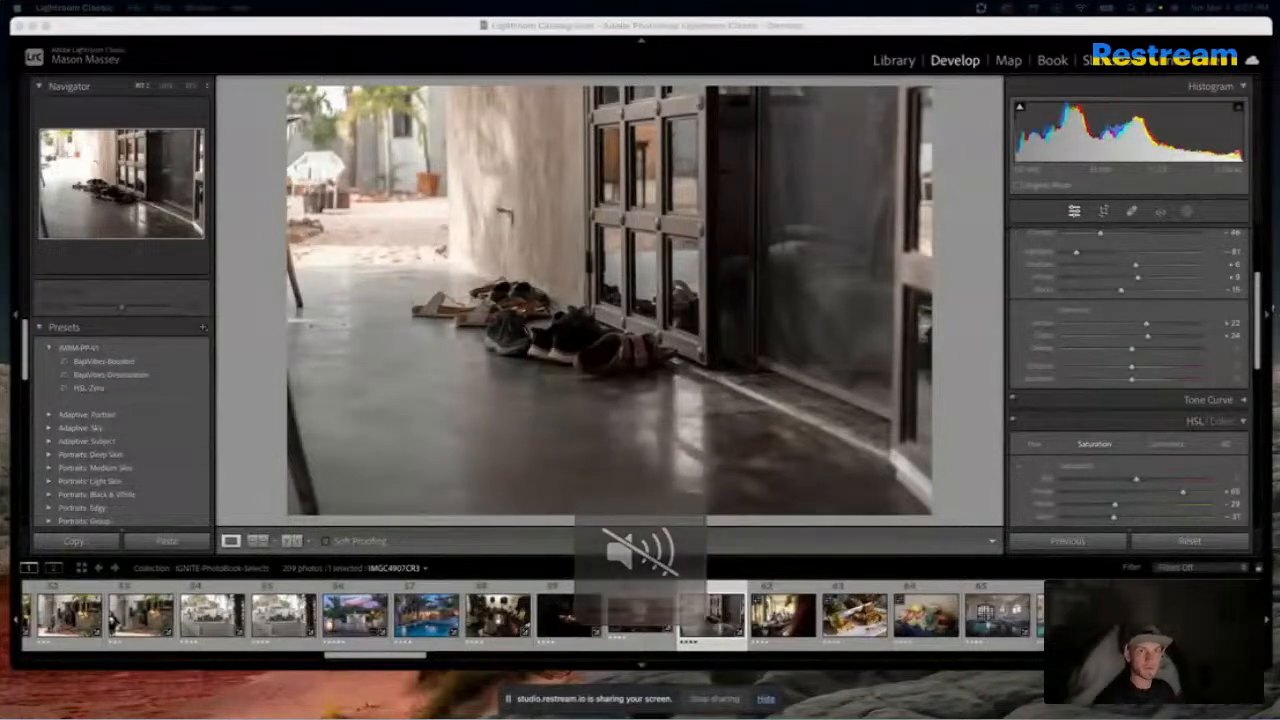
{"action": "key", "text": "XF86AudioLowerVolume"}
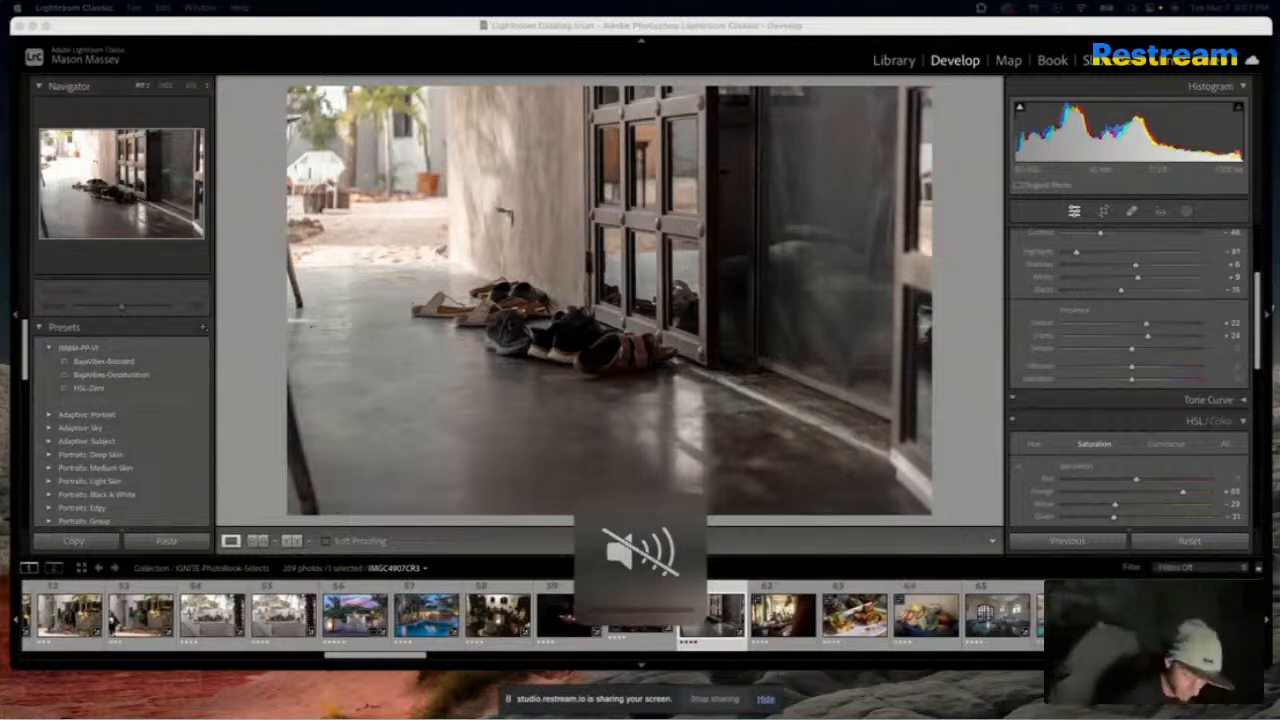
{"action": "key", "text": "XF86AudioLowerVolume"}
{"action": "key", "text": "XF86AudioLowerVolume"}
{"action": "key", "text": "XF86AudioLowerVolume"}
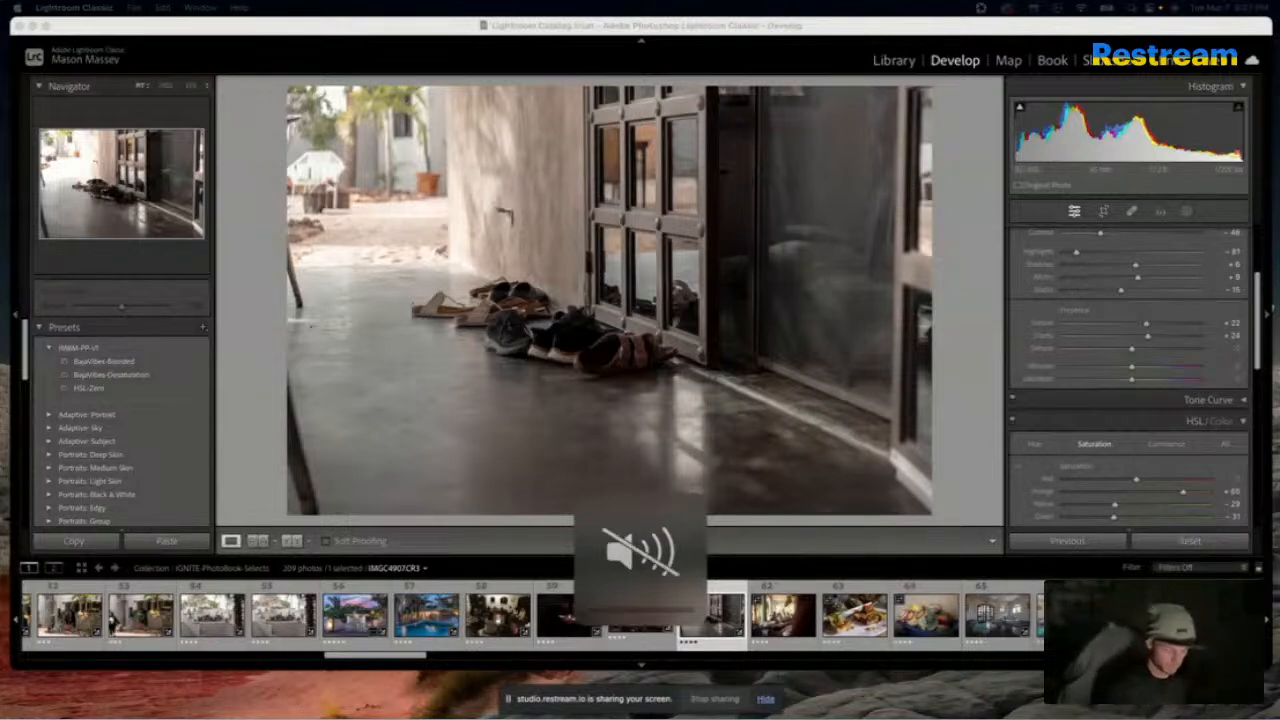
Unmute the computer's sound, try a few low volume levels, and turn it back down to mute
{"action": "key", "text": "XF86AudioMute"}
{"action": "key", "text": "XF86AudioMute"}
{"action": "key", "text": "XF86AudioMute"}
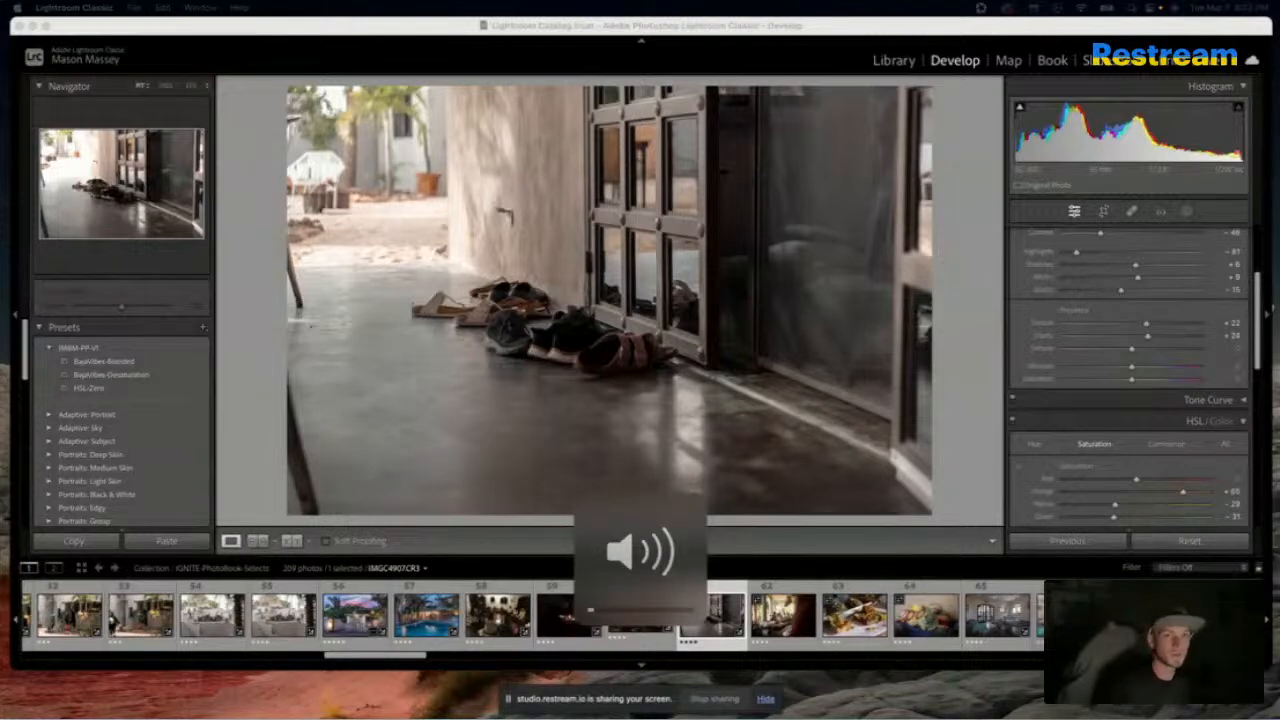
{"action": "key", "text": "XF86AudioLowerVolume"}
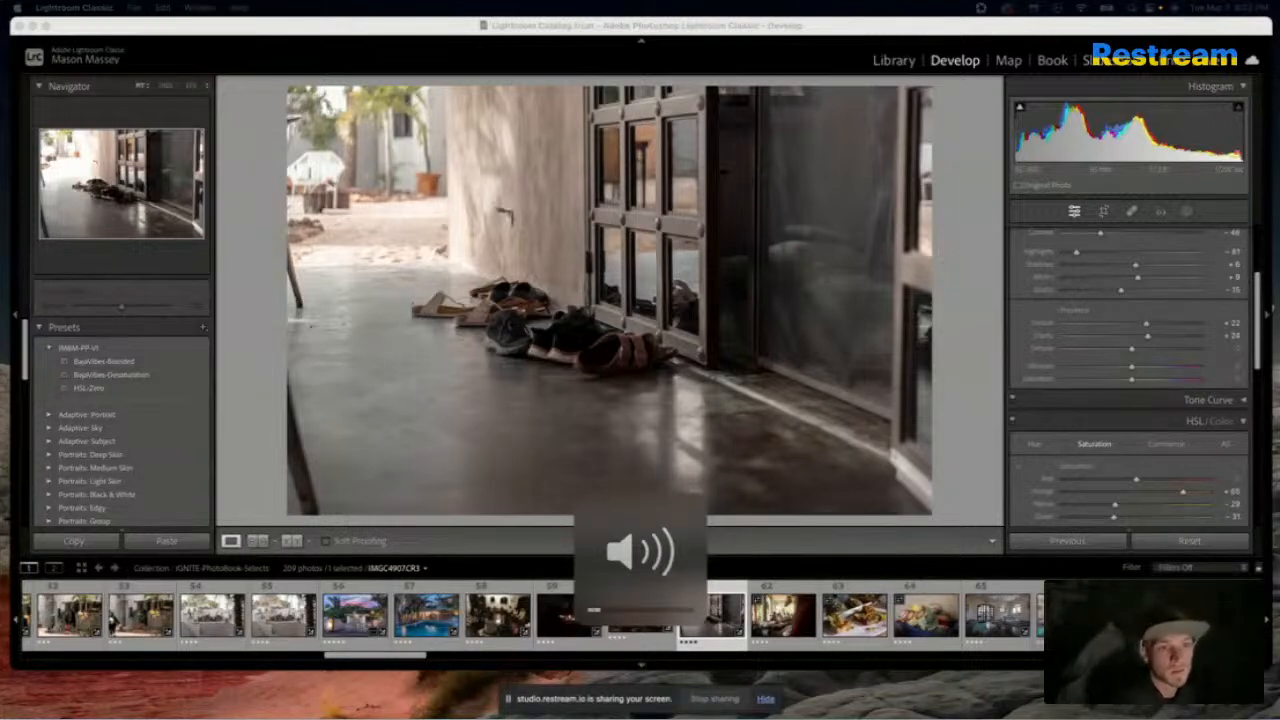
{"action": "key", "text": "XF86AudioRaiseVolume"}
{"action": "key", "text": "XF86AudioRaiseVolume"}
{"action": "key", "text": "XF86AudioRaiseVolume"}
{"action": "key", "text": "XF86AudioRaiseVolume"}
{"action": "key", "text": "XF86AudioRaiseVolume"}
{"action": "key", "text": "XF86AudioRaiseVolume"}
{"action": "key", "text": "XF86AudioLowerVolume"}
{"action": "key", "text": "XF86AudioLowerVolume"}
{"action": "key", "text": "XF86AudioLowerVolume"}
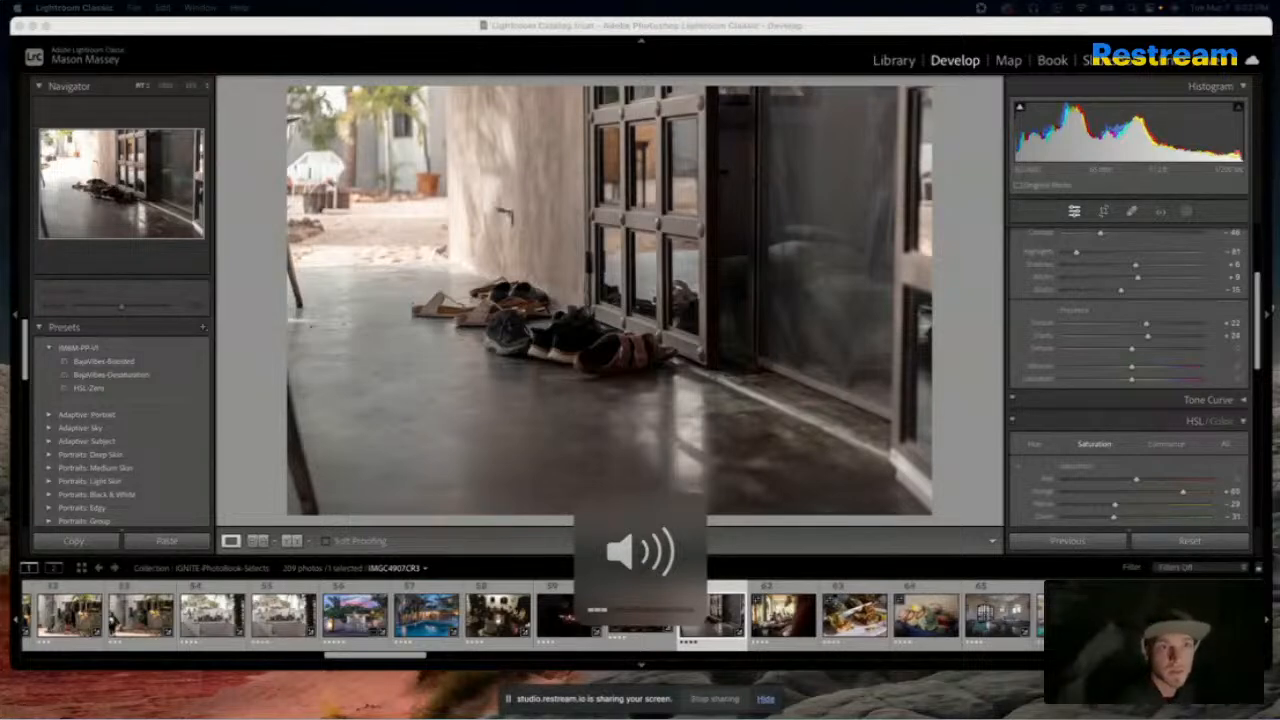
{"action": "key", "text": "XF86AudioLowerVolume"}
{"action": "key", "text": "XF86AudioRaiseVolume"}
{"action": "key", "text": "XF86AudioLowerVolume"}
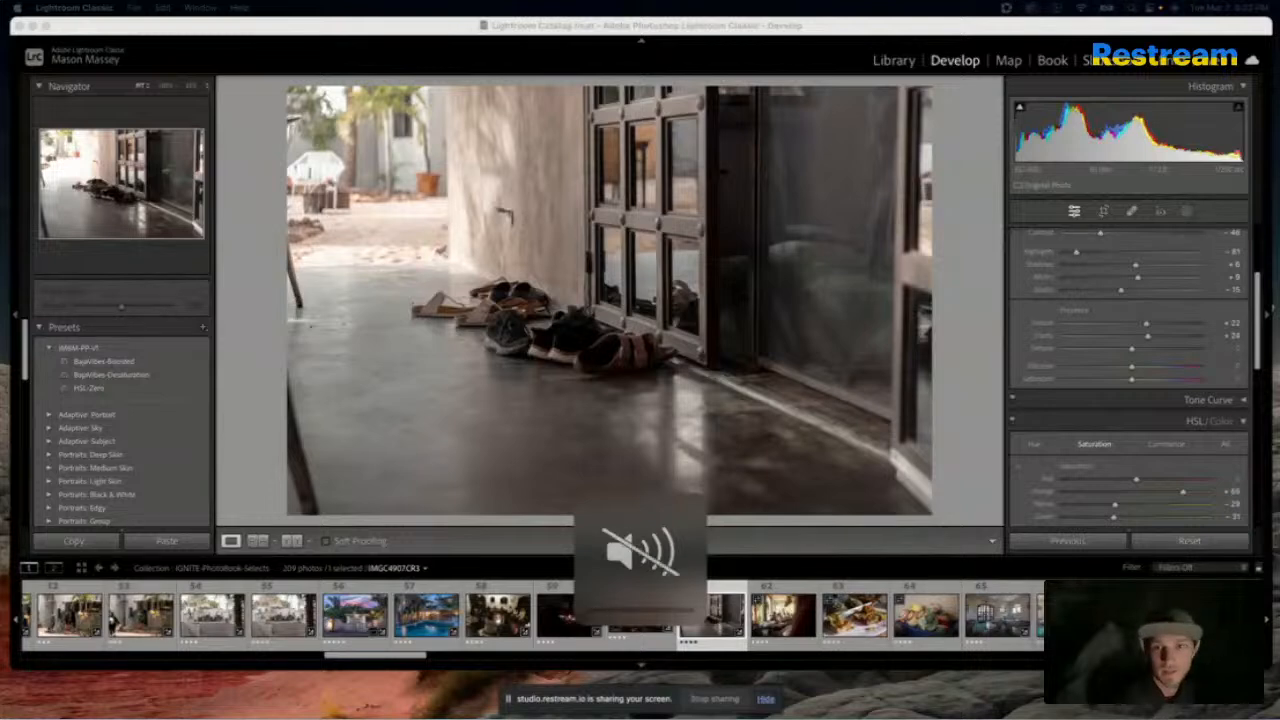
Turn the computer's sound back on and adjust its volume to the lowest audible level
{"action": "key", "text": "XF86AudioMute"}
{"action": "key", "text": "XF86AudioMute"}
{"action": "key", "text": "XF86AudioMute"}
{"action": "key", "text": "XF86AudioMute"}
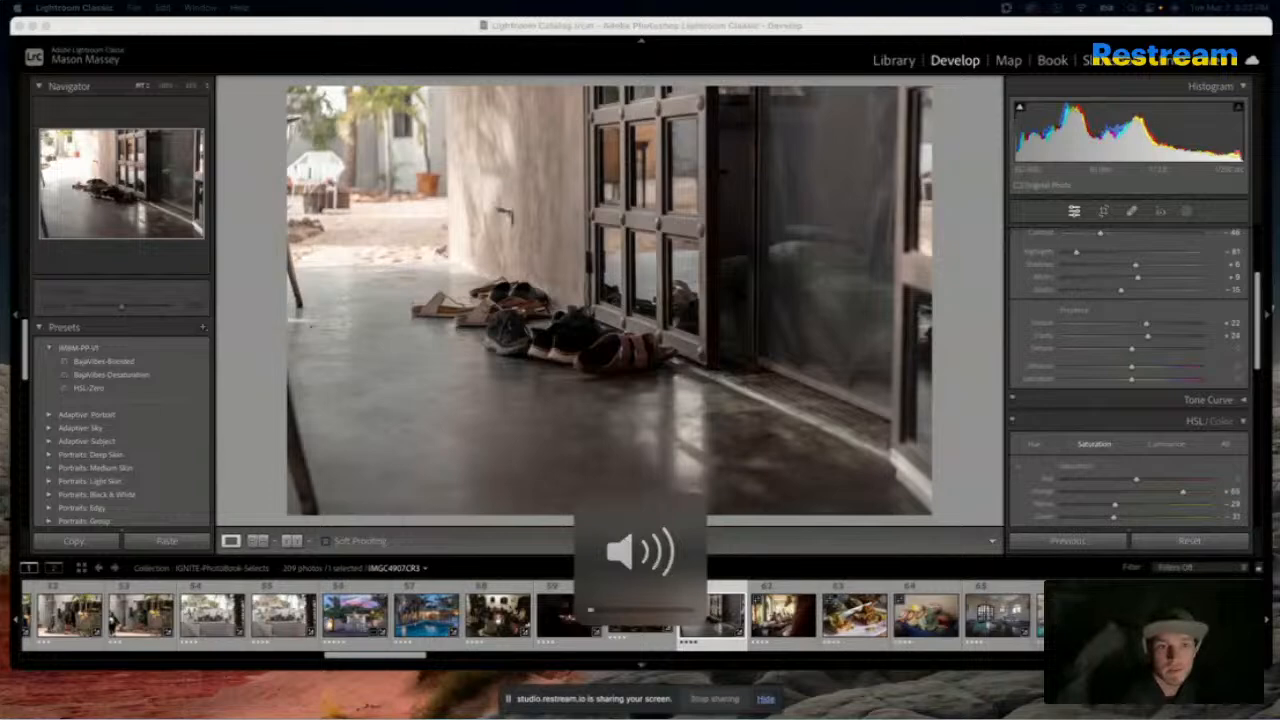
{"action": "key", "text": "XF86AudioMute"}
{"action": "key", "text": "XF86AudioMute"}
{"action": "key", "text": "XF86AudioMute"}
{"action": "key", "text": "XF86AudioRaiseVolume"}
{"action": "key", "text": "XF86AudioRaiseVolume"}
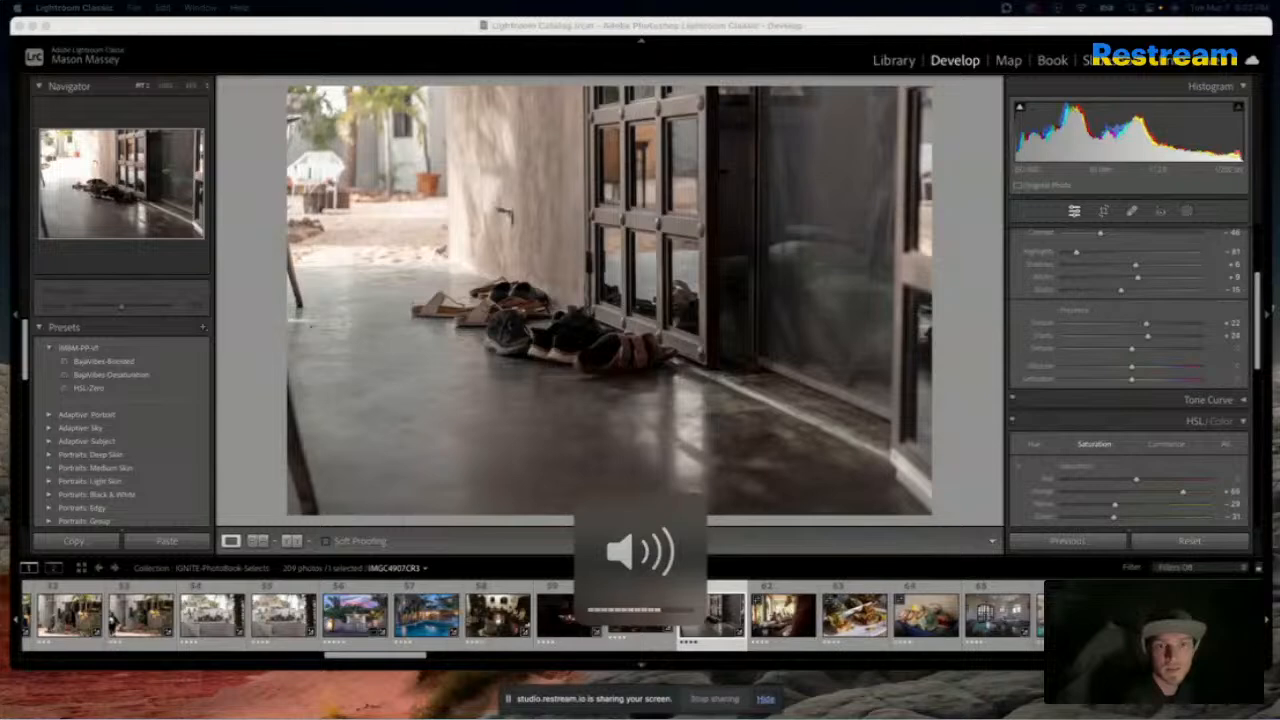
{"action": "key", "text": "XF86AudioLowerVolume"}
{"action": "key", "text": "XF86AudioLowerVolume"}
{"action": "key", "text": "XF86AudioLowerVolume"}
{"action": "key", "text": "XF86AudioLowerVolume"}
{"action": "key", "text": "XF86AudioMute"}
{"action": "key", "text": "XF86AudioMute"}
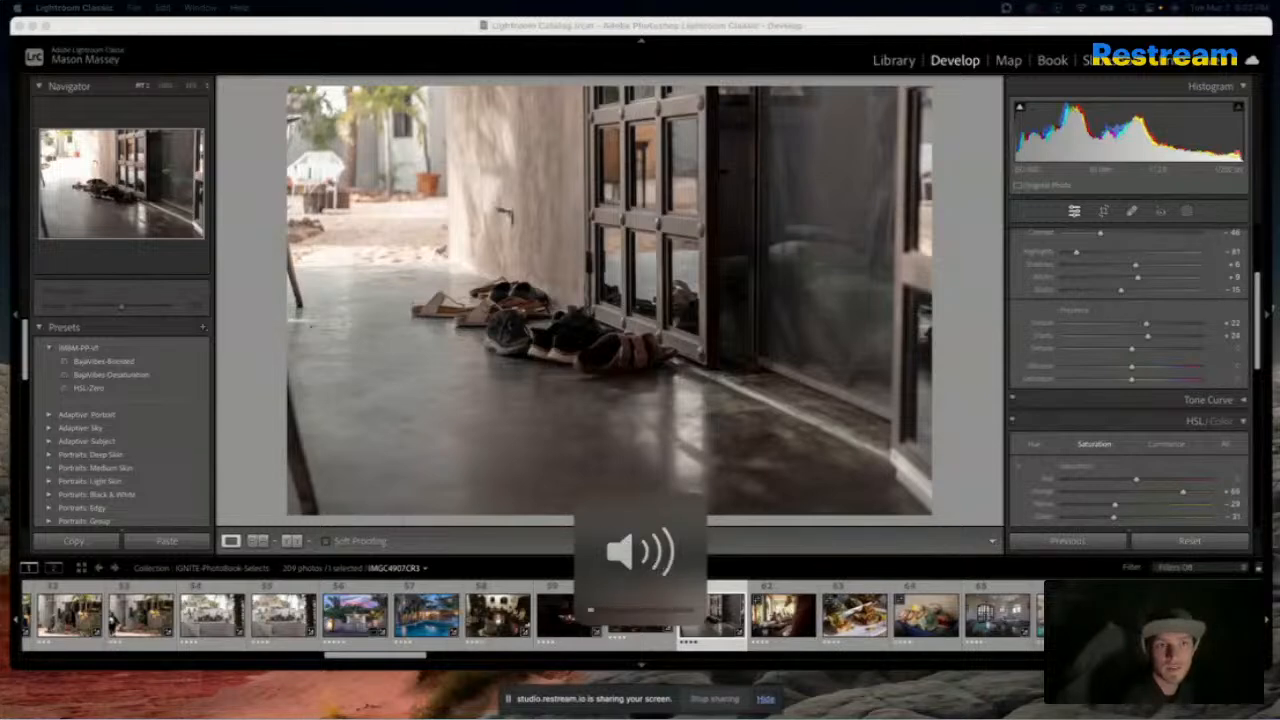